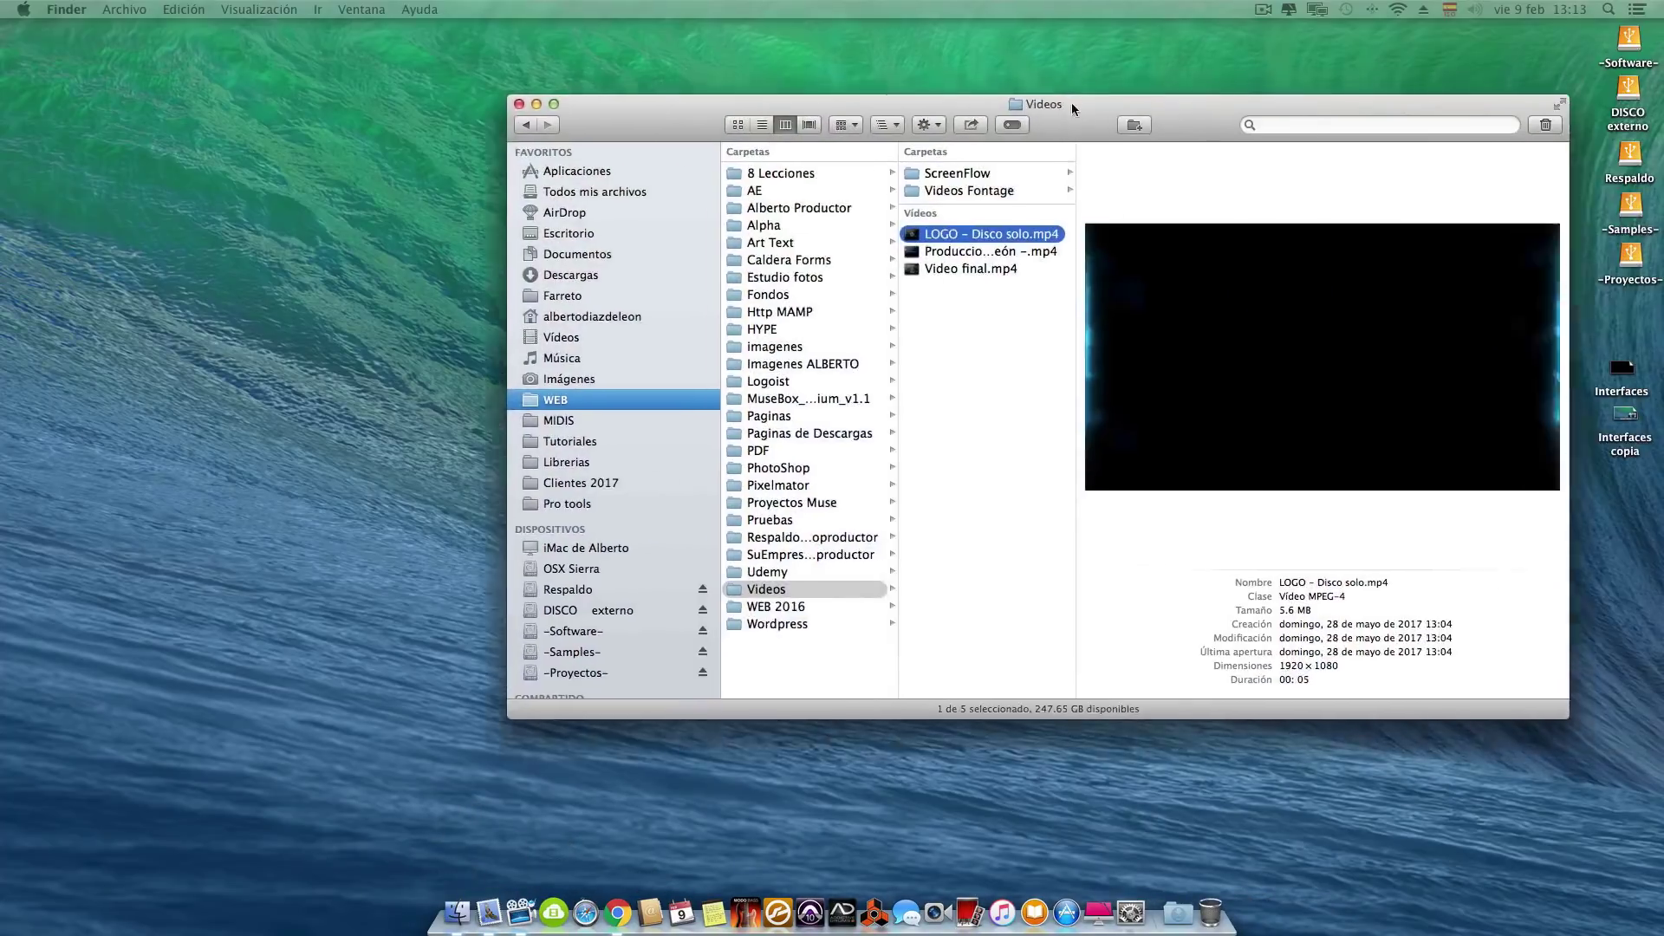
Step: Open Configuración de Audio MIDI from the Utilidades folder inside Aplicaciones, widening the column to show full application names
{"action": "left_click_drag", "start_coordinate": [1071, 102], "coordinate": [865, 125]}
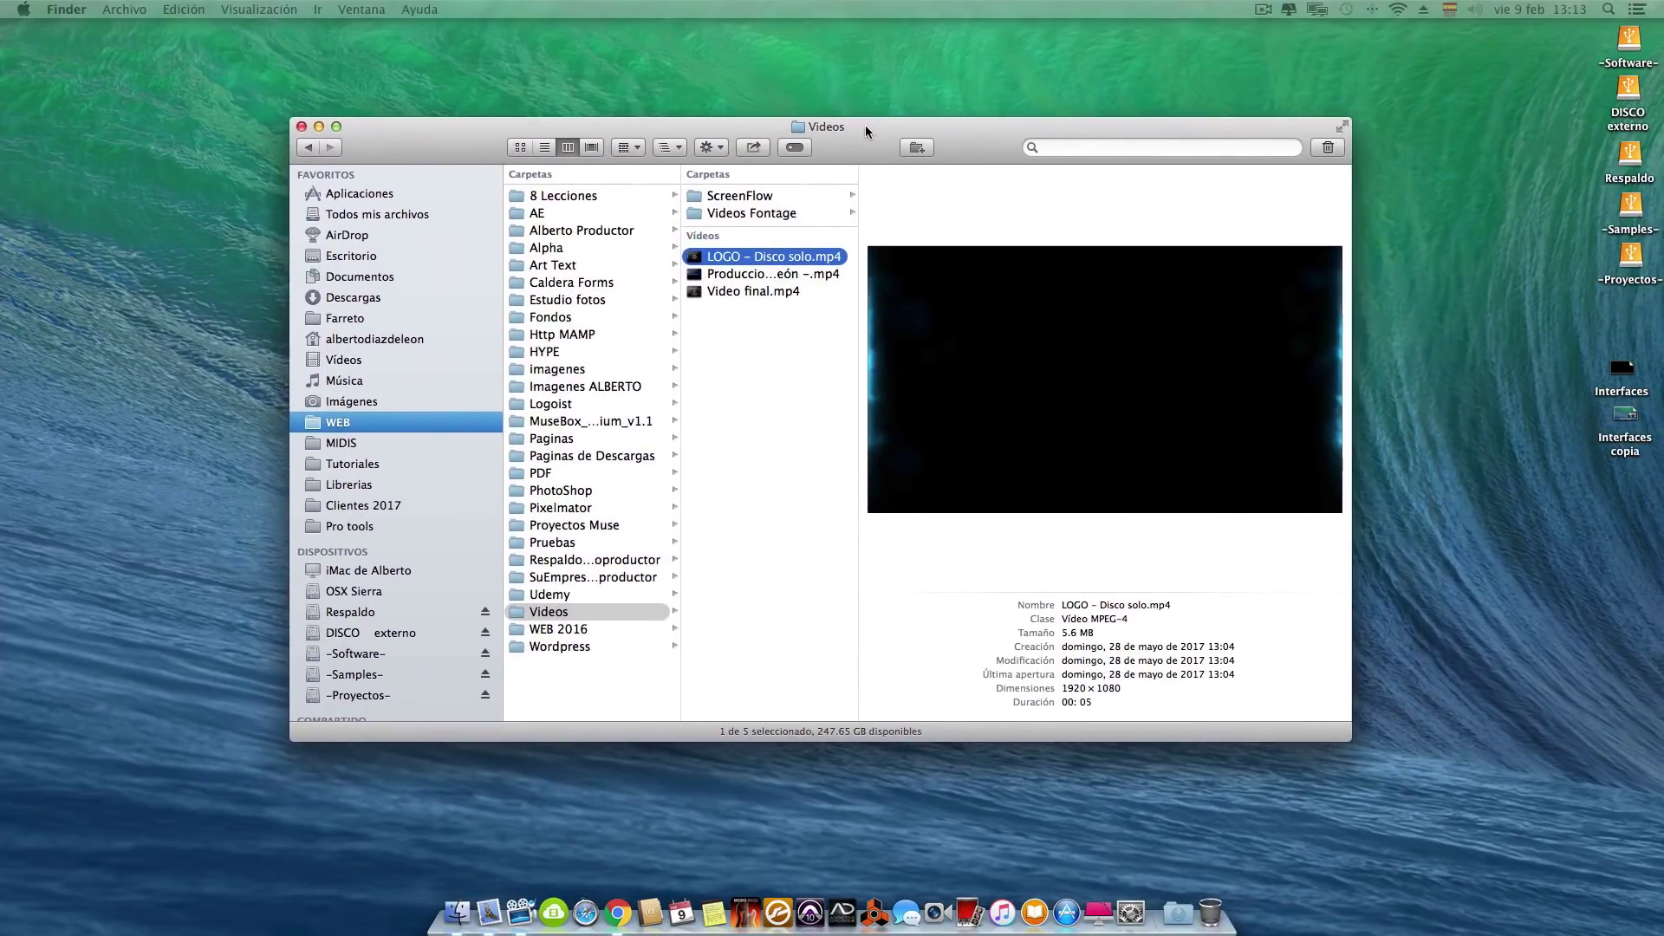
{"action": "left_click", "coordinate": [389, 195]}
{"action": "scroll", "coordinate": [607, 433], "scroll_direction": "down", "scroll_amount": 10}
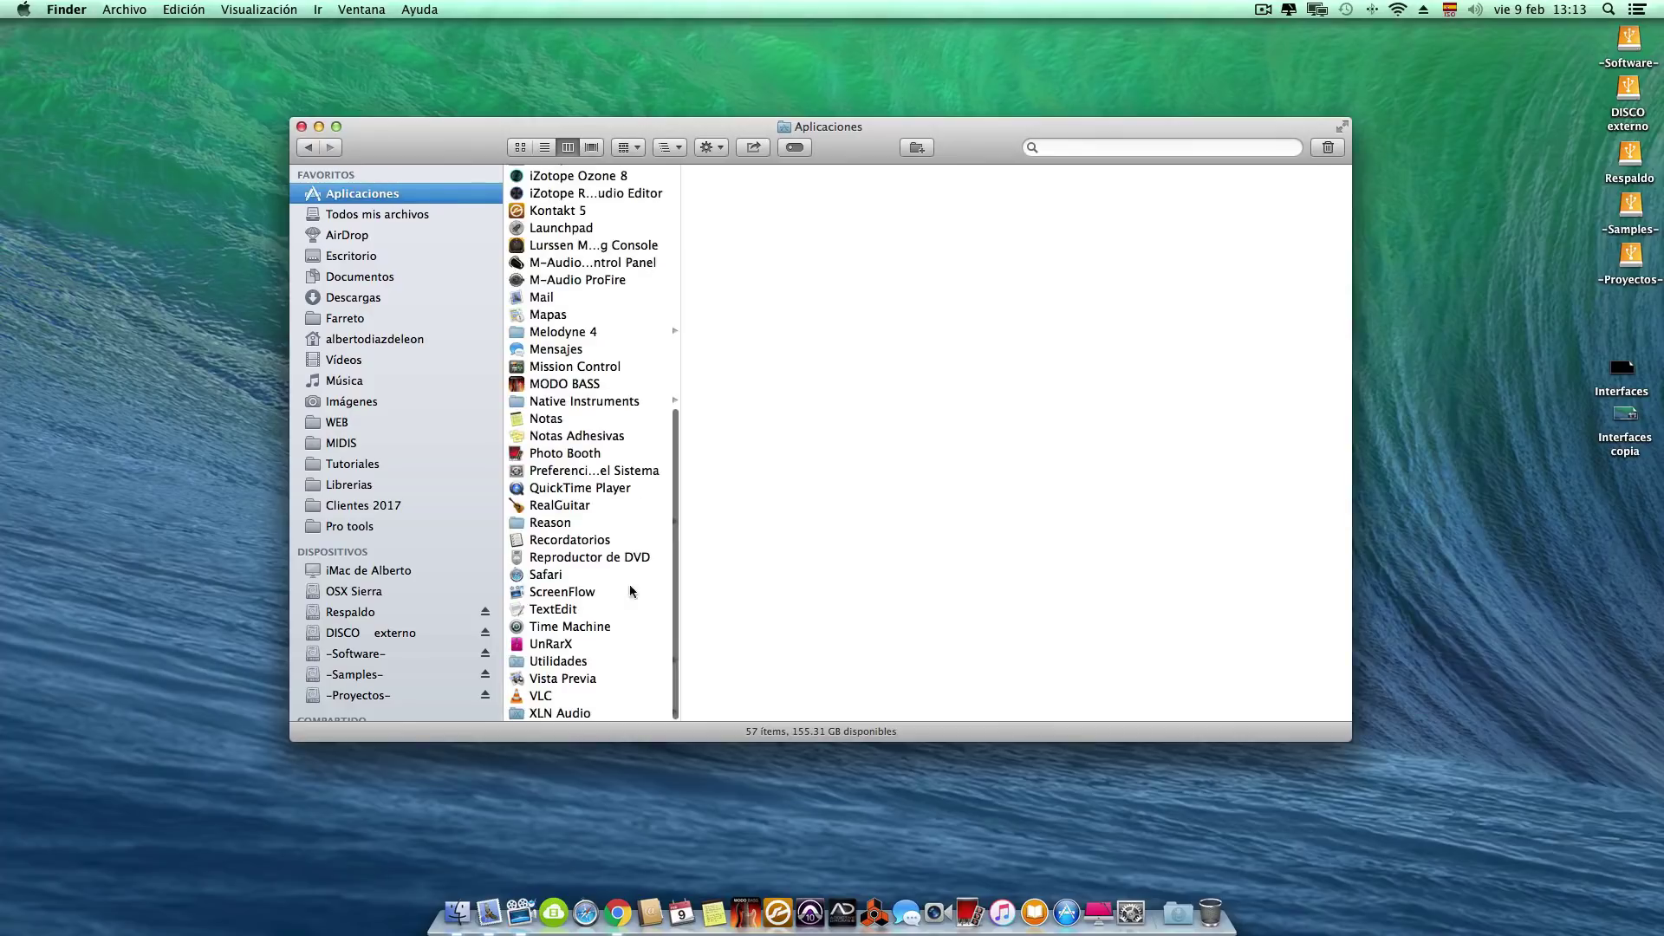
{"action": "left_click", "coordinate": [588, 662]}
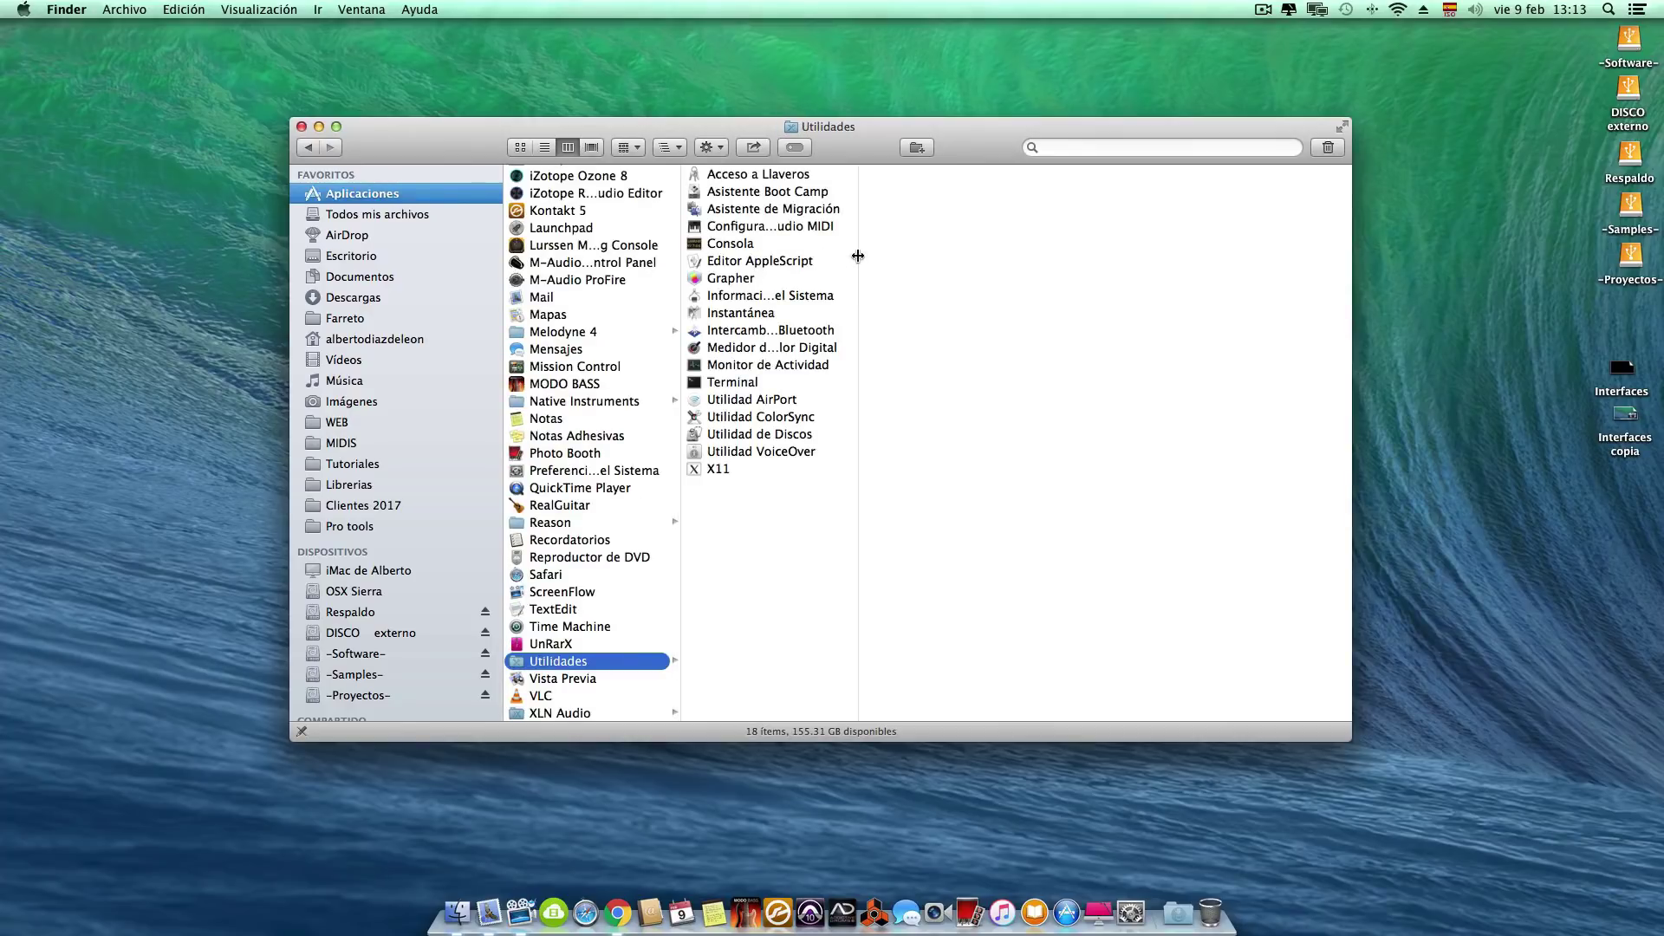
{"action": "left_click_drag", "start_coordinate": [858, 256], "coordinate": [972, 253]}
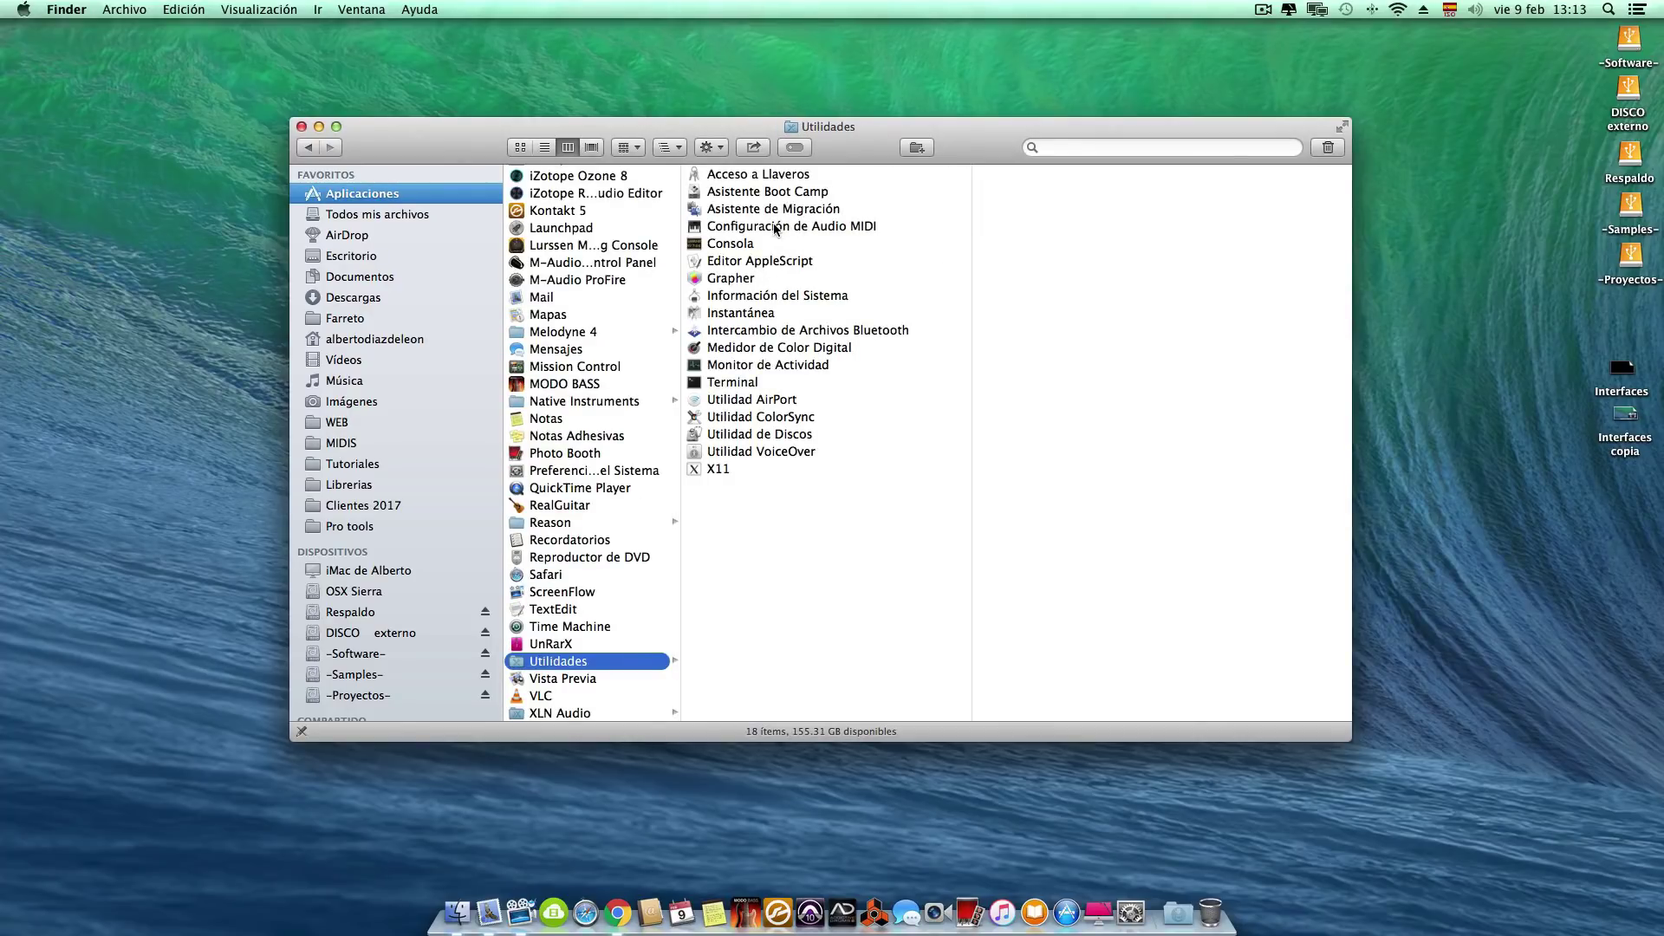
{"action": "double_click", "coordinate": [776, 227]}
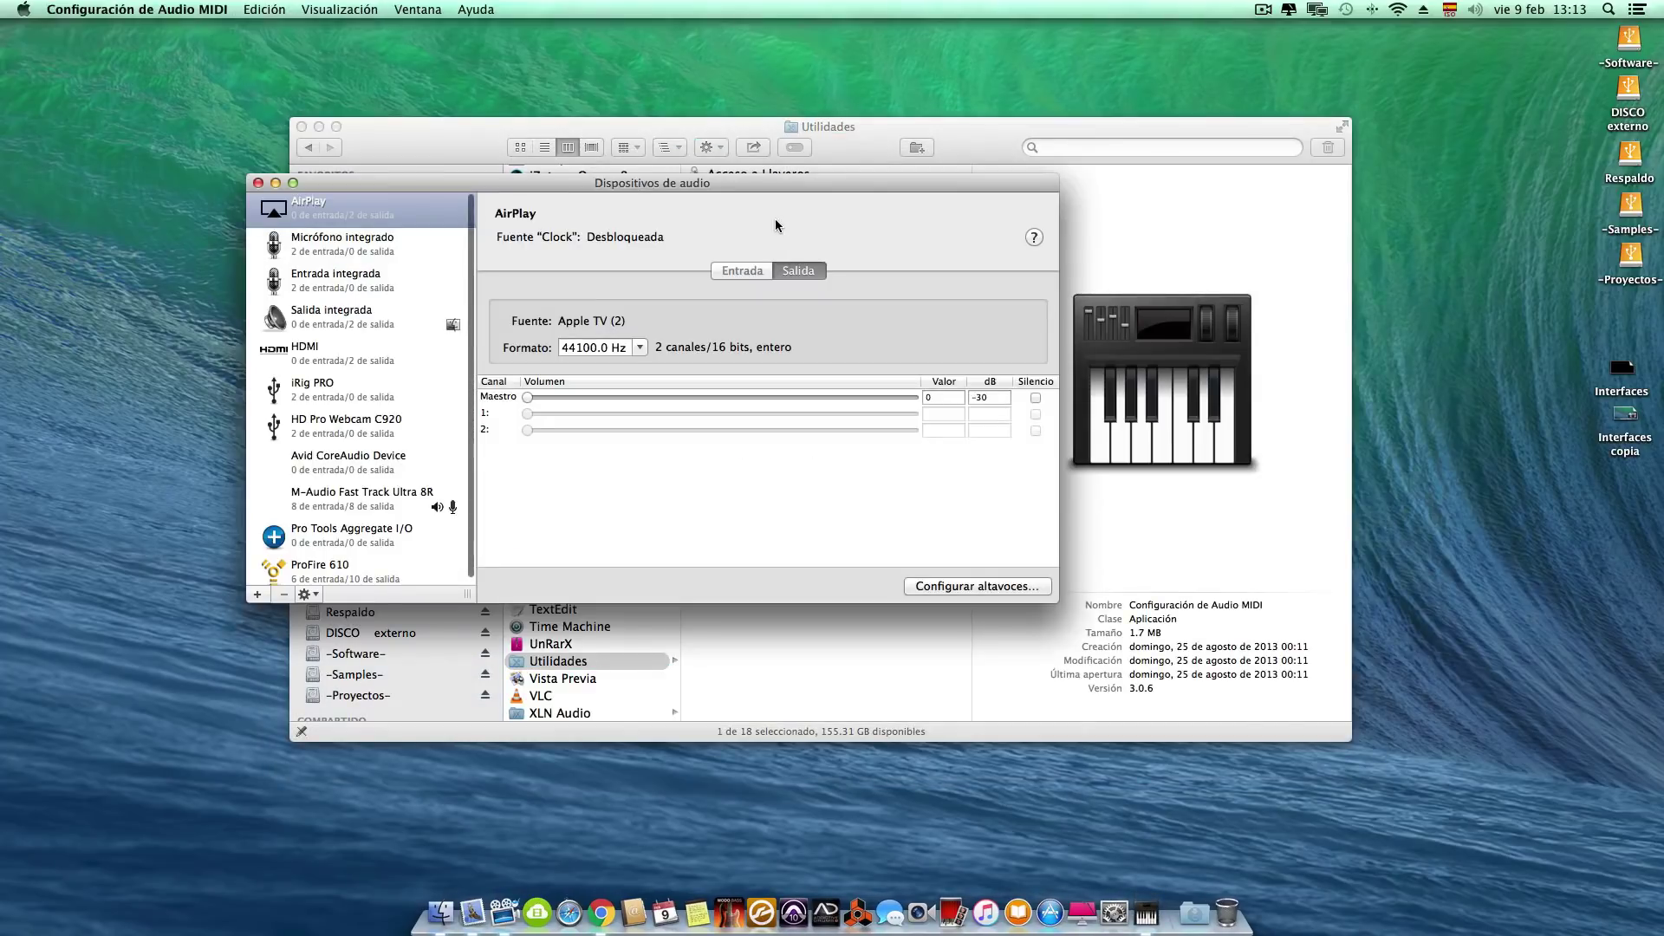
Step: Close the Utilidades folder window and reposition the audio devices window over the desktop
{"action": "left_click_drag", "start_coordinate": [775, 185], "coordinate": [943, 264]}
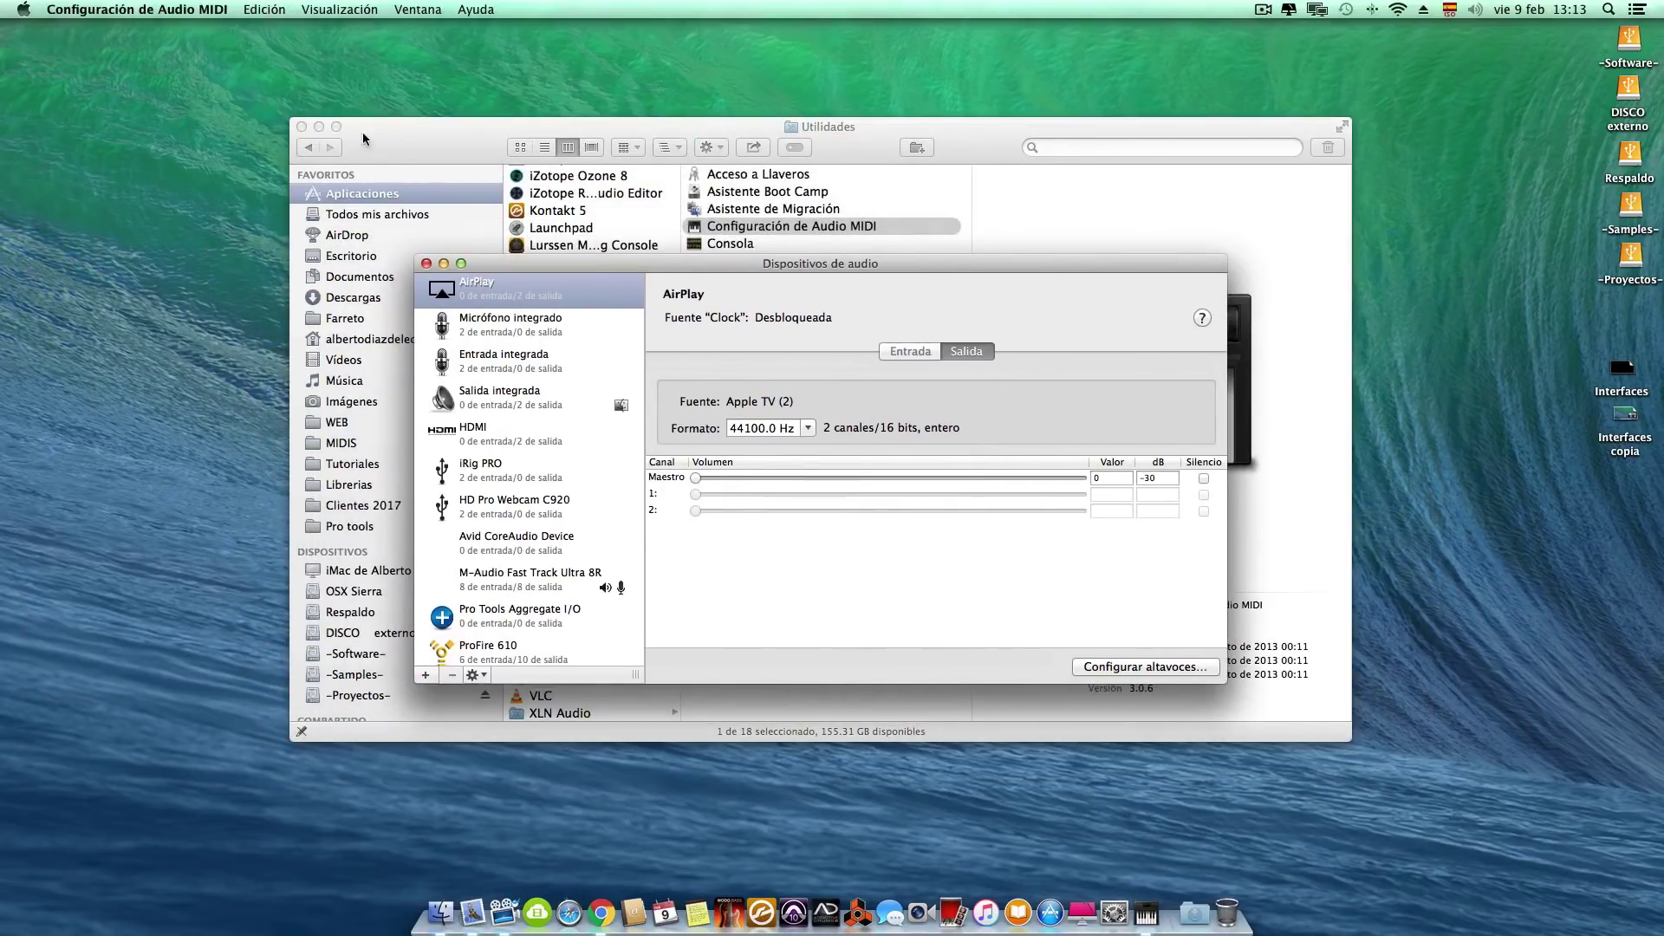
{"action": "left_click", "coordinate": [302, 126]}
{"action": "left_click_drag", "start_coordinate": [848, 265], "coordinate": [818, 168]}
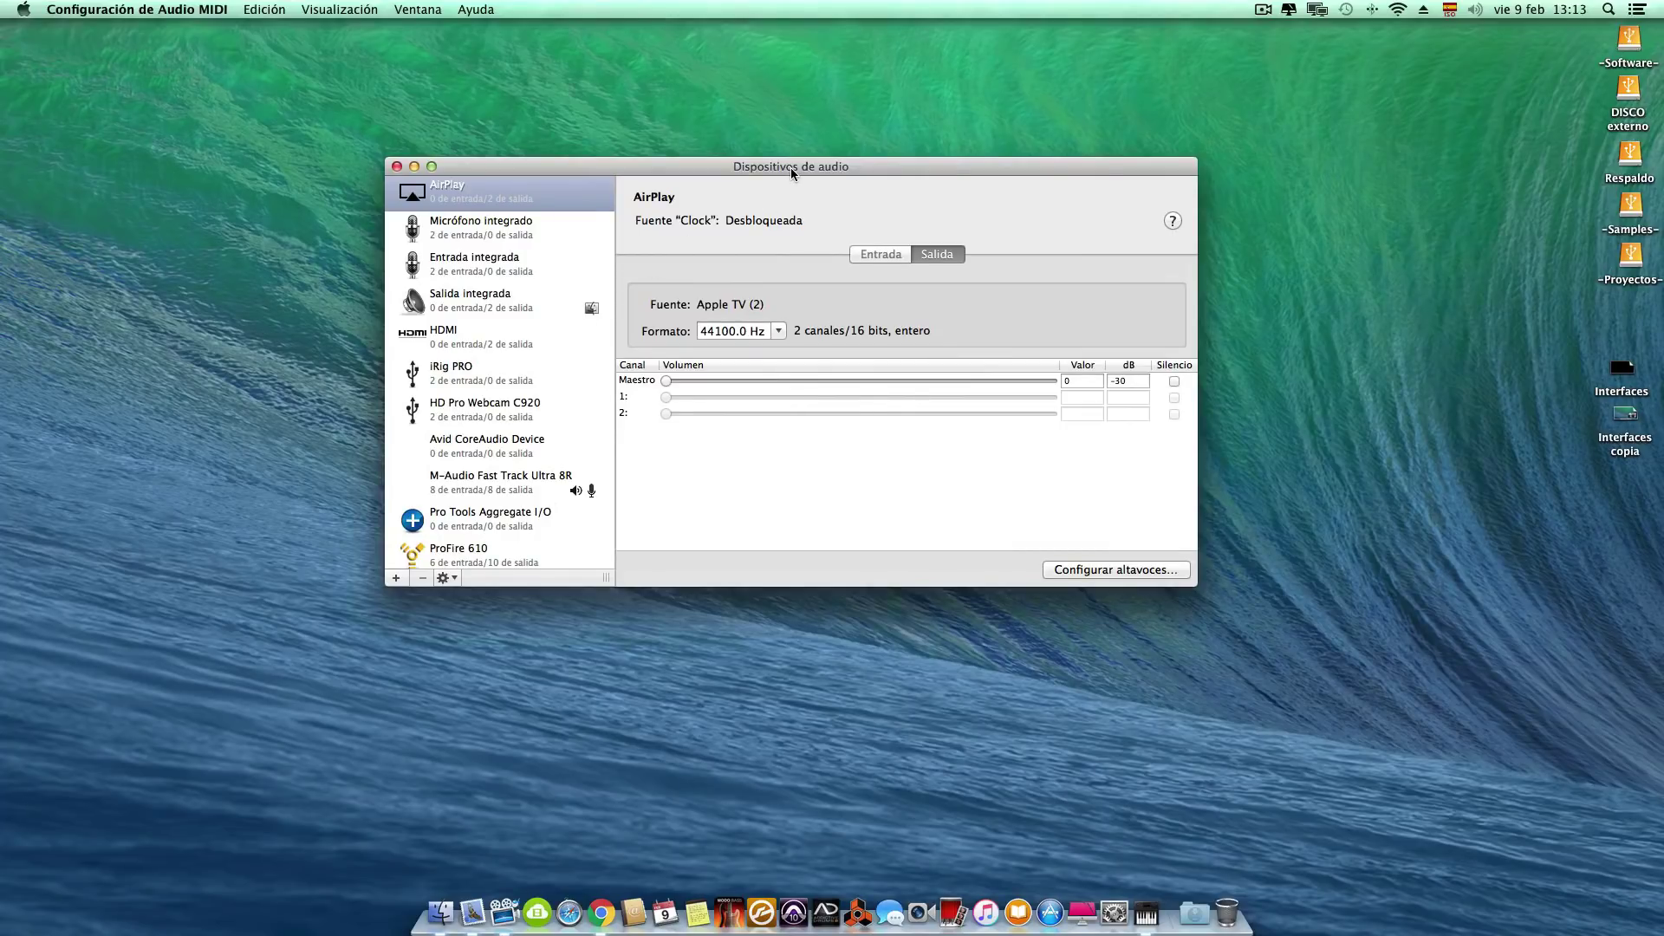
{"action": "left_click_drag", "start_coordinate": [791, 168], "coordinate": [785, 197]}
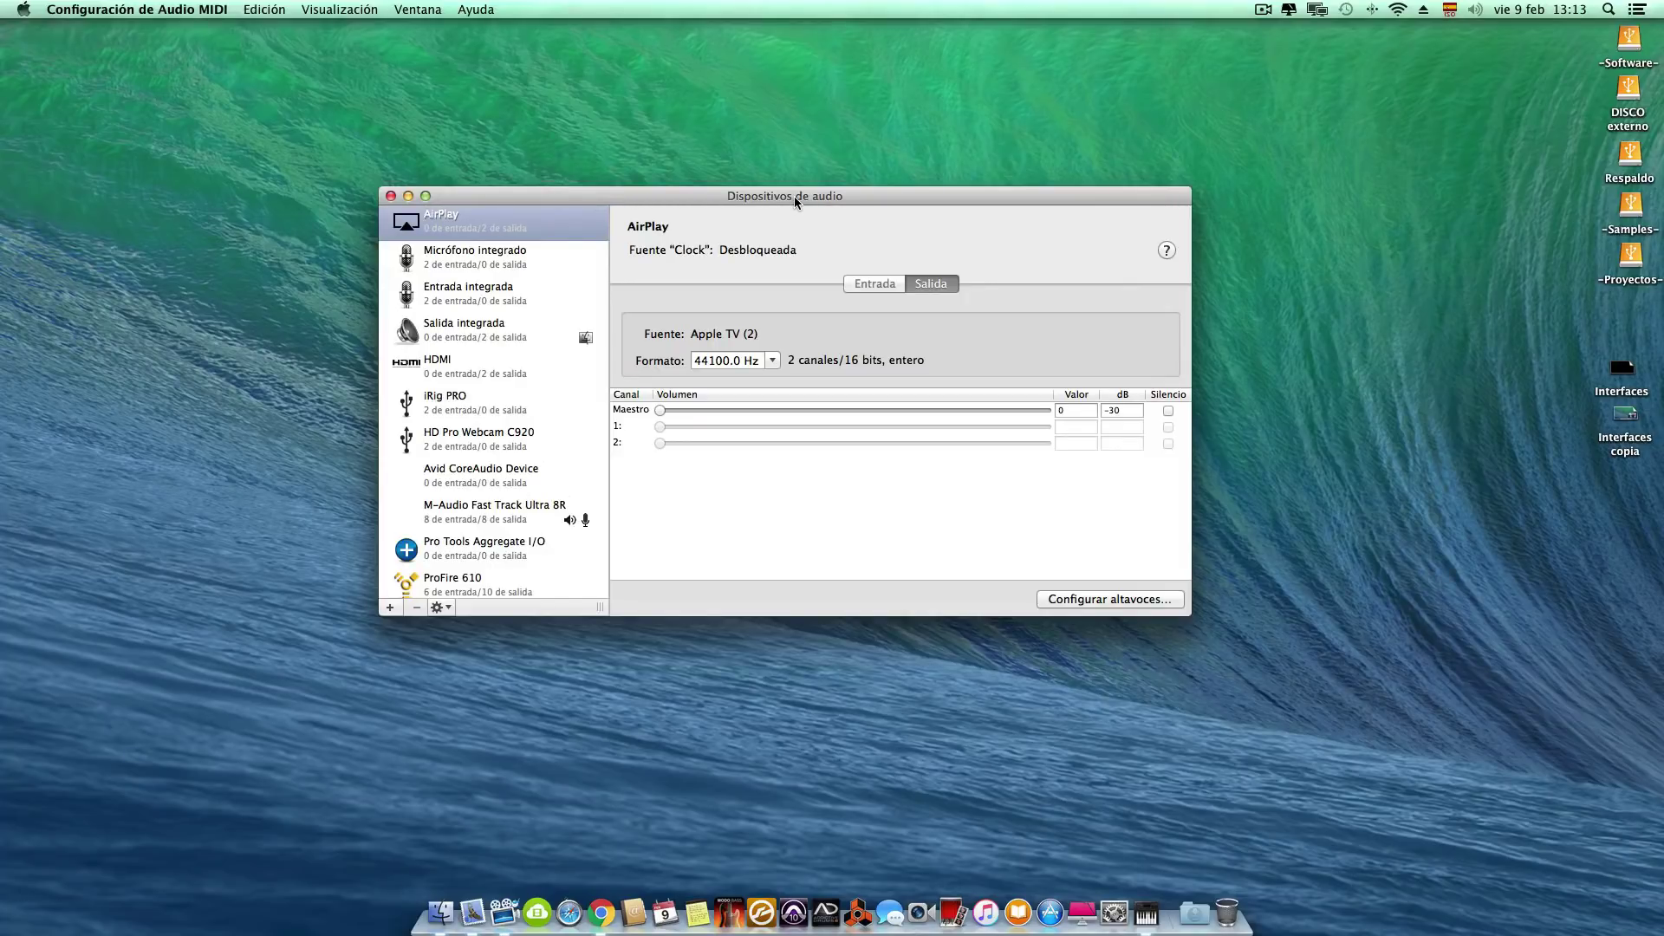
{"action": "mouse_move", "coordinate": [793, 195]}
{"action": "left_mouse_down"}
{"action": "mouse_move", "coordinate": [780, 177]}
{"action": "mouse_move", "coordinate": [778, 201]}
{"action": "left_mouse_up"}
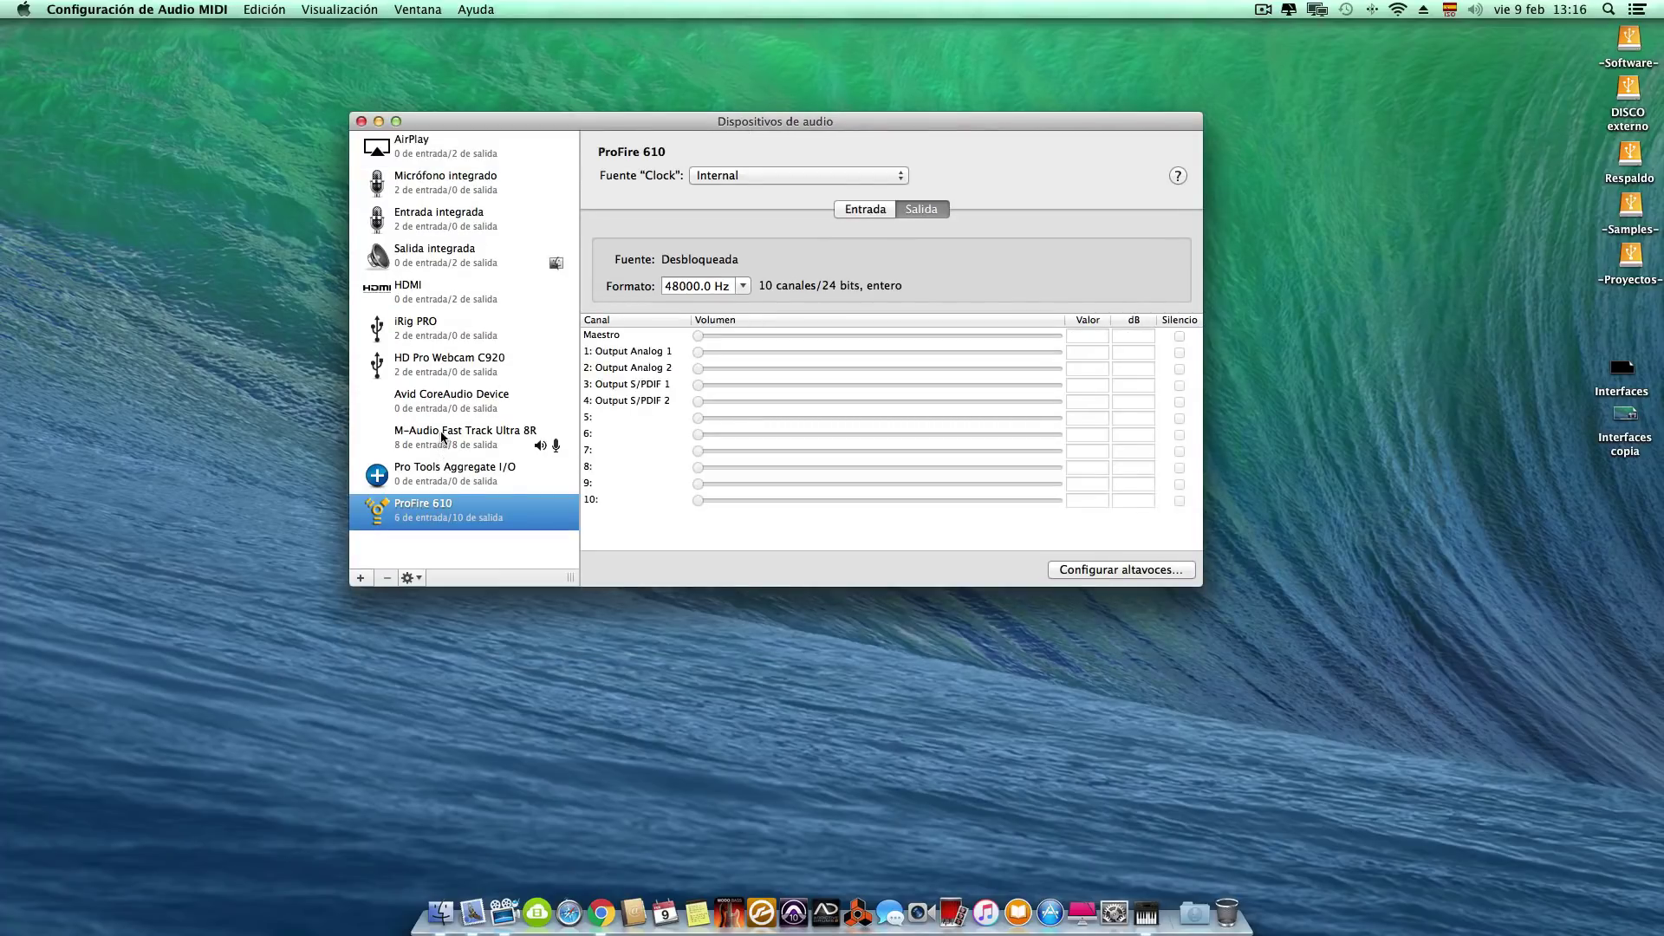
Step: Examine the input and output channels of the M-Audio Fast Track Ultra 8R
{"action": "left_click", "coordinate": [442, 437]}
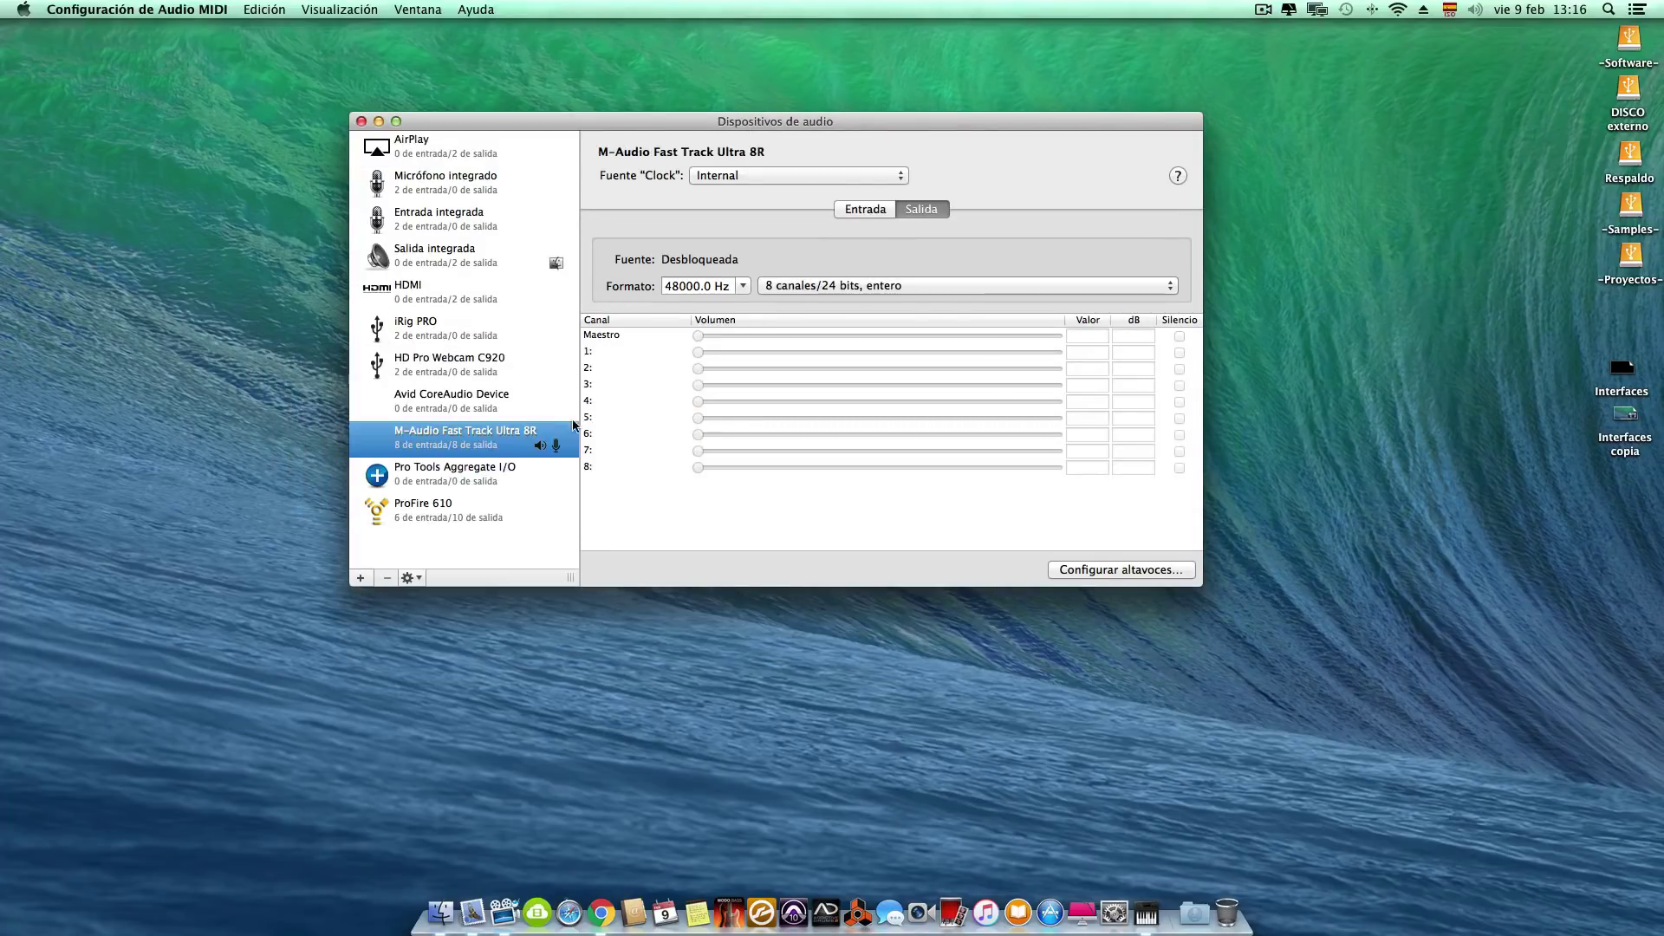
{"action": "left_click", "coordinate": [861, 210]}
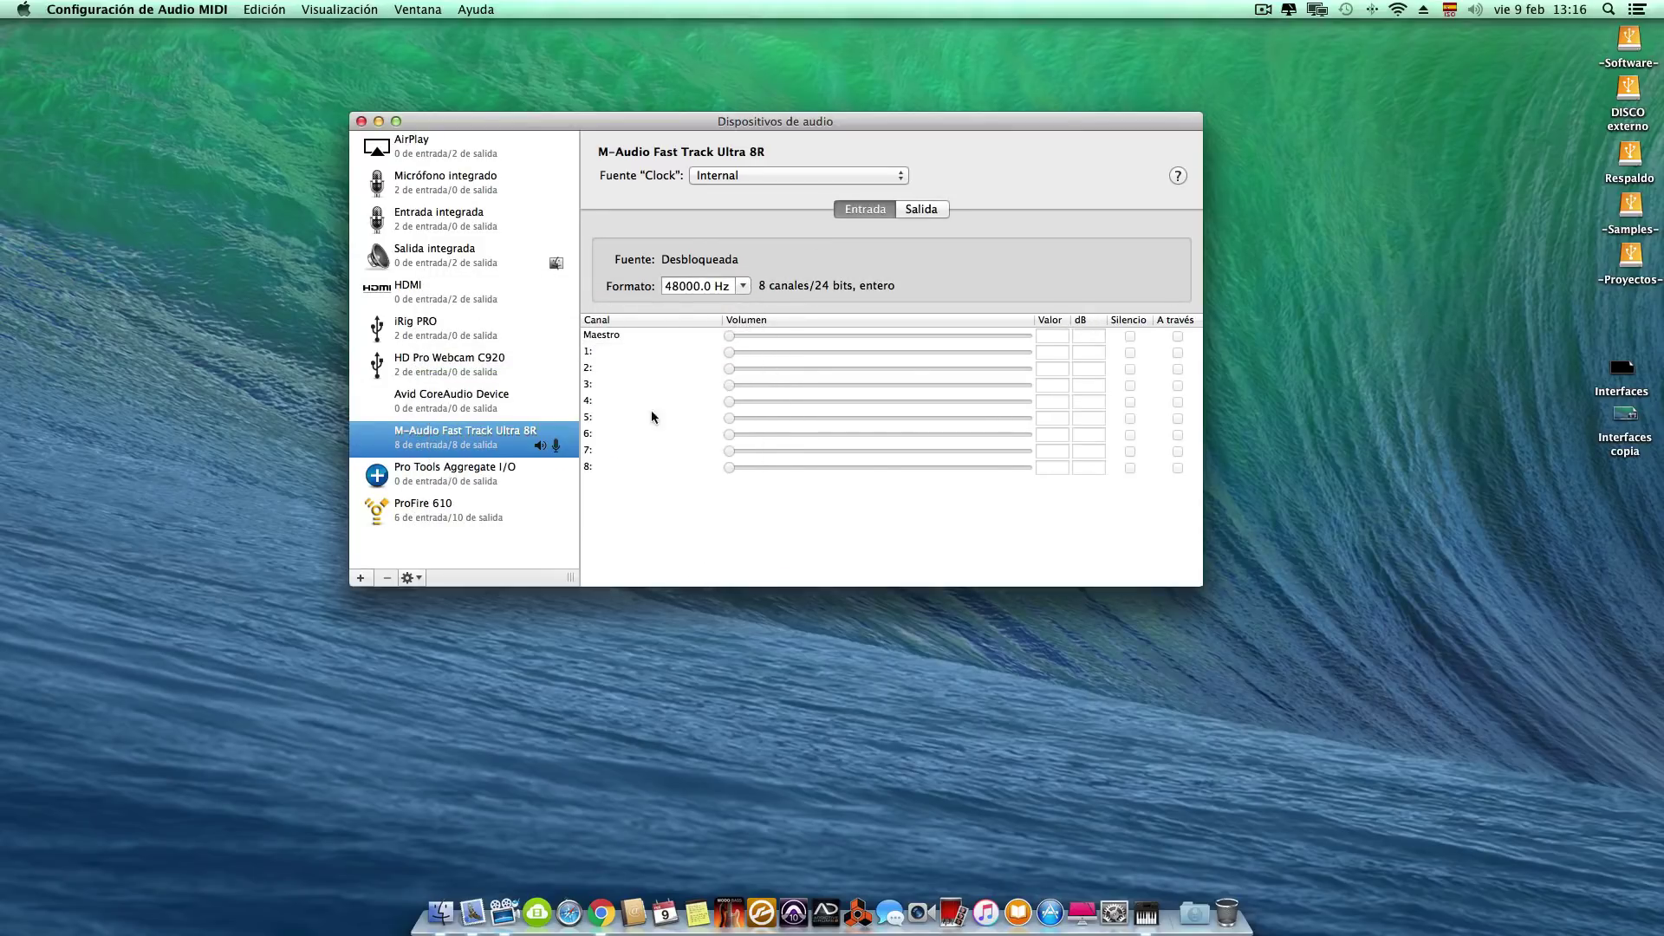
{"action": "left_click", "coordinate": [919, 210]}
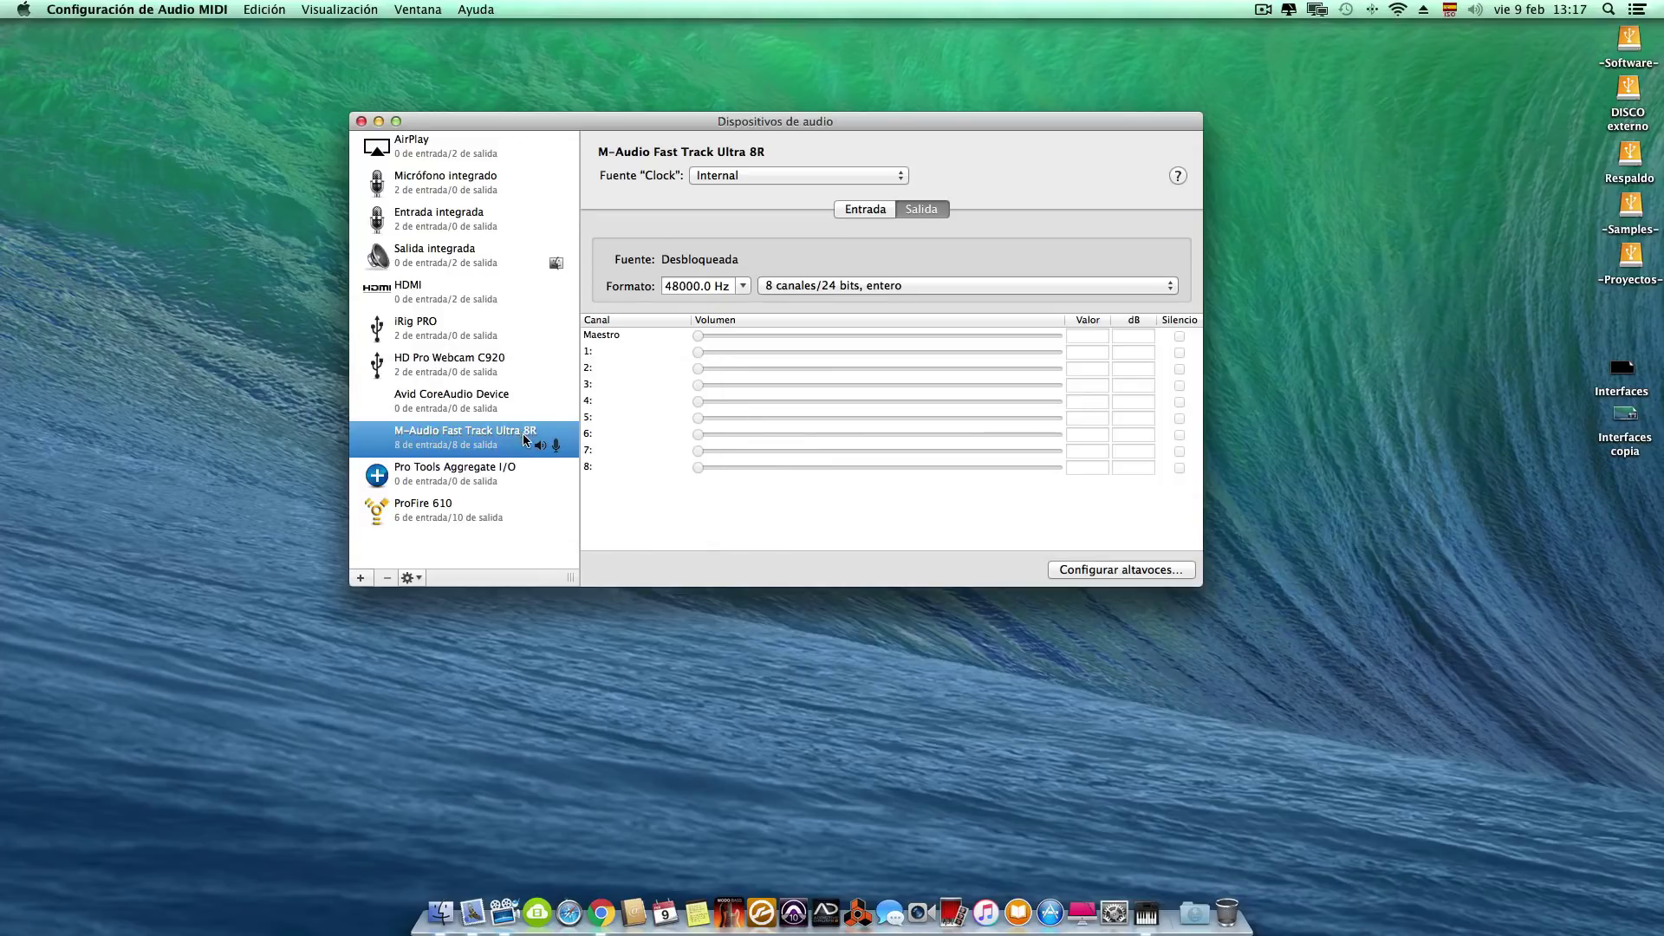
Step: Move the audio devices window out of the way and launch Pro Tools
{"action": "left_click_drag", "start_coordinate": [772, 125], "coordinate": [717, 127]}
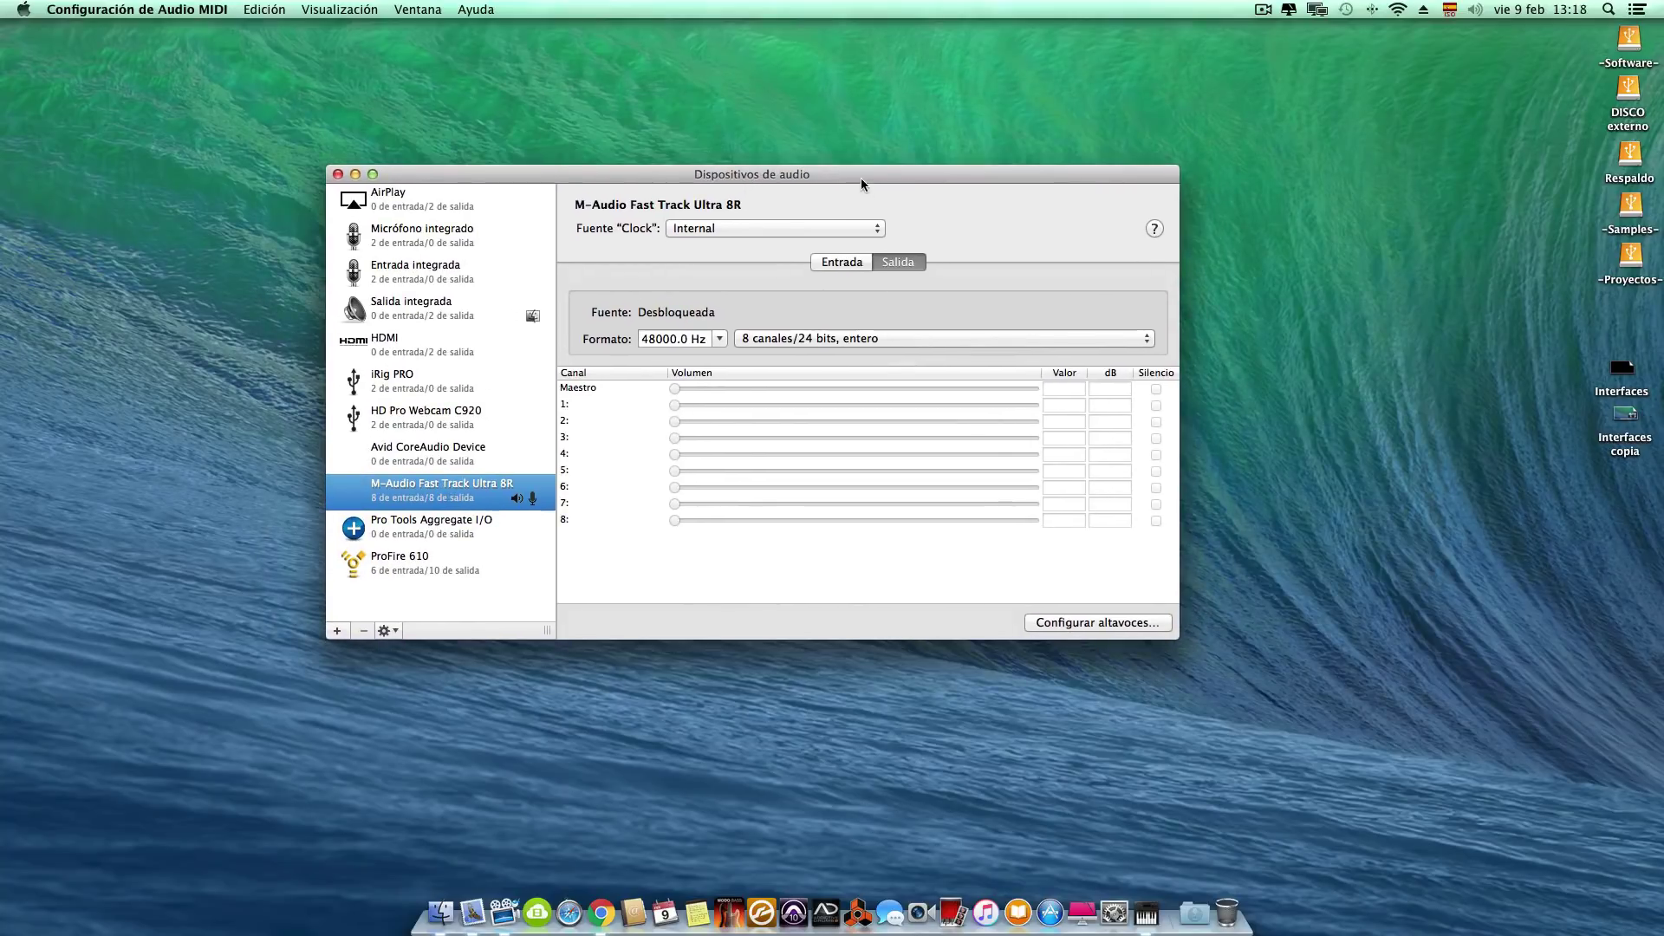
{"action": "left_click_drag", "start_coordinate": [855, 172], "coordinate": [497, 30]}
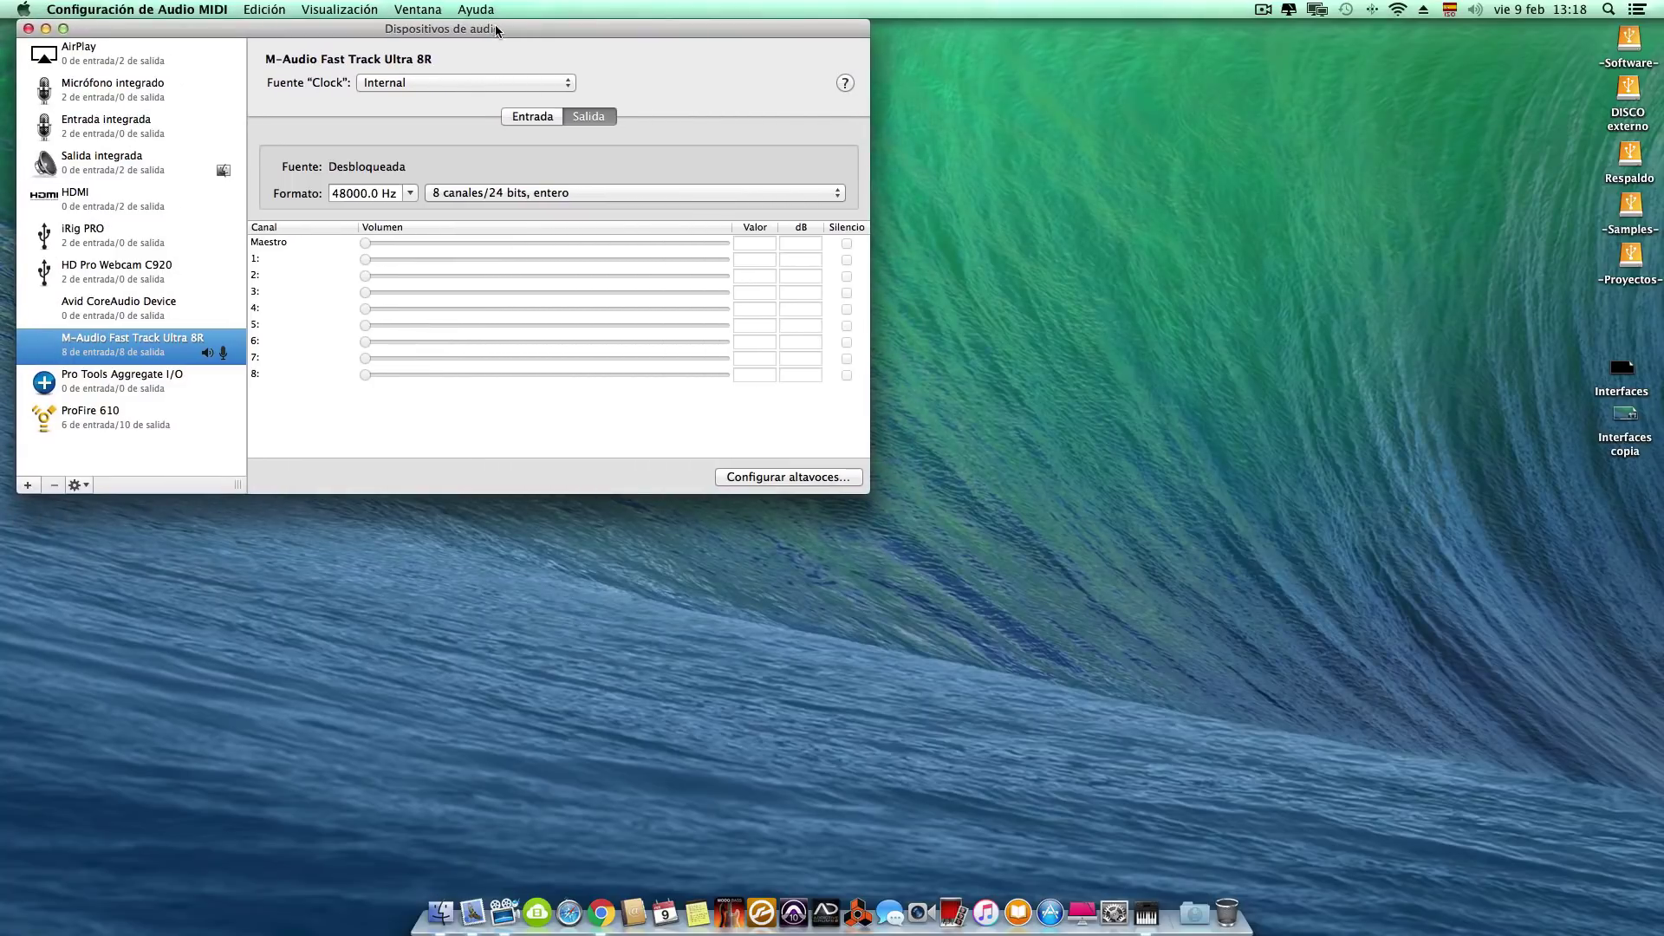
{"action": "left_click", "coordinate": [806, 898]}
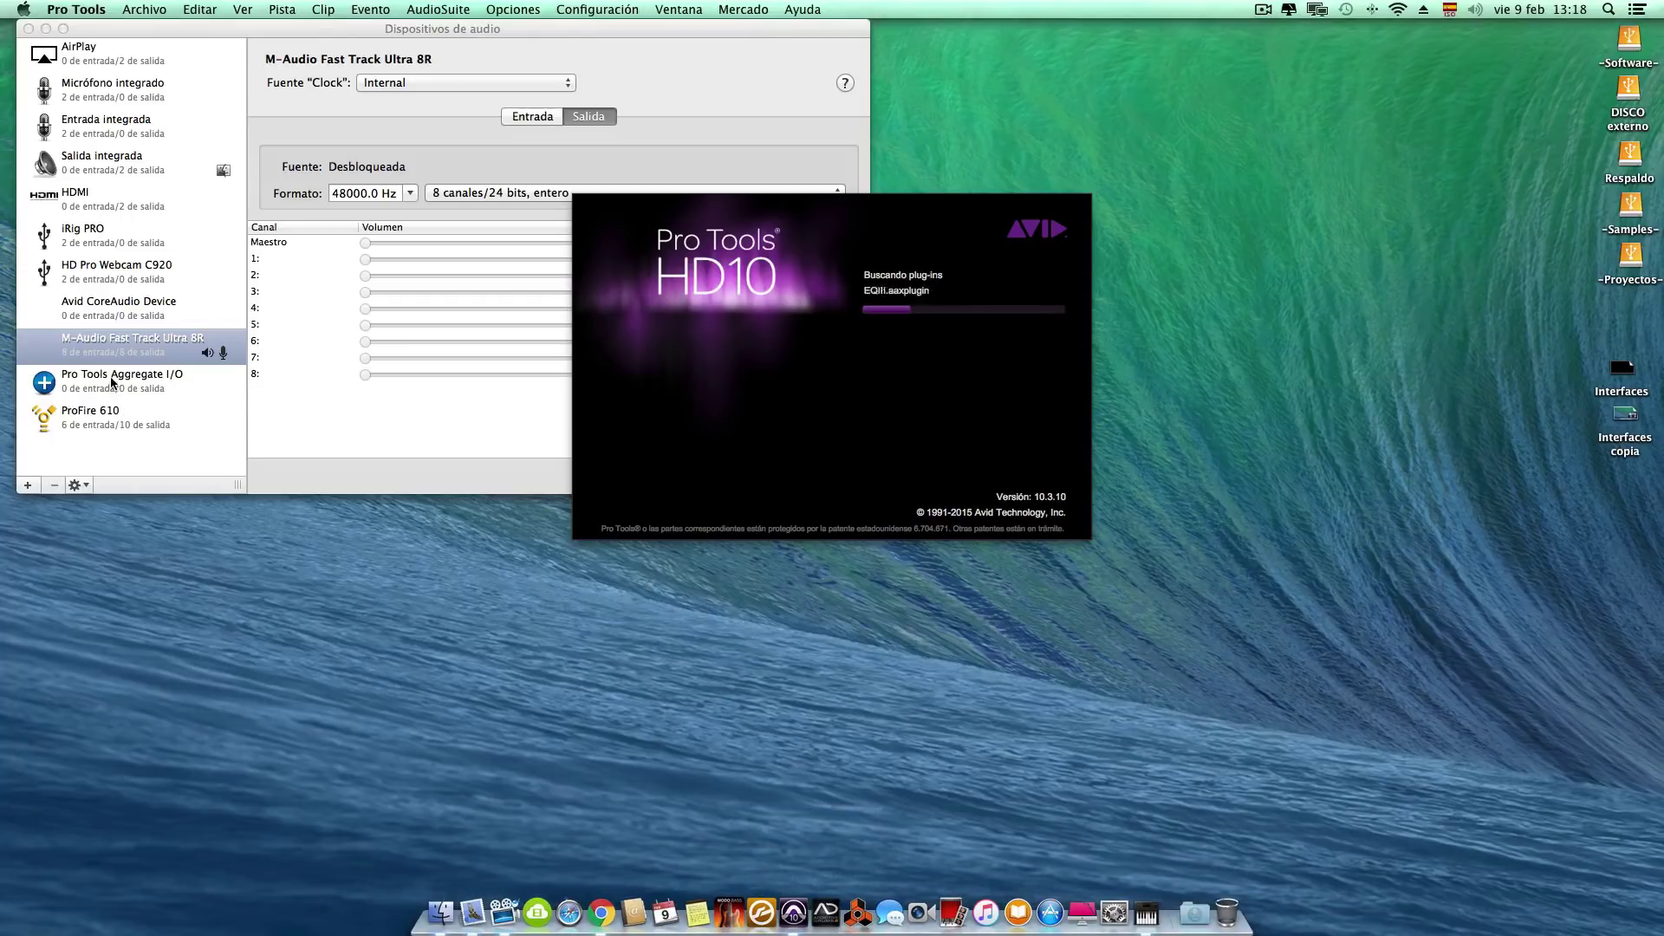
Step: Compare the device settings of Pro Tools Aggregate I/O and ProFire 610 in the audio devices window
{"action": "left_click", "coordinate": [135, 381]}
{"action": "left_click", "coordinate": [102, 383]}
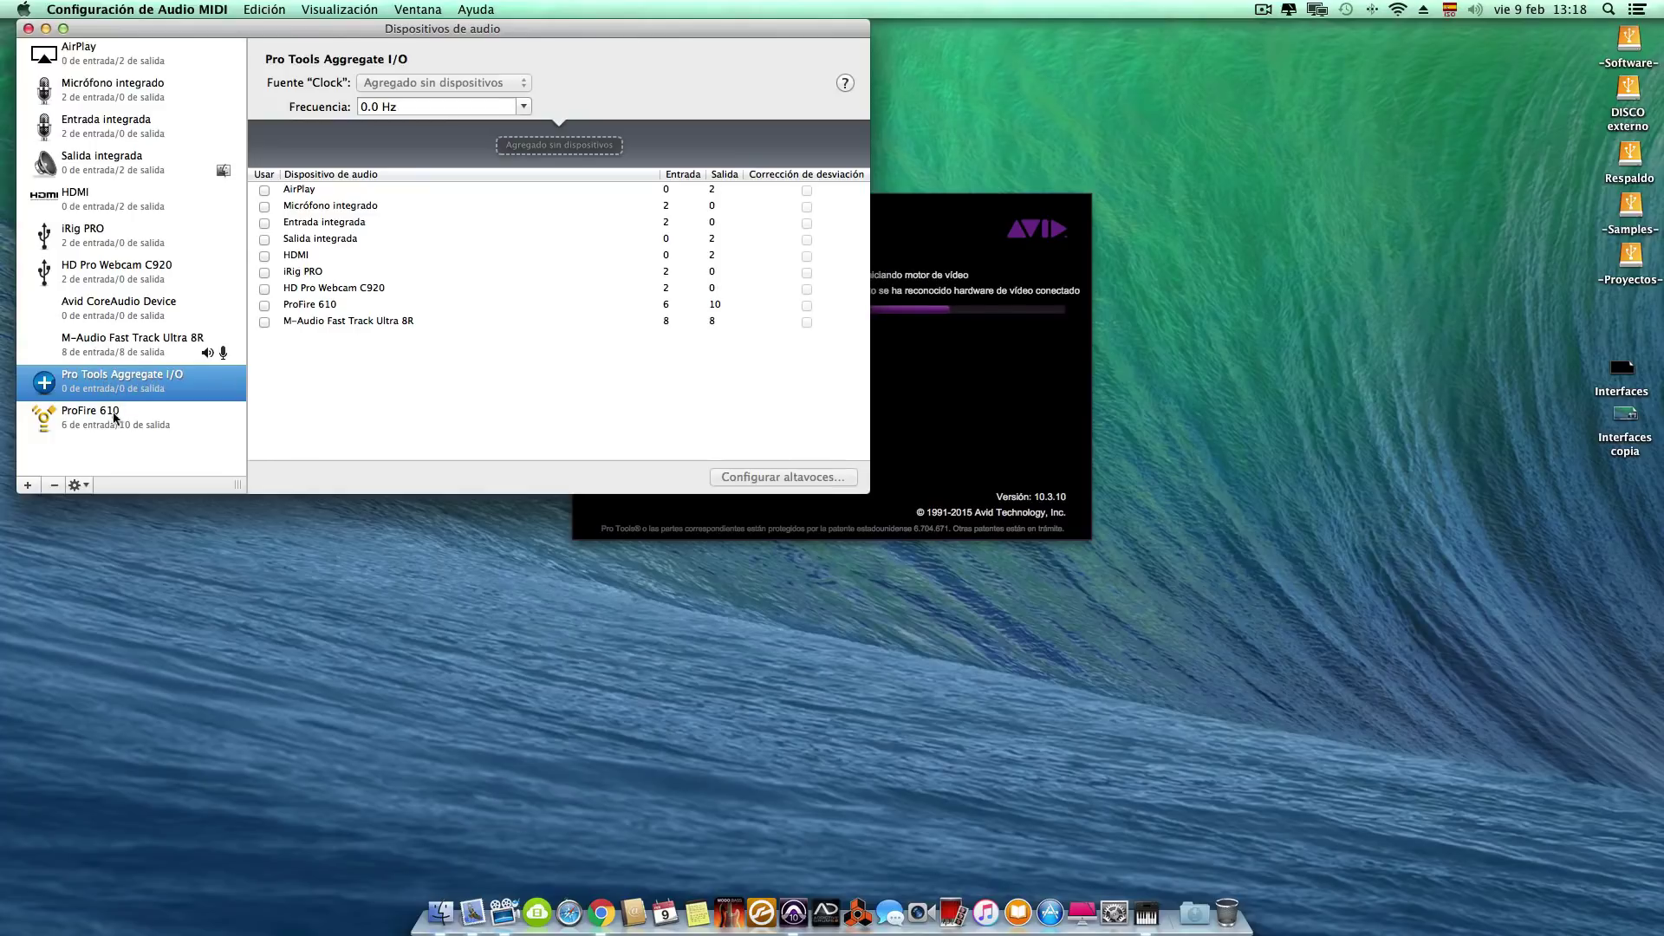
{"action": "left_click", "coordinate": [114, 415]}
{"action": "left_click", "coordinate": [161, 382]}
{"action": "left_click", "coordinate": [110, 411]}
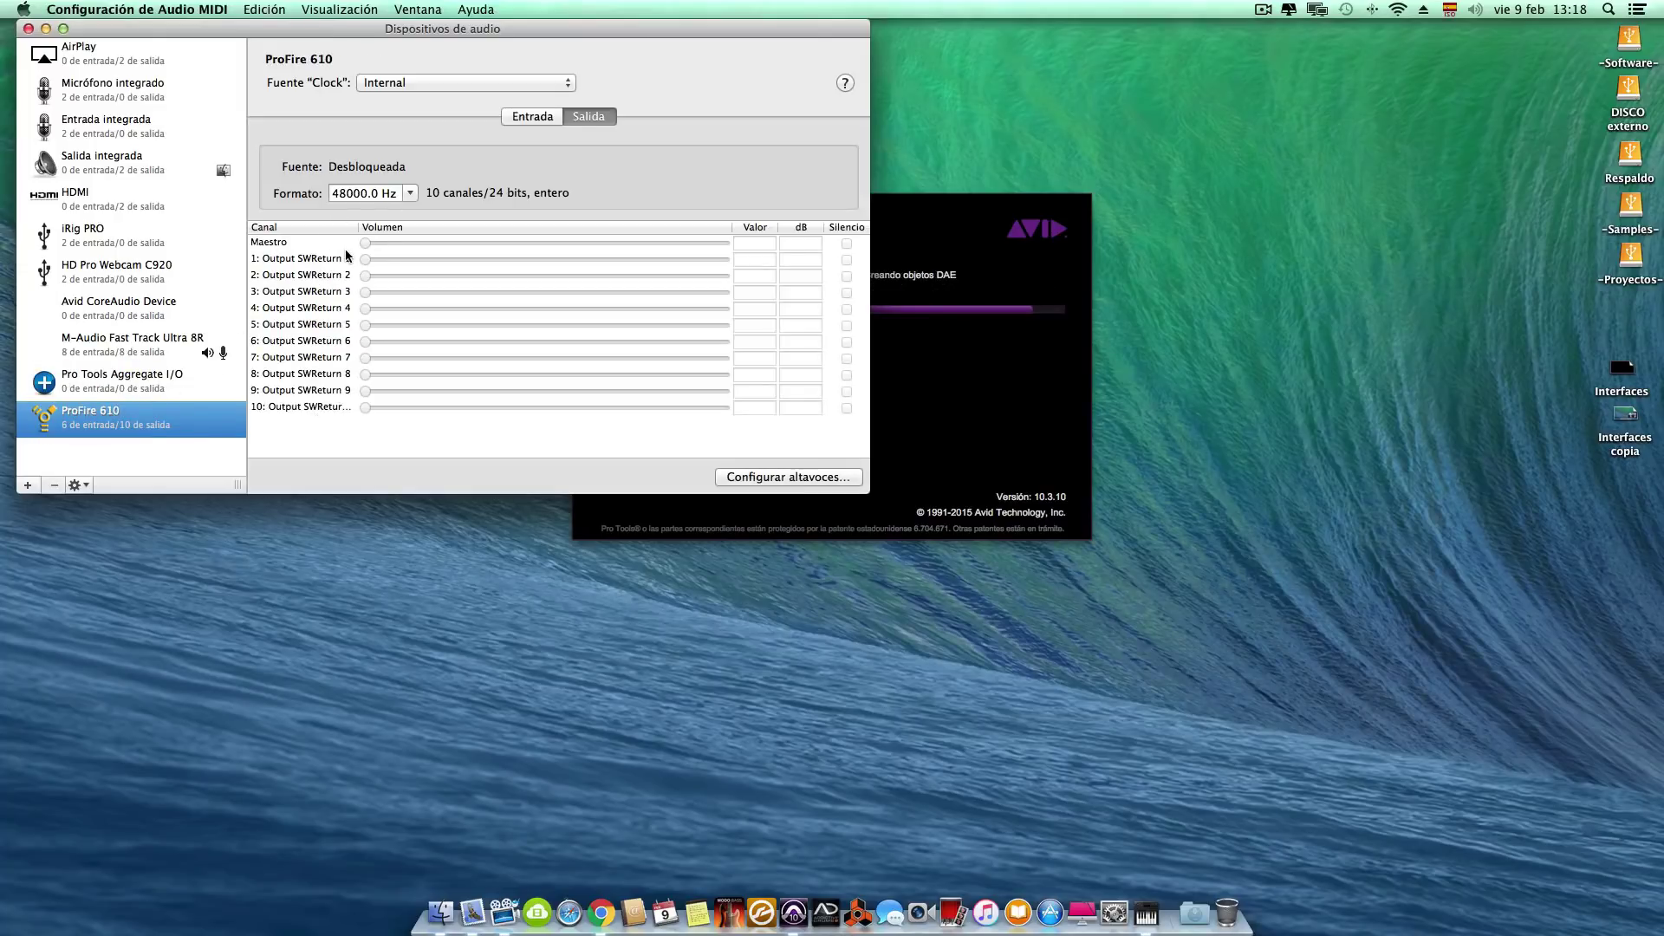
Step: Enable every listed audio device, from AirPlay to M-Audio Fast Track Ultra 8R, in Pro Tools Aggregate I/O
{"action": "left_click", "coordinate": [161, 387]}
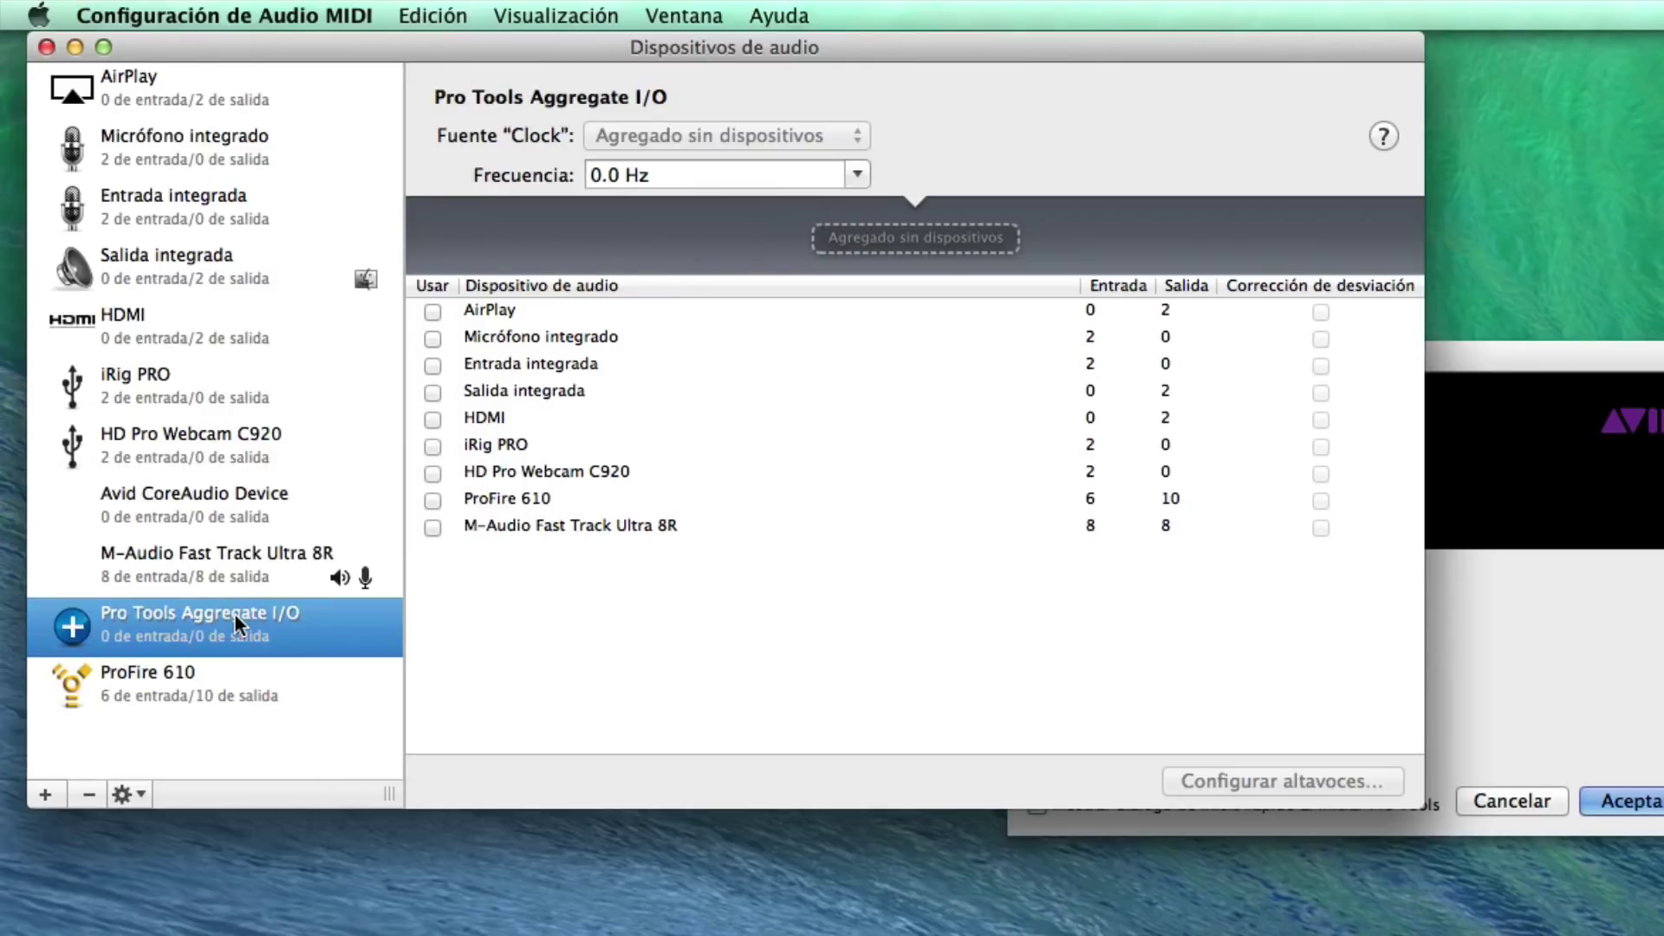
{"action": "left_click", "coordinate": [432, 312]}
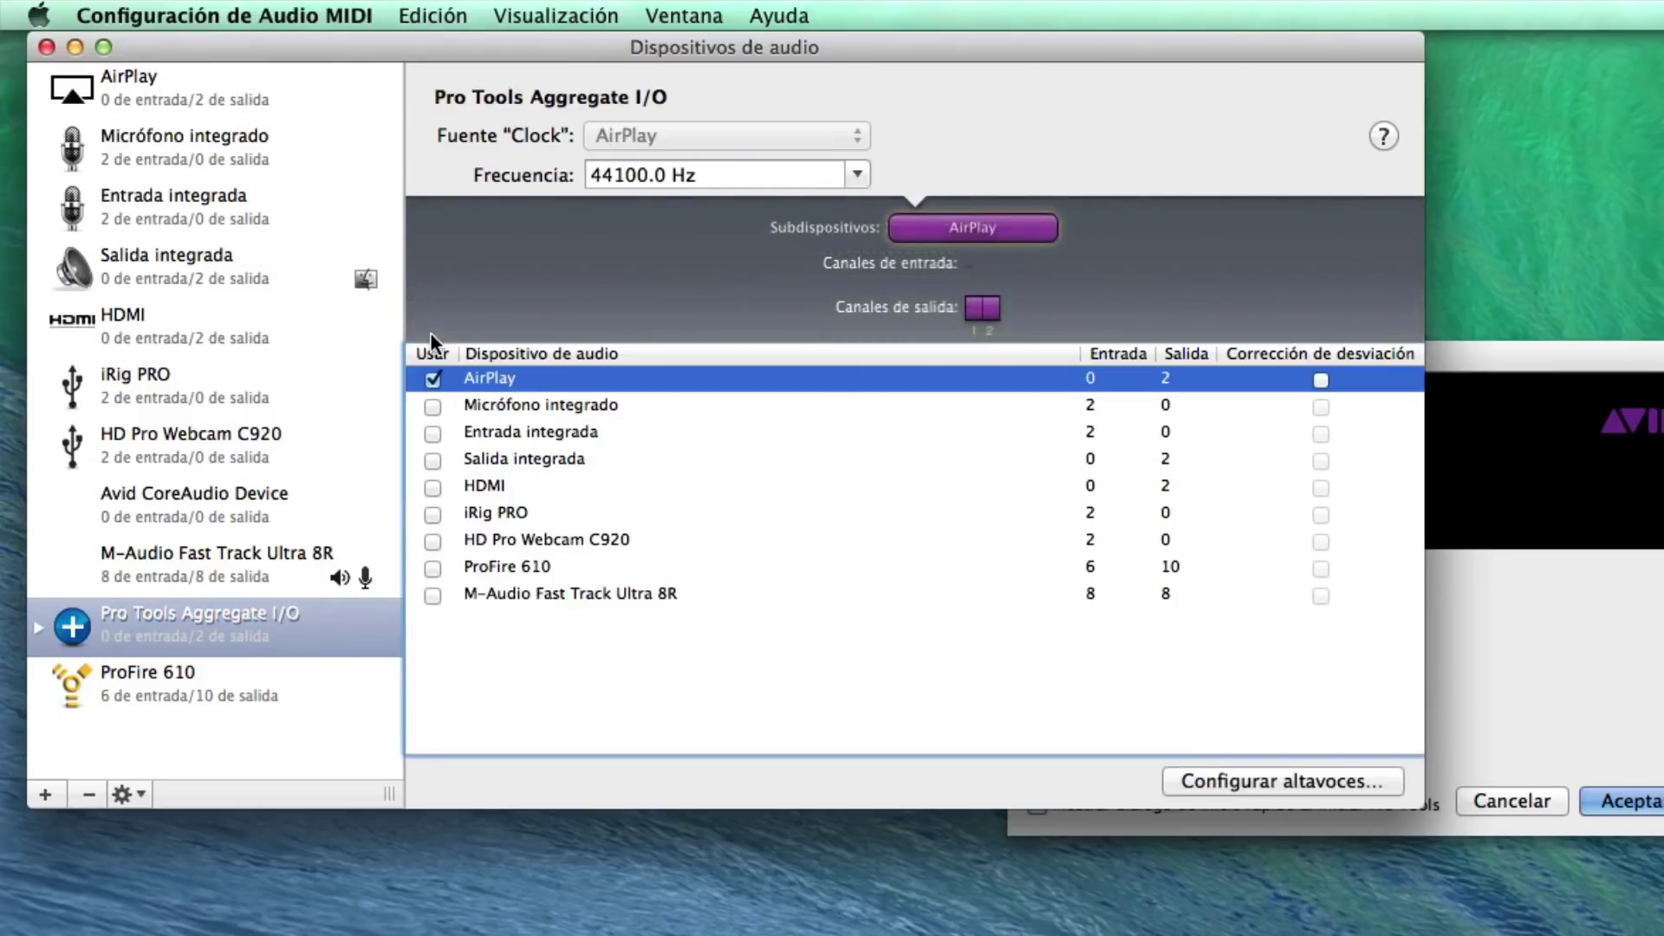
{"action": "left_click", "coordinate": [433, 404]}
{"action": "left_click", "coordinate": [433, 432]}
{"action": "left_click", "coordinate": [433, 459]}
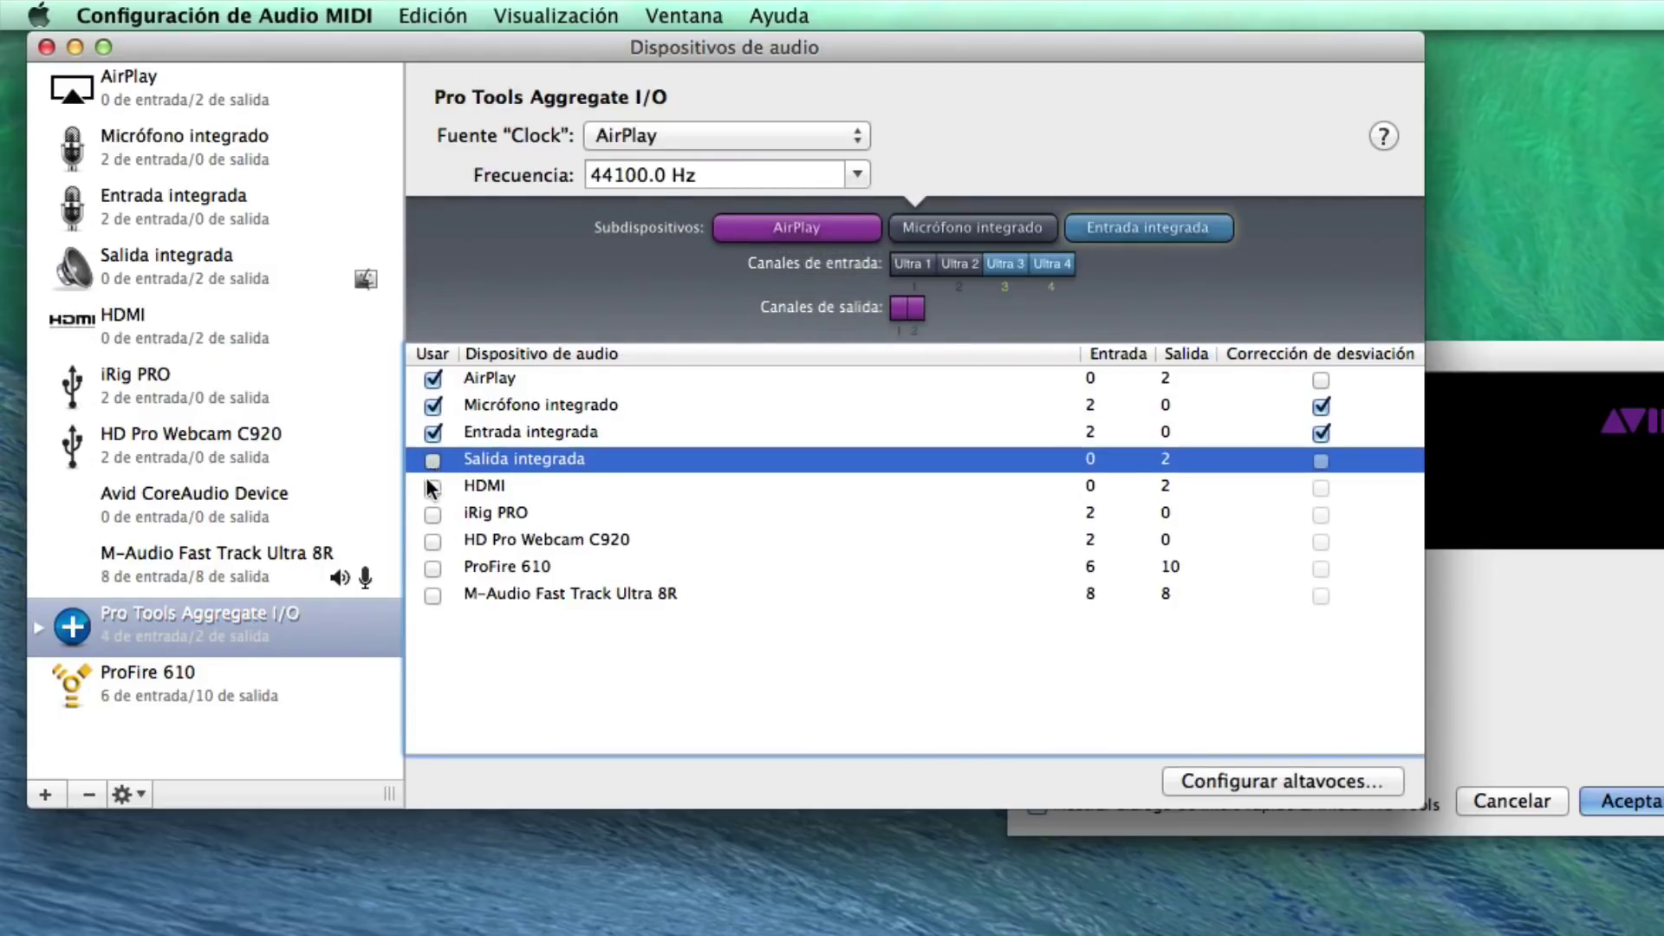
{"action": "left_click", "coordinate": [432, 486]}
{"action": "left_click", "coordinate": [433, 514]}
{"action": "left_click", "coordinate": [432, 541]}
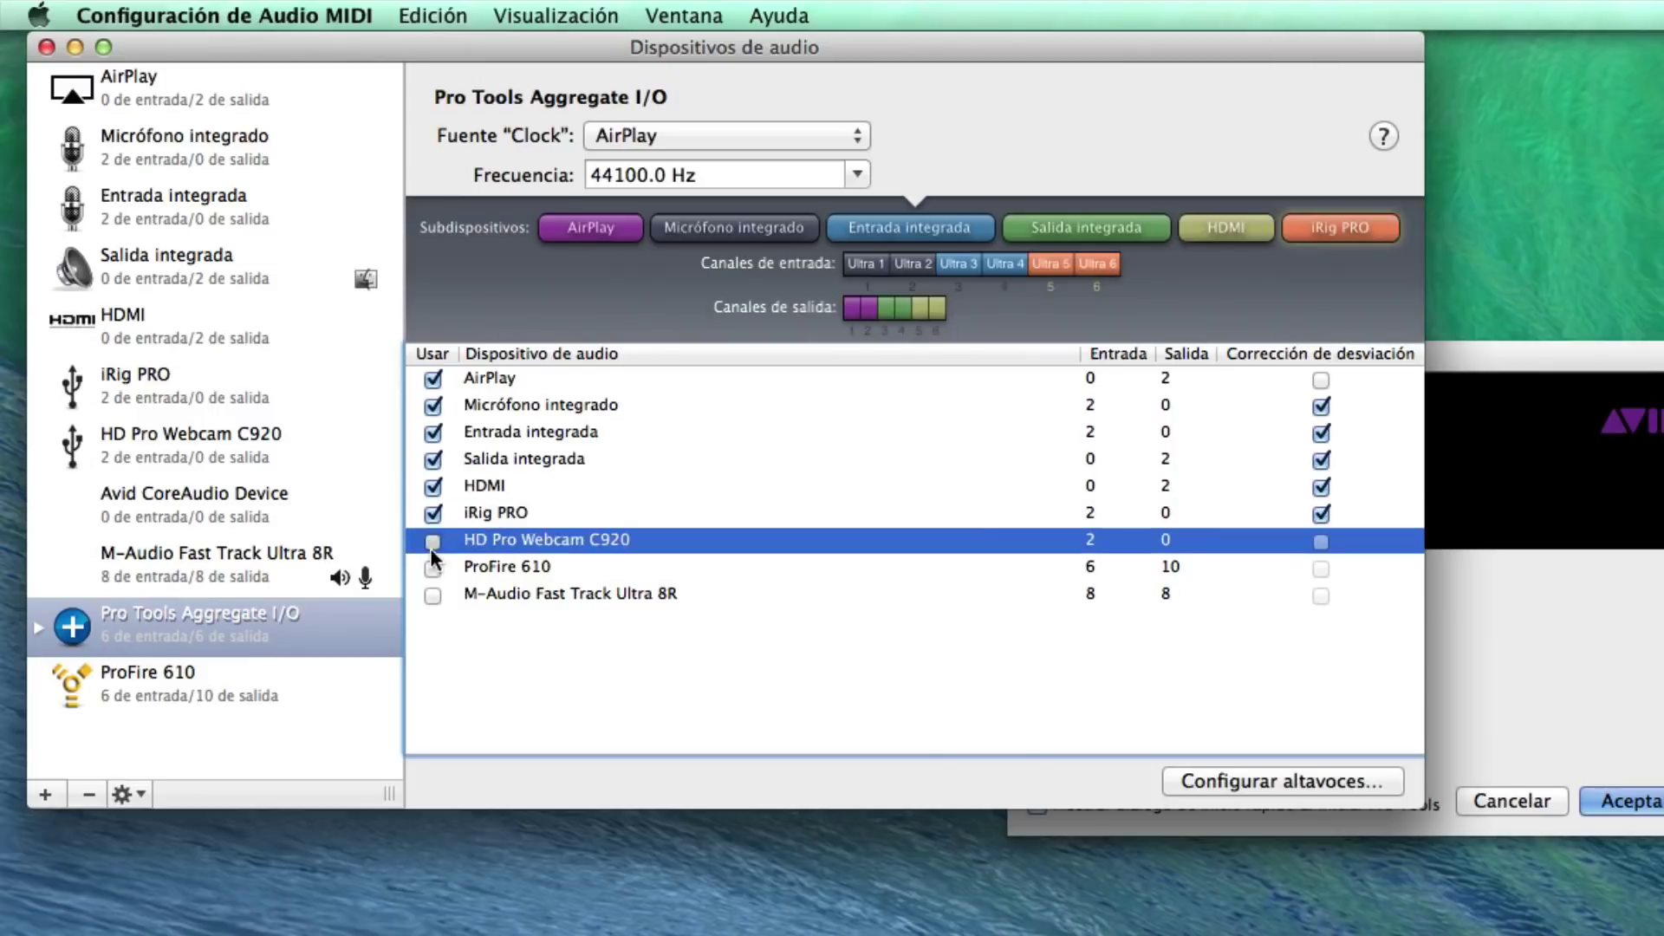
{"action": "left_click", "coordinate": [432, 568]}
{"action": "left_click", "coordinate": [432, 594]}
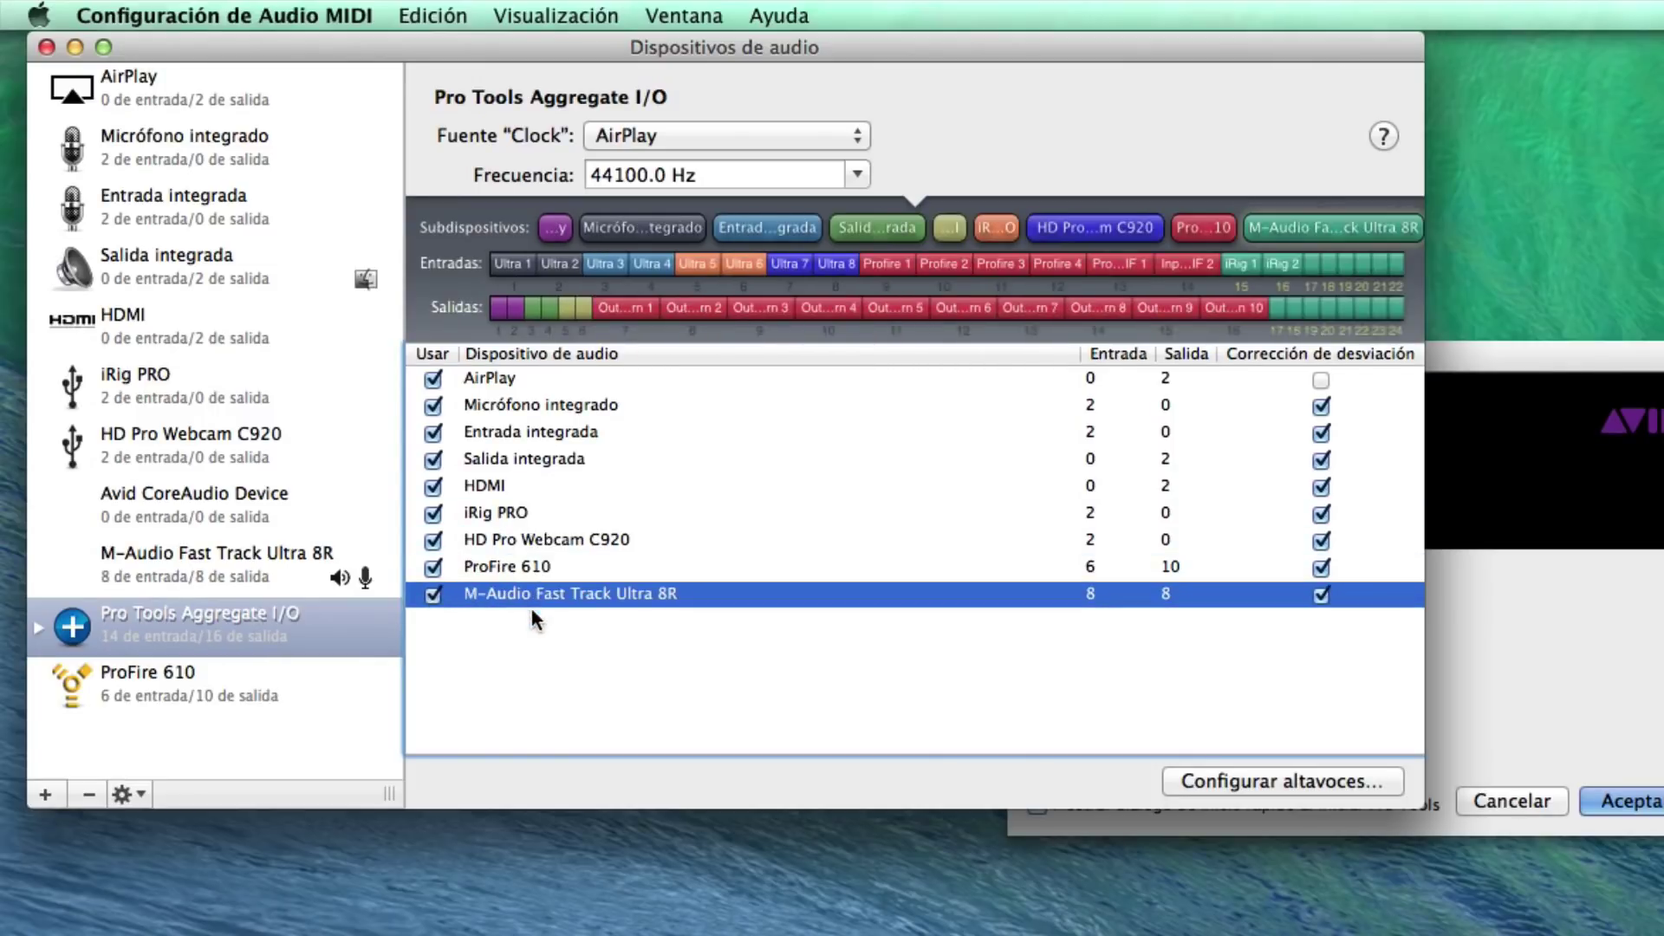
Step: Disable all the audio devices in Pro Tools Aggregate I/O so the aggregate uses none of them
{"action": "left_click", "coordinate": [433, 379]}
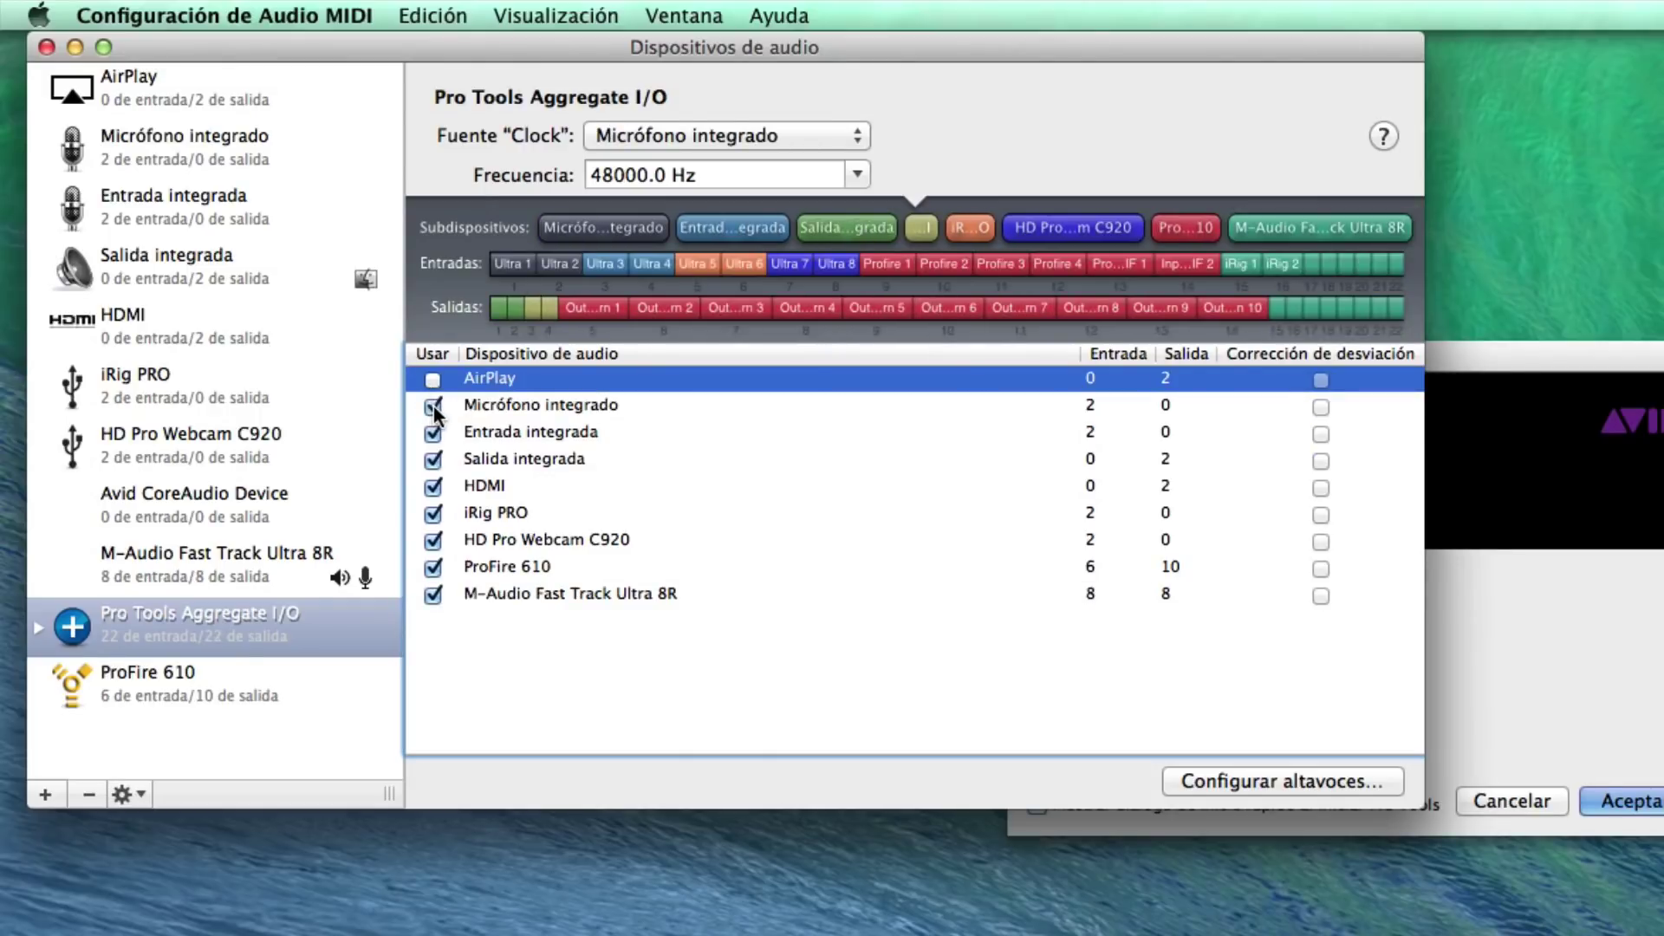
{"action": "left_click", "coordinate": [433, 404]}
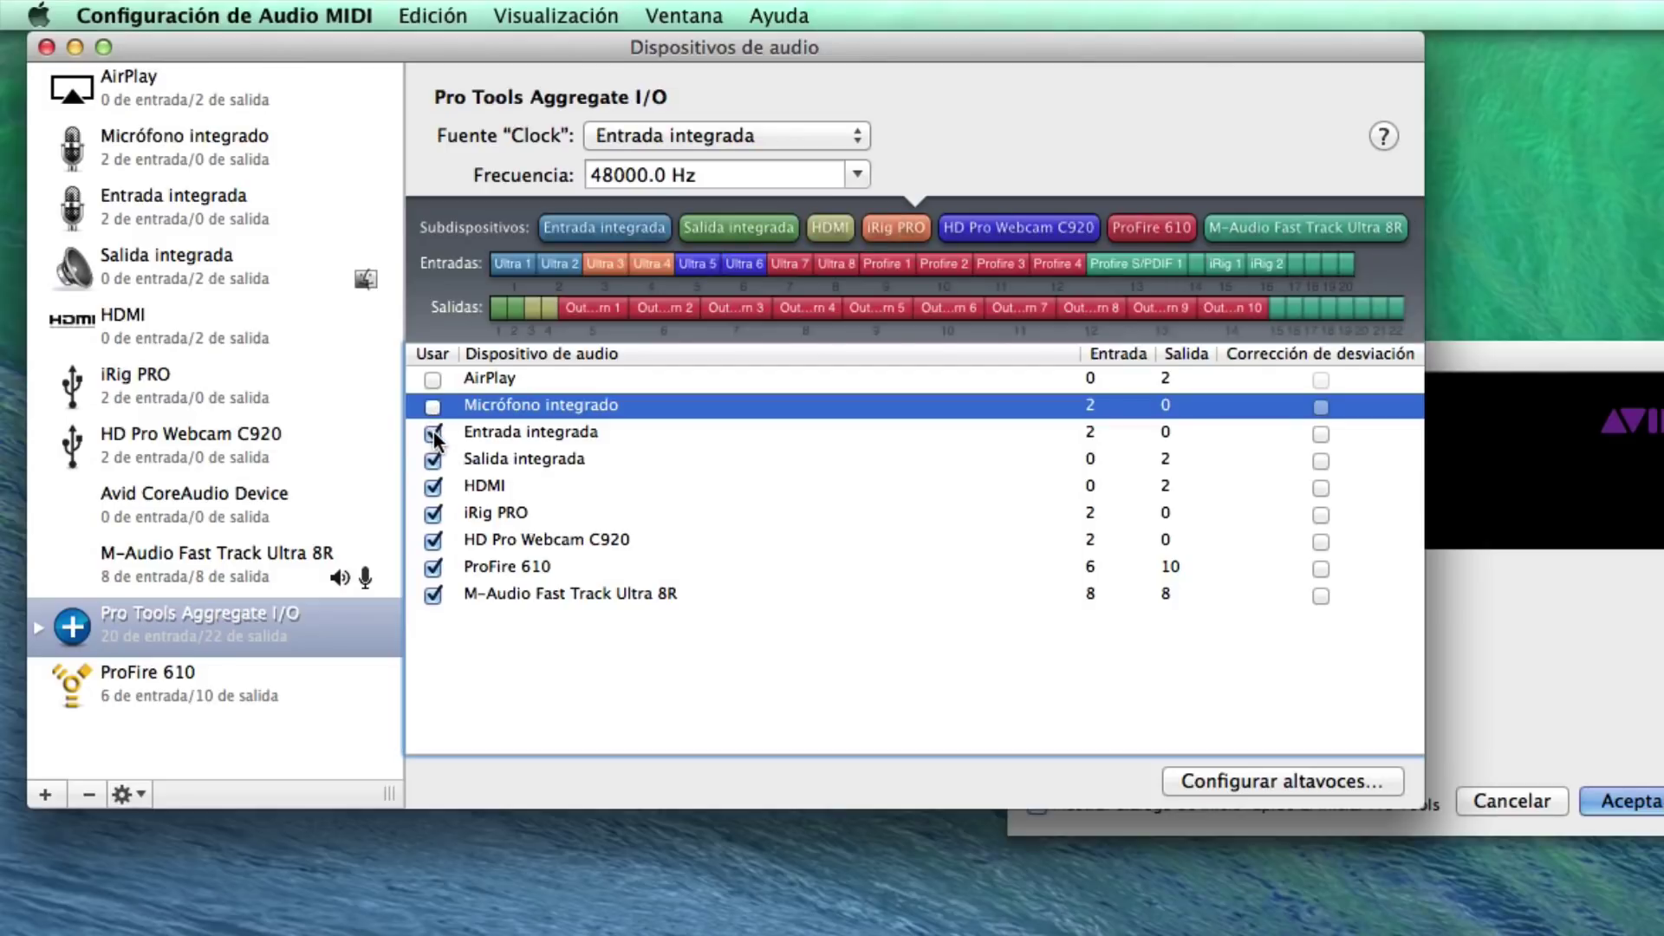
{"action": "left_click", "coordinate": [433, 433]}
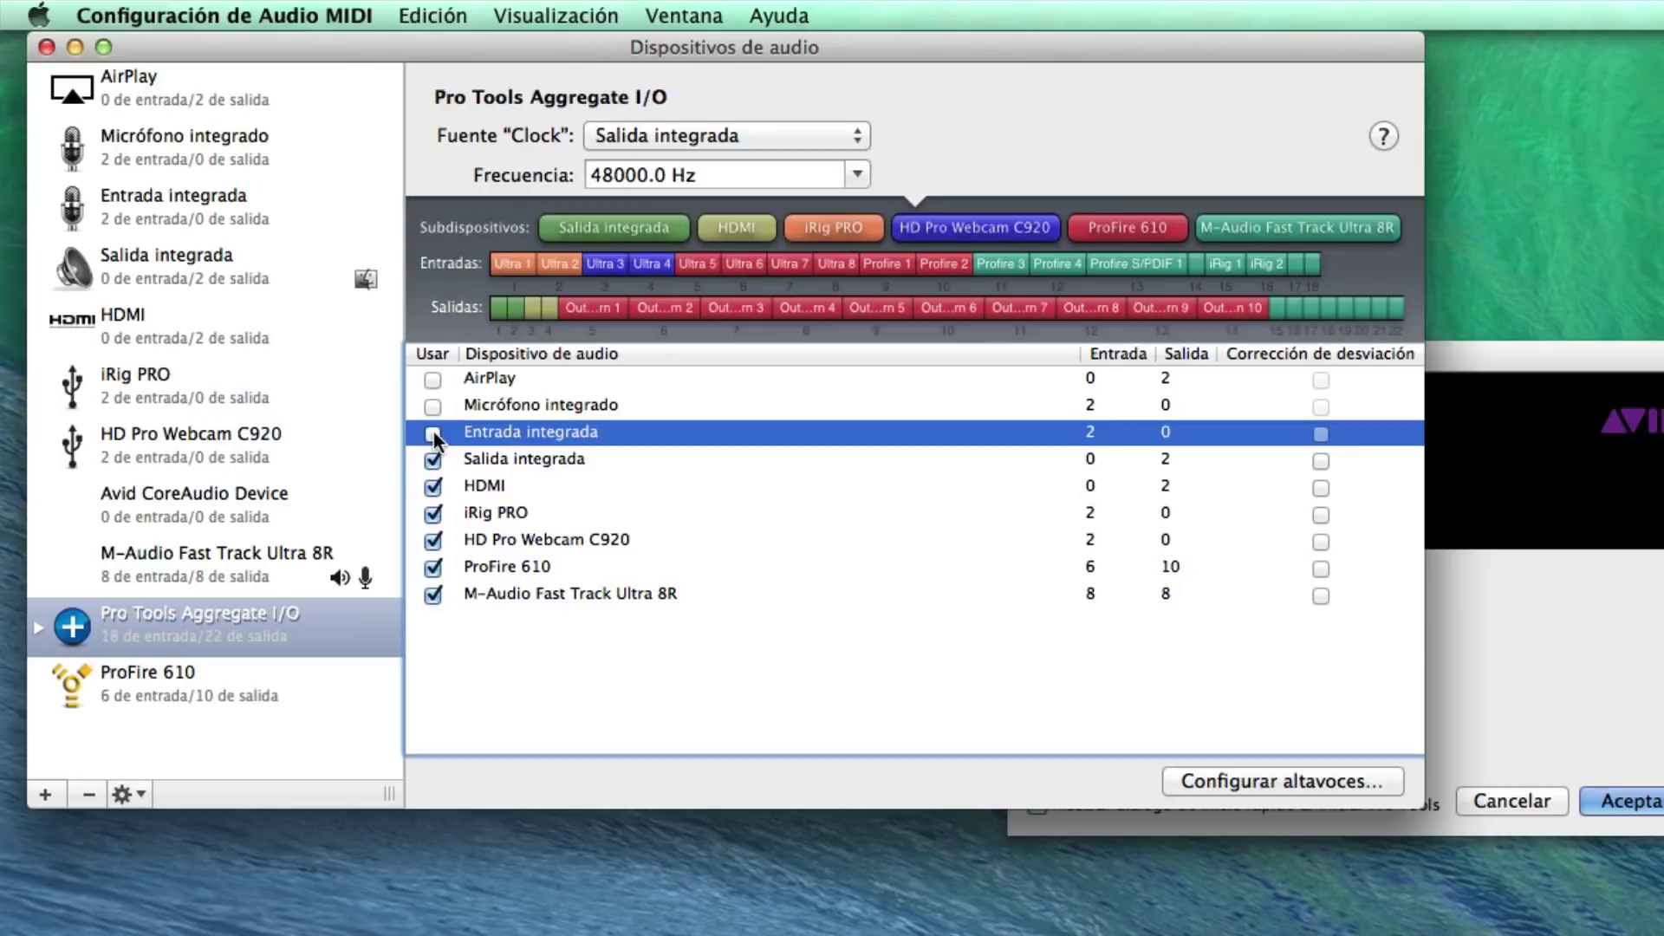
{"action": "left_click", "coordinate": [434, 461]}
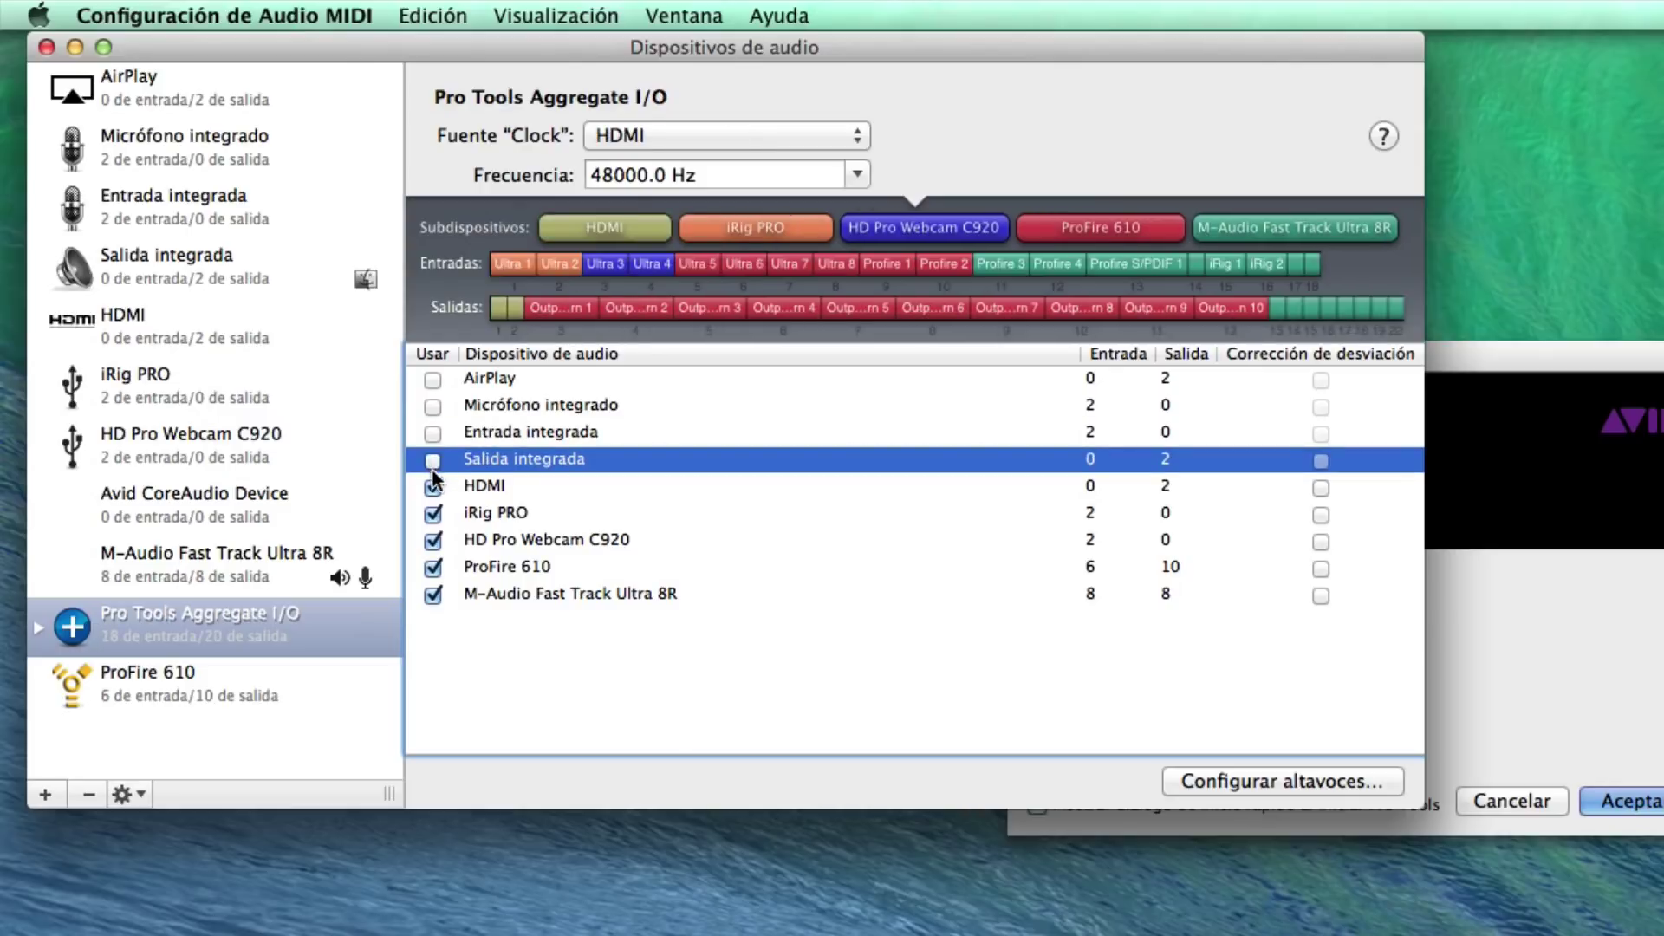
{"action": "left_click", "coordinate": [432, 487]}
{"action": "left_click", "coordinate": [433, 512]}
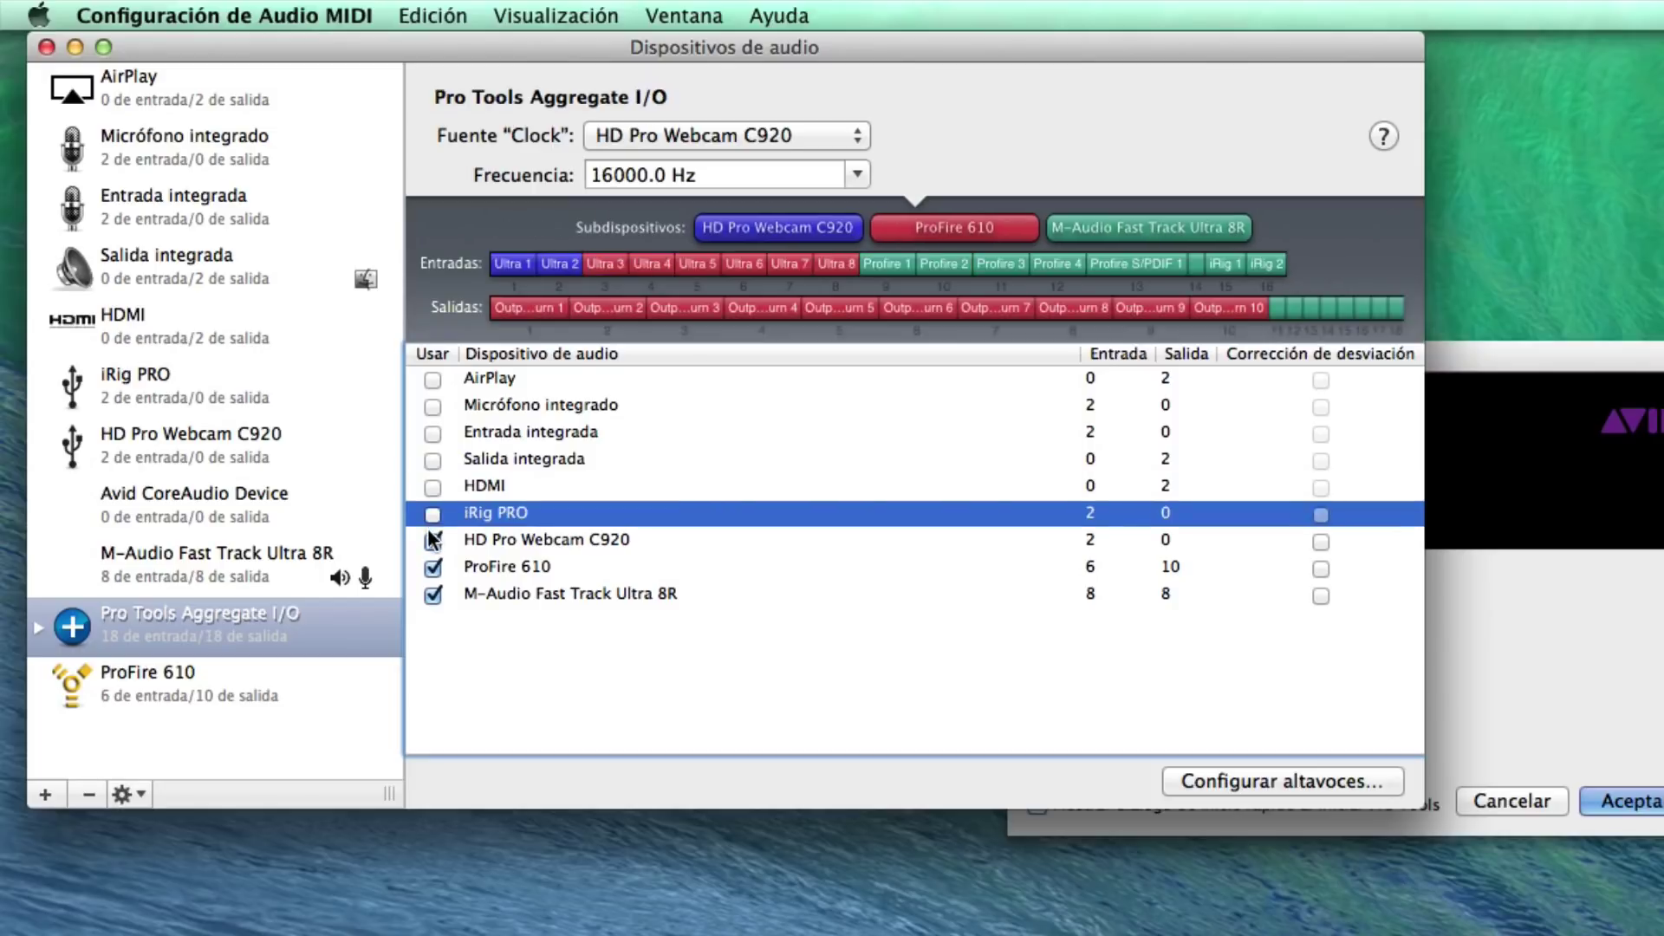
{"action": "left_click", "coordinate": [433, 540]}
{"action": "left_click", "coordinate": [432, 567]}
{"action": "left_click", "coordinate": [432, 595]}
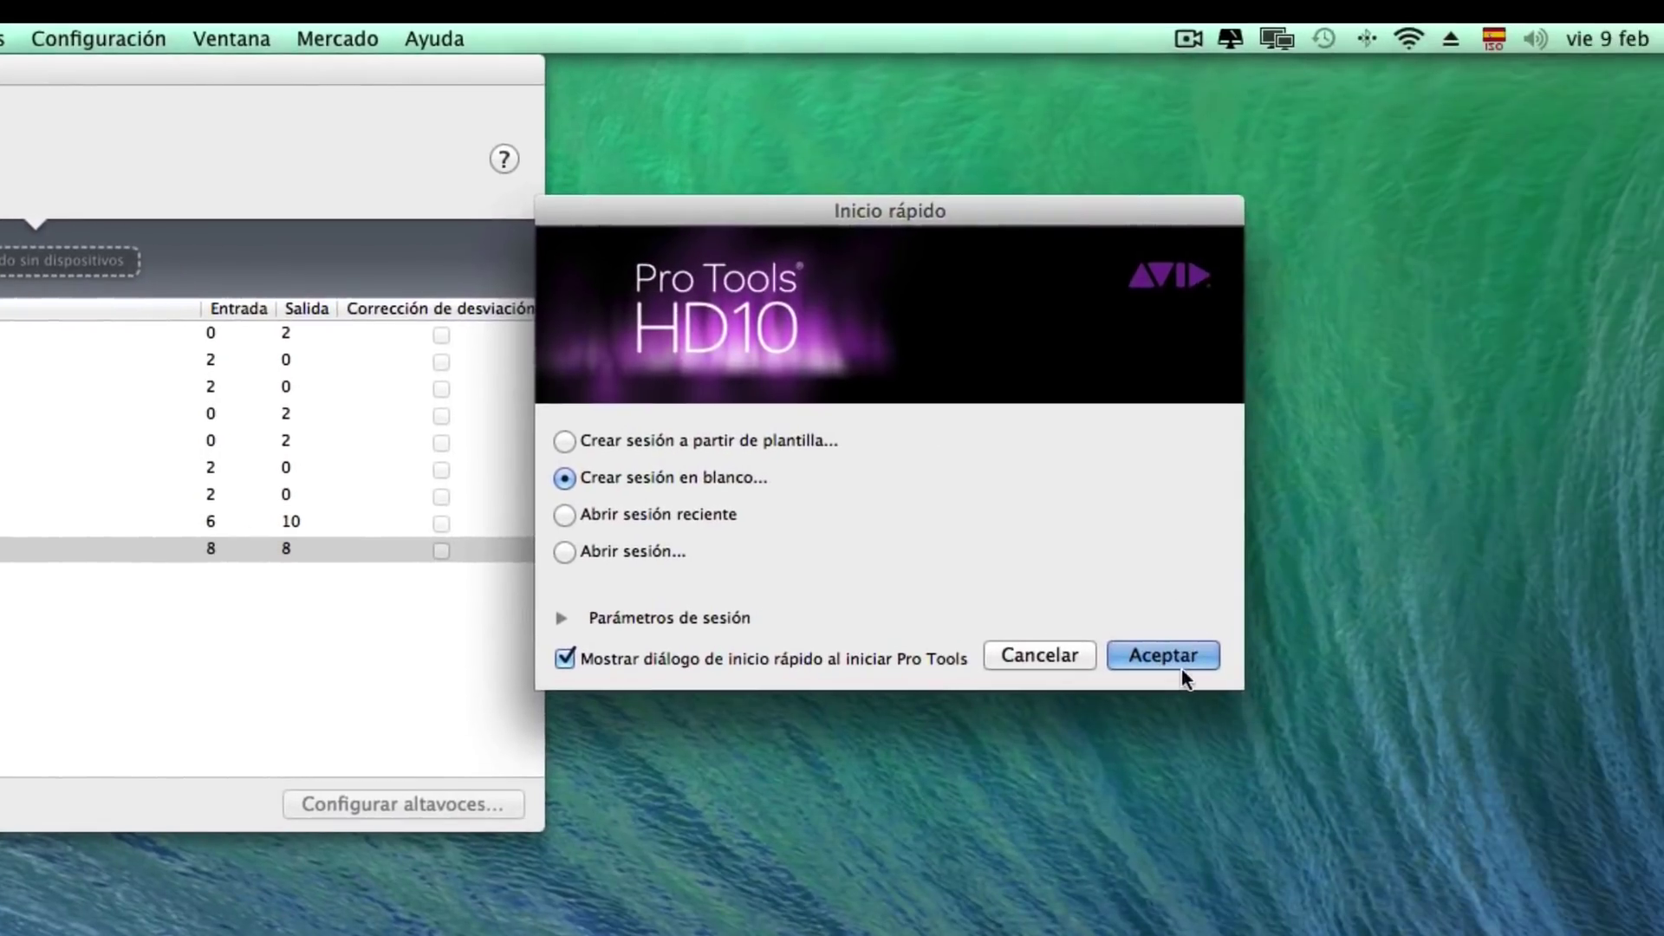
Step: Create a blank Pro Tools session named Tutorial and try to save it in the IO Settings folder
{"action": "left_click", "coordinate": [1159, 655]}
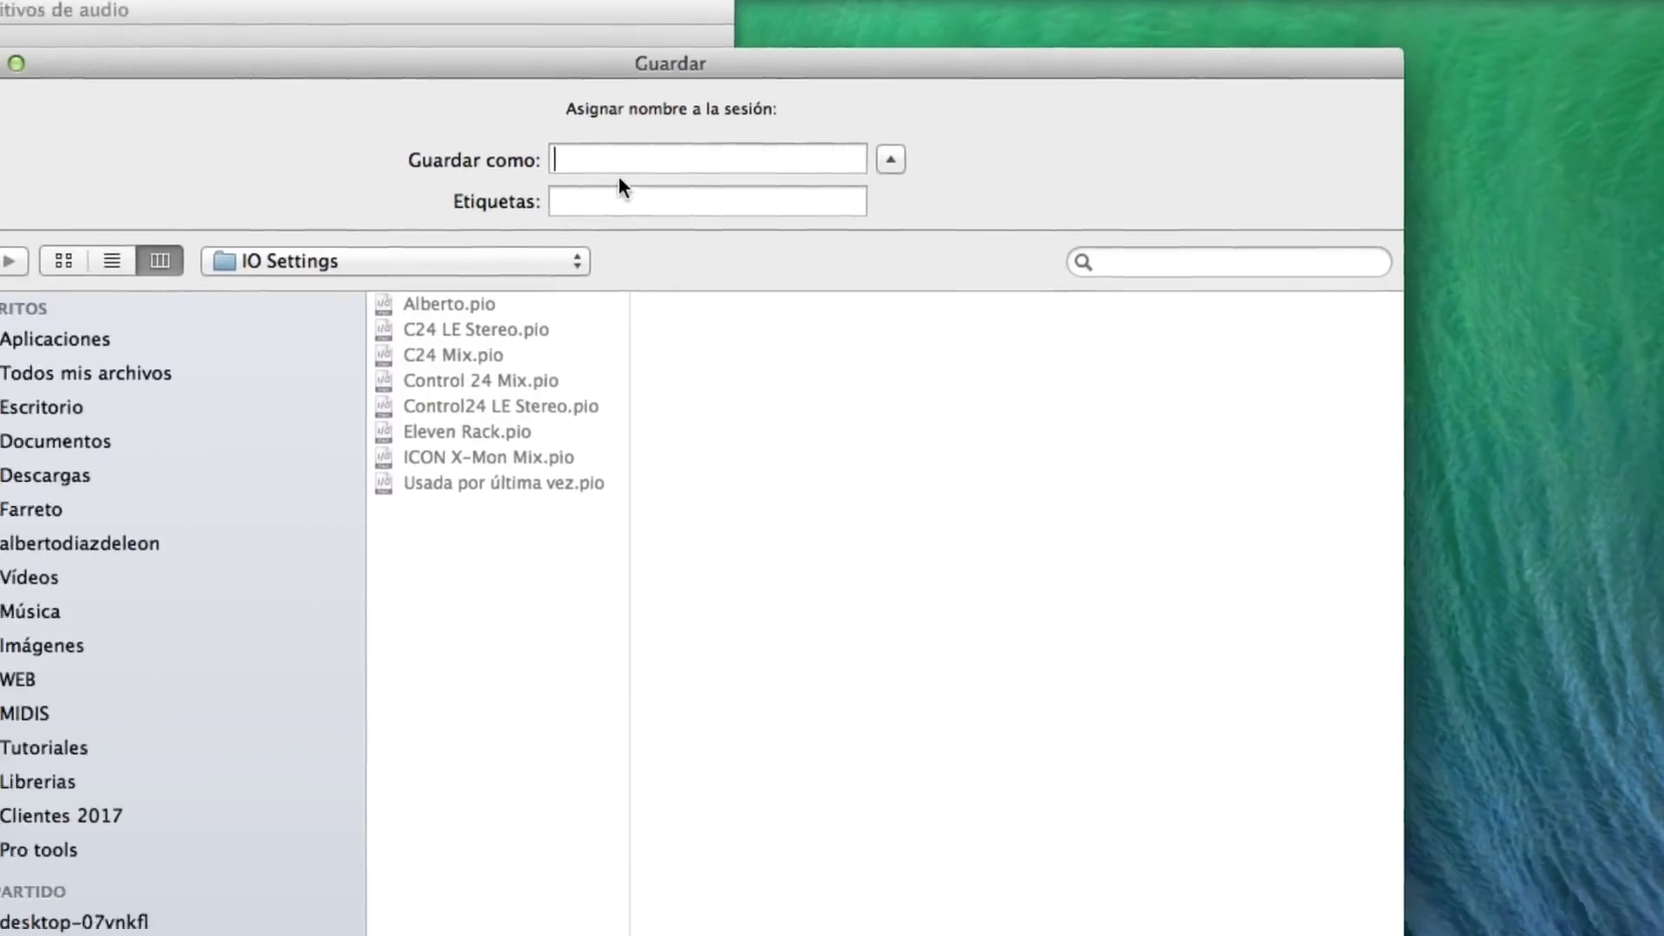
{"action": "type", "text": "Tutorial"}
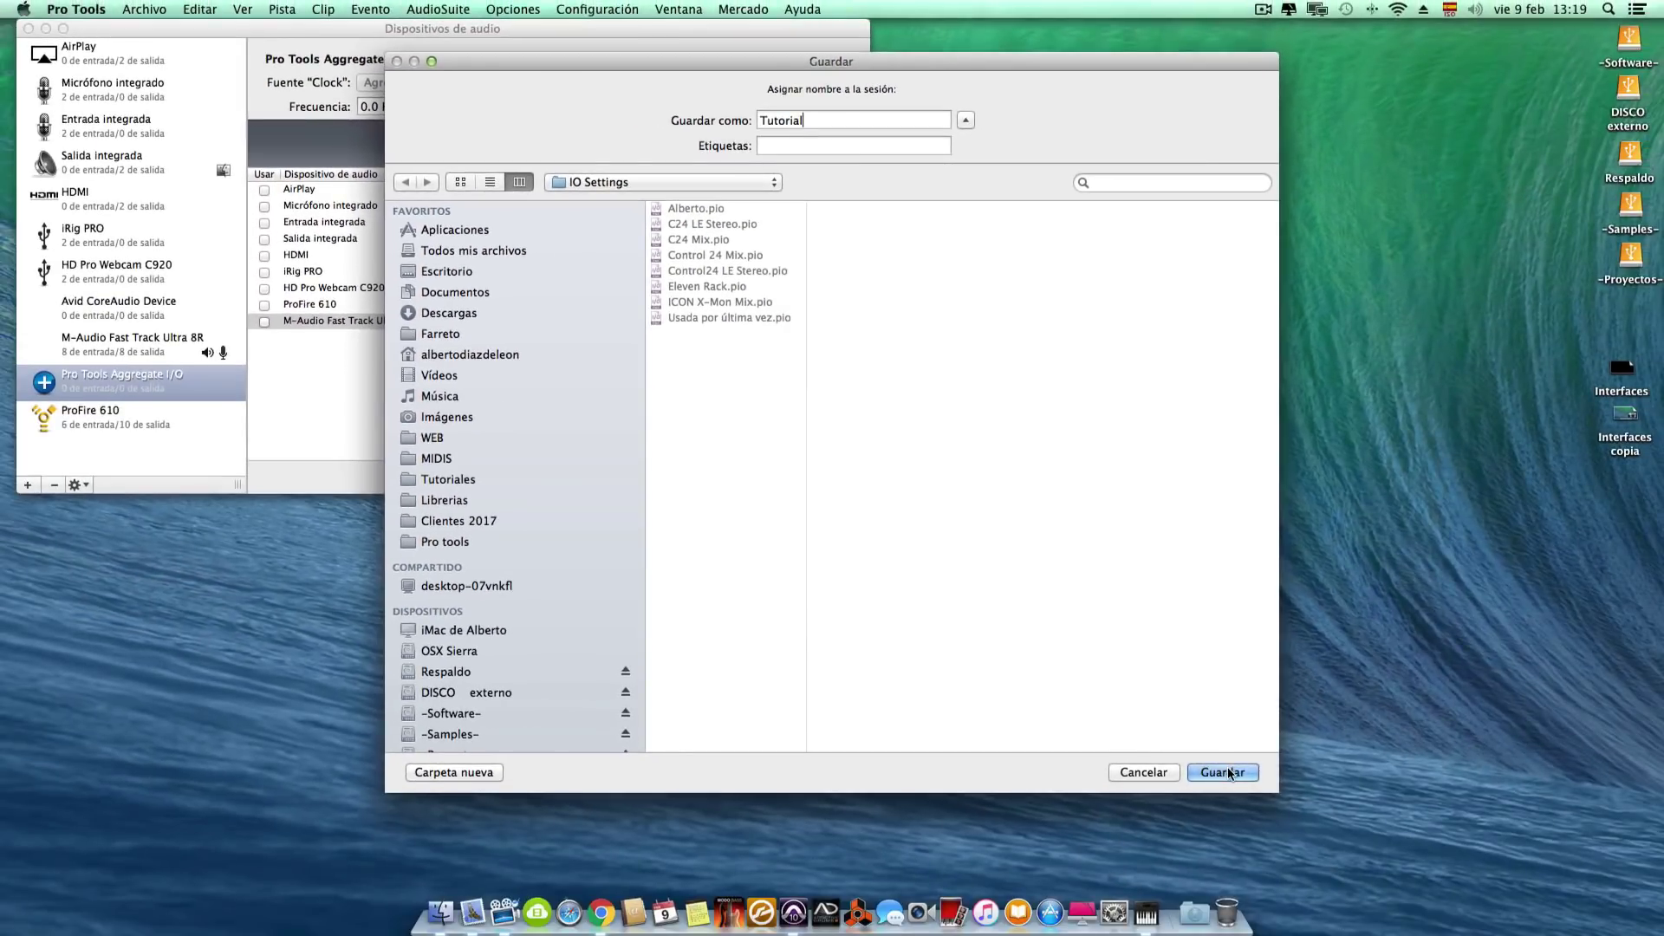
{"action": "left_click", "coordinate": [1222, 772]}
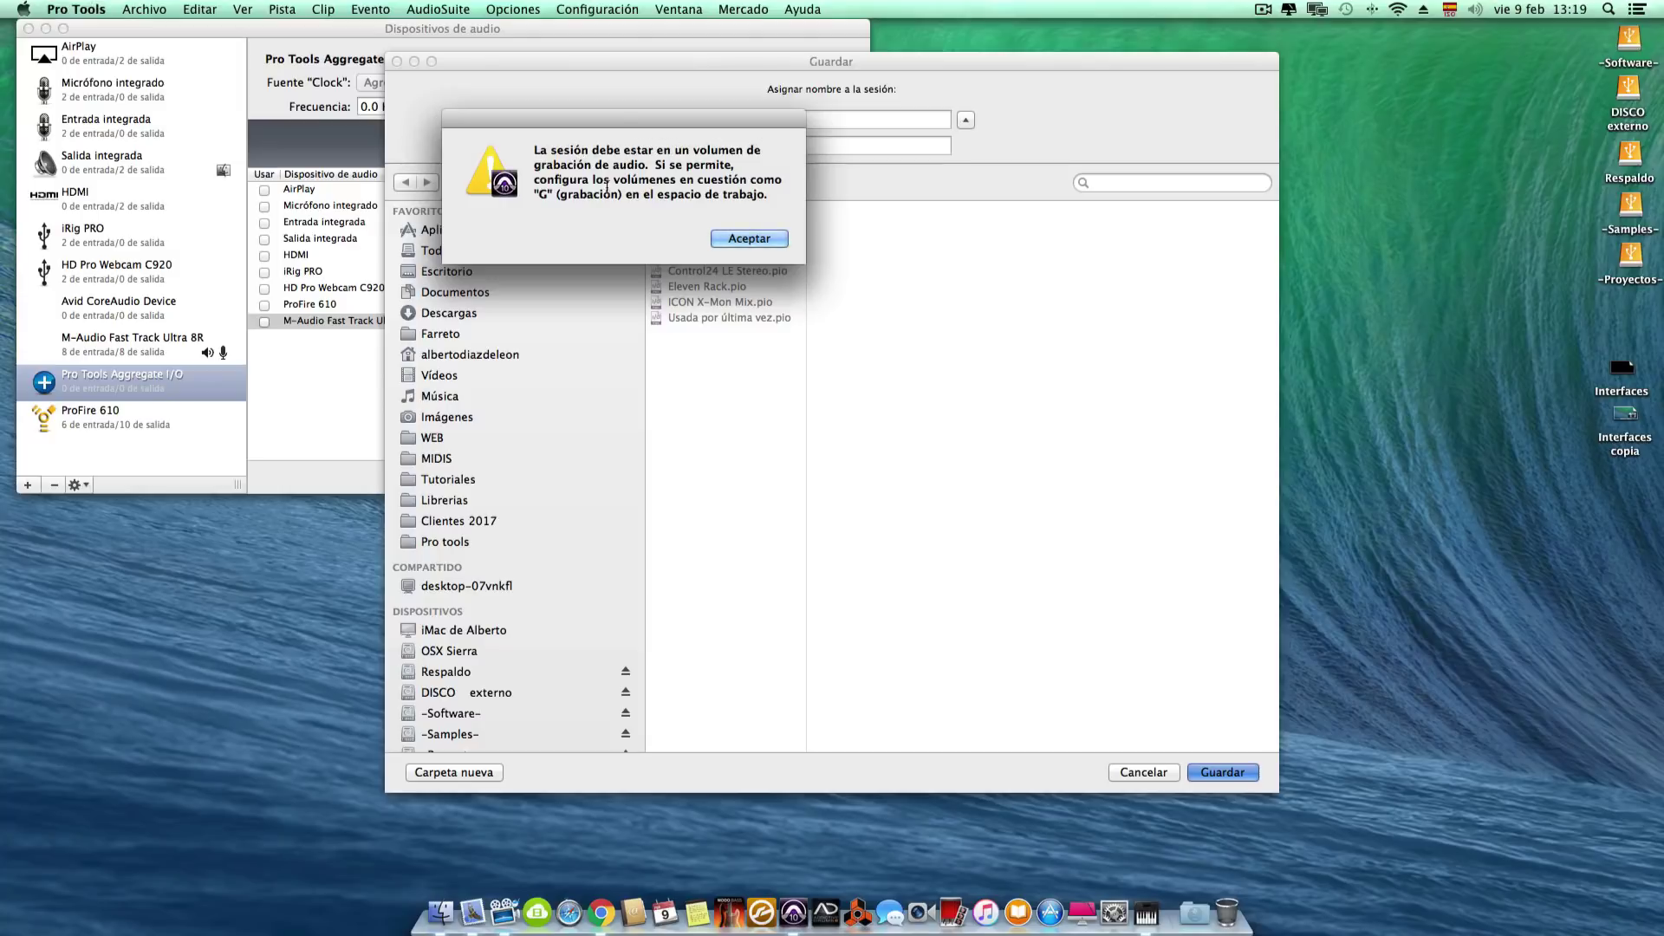
{"action": "left_click", "coordinate": [749, 237]}
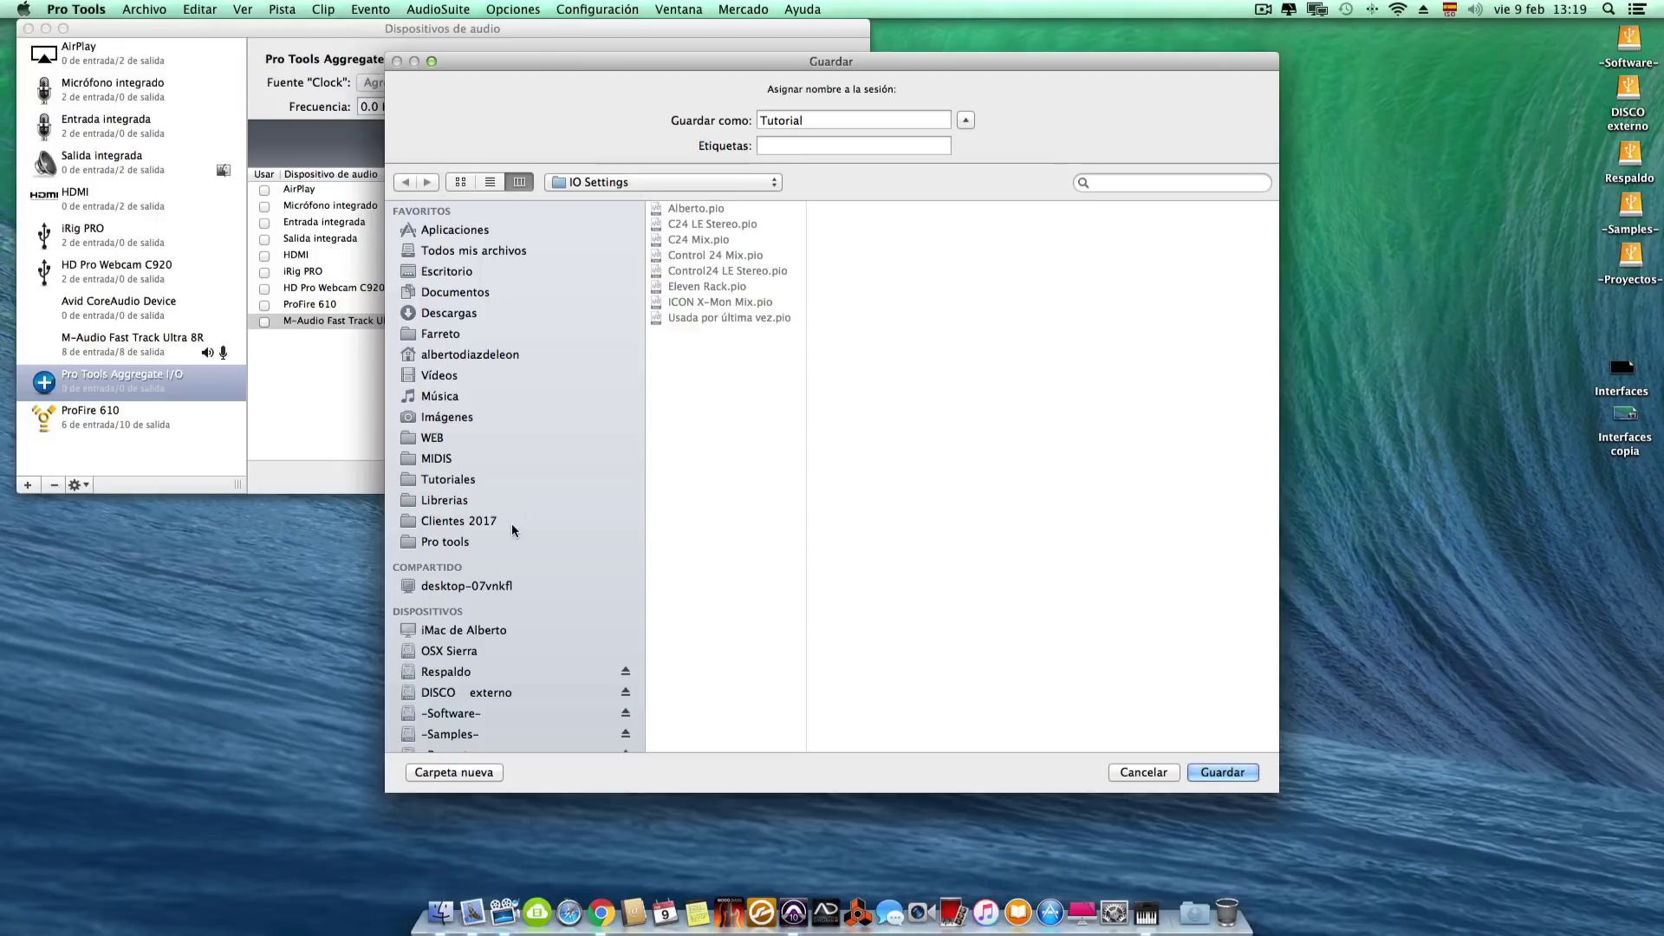
Step: Save the Tutorial session on the -Proyectos- drive
{"action": "scroll", "coordinate": [512, 526], "scroll_direction": "down", "scroll_amount": 1}
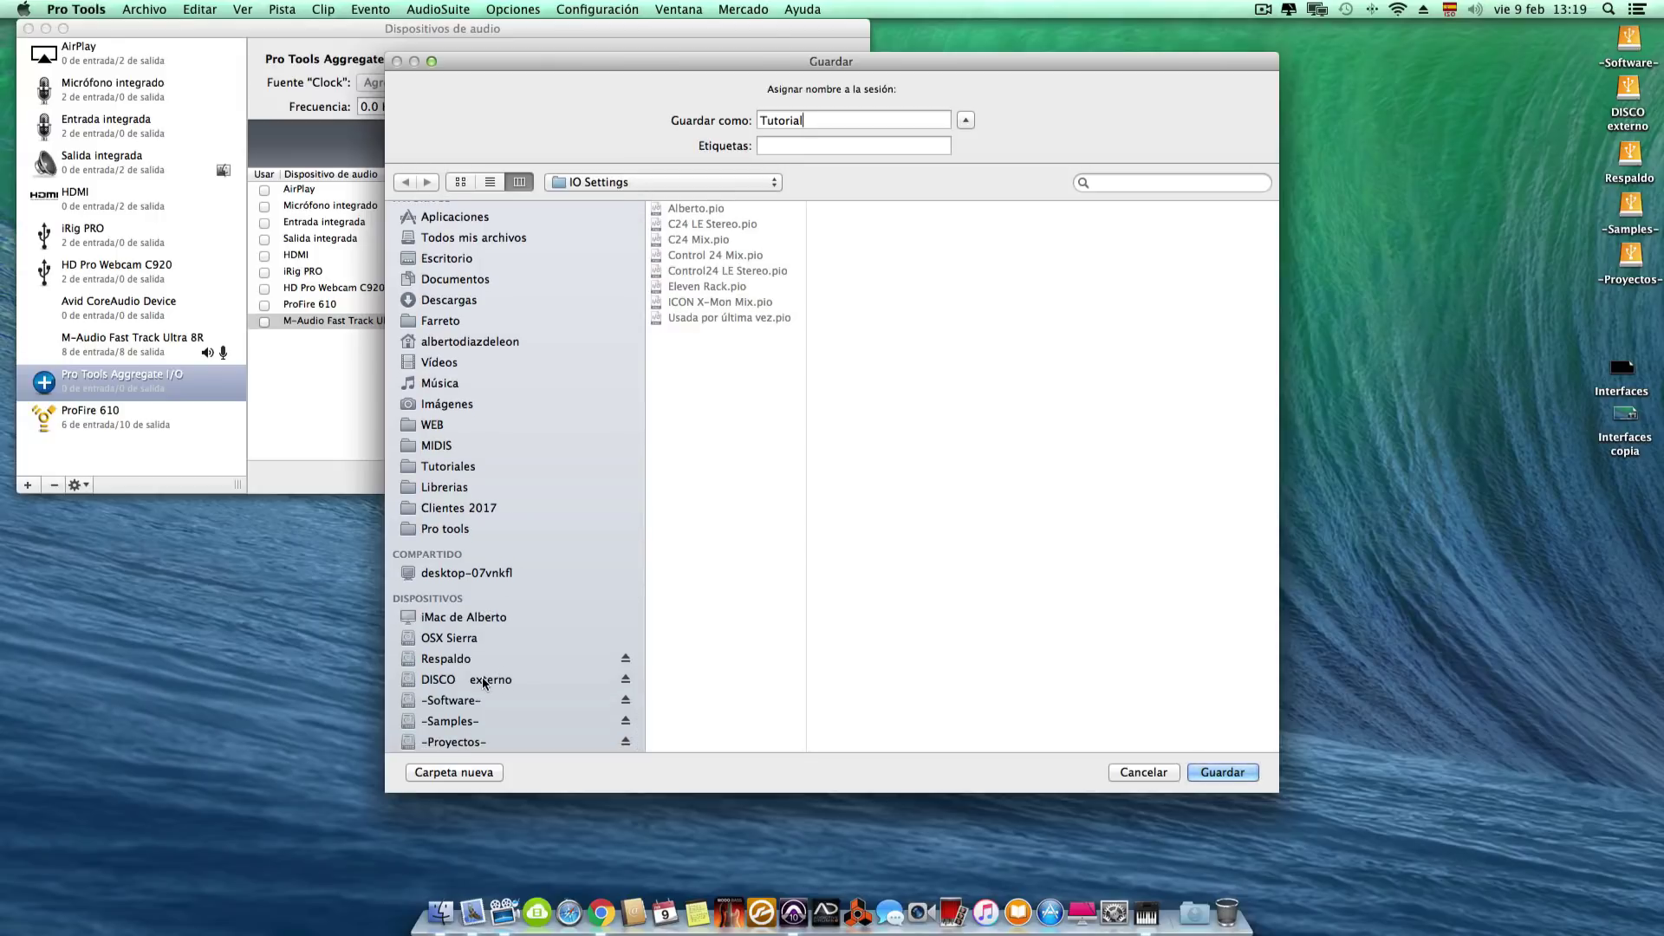
{"action": "left_click", "coordinate": [478, 741]}
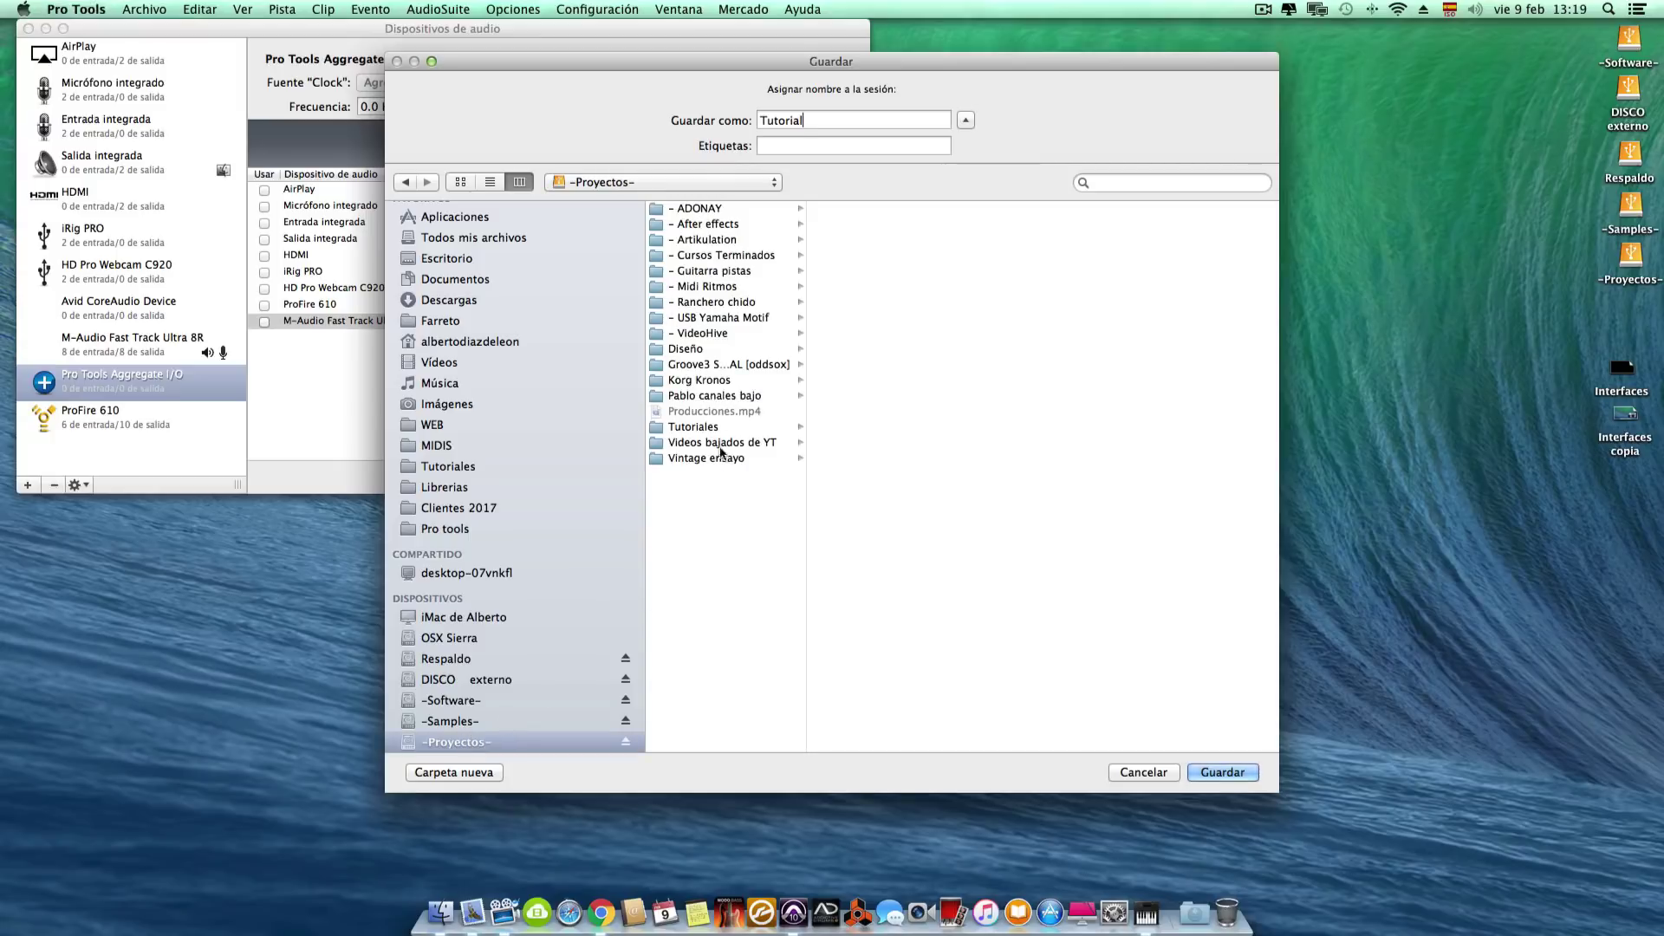
{"action": "left_click", "coordinate": [1222, 771]}
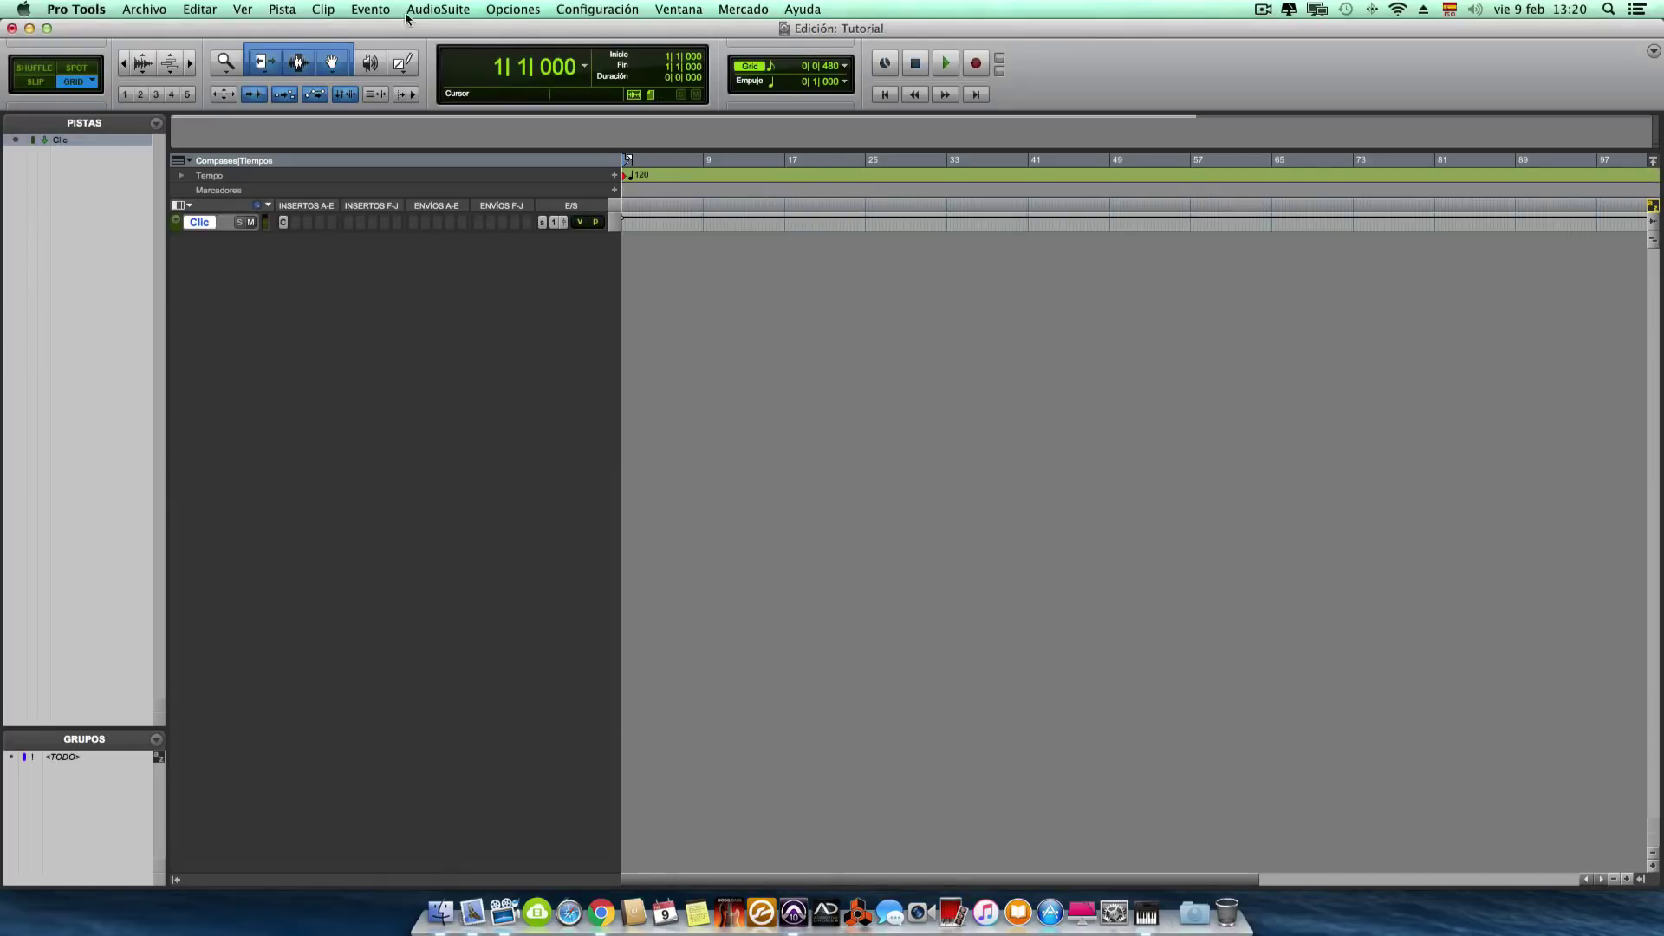
Step: Create one new stereo audio track with a samples timebase in the Tutorial session
{"action": "left_click", "coordinate": [282, 9]}
{"action": "left_click", "coordinate": [280, 32]}
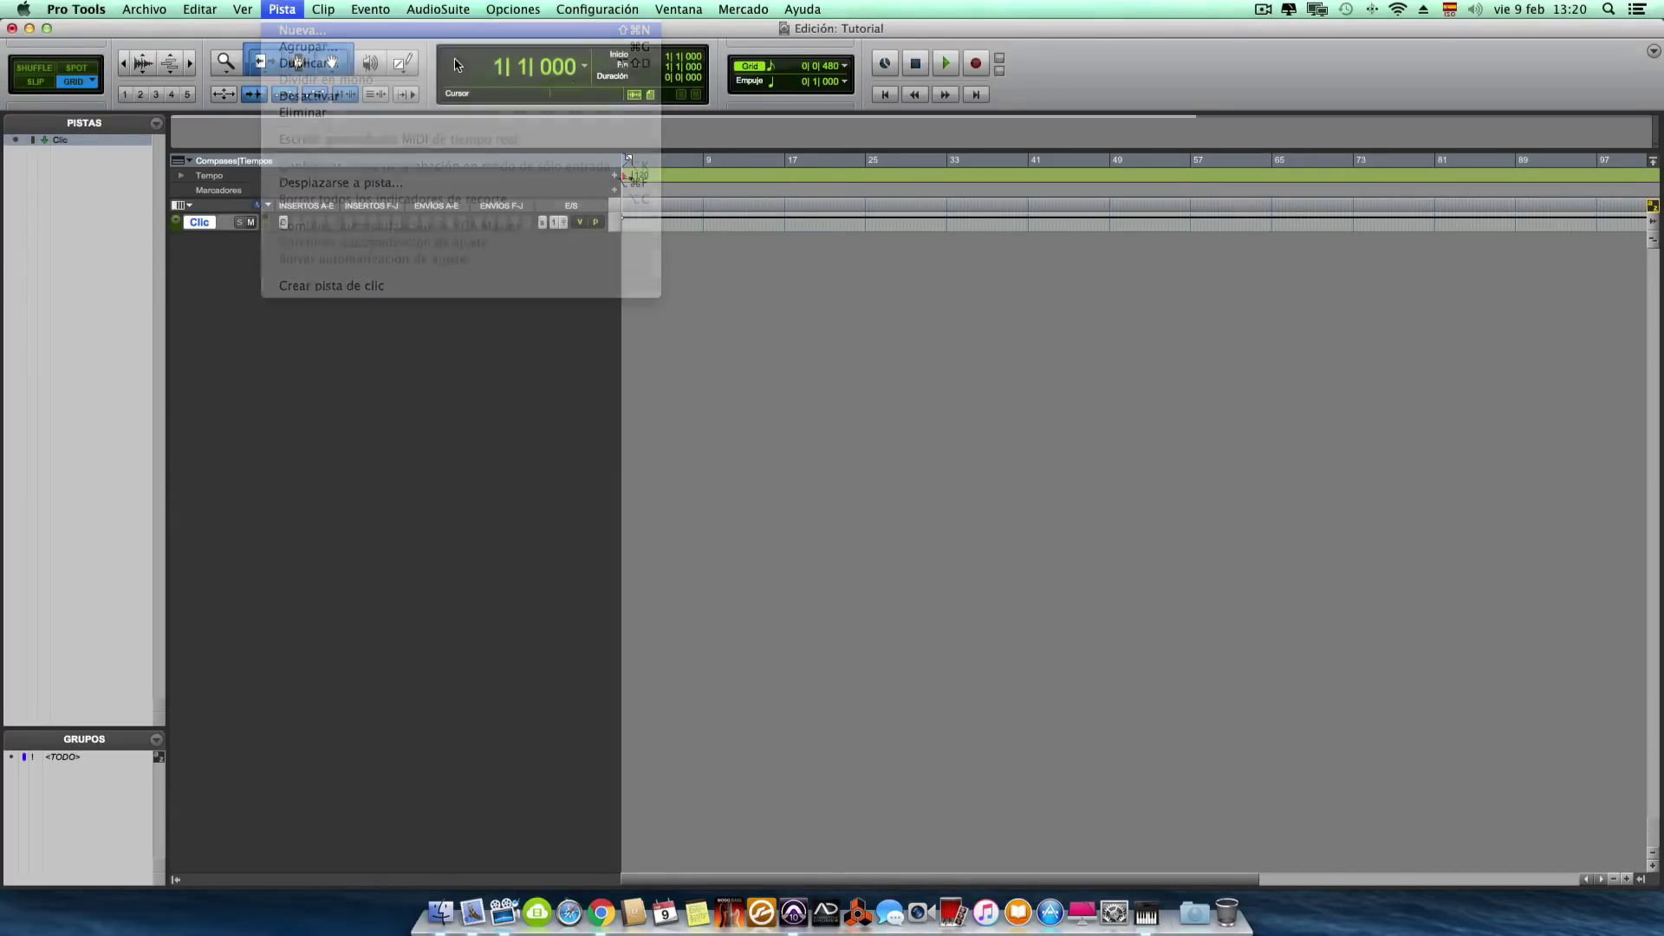
{"action": "left_click", "coordinate": [750, 319]}
{"action": "left_click", "coordinate": [742, 329]}
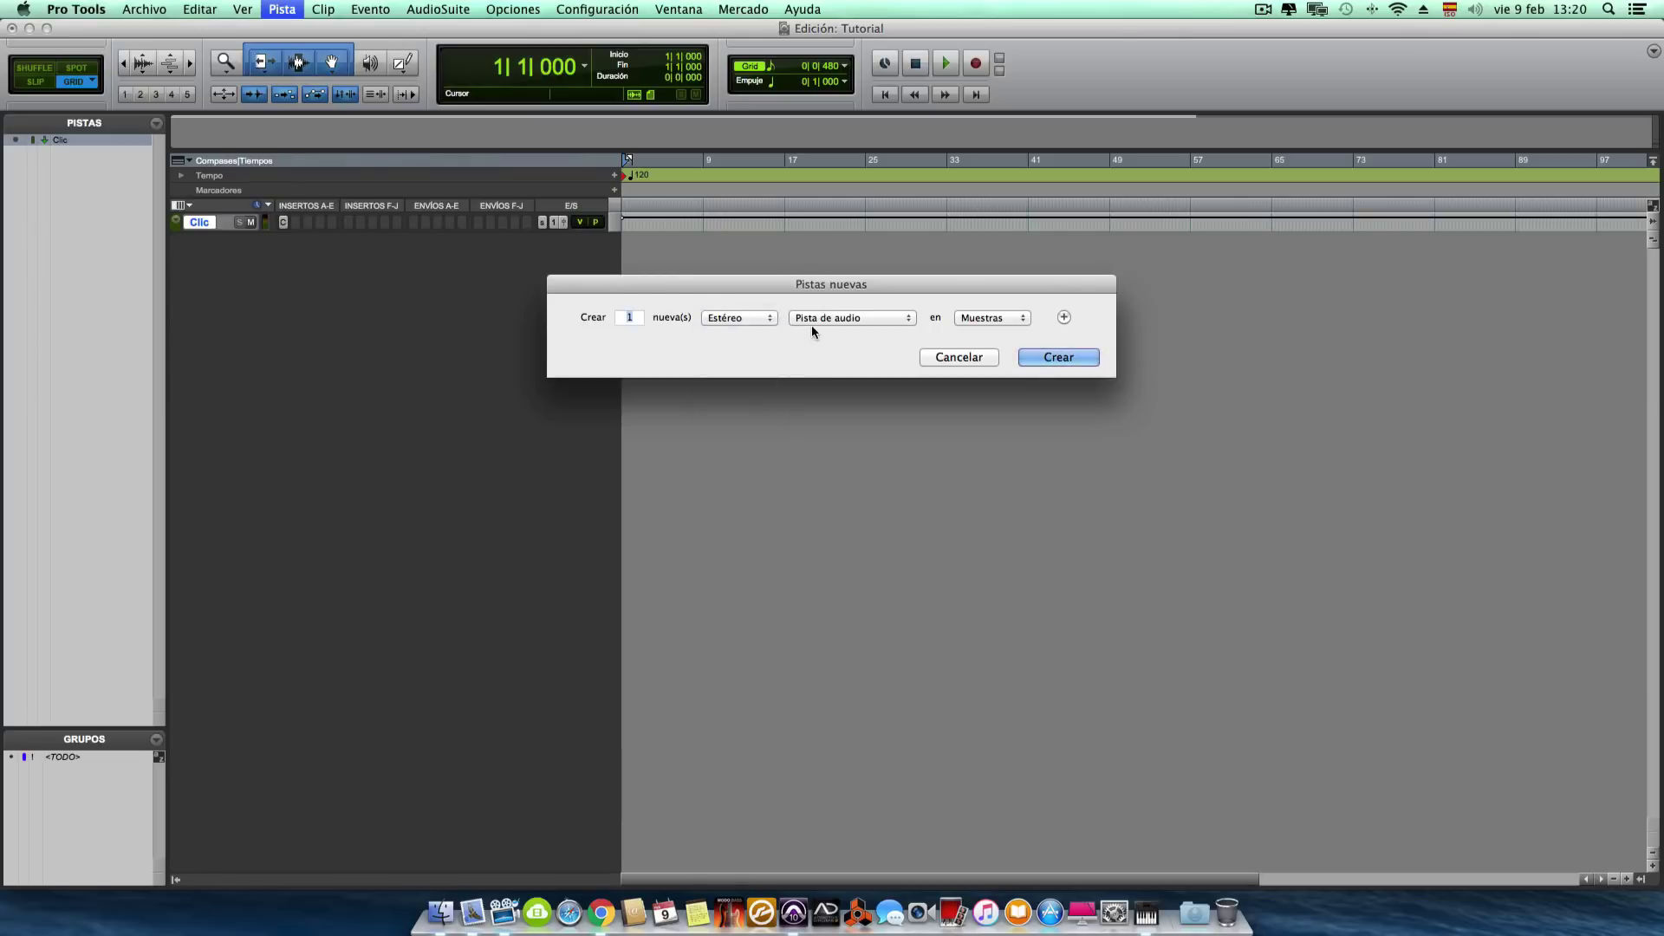
{"action": "left_click", "coordinate": [1077, 363]}
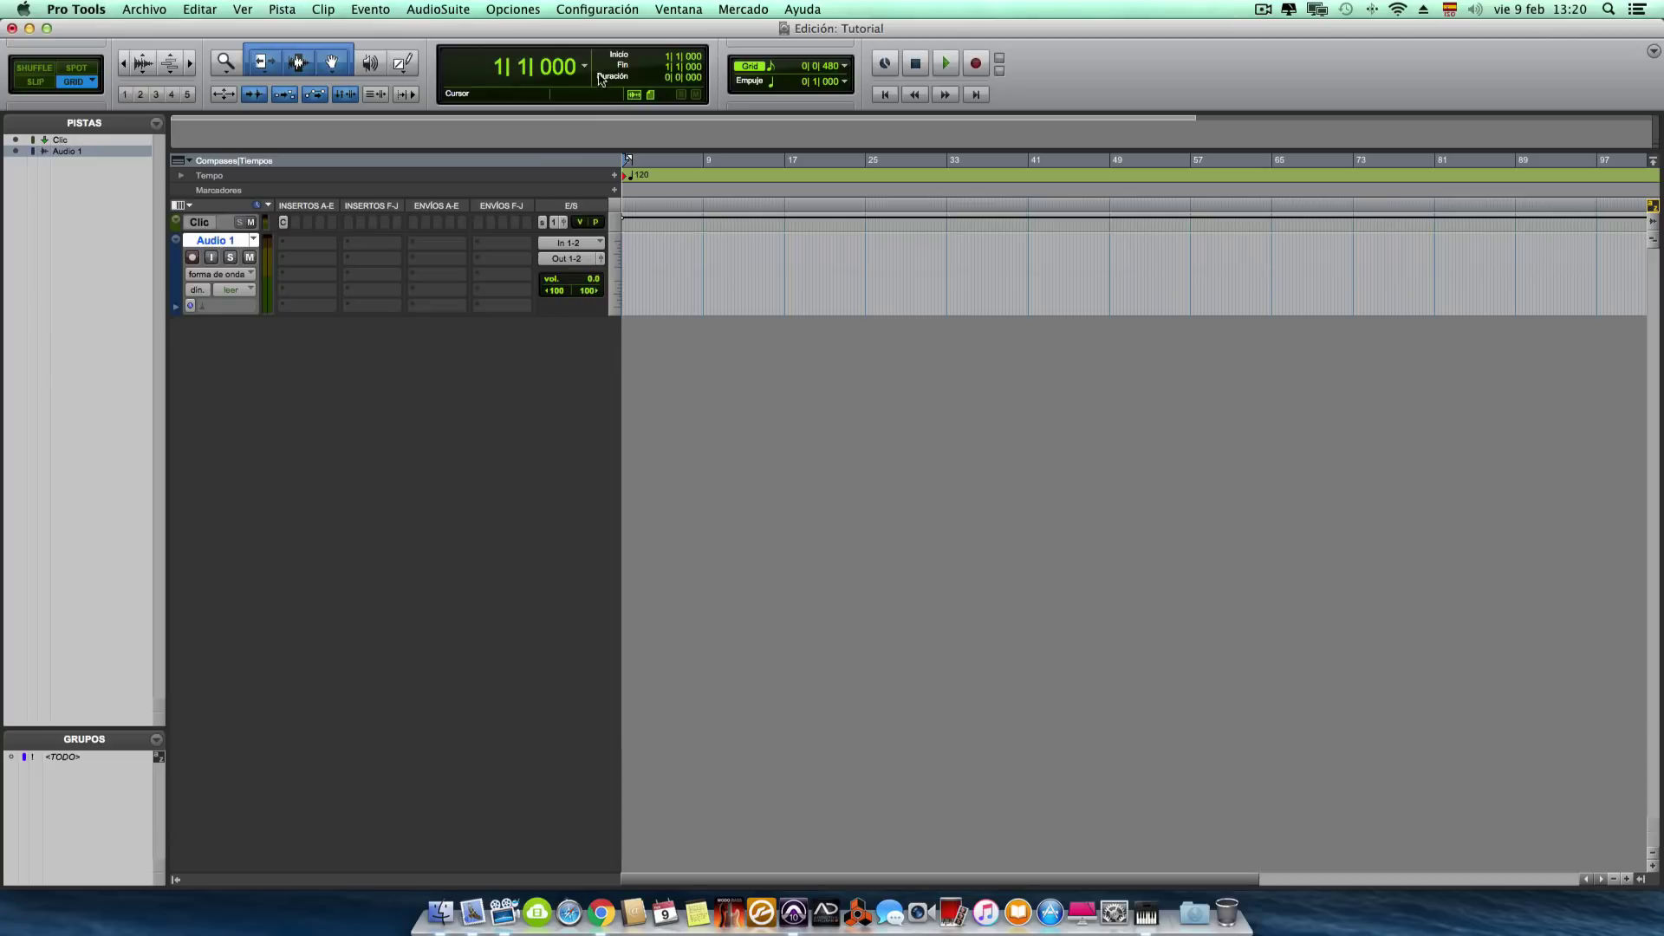
Step: Review the current playback engine device and settings of the Tutorial session
{"action": "left_click", "coordinate": [596, 11]}
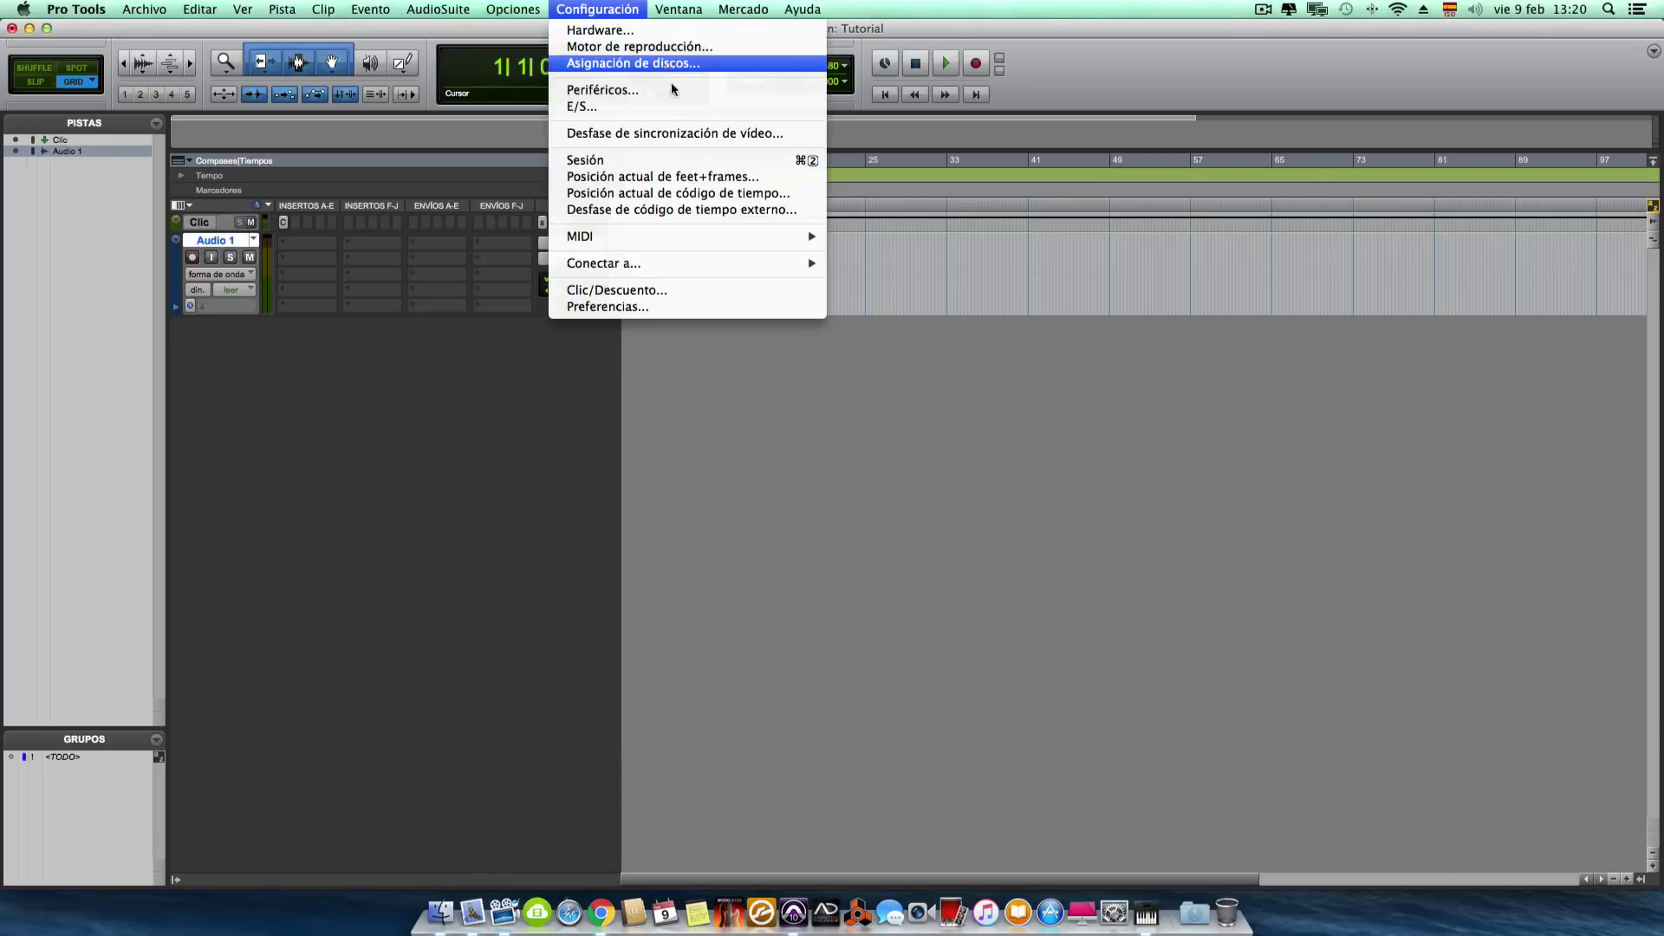
{"action": "left_click", "coordinate": [615, 50]}
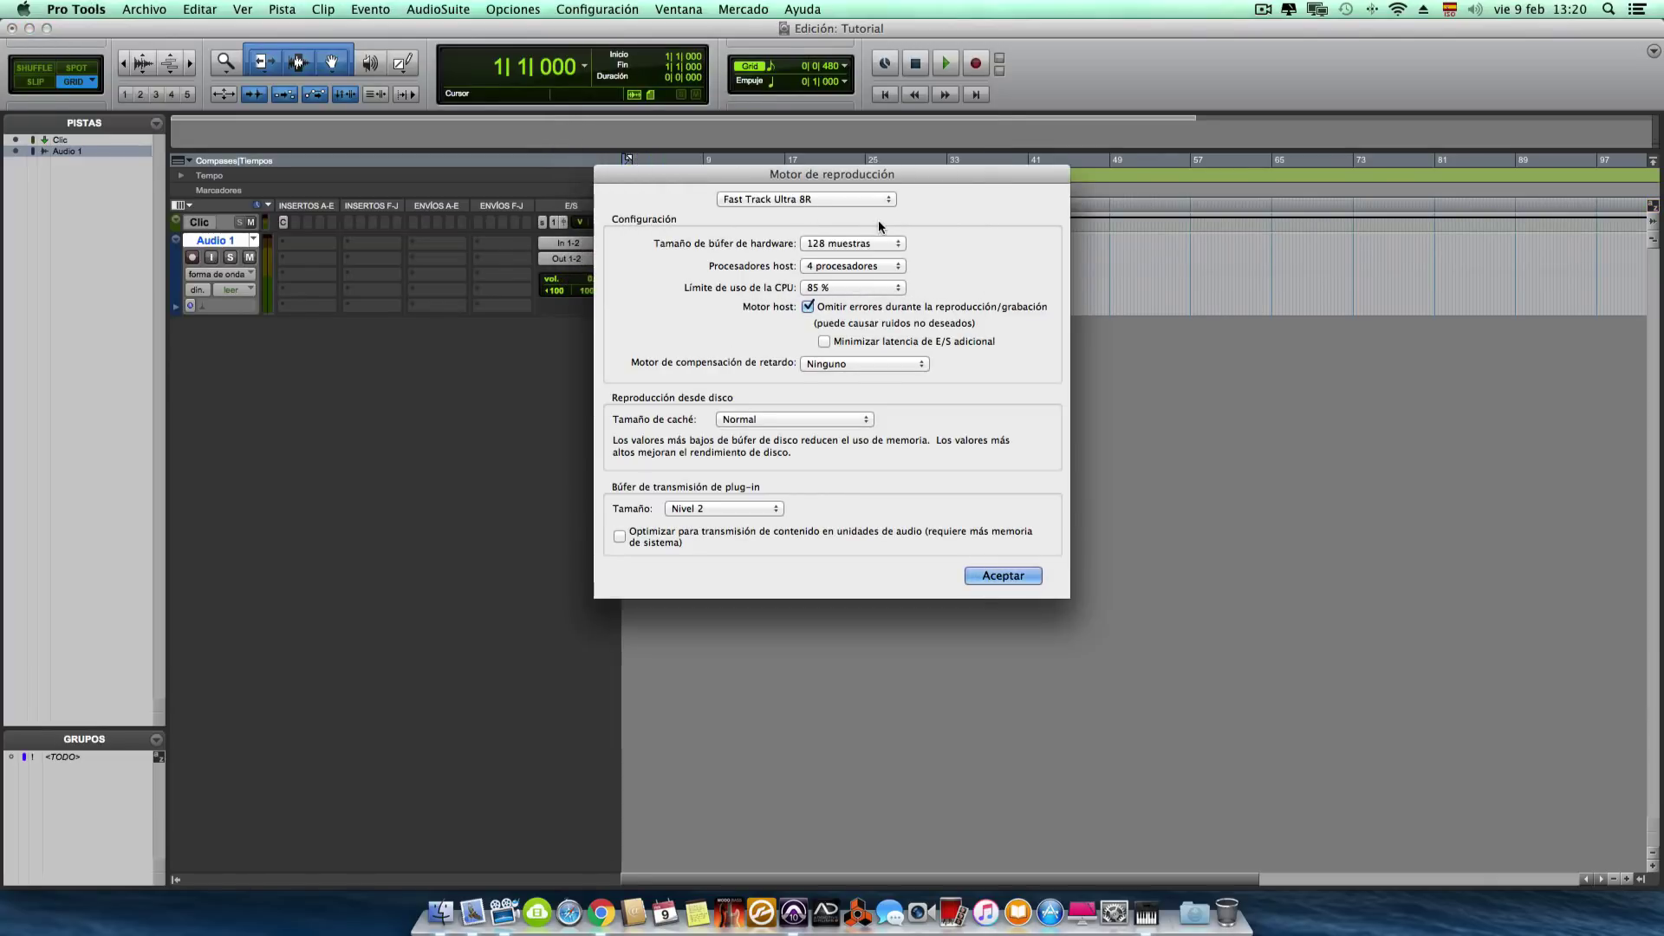
{"action": "left_click", "coordinate": [1002, 577]}
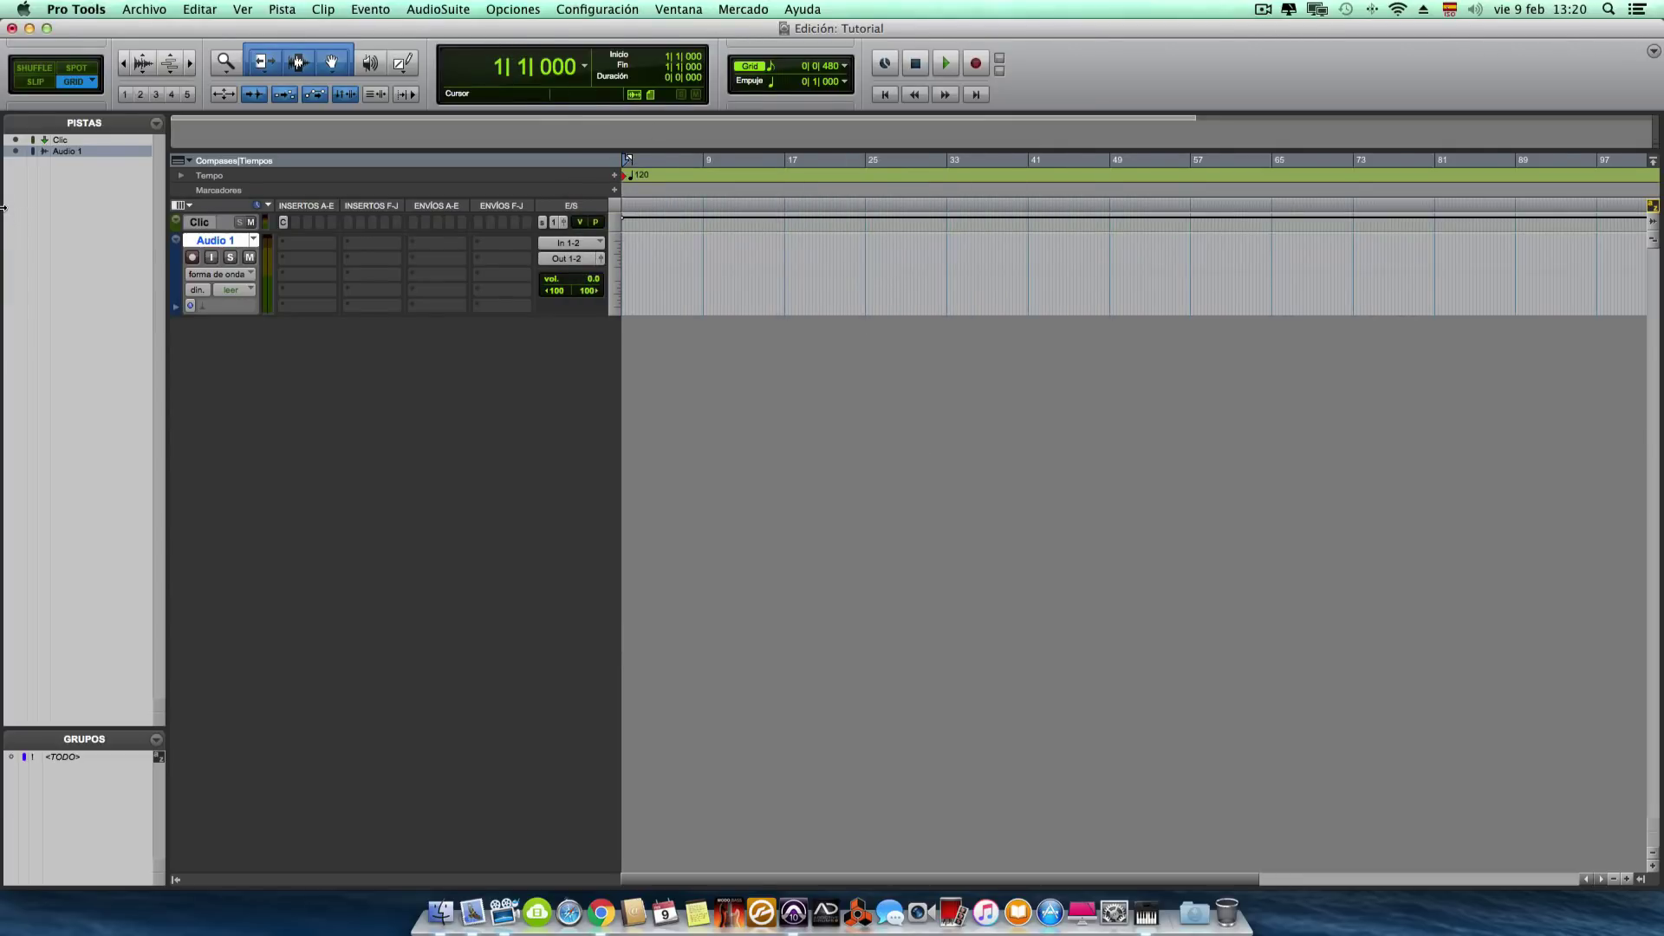
Step: Narrow the edit window, switch to Audio MIDI Setup, and enable M-Audio Fast Track Ultra 8R and ProFire 610 in Pro Tools Aggregate I/O
{"action": "left_click_drag", "start_coordinate": [4, 207], "coordinate": [872, 159]}
{"action": "left_click", "coordinate": [257, 339]}
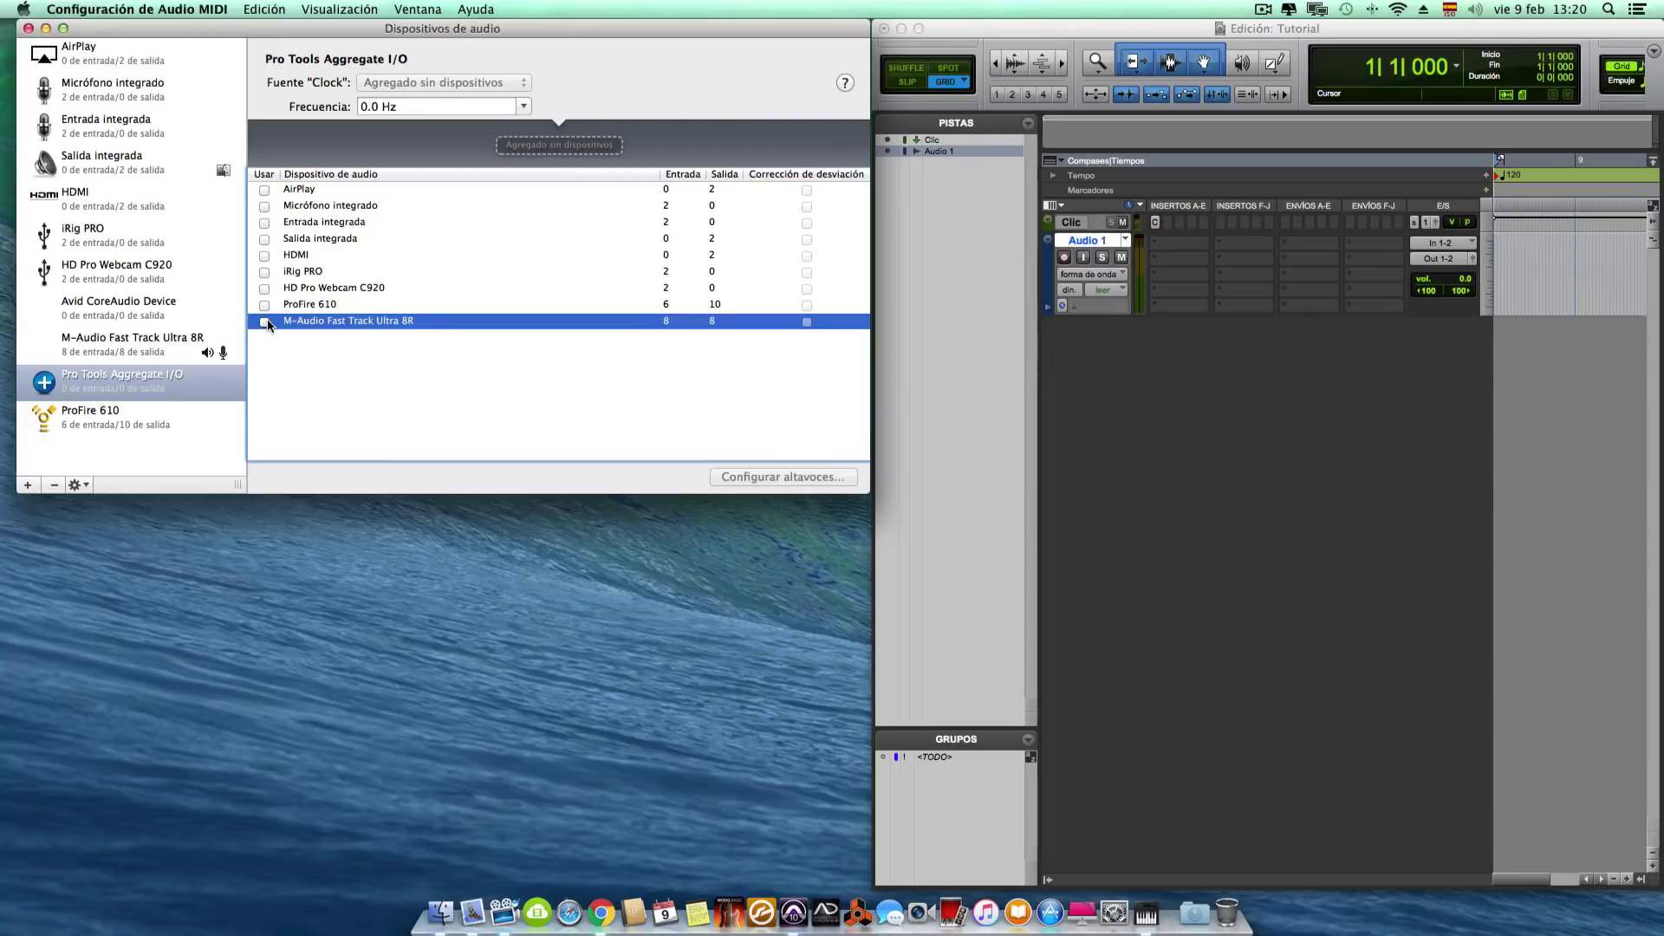
{"action": "left_click", "coordinate": [264, 323]}
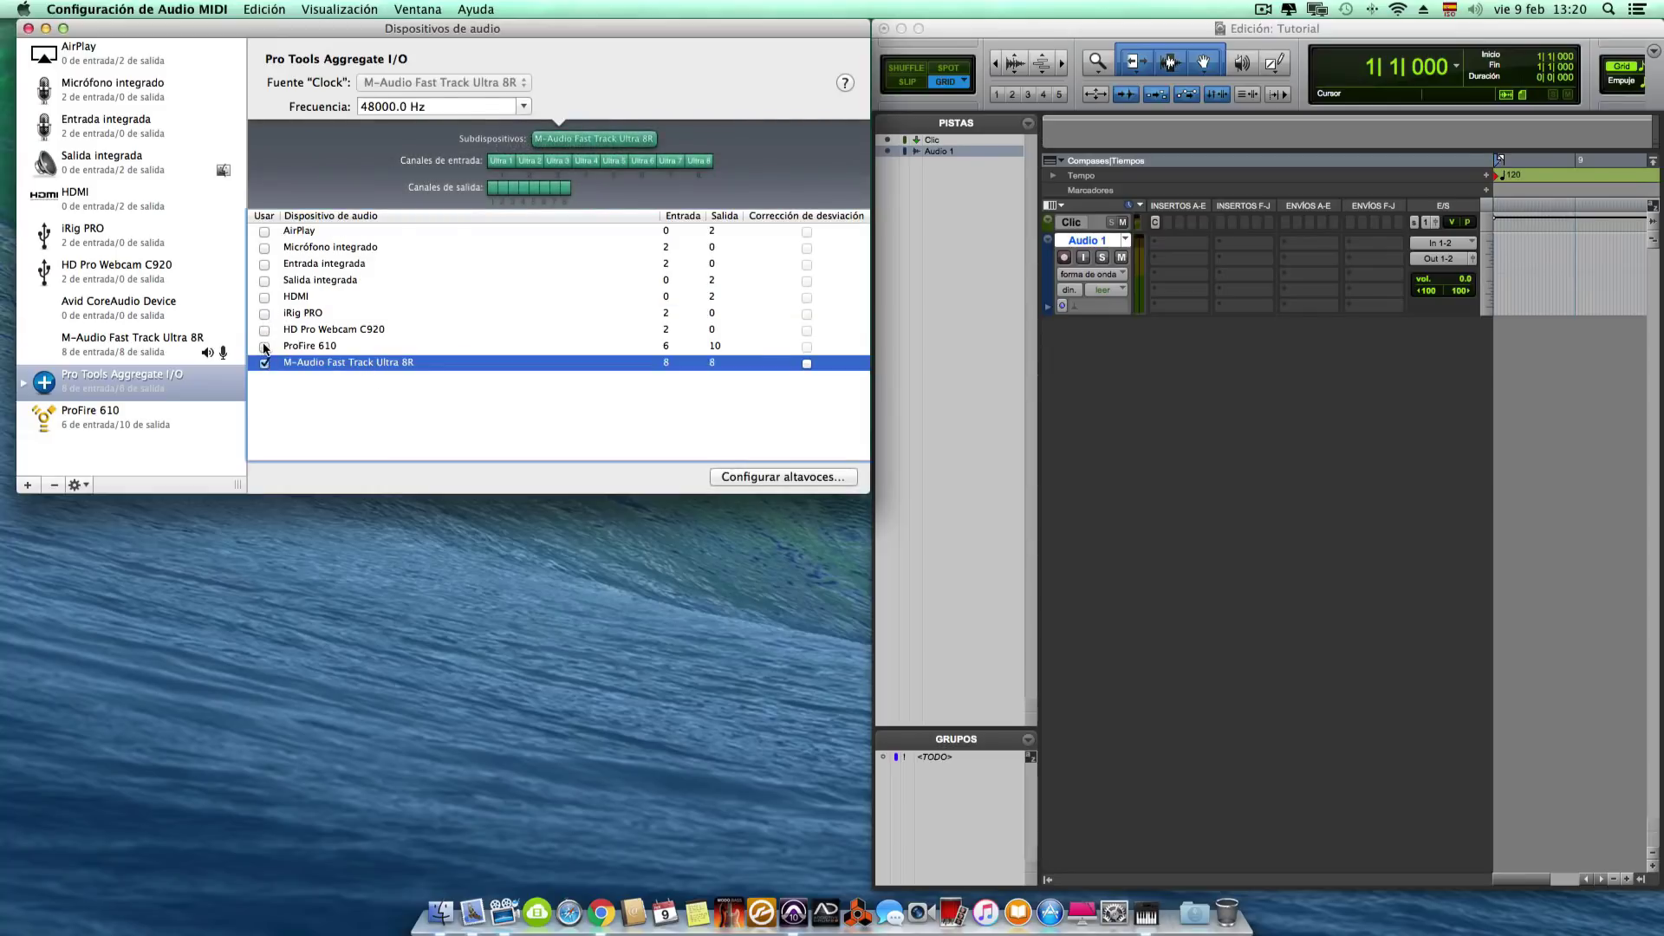
{"action": "left_click", "coordinate": [265, 346]}
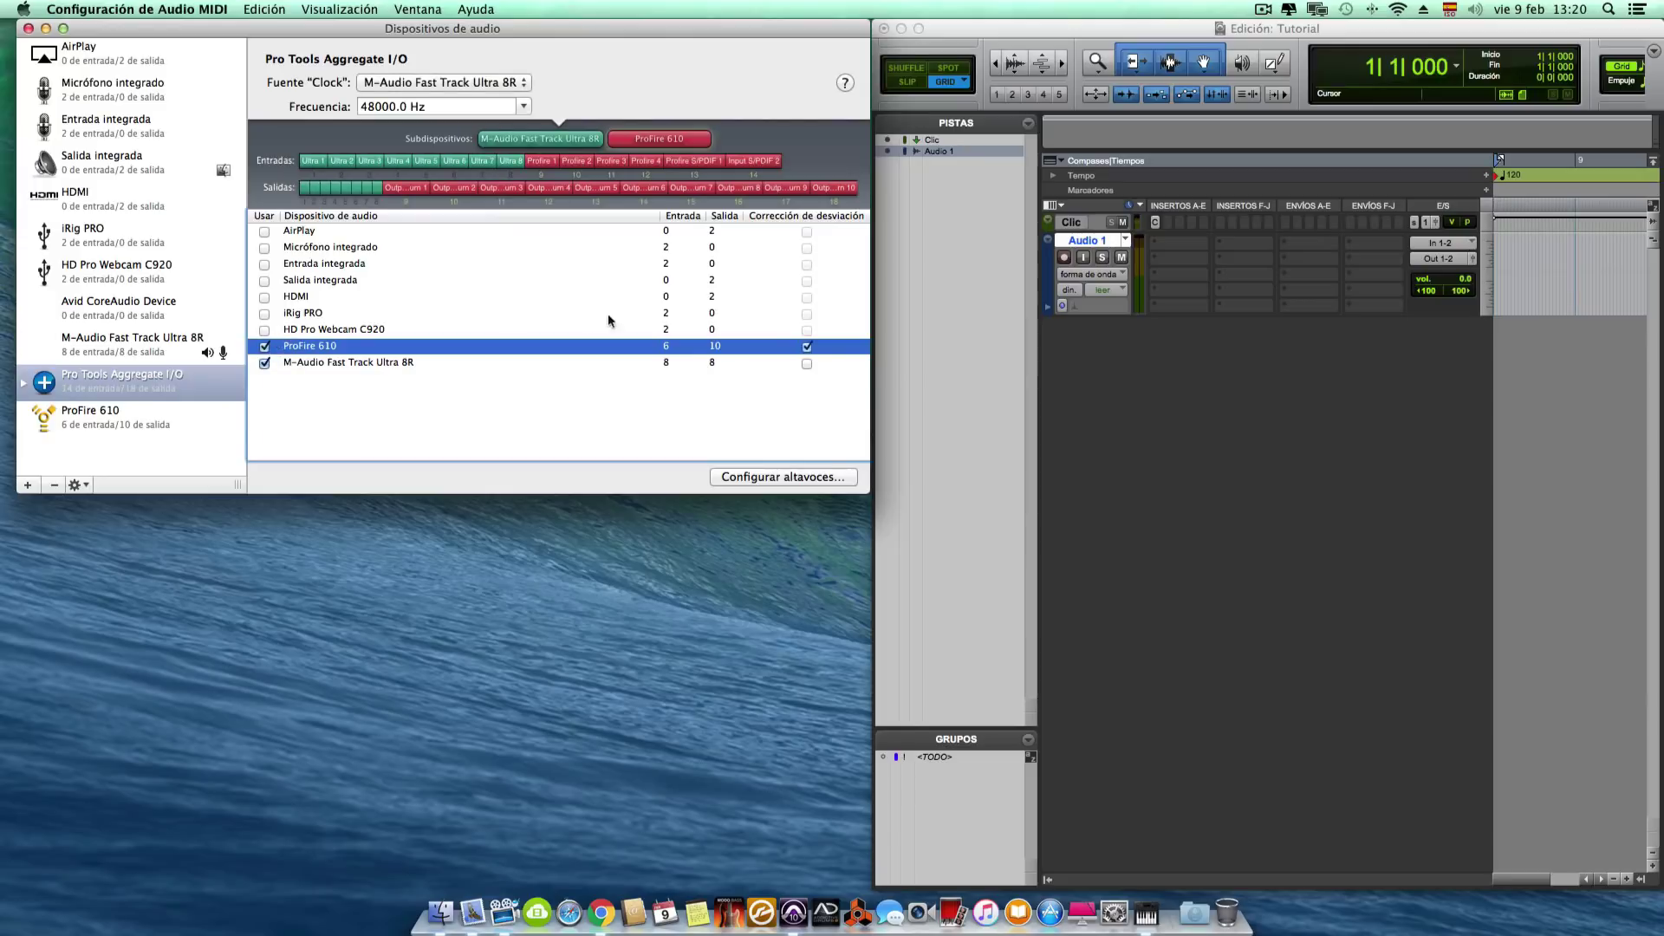
Step: Switch to Pro Tools and set the playback engine to Pro Tools Aggregate I/O, accepting the session's save and reopening
{"action": "left_click", "coordinate": [1341, 31]}
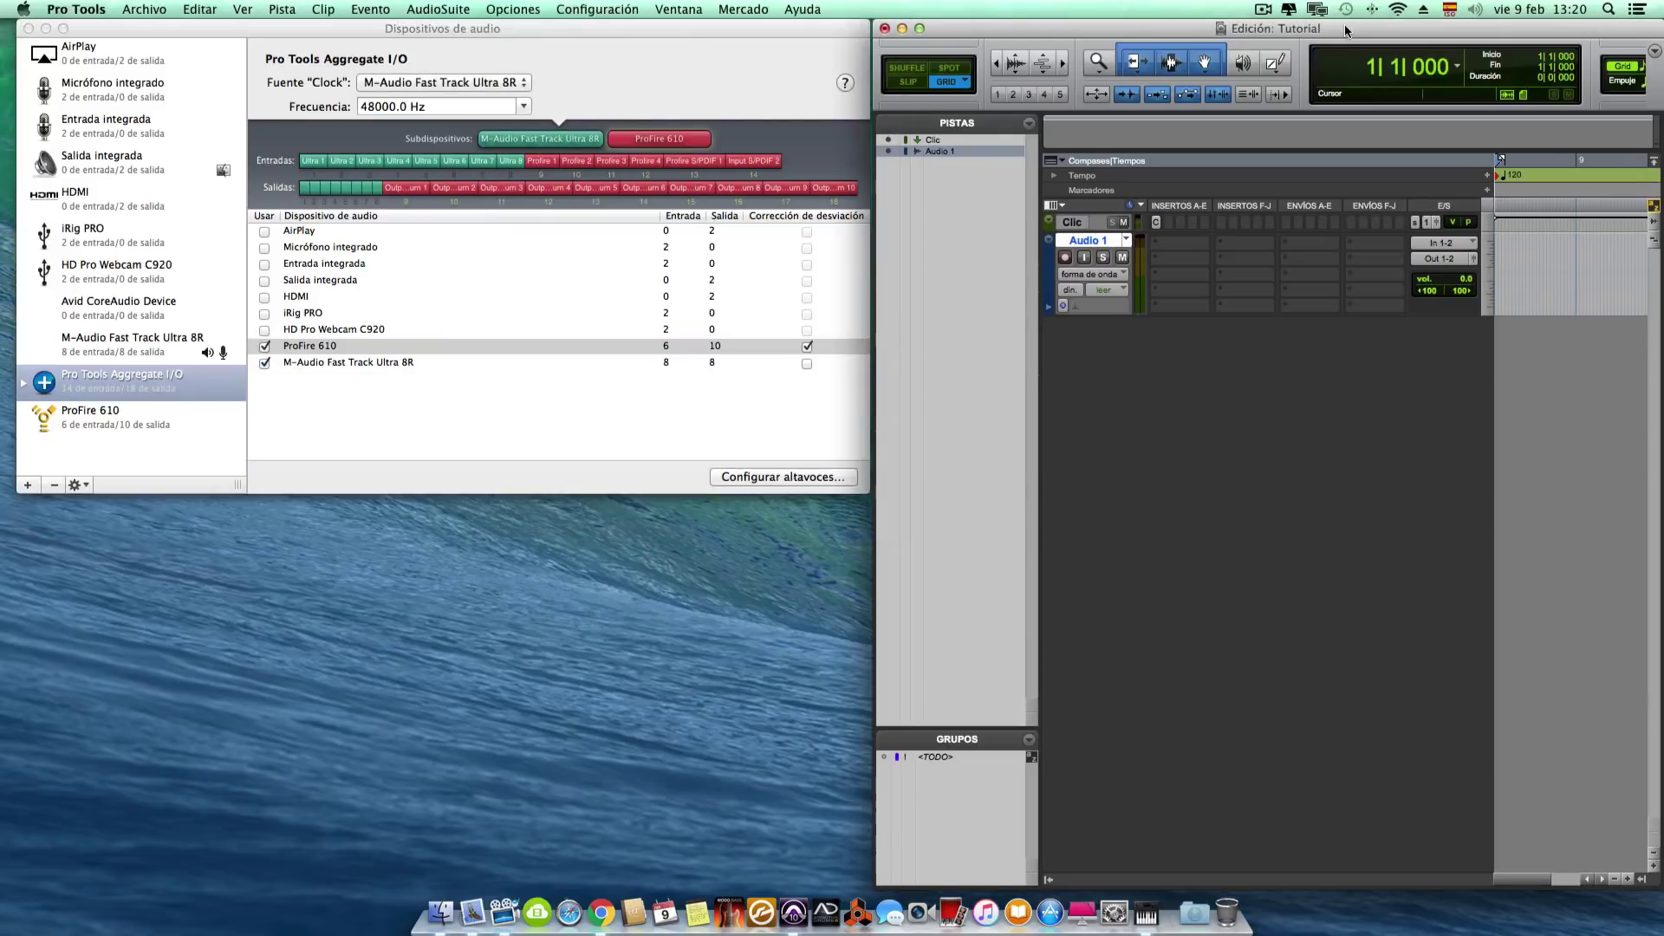
{"action": "left_click", "coordinate": [570, 11]}
{"action": "left_click", "coordinate": [624, 48]}
{"action": "left_click_drag", "start_coordinate": [843, 179], "coordinate": [746, 145]}
{"action": "left_click", "coordinate": [662, 165]}
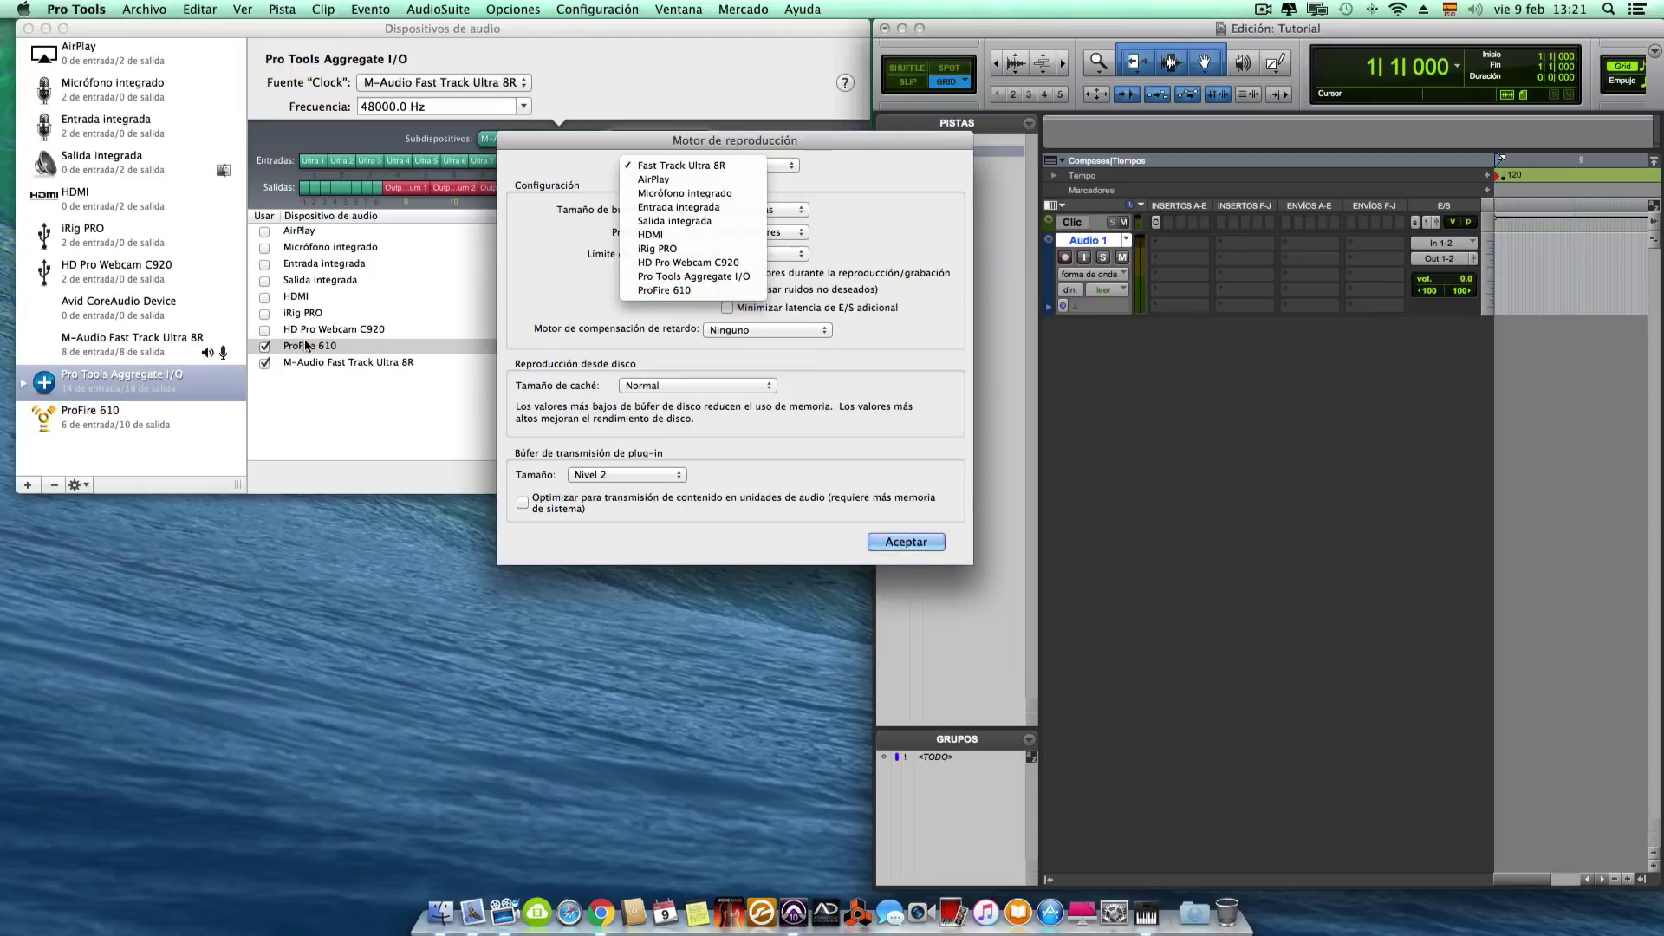
{"action": "left_click", "coordinate": [659, 278]}
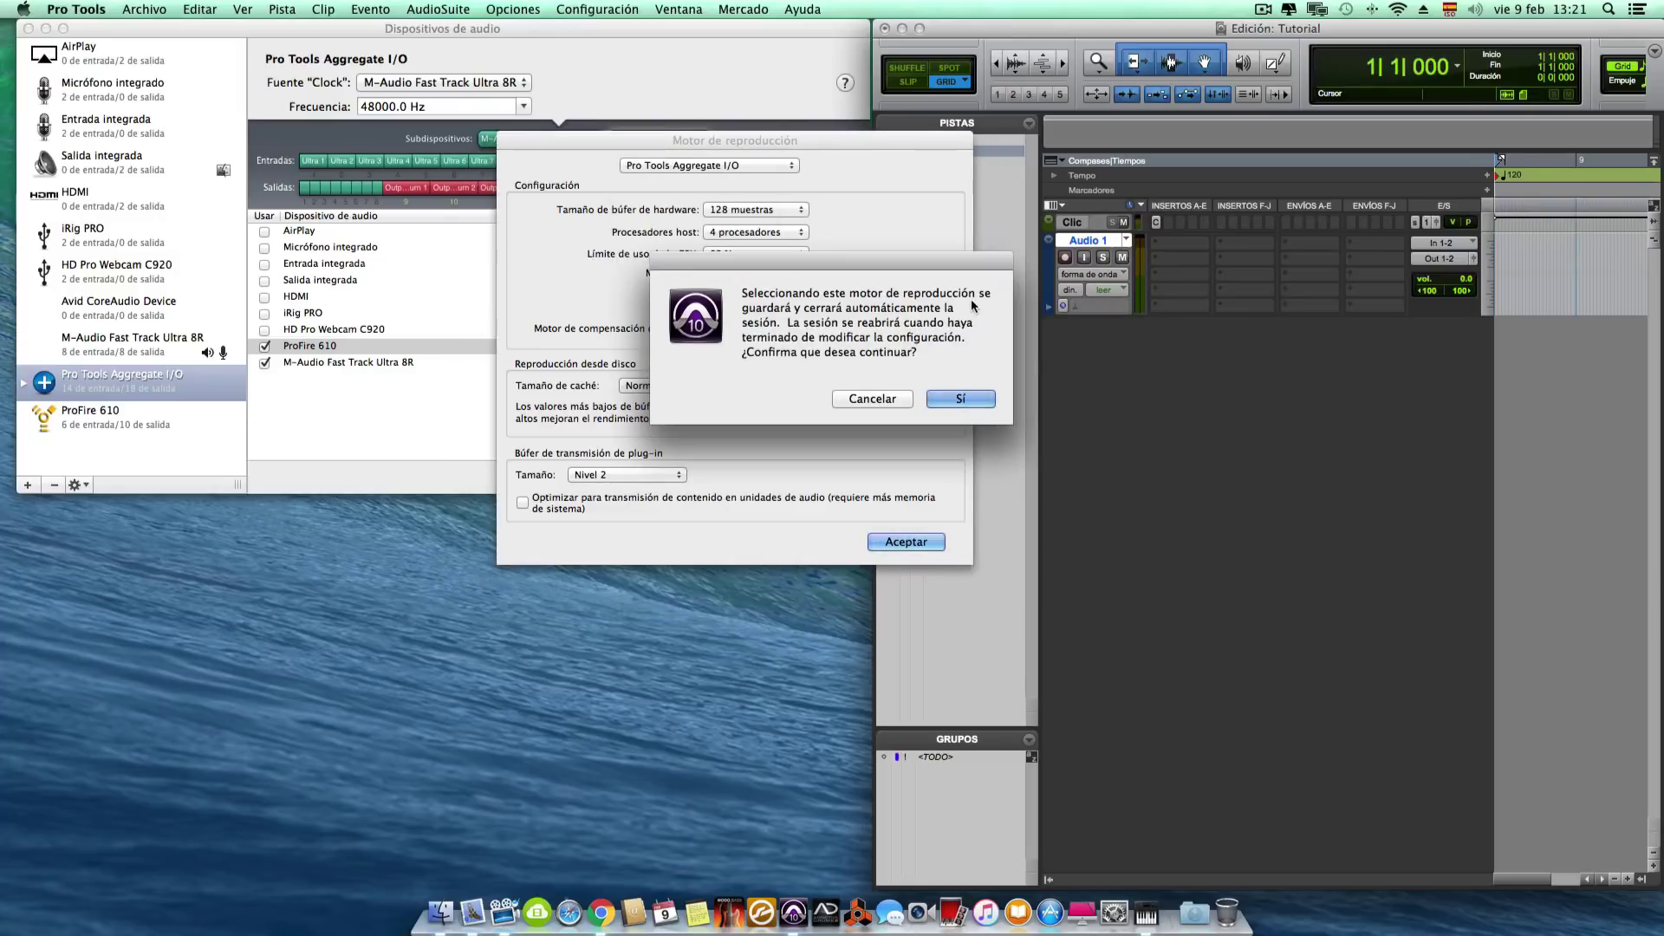
{"action": "left_click", "coordinate": [945, 395]}
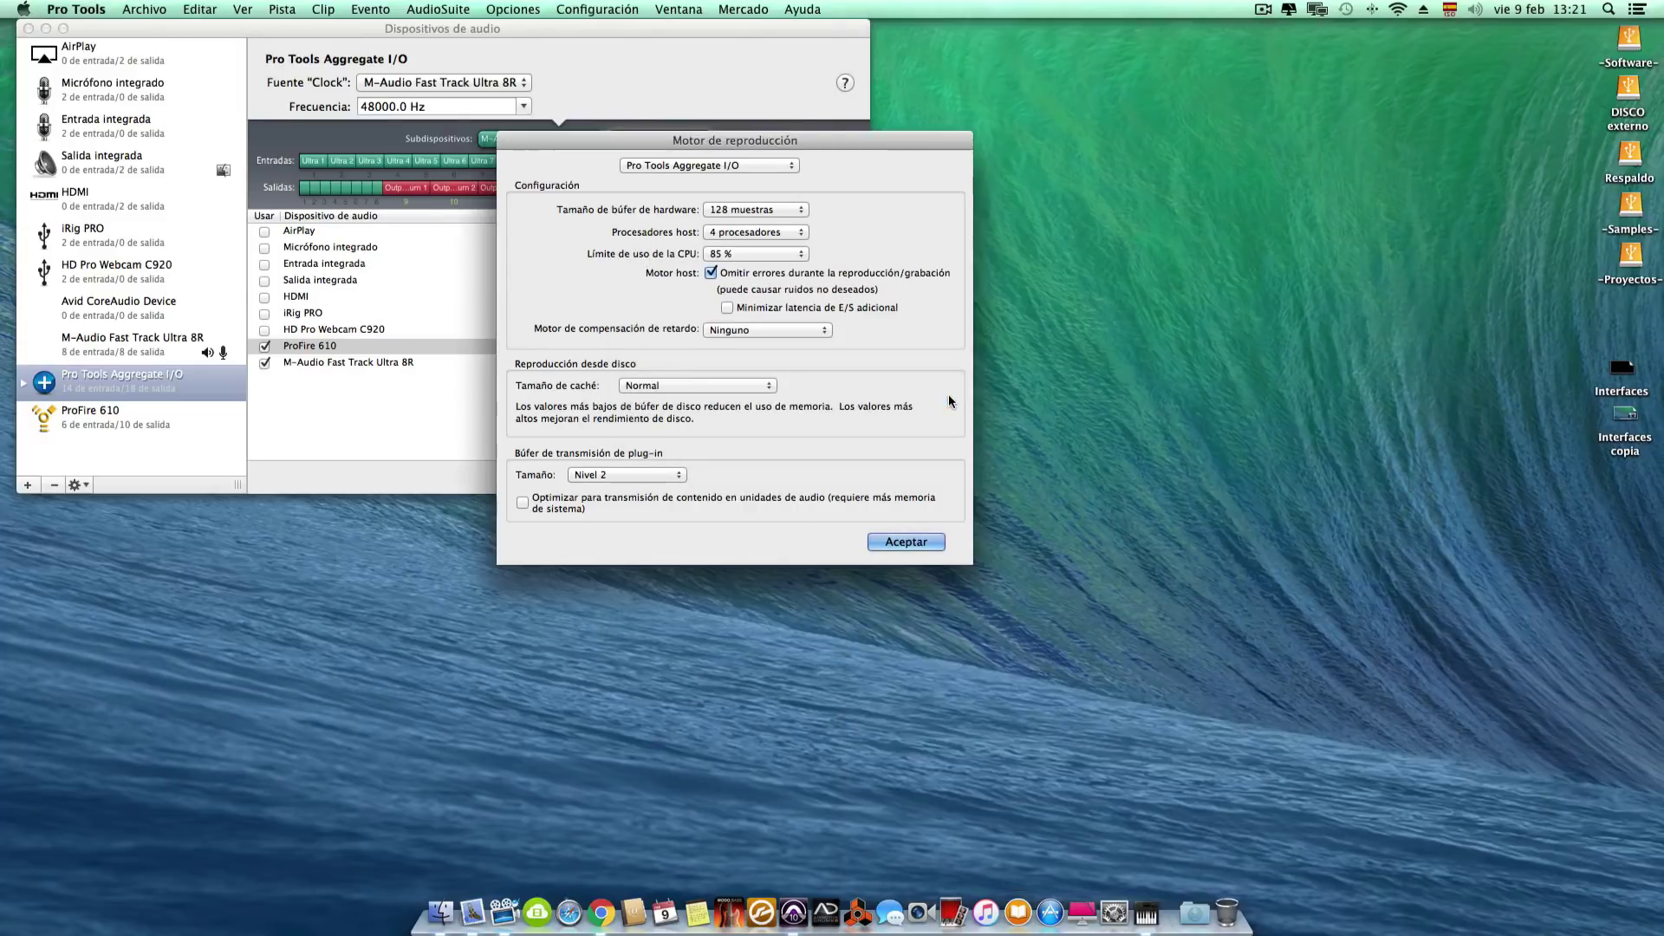
{"action": "left_click", "coordinate": [906, 543]}
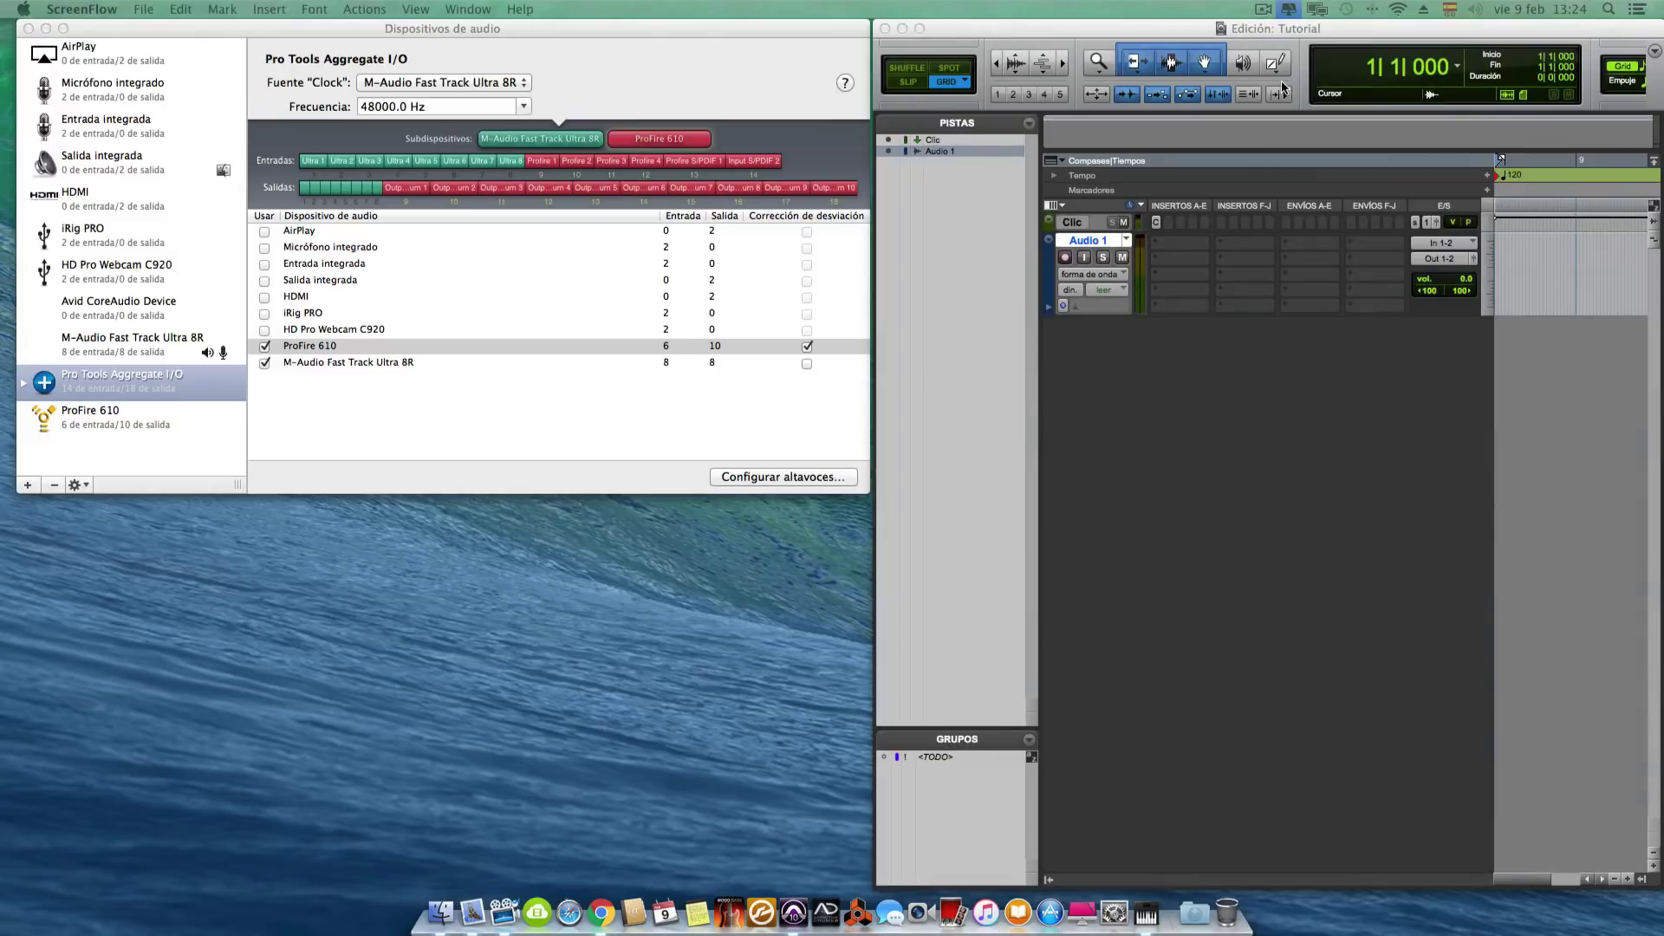
Step: Check the selected playback engine and the interface inputs offered for the Audio 1 track
{"action": "left_click", "coordinate": [1335, 32]}
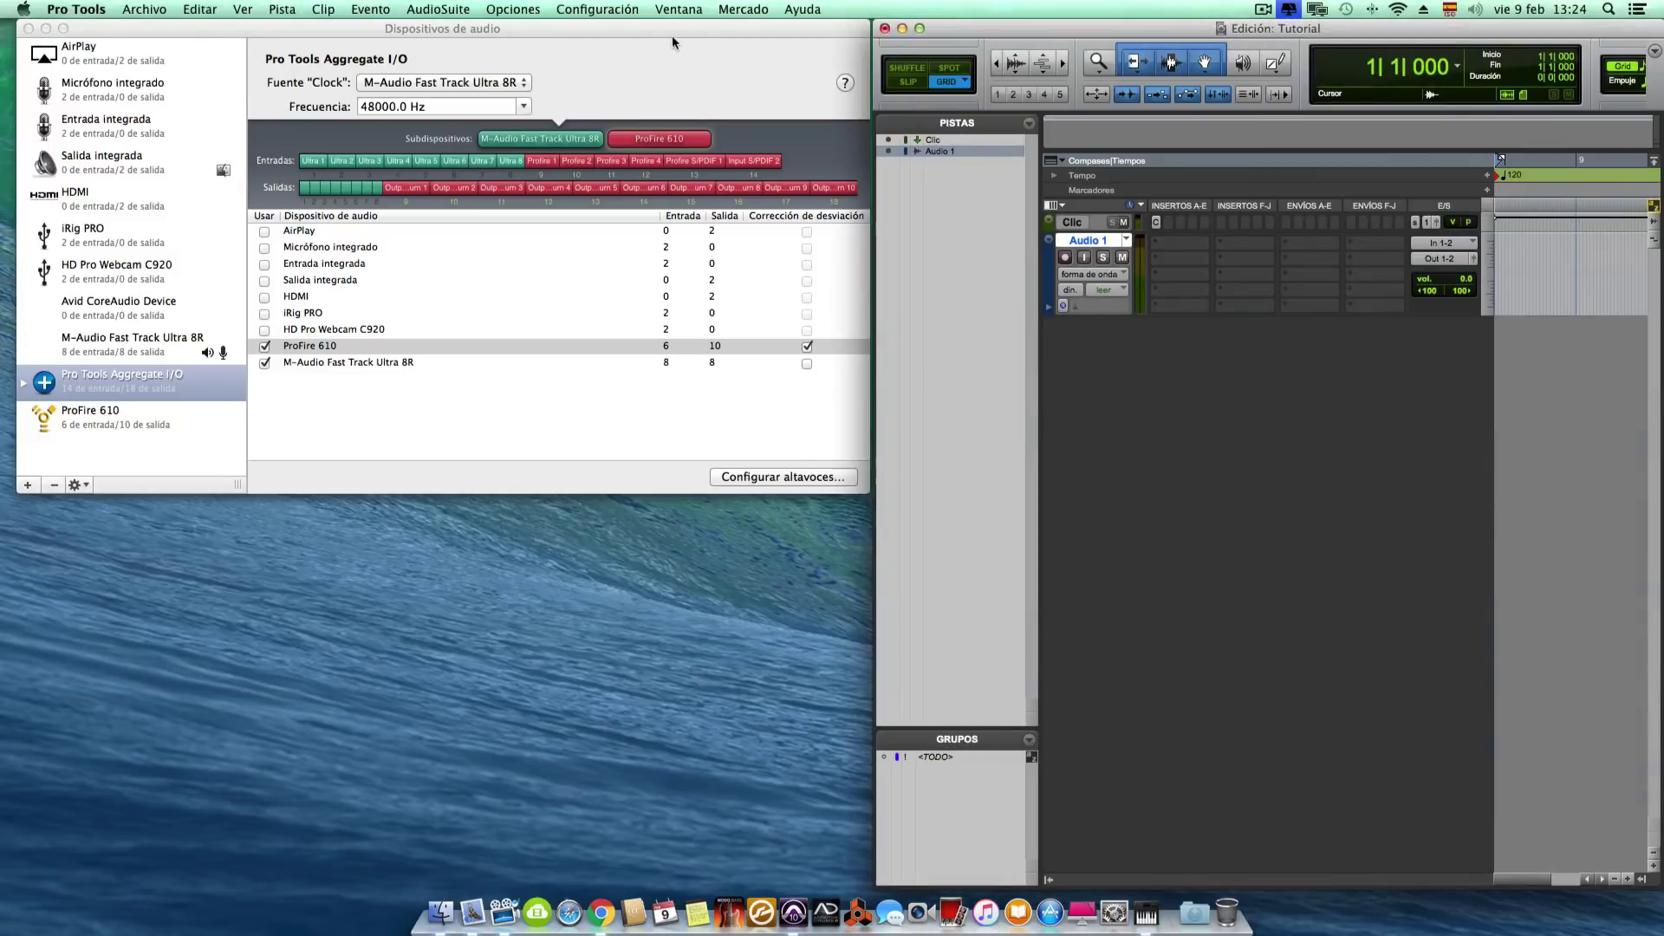
{"action": "left_click", "coordinate": [594, 10]}
{"action": "left_click", "coordinate": [611, 50]}
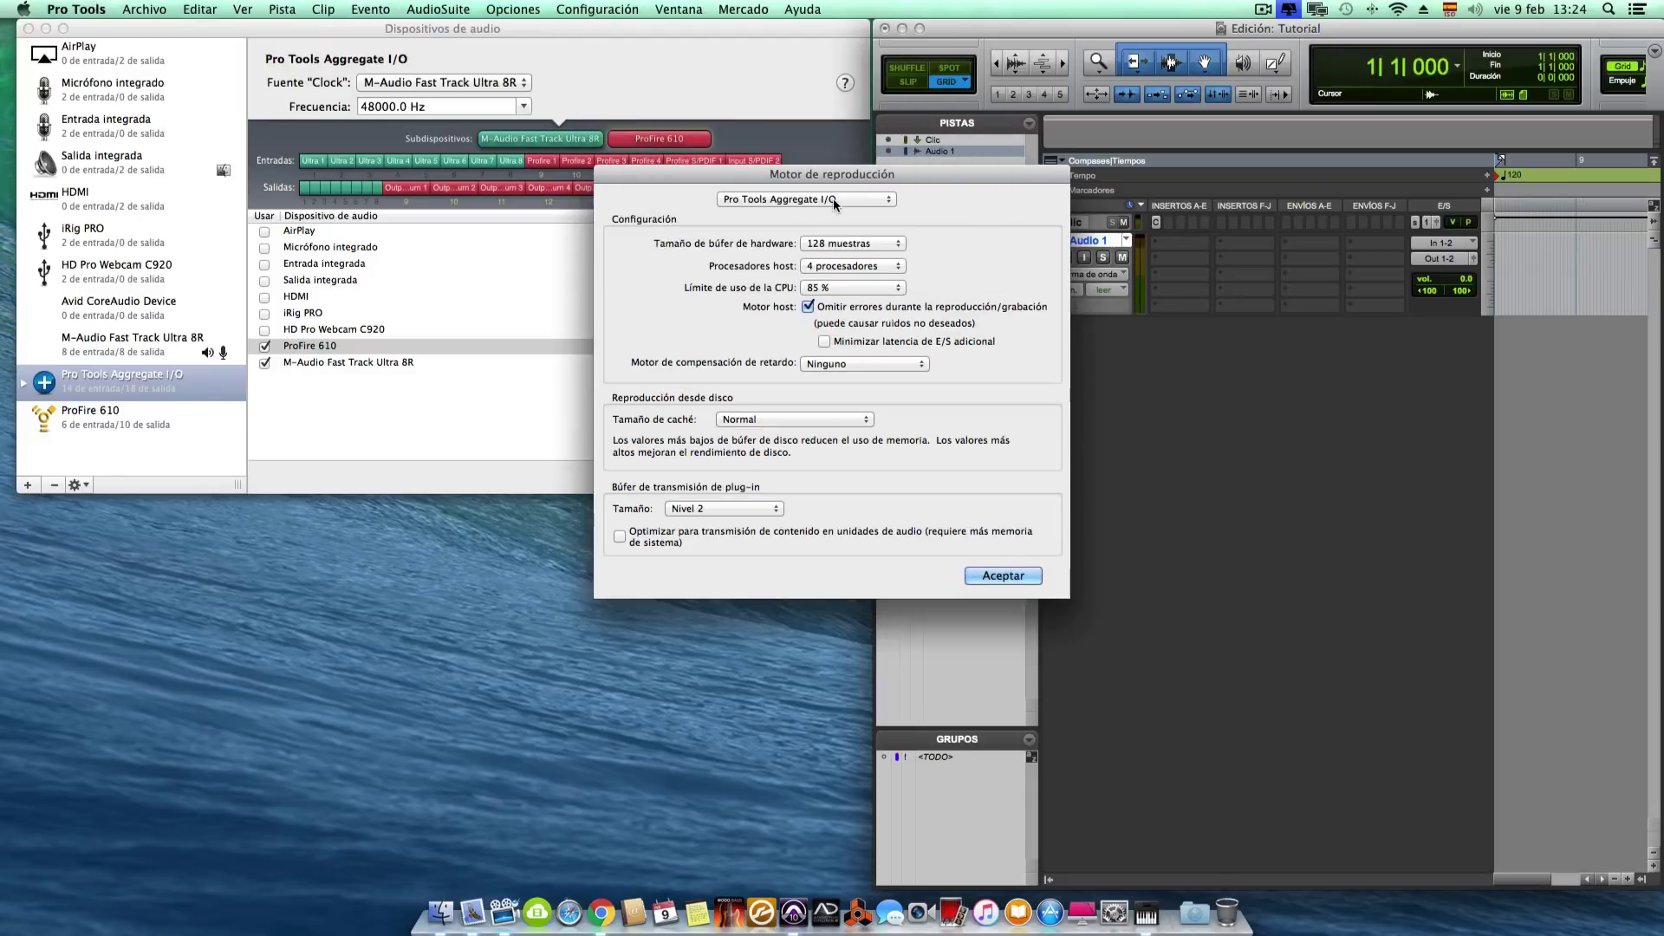
{"action": "left_click", "coordinate": [1003, 575]}
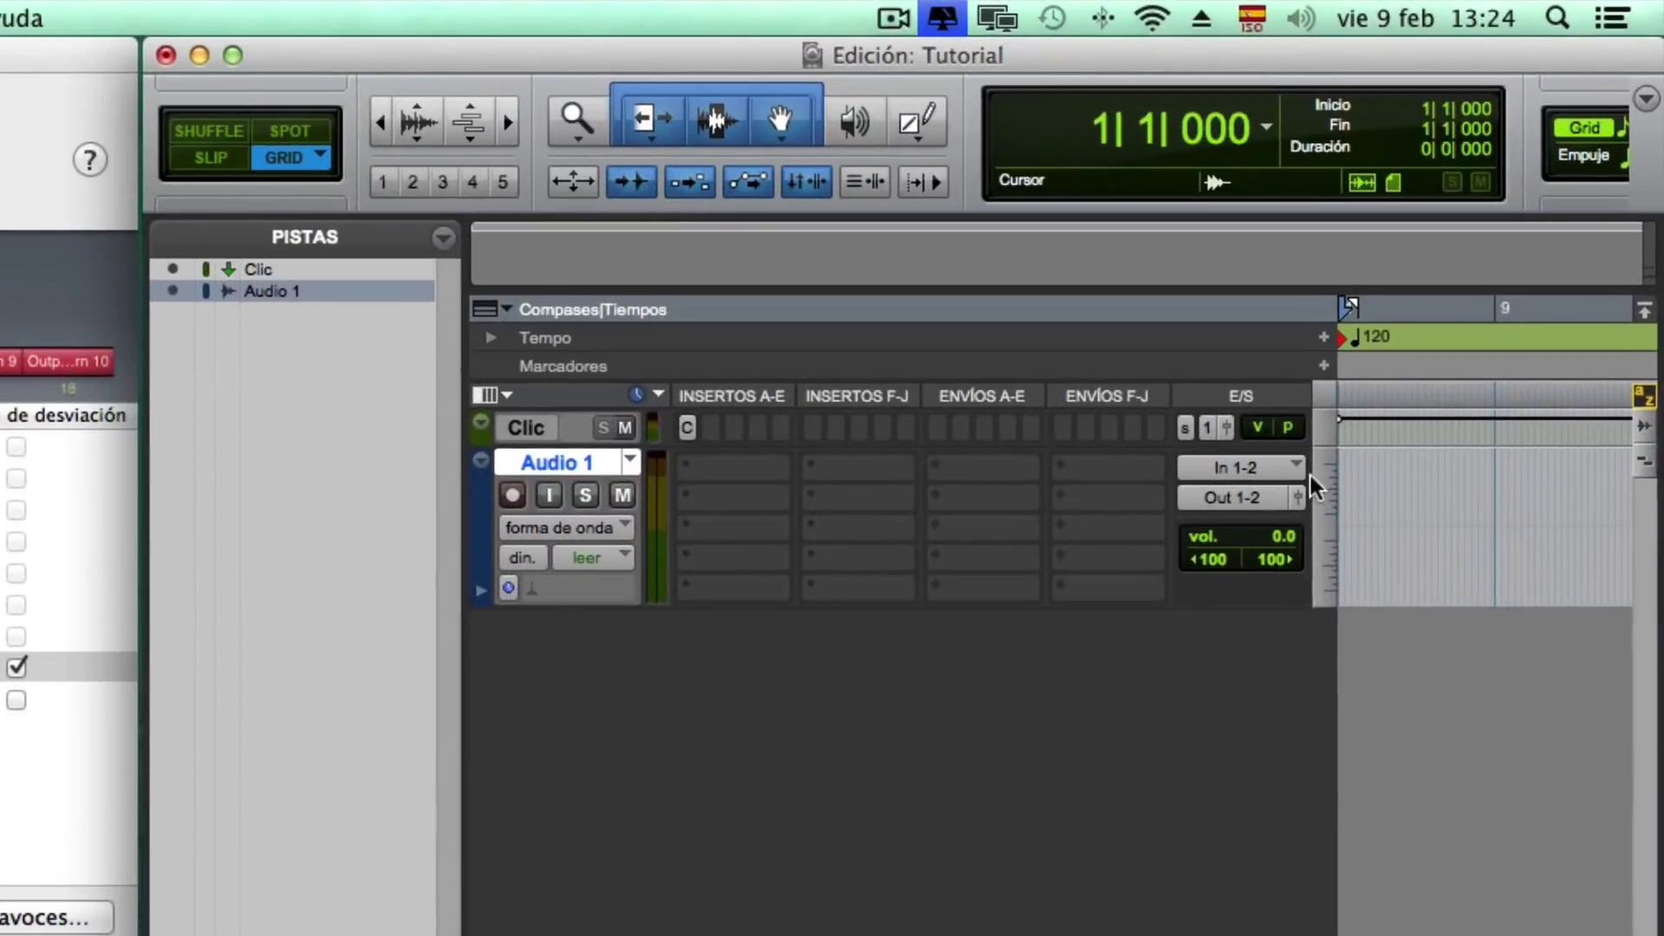
{"action": "left_click", "coordinate": [1246, 465]}
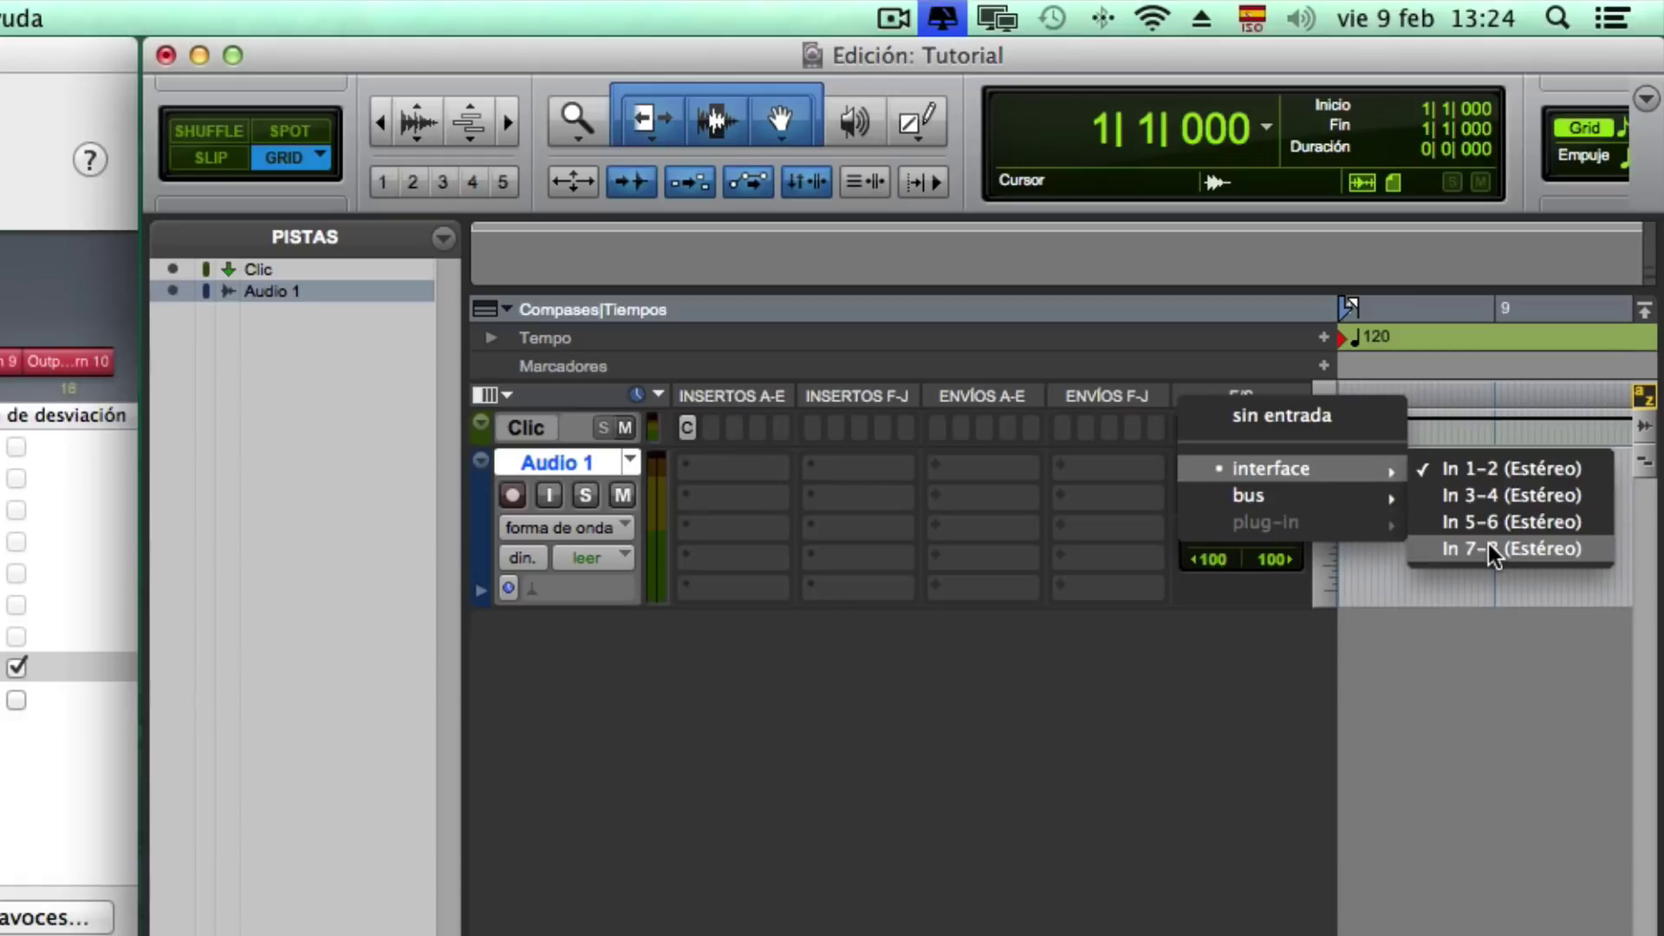
{"action": "left_click", "coordinate": [1172, 775]}
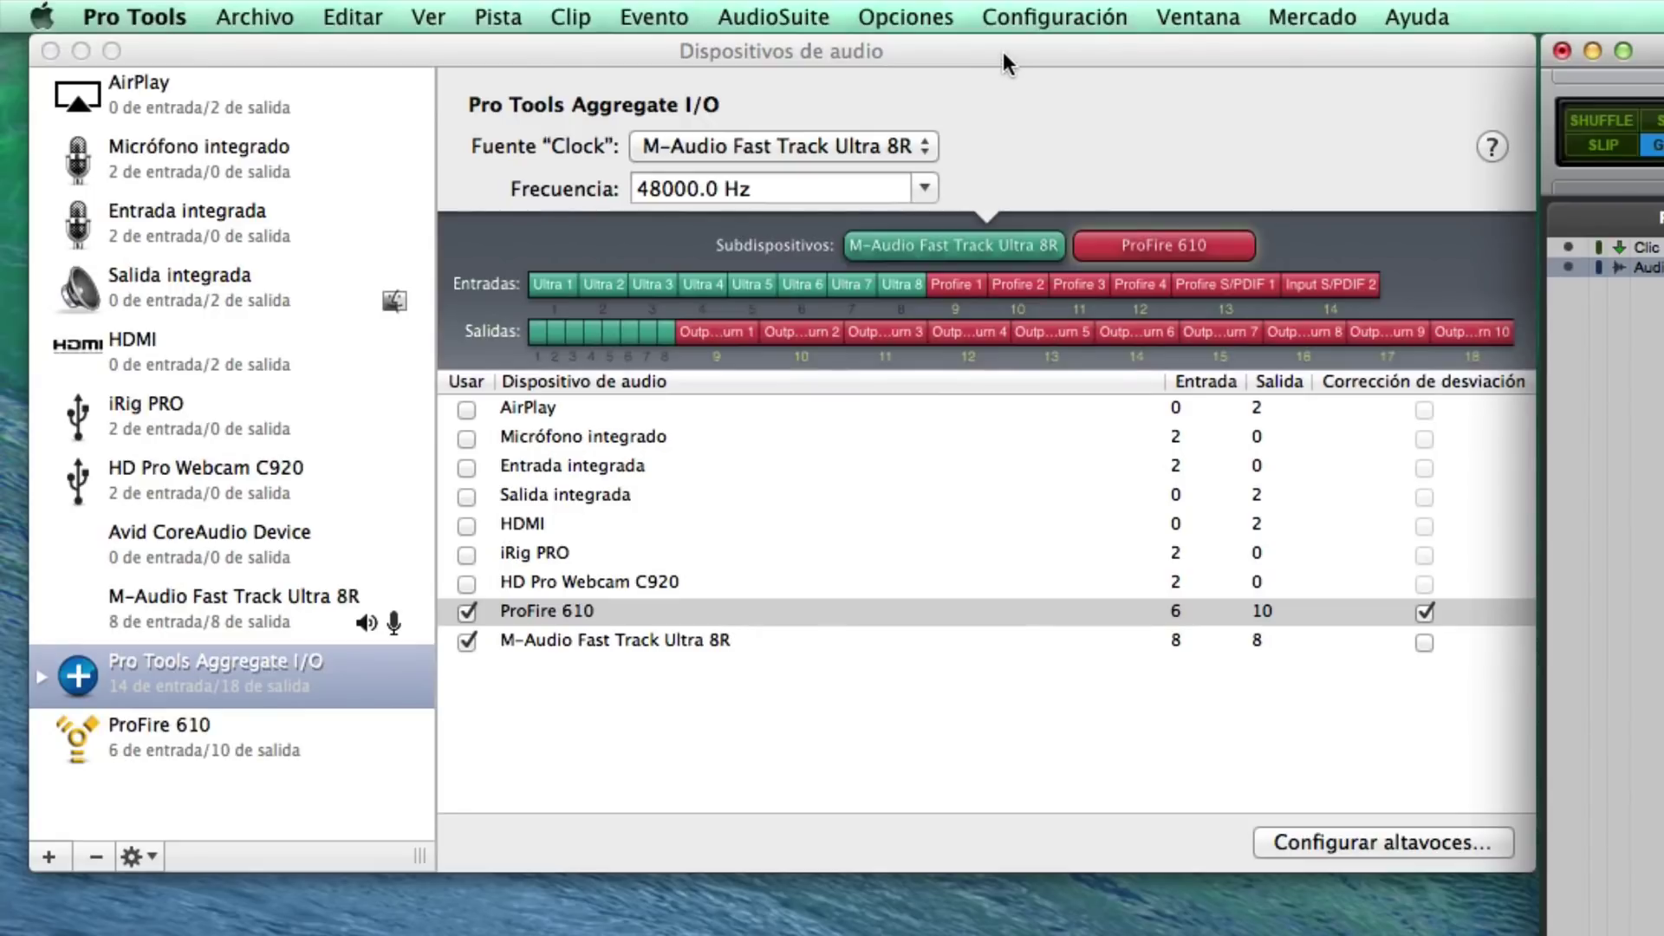
Step: In Audio MIDI Setup, create a new aggregate device and name it "Dispositivos" followed by the owner's first name
{"action": "left_click", "coordinate": [1002, 50]}
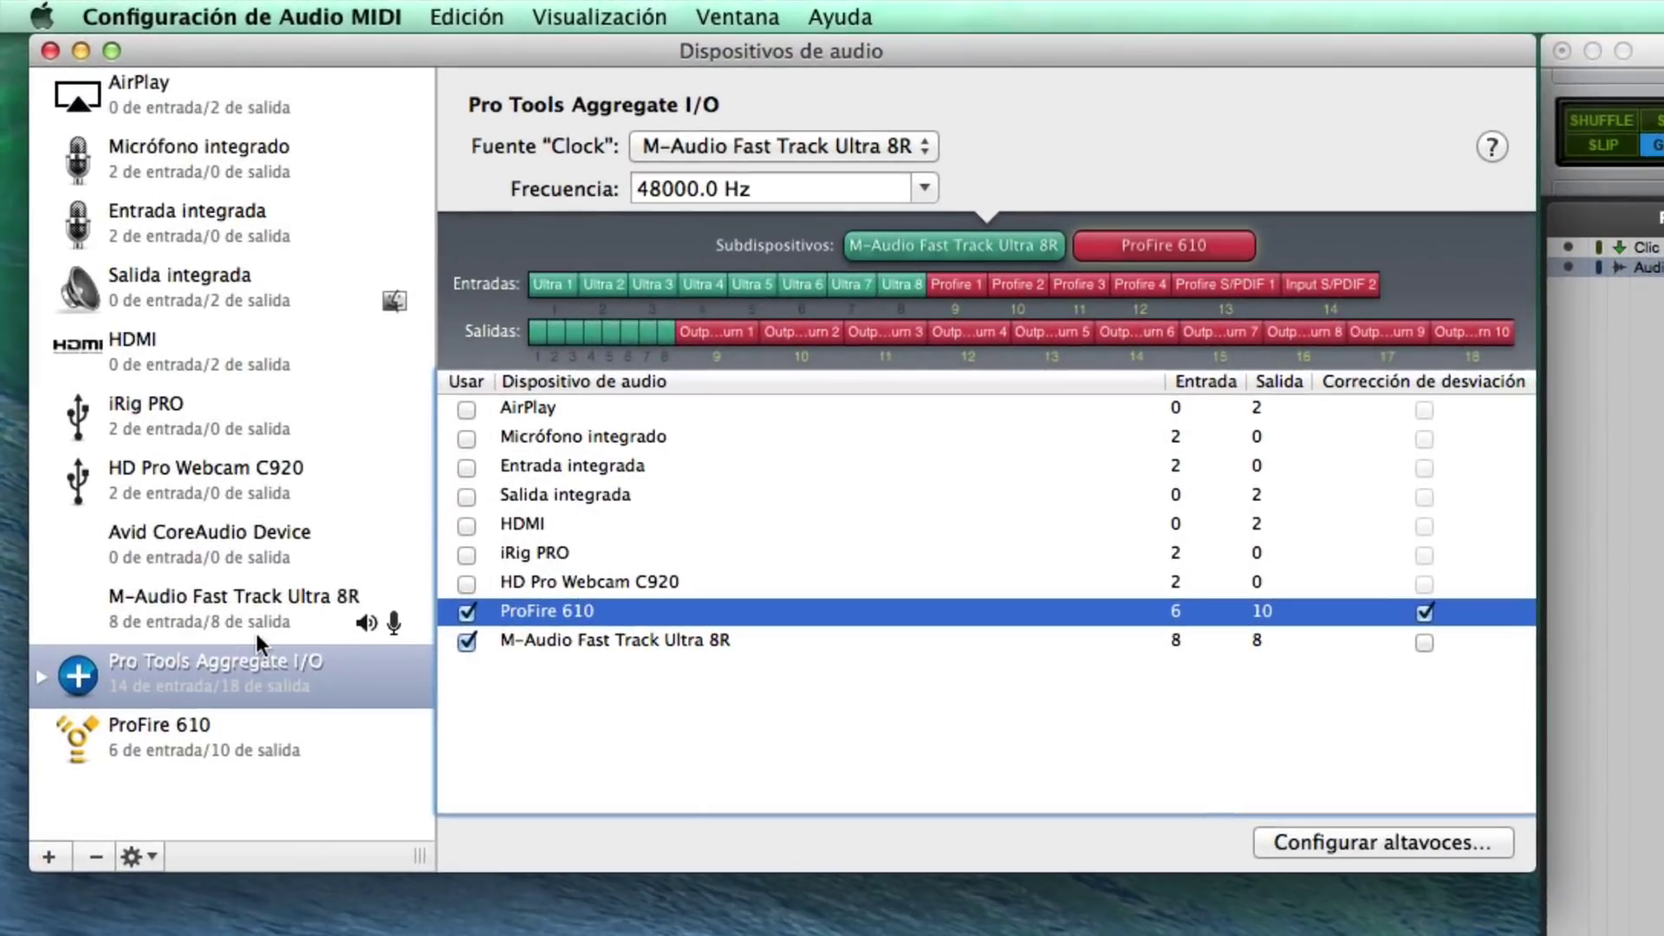
{"action": "left_click", "coordinate": [224, 674]}
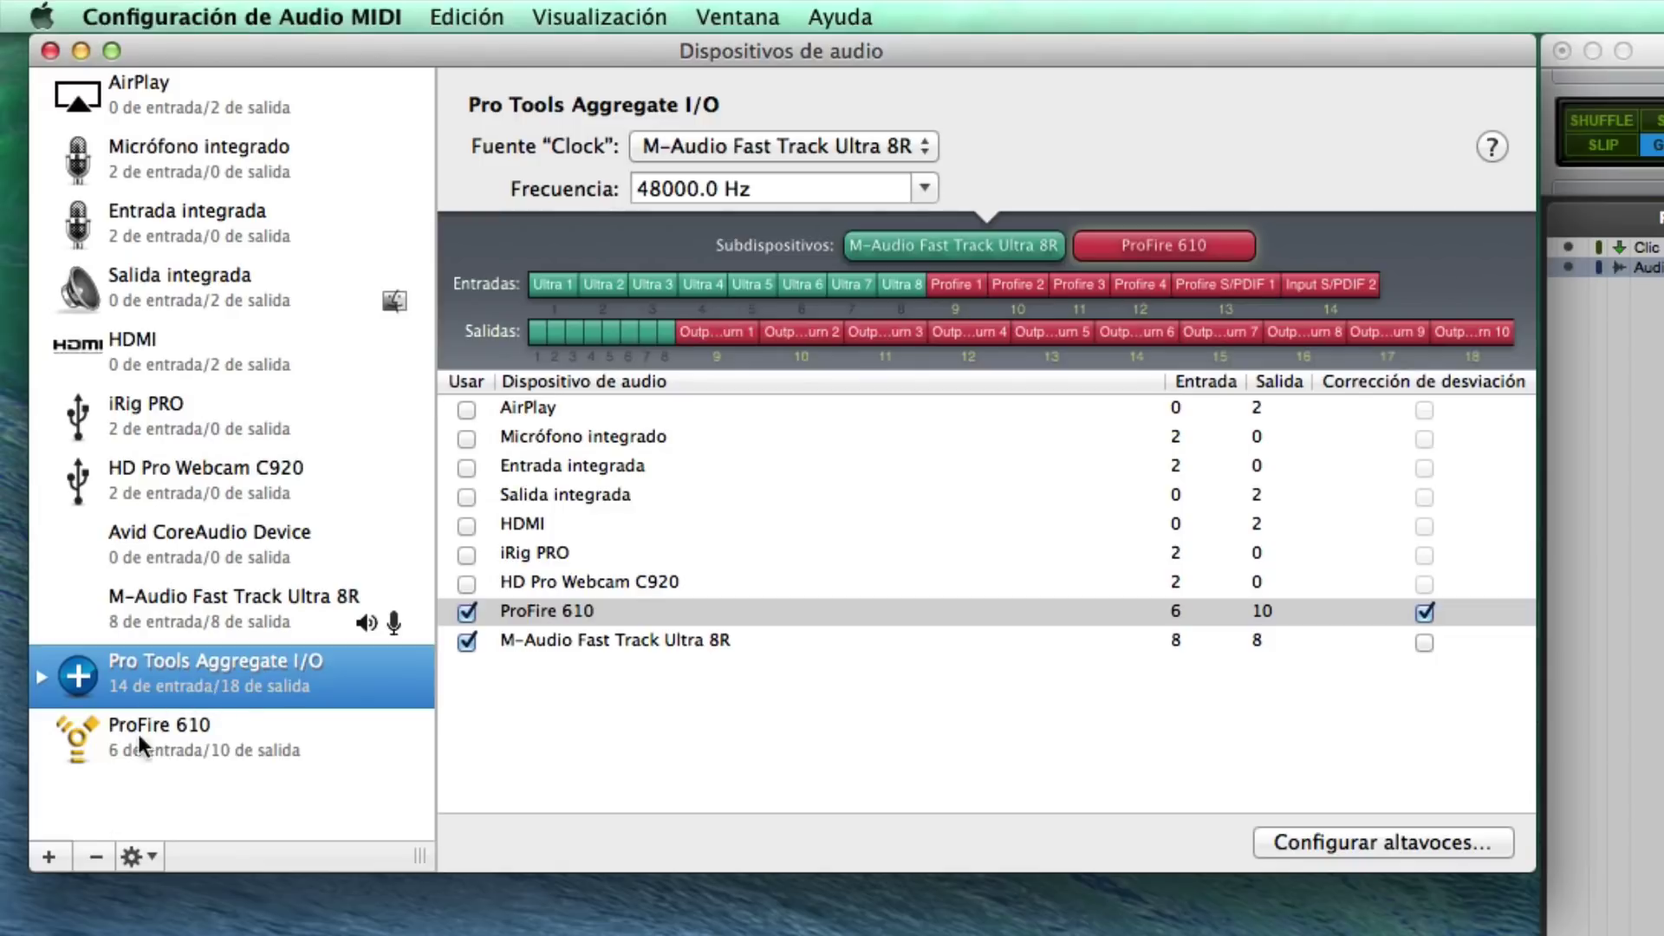
{"action": "left_click", "coordinate": [48, 856]}
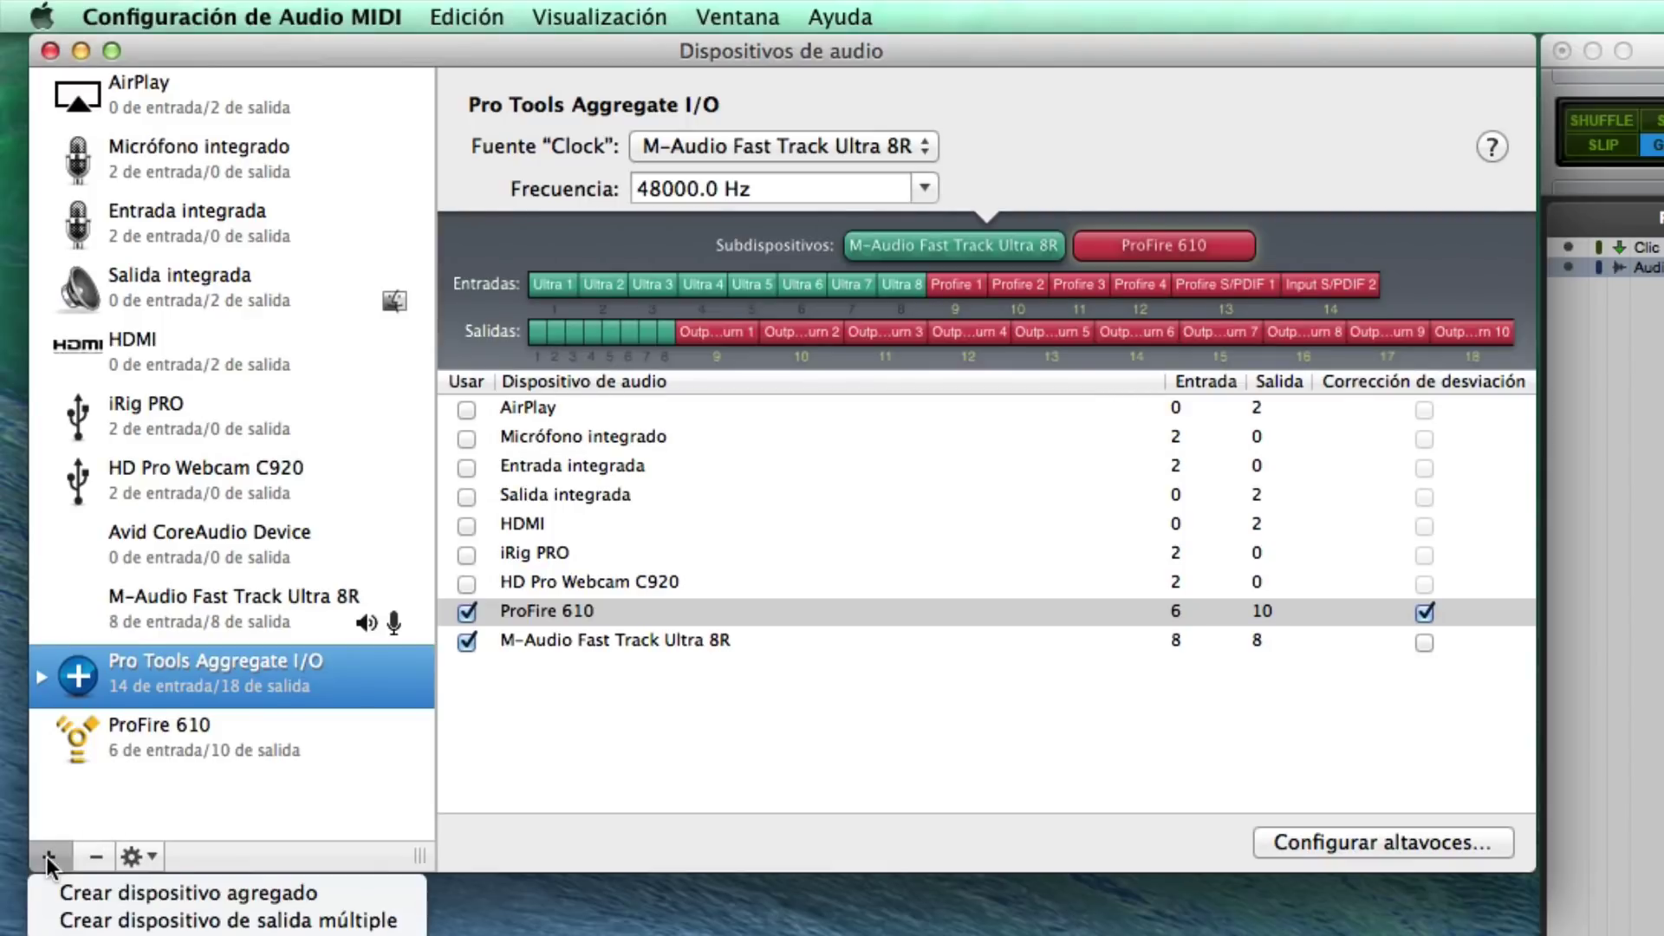
{"action": "left_click", "coordinate": [245, 897]}
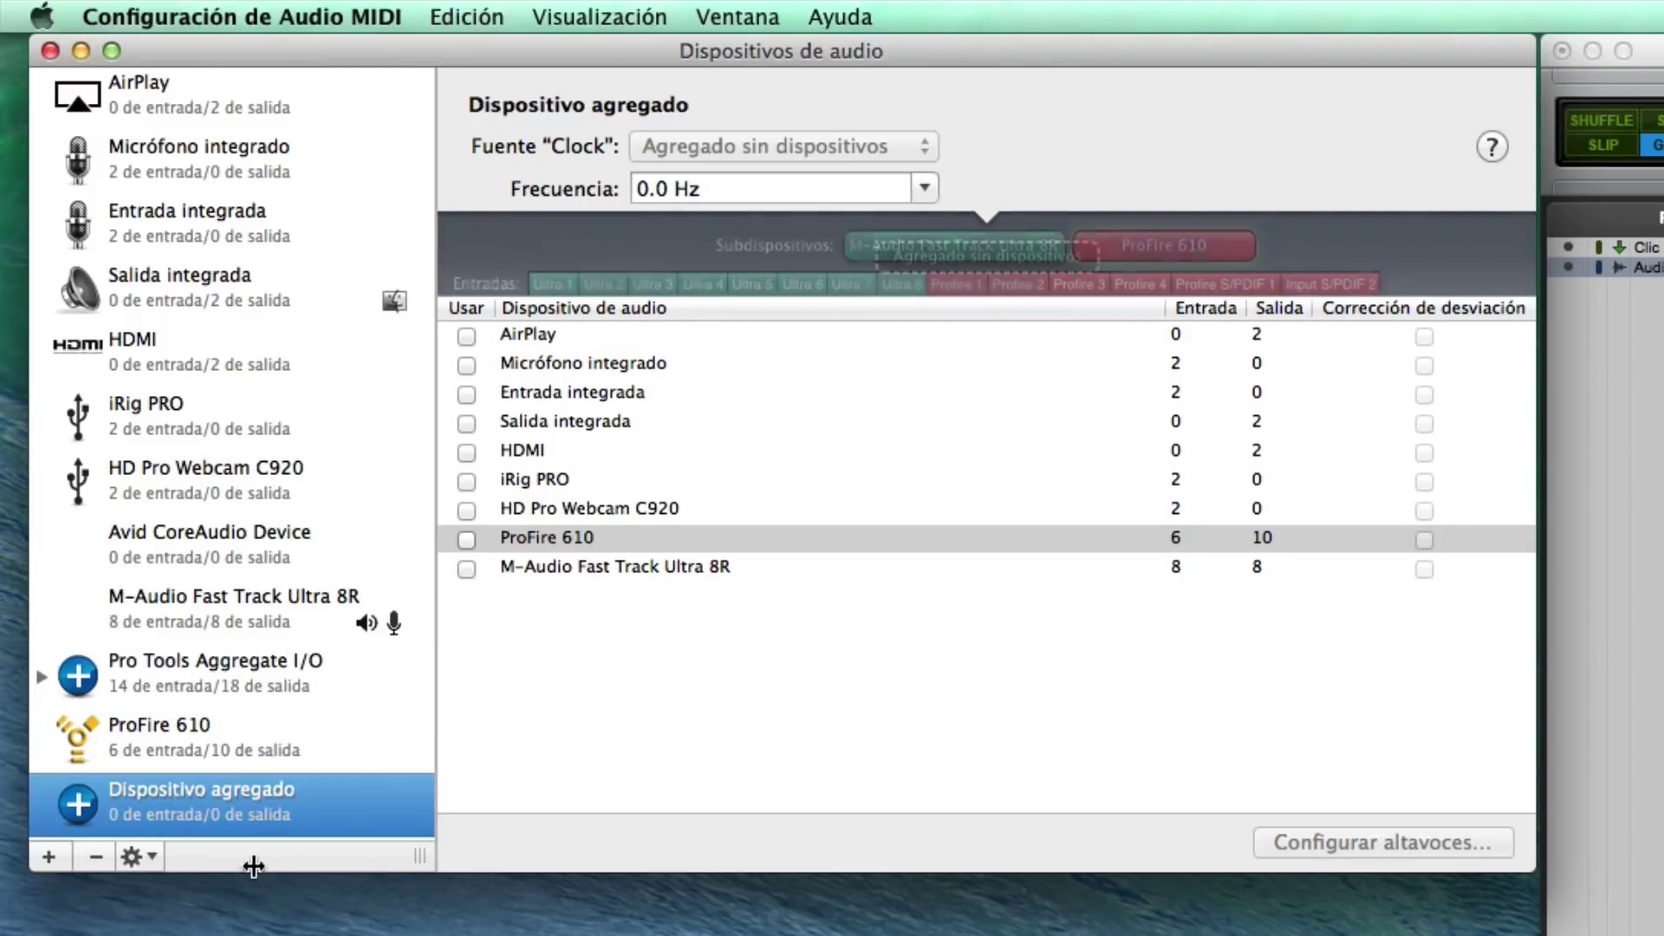
{"action": "double_click", "coordinate": [205, 784]}
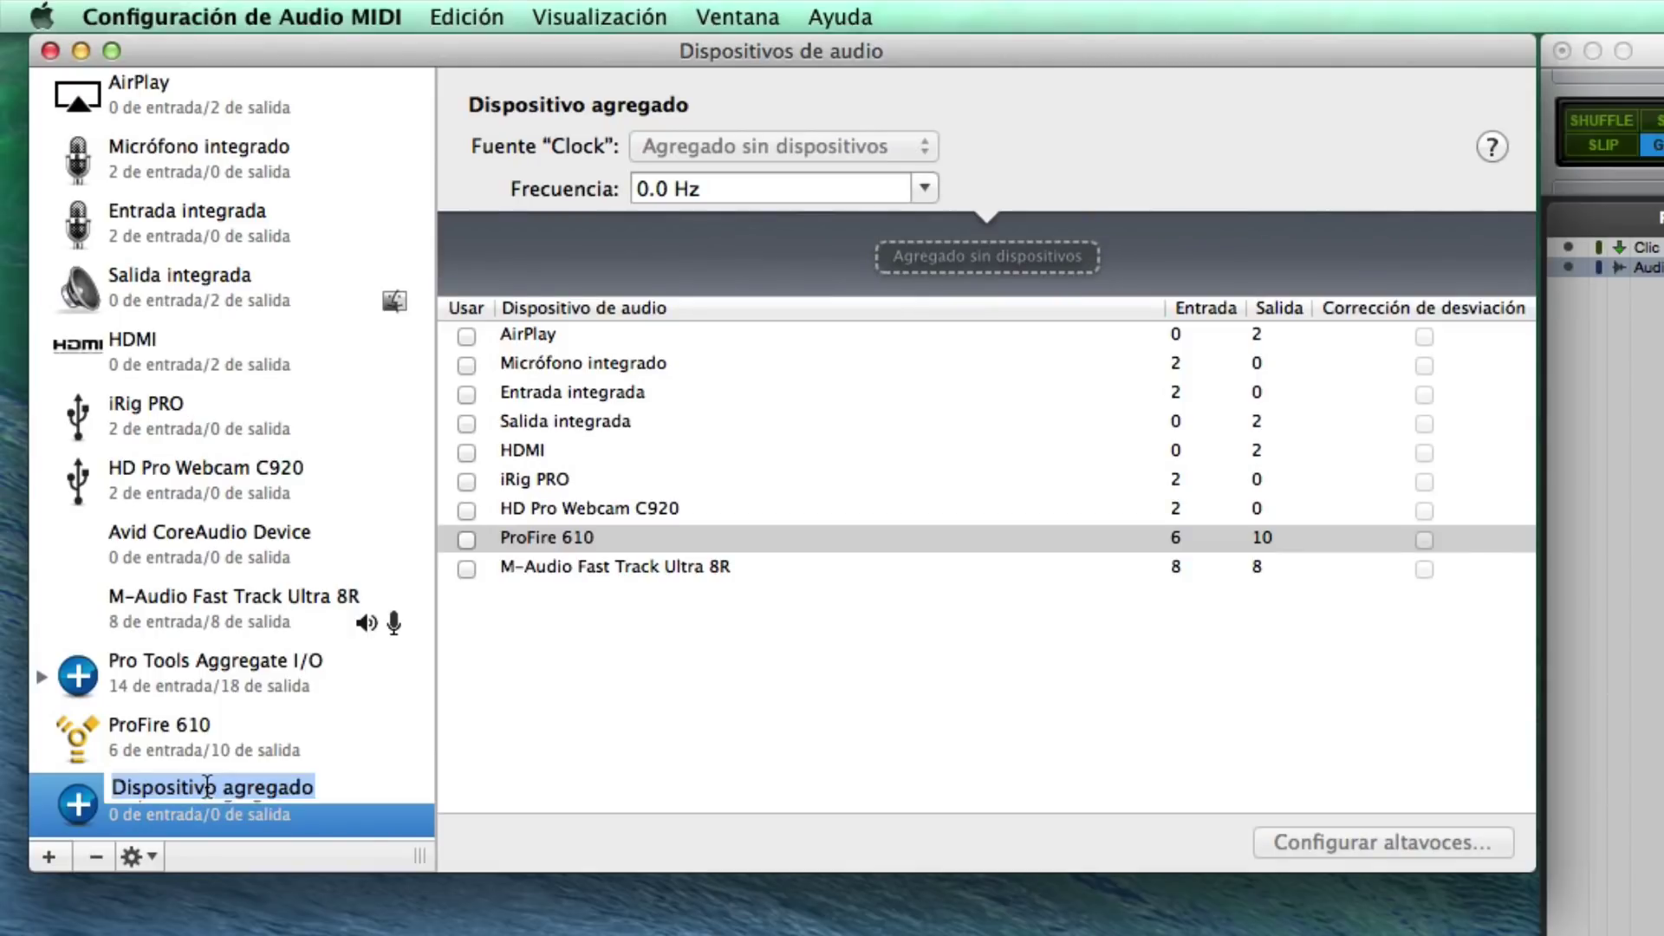
{"action": "type", "text": "Disposi"}
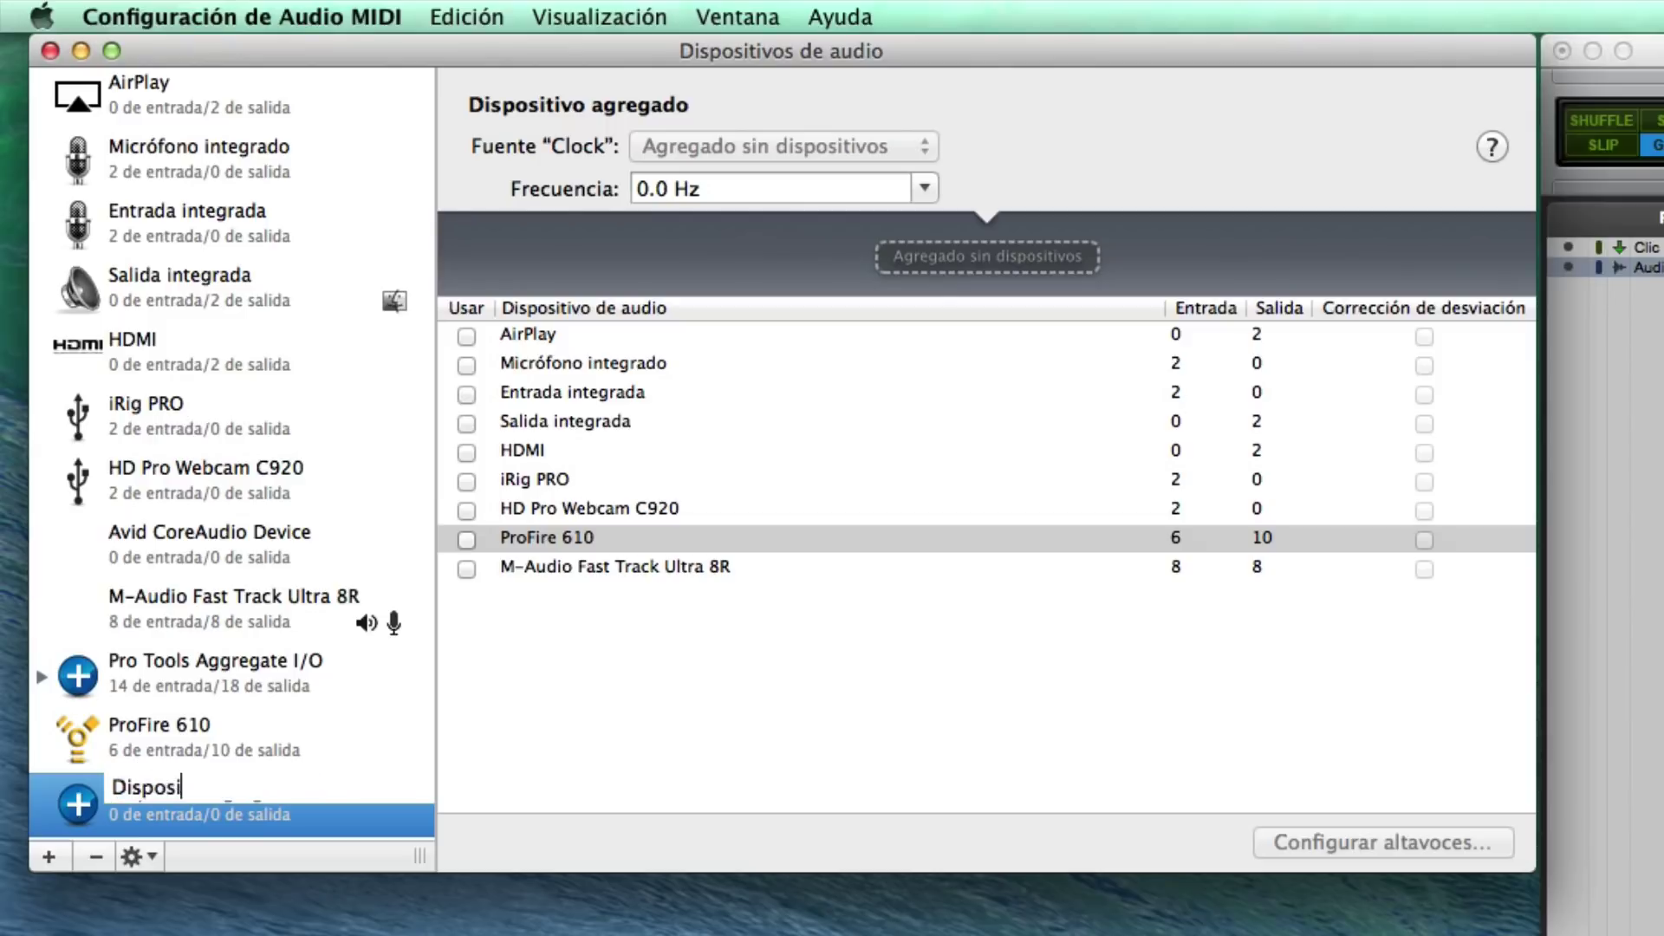
{"action": "type", "text": "tivos Alberto"}
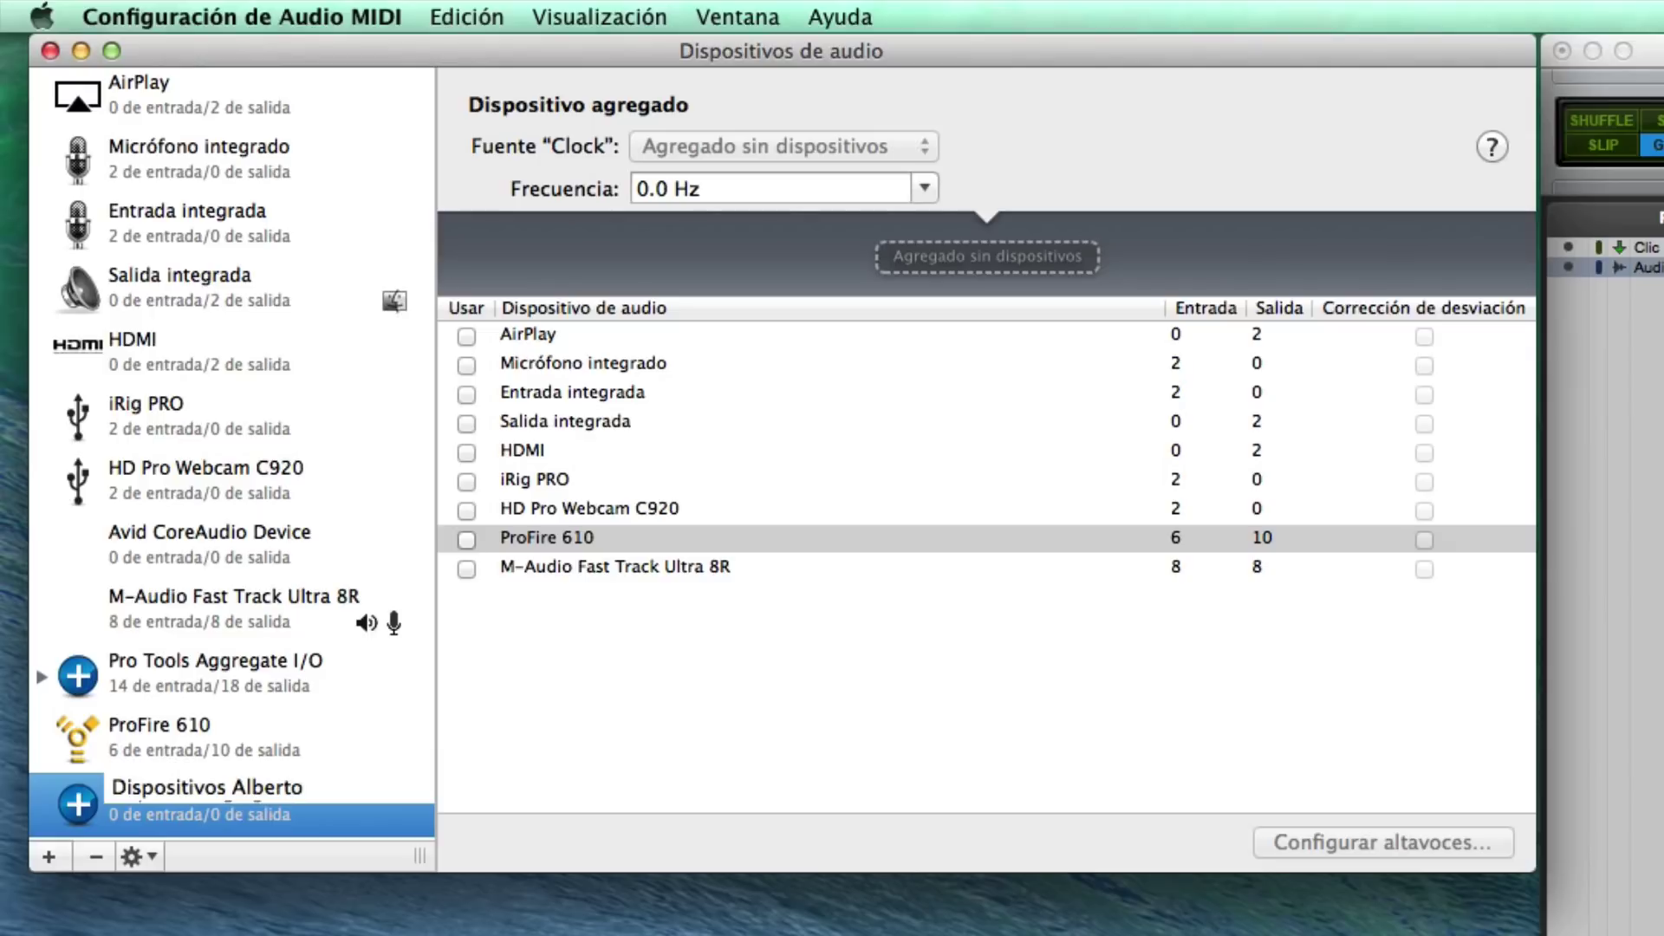
{"action": "key", "text": "Return"}
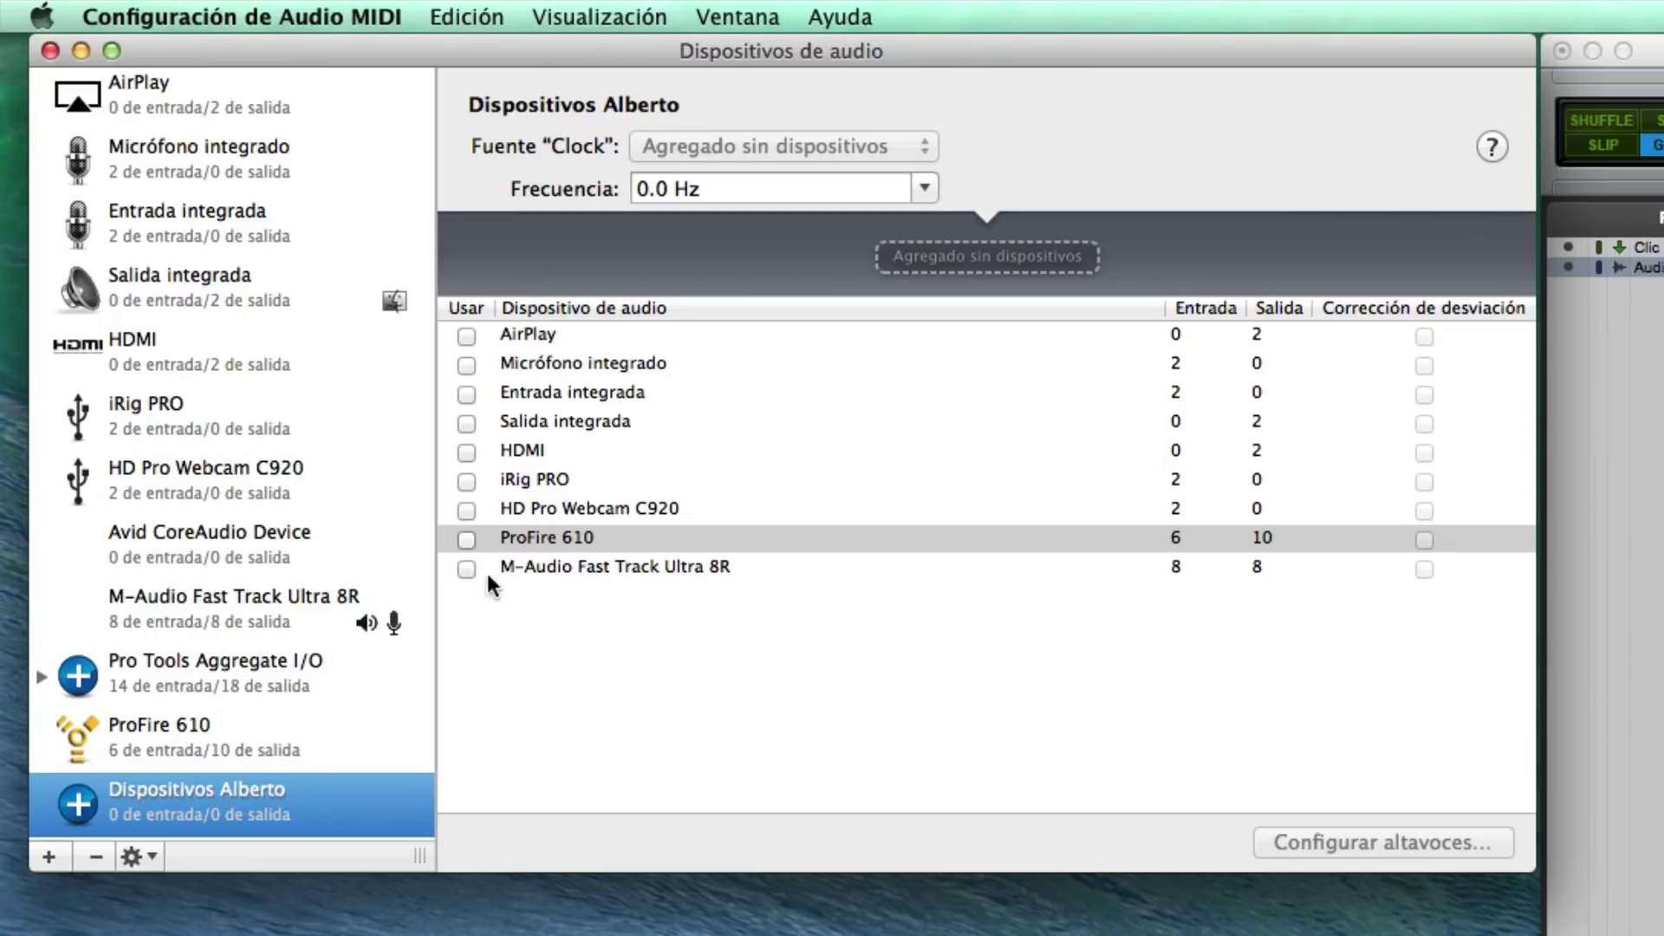
Step: Enable M-Audio Fast Track Ultra 8R, ProFire 610 and iRig PRO in the new aggregate device, and turn on drift correction for ProFire 610
{"action": "left_click", "coordinate": [207, 673]}
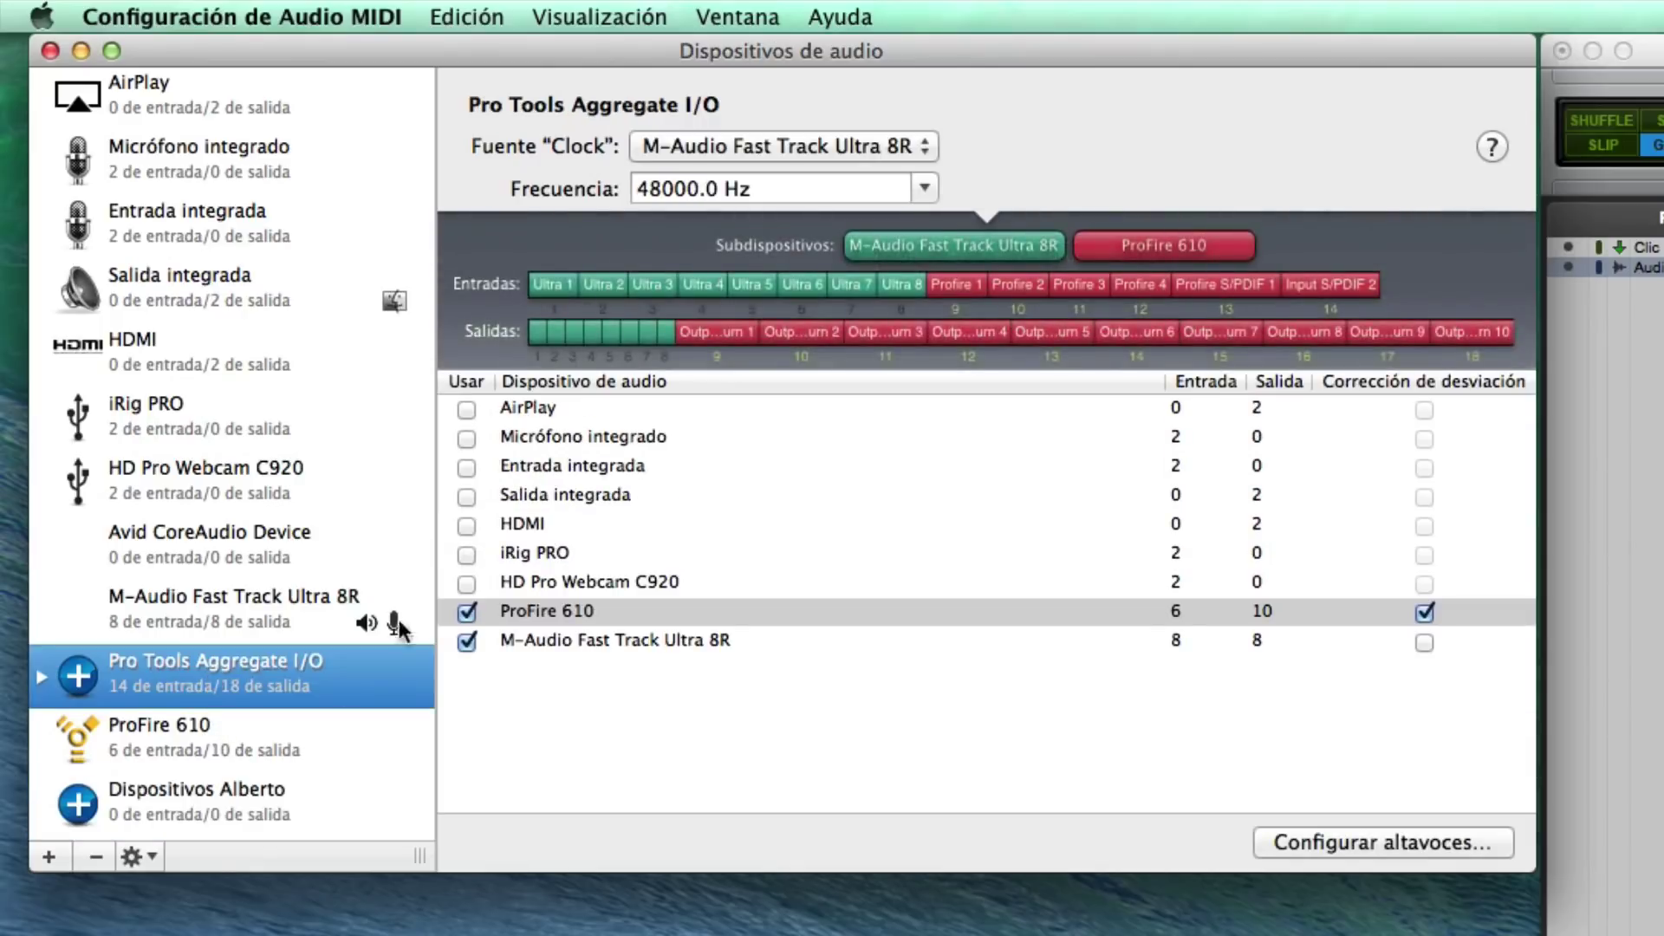
{"action": "left_click", "coordinate": [265, 784]}
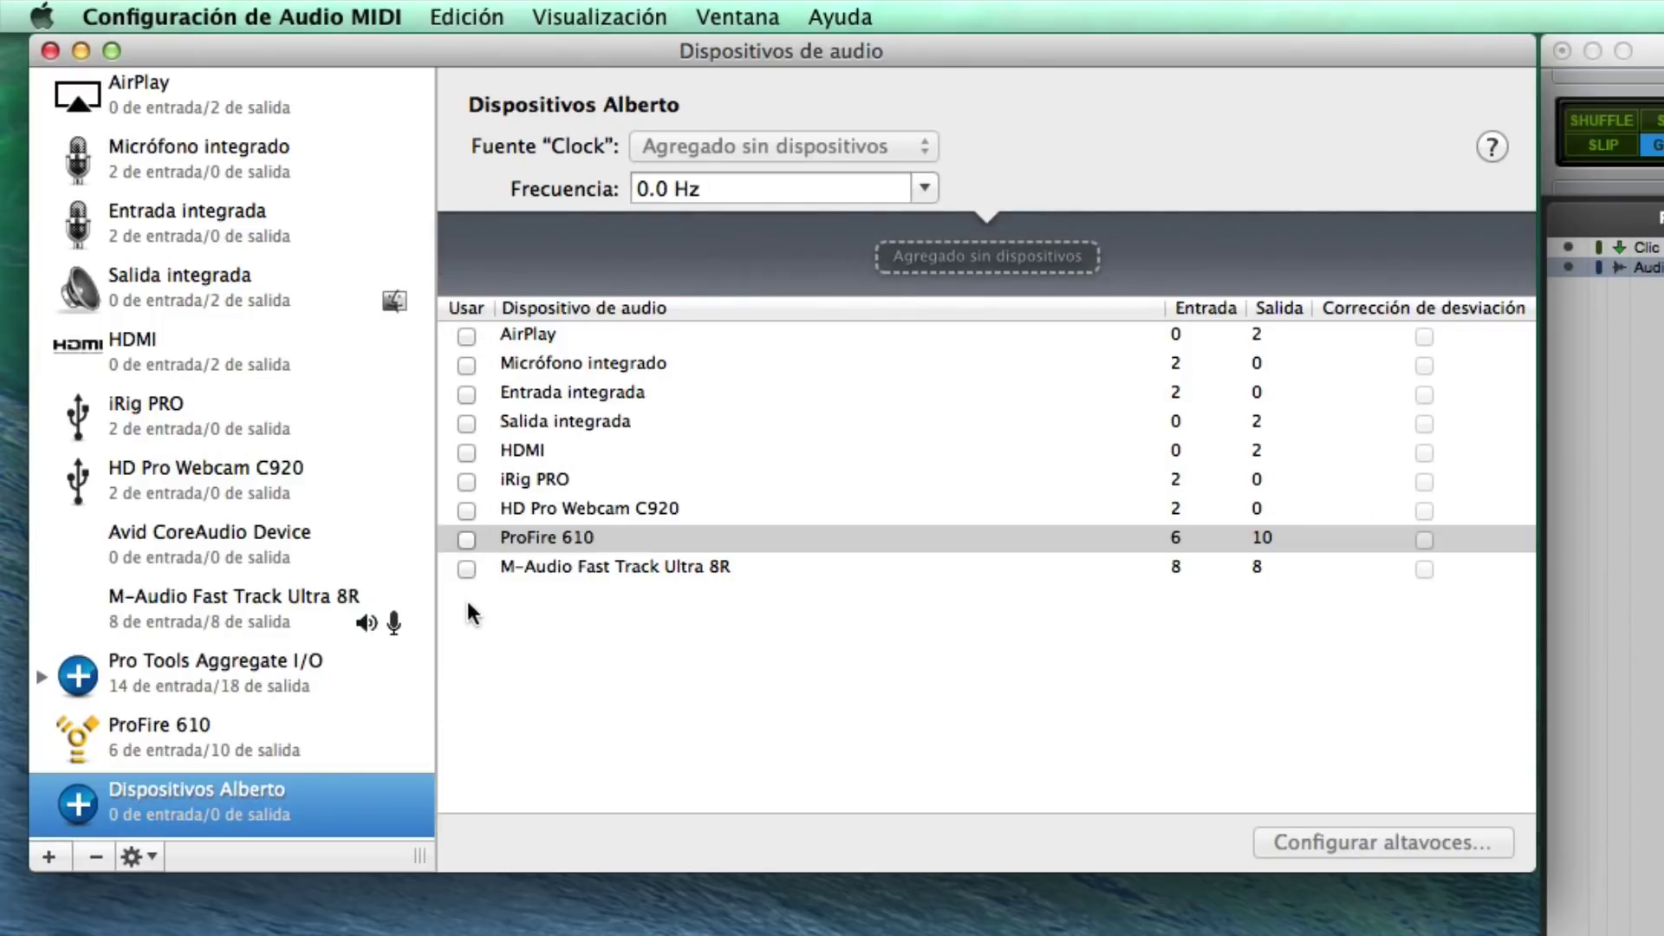
{"action": "left_click", "coordinate": [466, 567]}
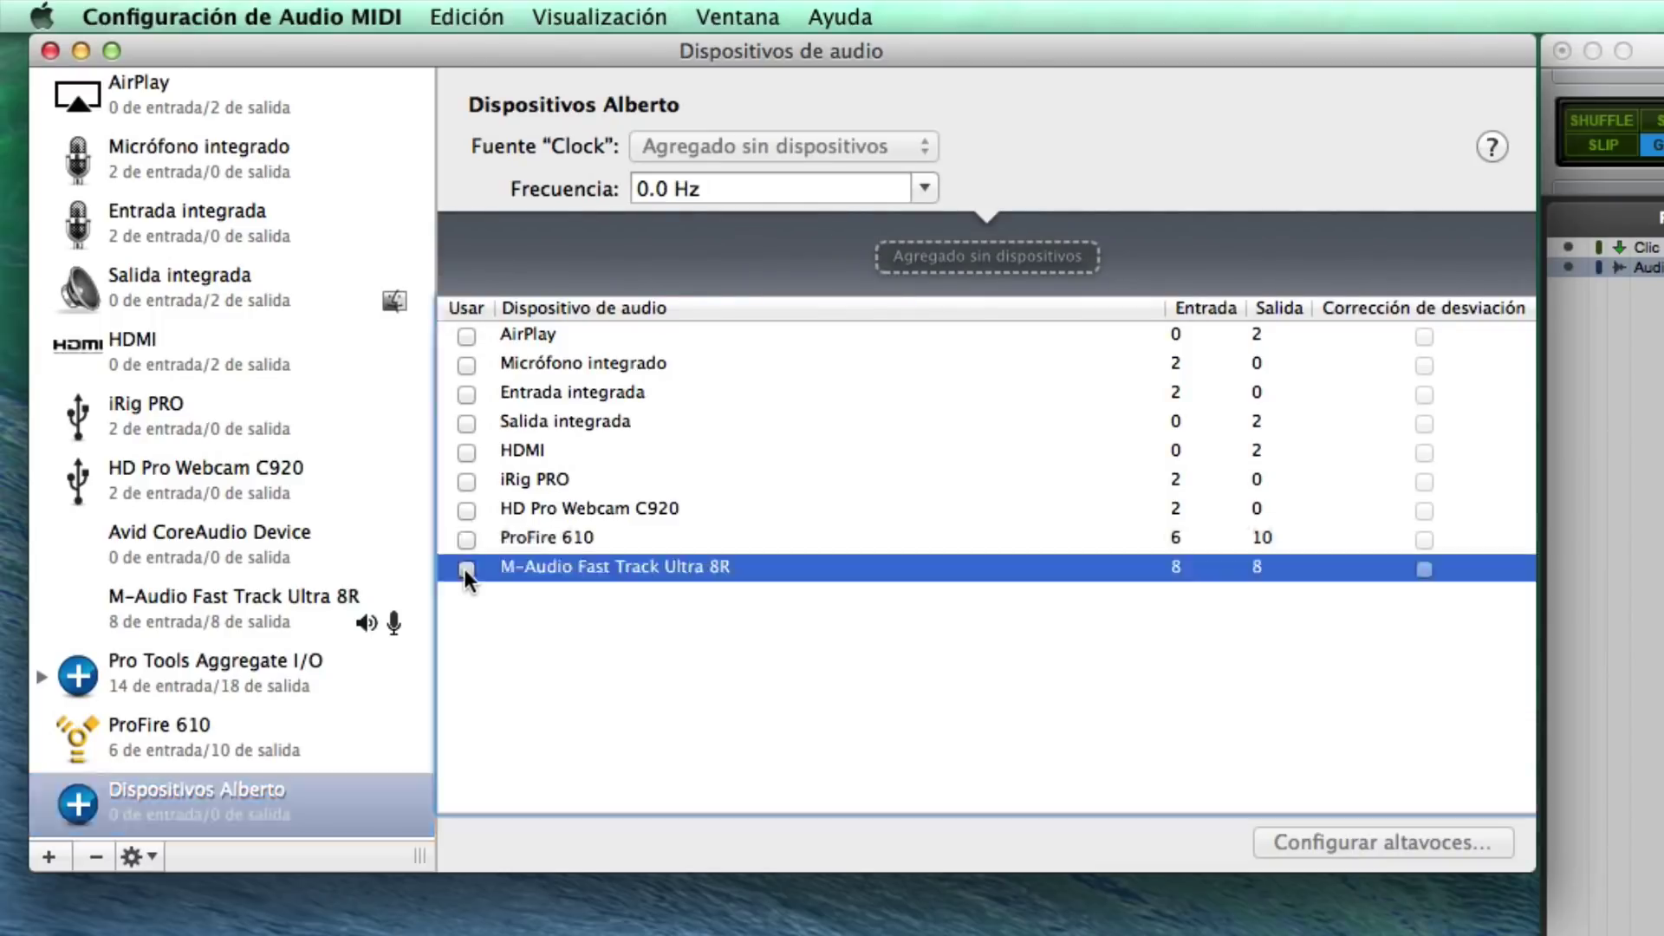
{"action": "left_click", "coordinate": [466, 611]}
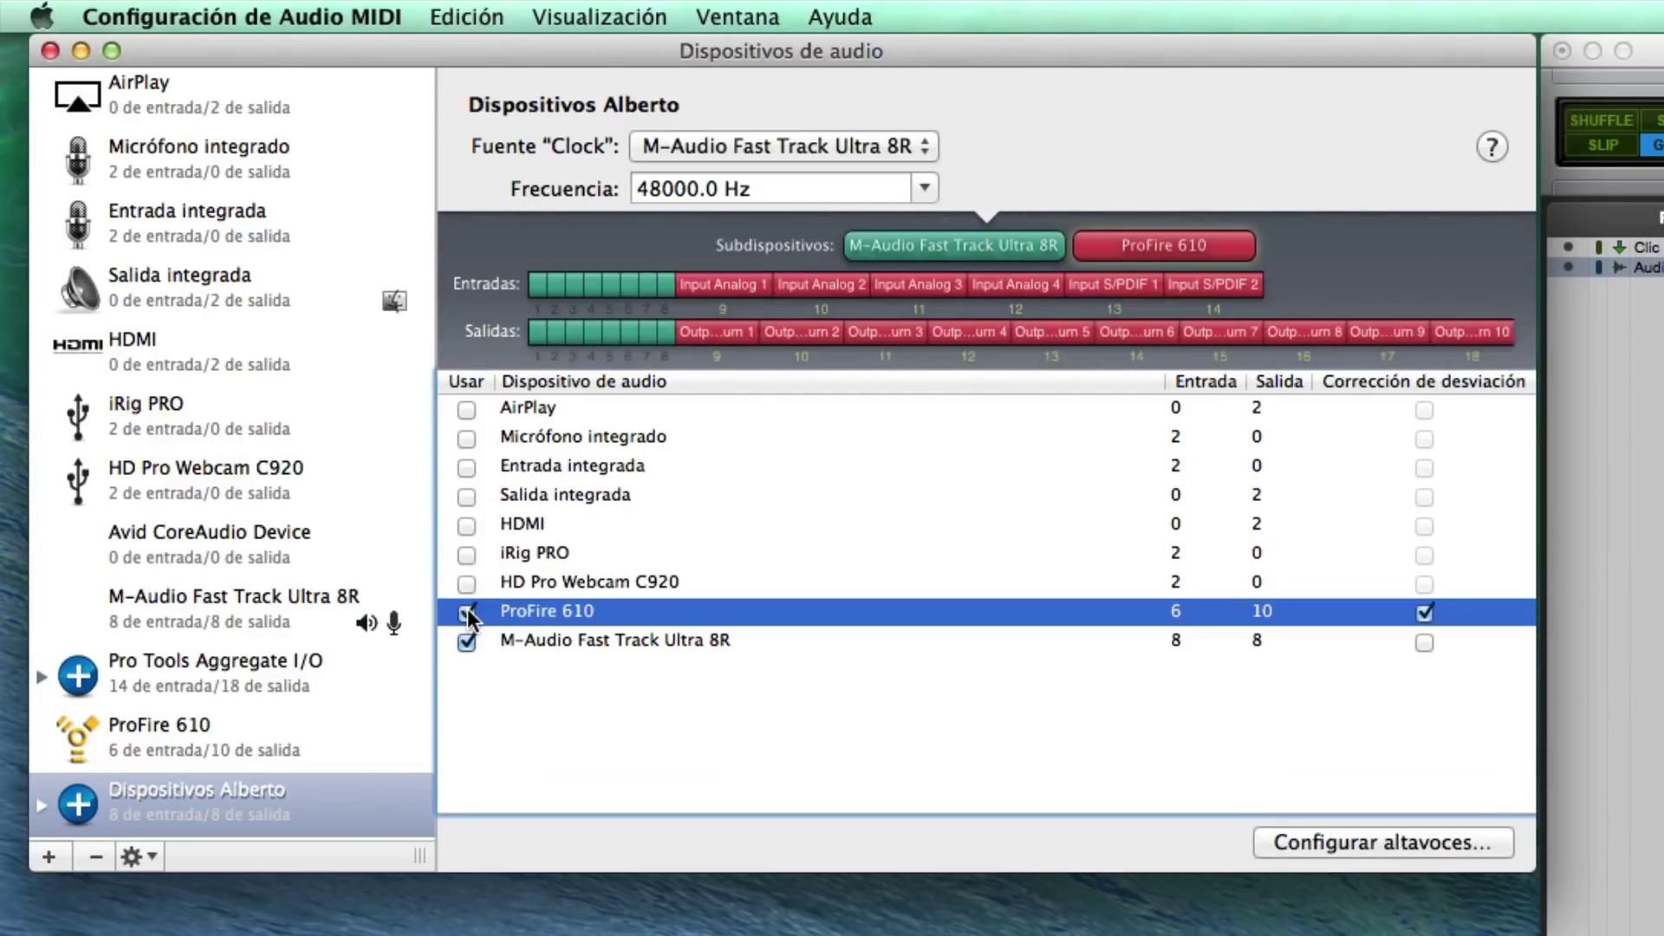
{"action": "left_click", "coordinate": [464, 553]}
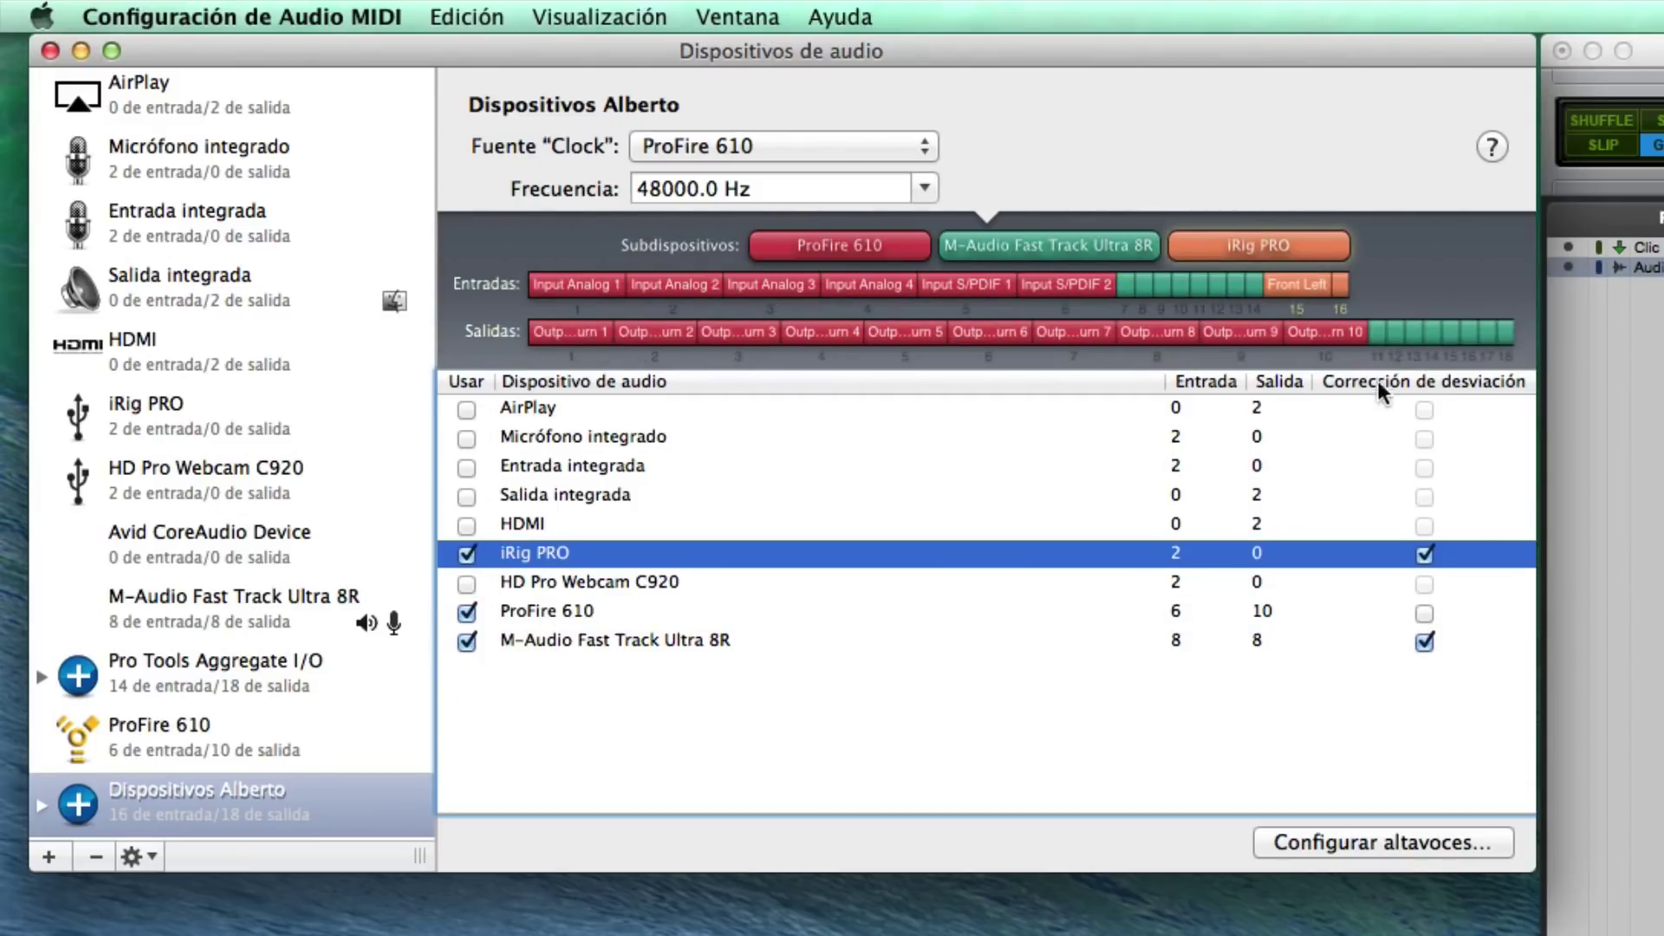
{"action": "left_click", "coordinate": [1424, 613]}
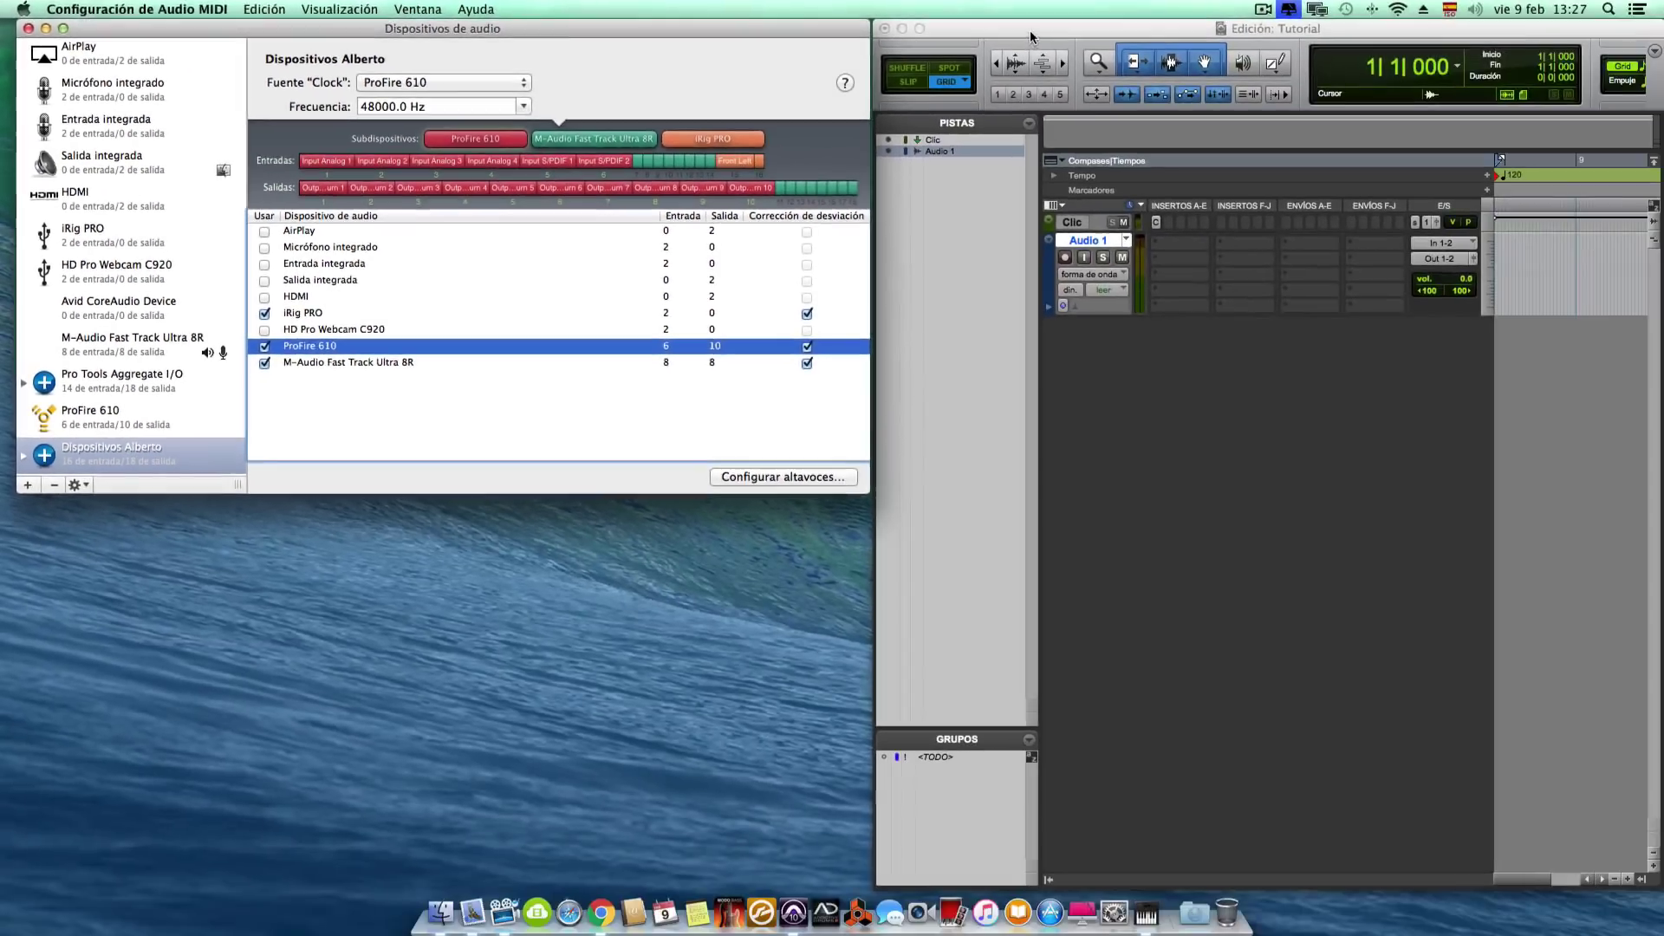
Step: Switch to Pro Tools and widen the edit window back to the full screen width
{"action": "left_click", "coordinate": [1030, 37]}
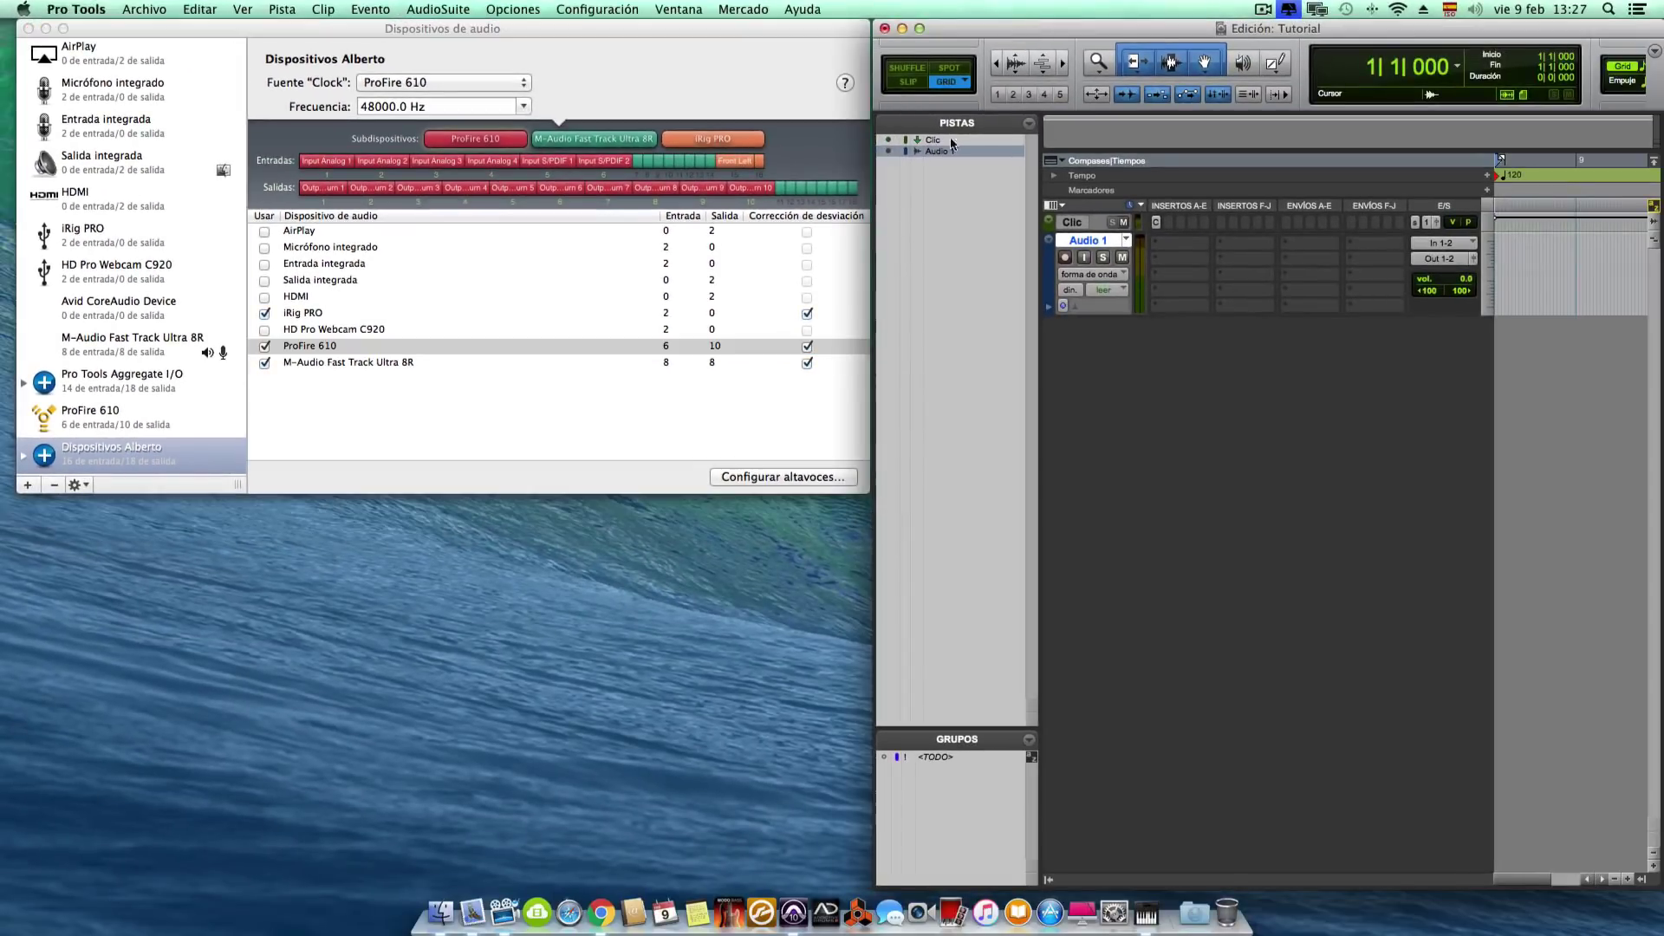
{"action": "left_click_drag", "start_coordinate": [874, 262], "coordinate": [2, 274]}
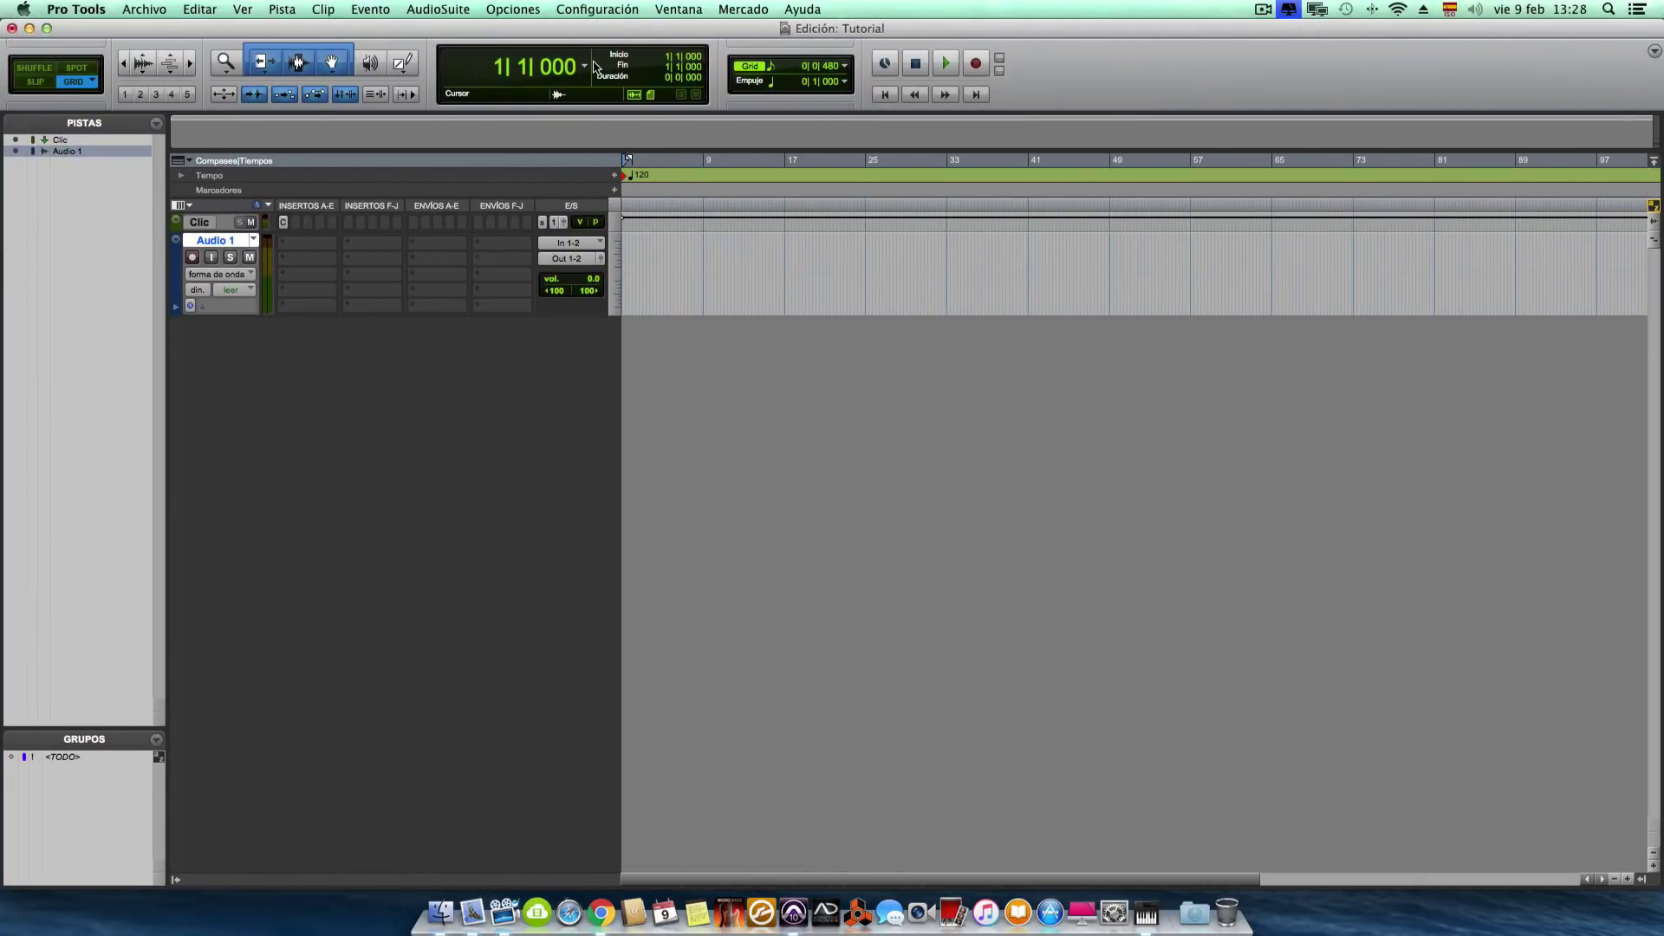
Step: Set the playback engine to the aggregate device named "Dispositivos" plus the owner's first name, reopening the session without saving a detailed report
{"action": "left_click", "coordinate": [611, 12]}
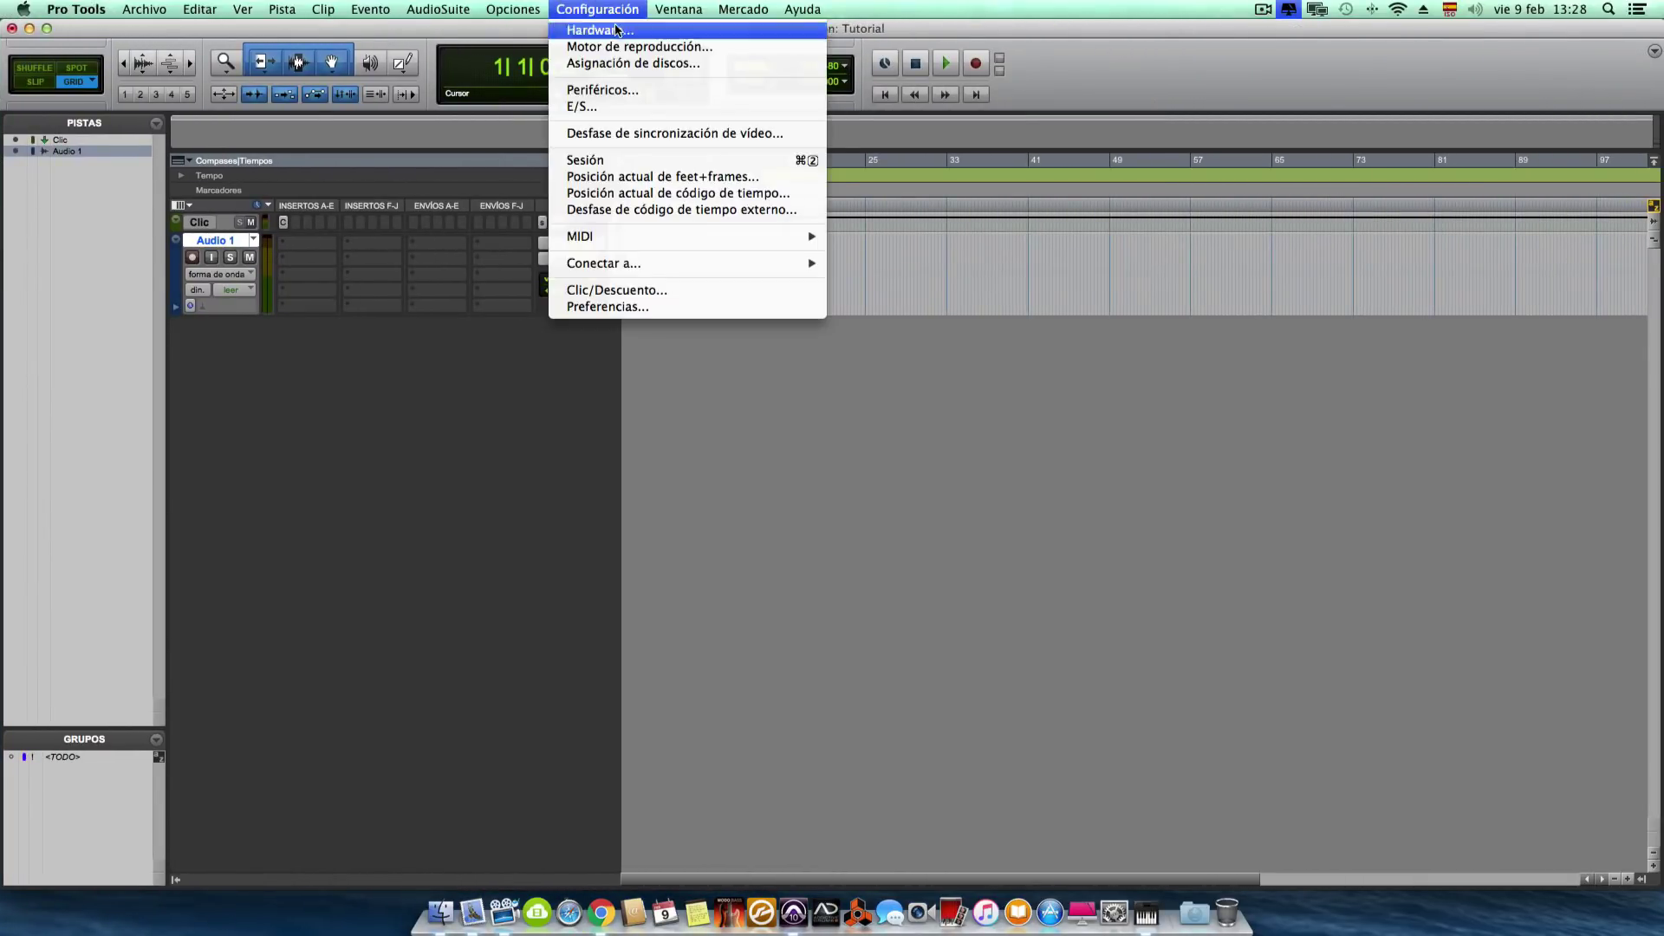
{"action": "left_click", "coordinate": [628, 49]}
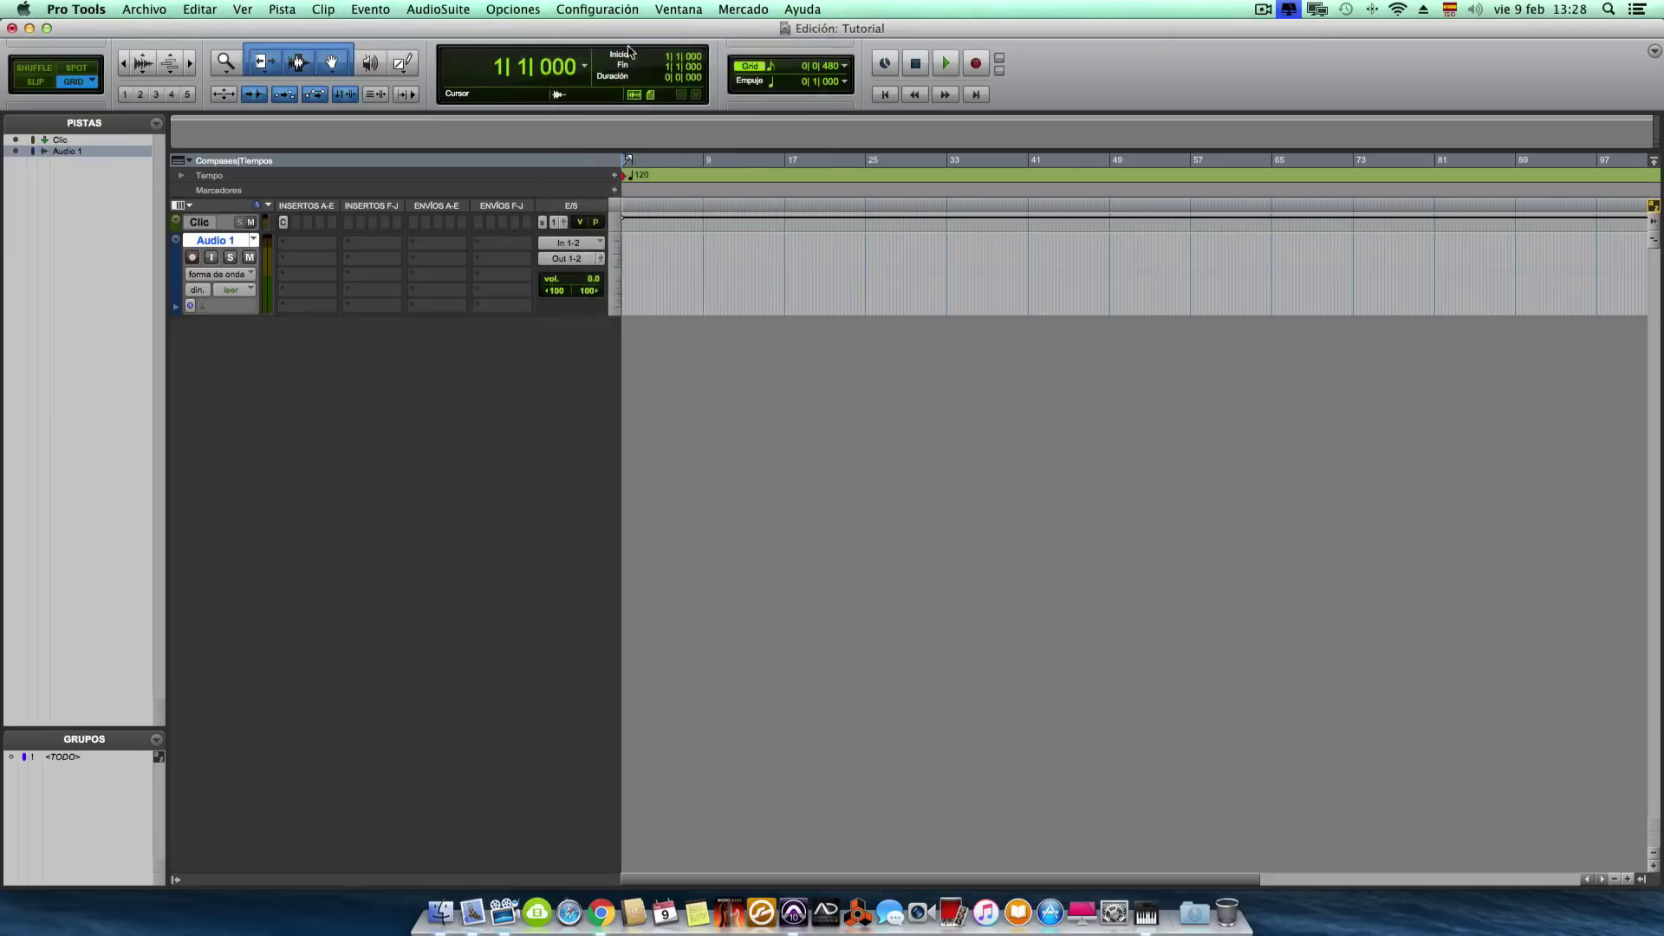
{"action": "left_click", "coordinate": [802, 245]}
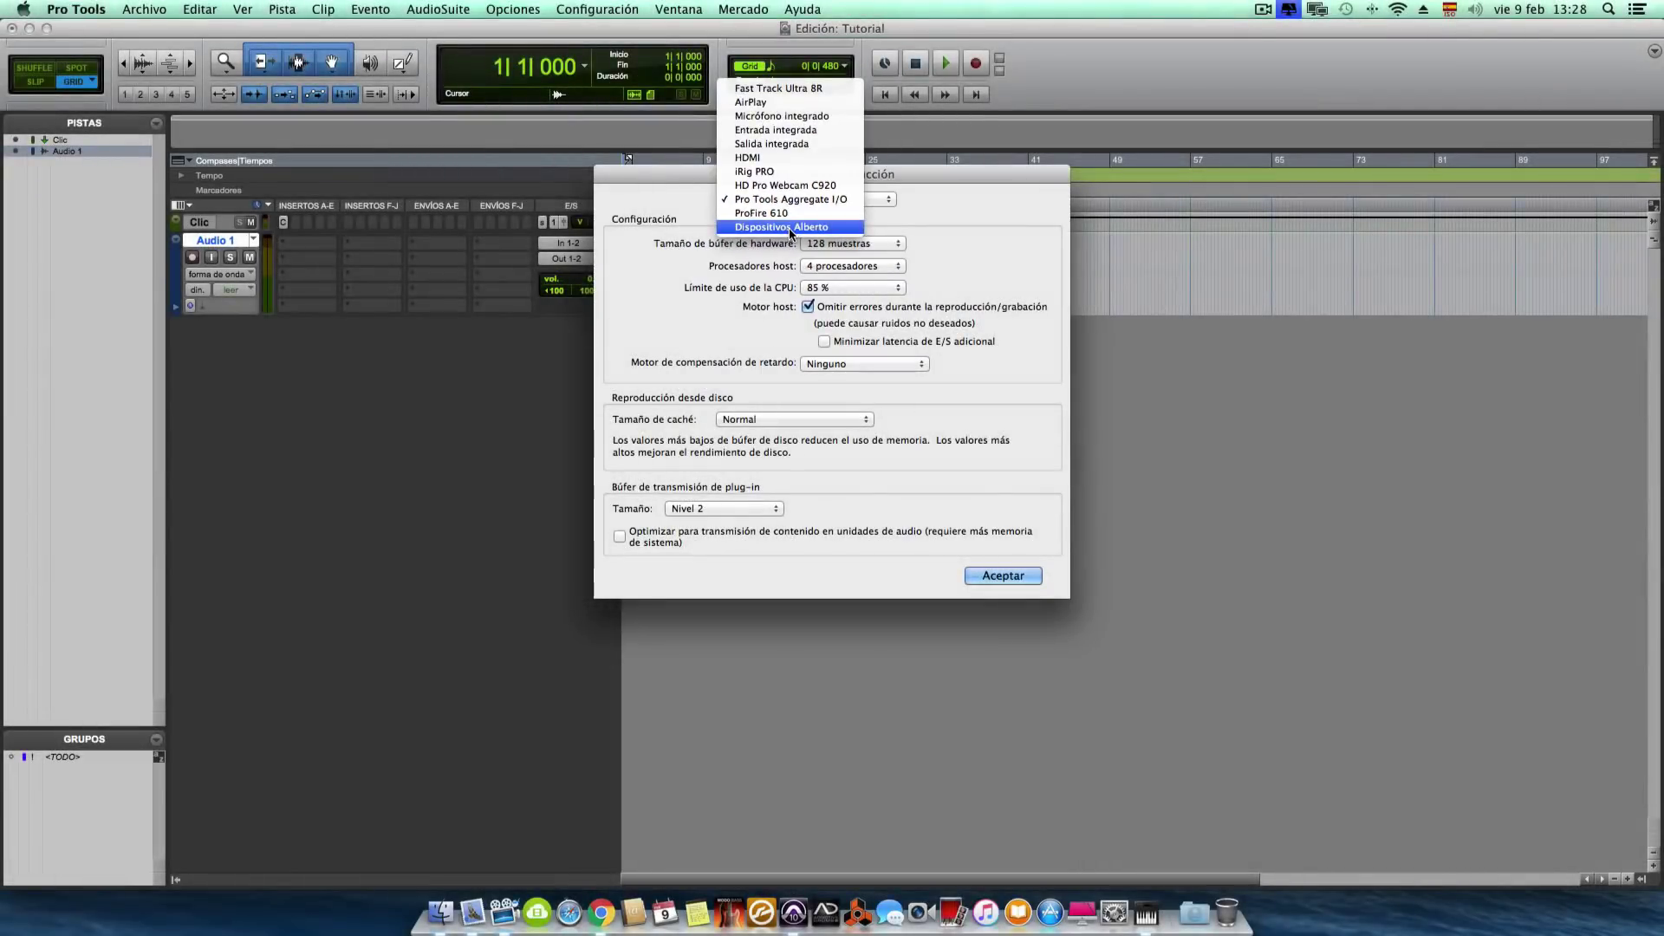
{"action": "left_click", "coordinate": [789, 228]}
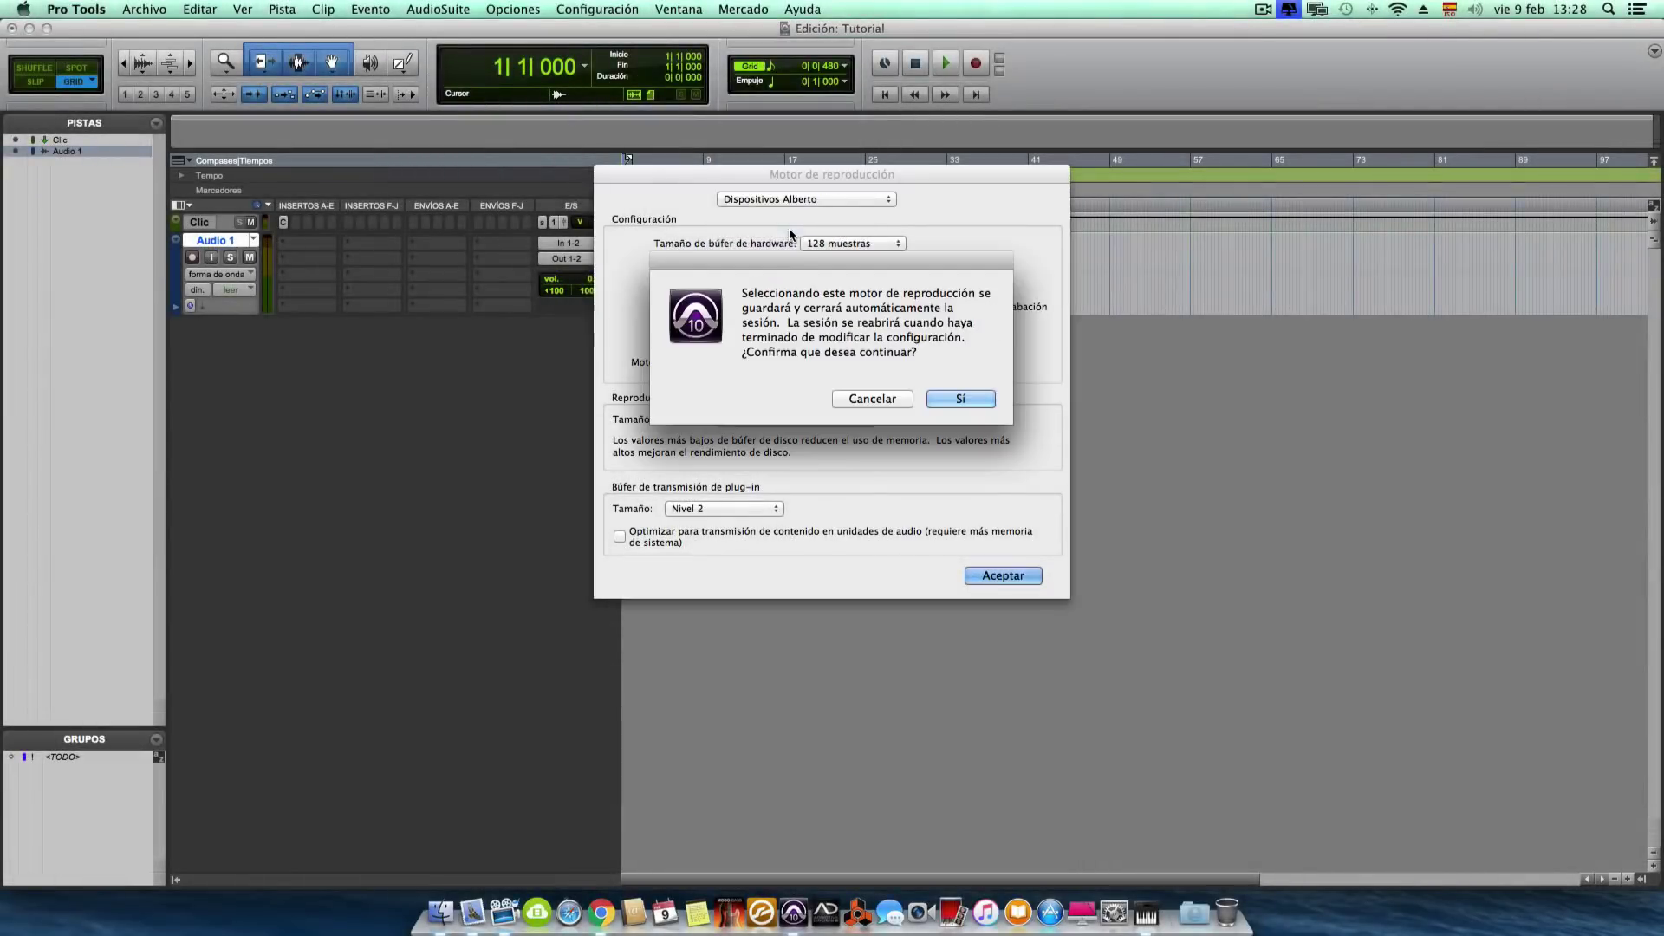
{"action": "left_click", "coordinate": [964, 399]}
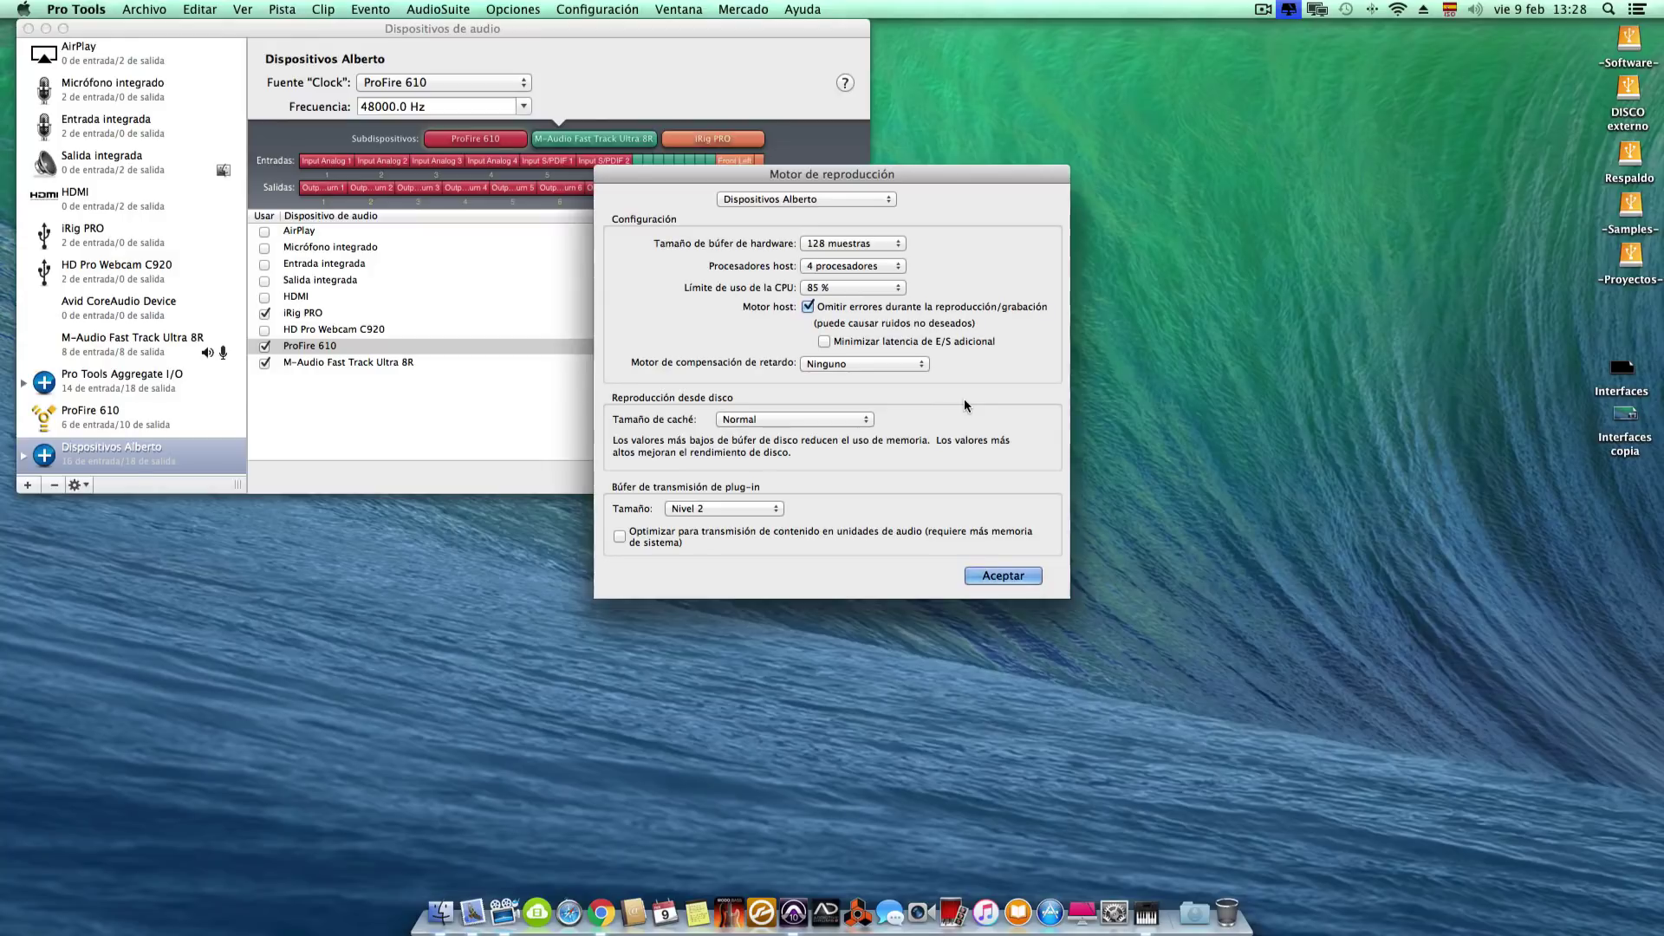
{"action": "left_click", "coordinate": [1005, 575]}
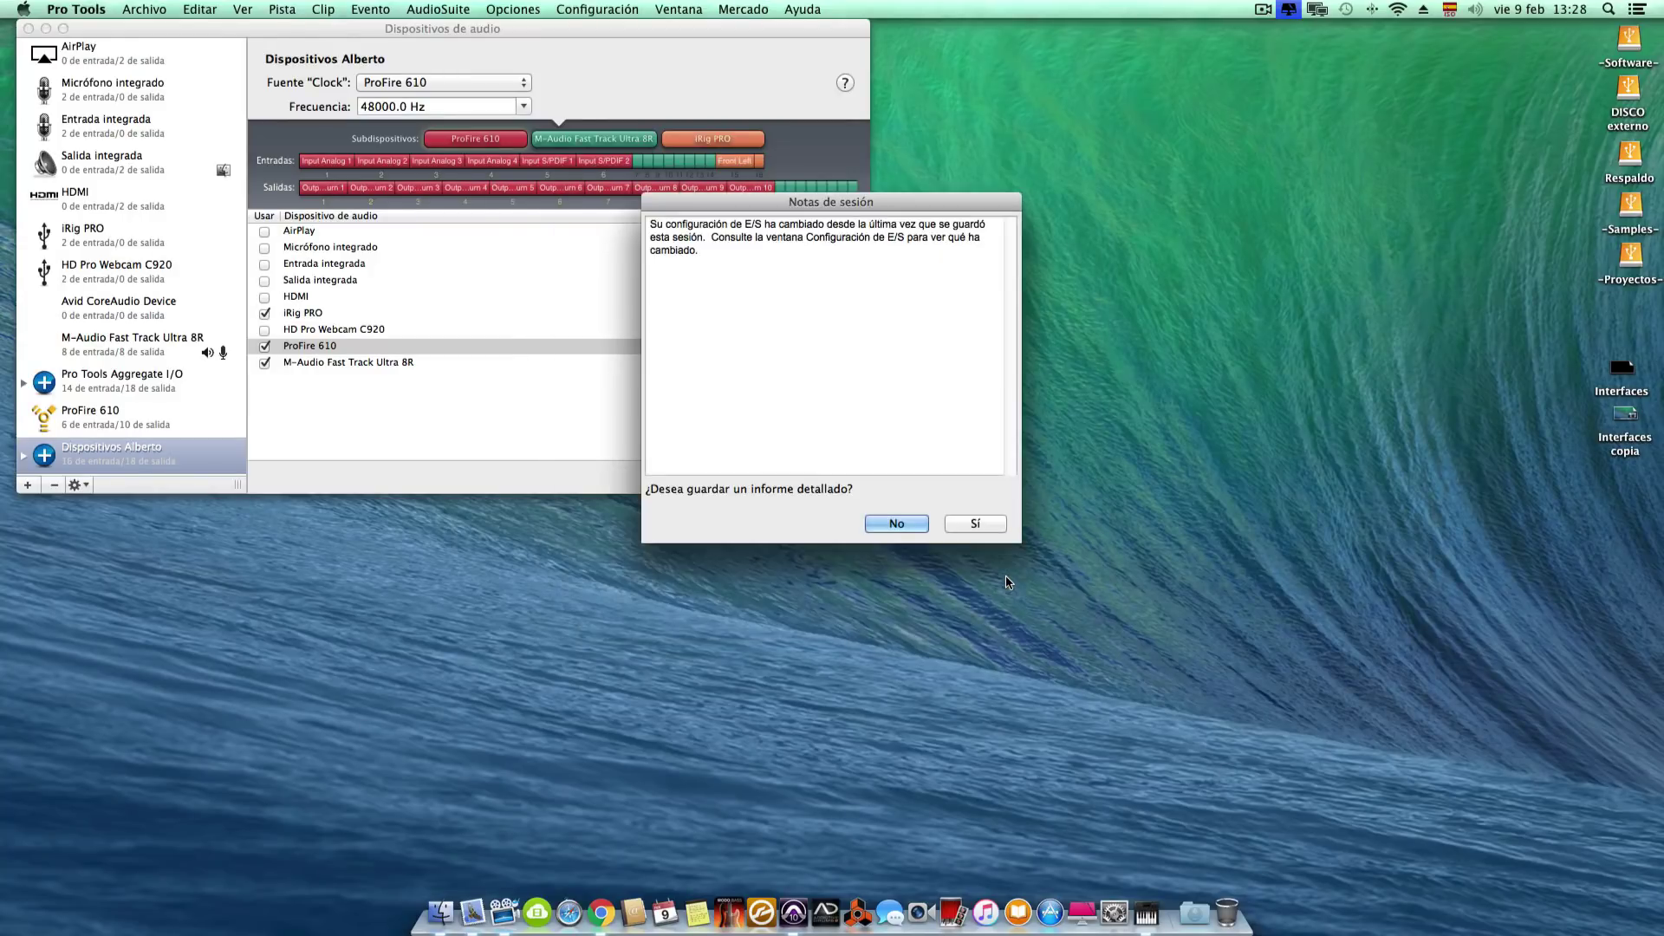
{"action": "left_click", "coordinate": [915, 529]}
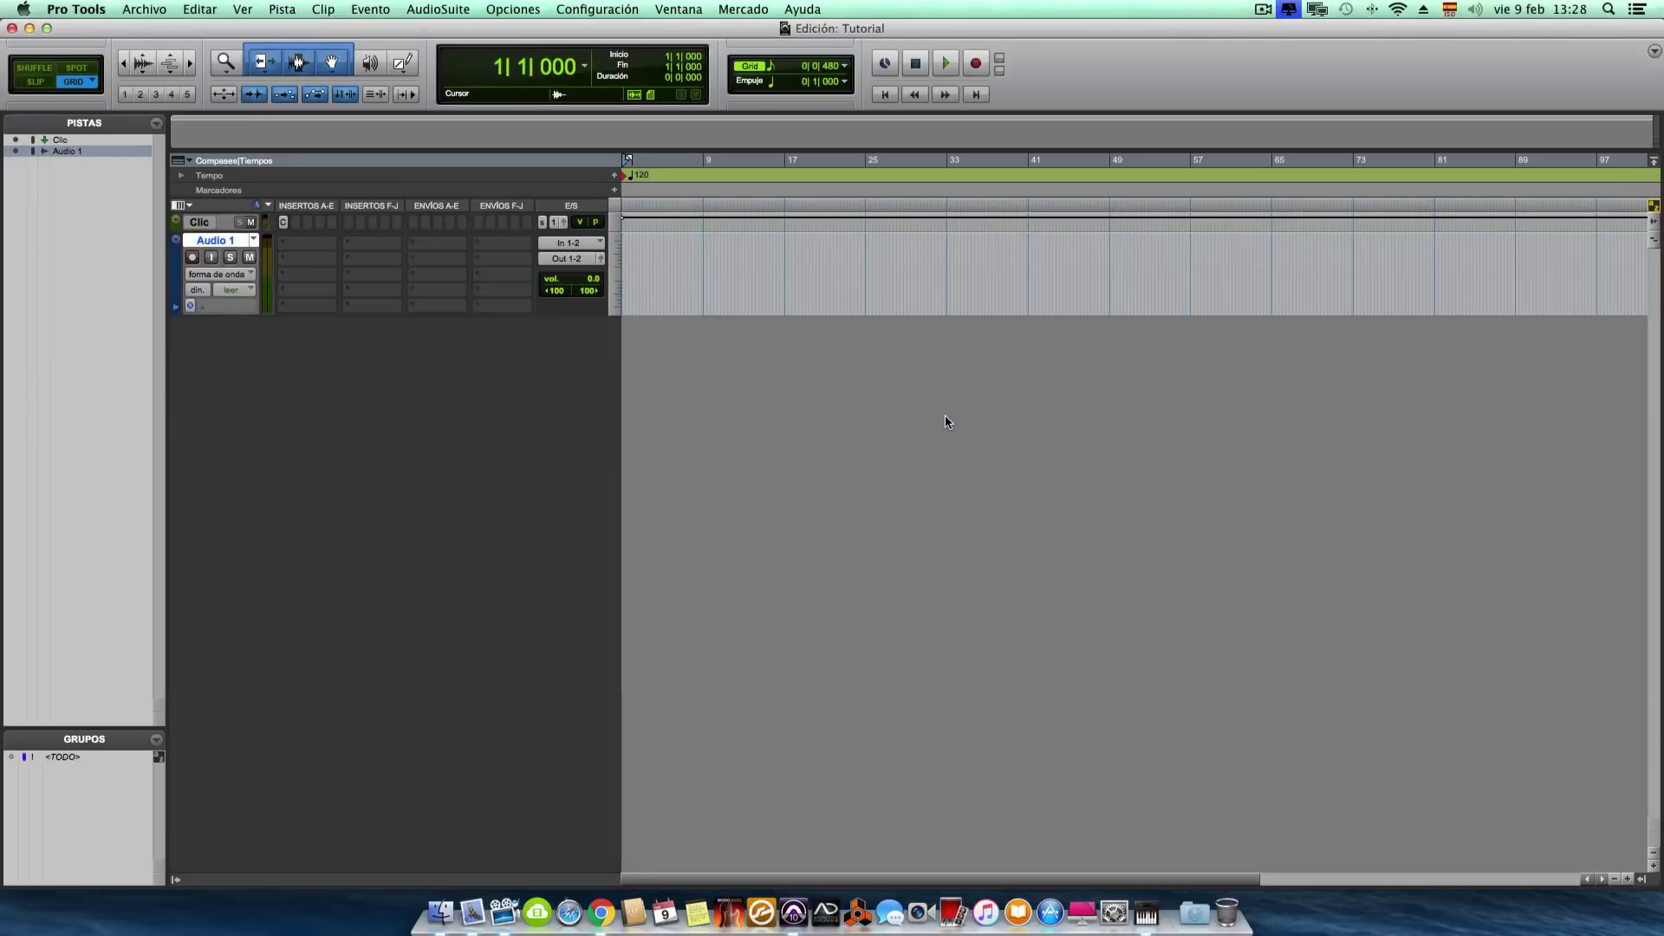
Step: Check which device is selected as the playback engine in the reopened session
{"action": "left_click", "coordinate": [597, 11]}
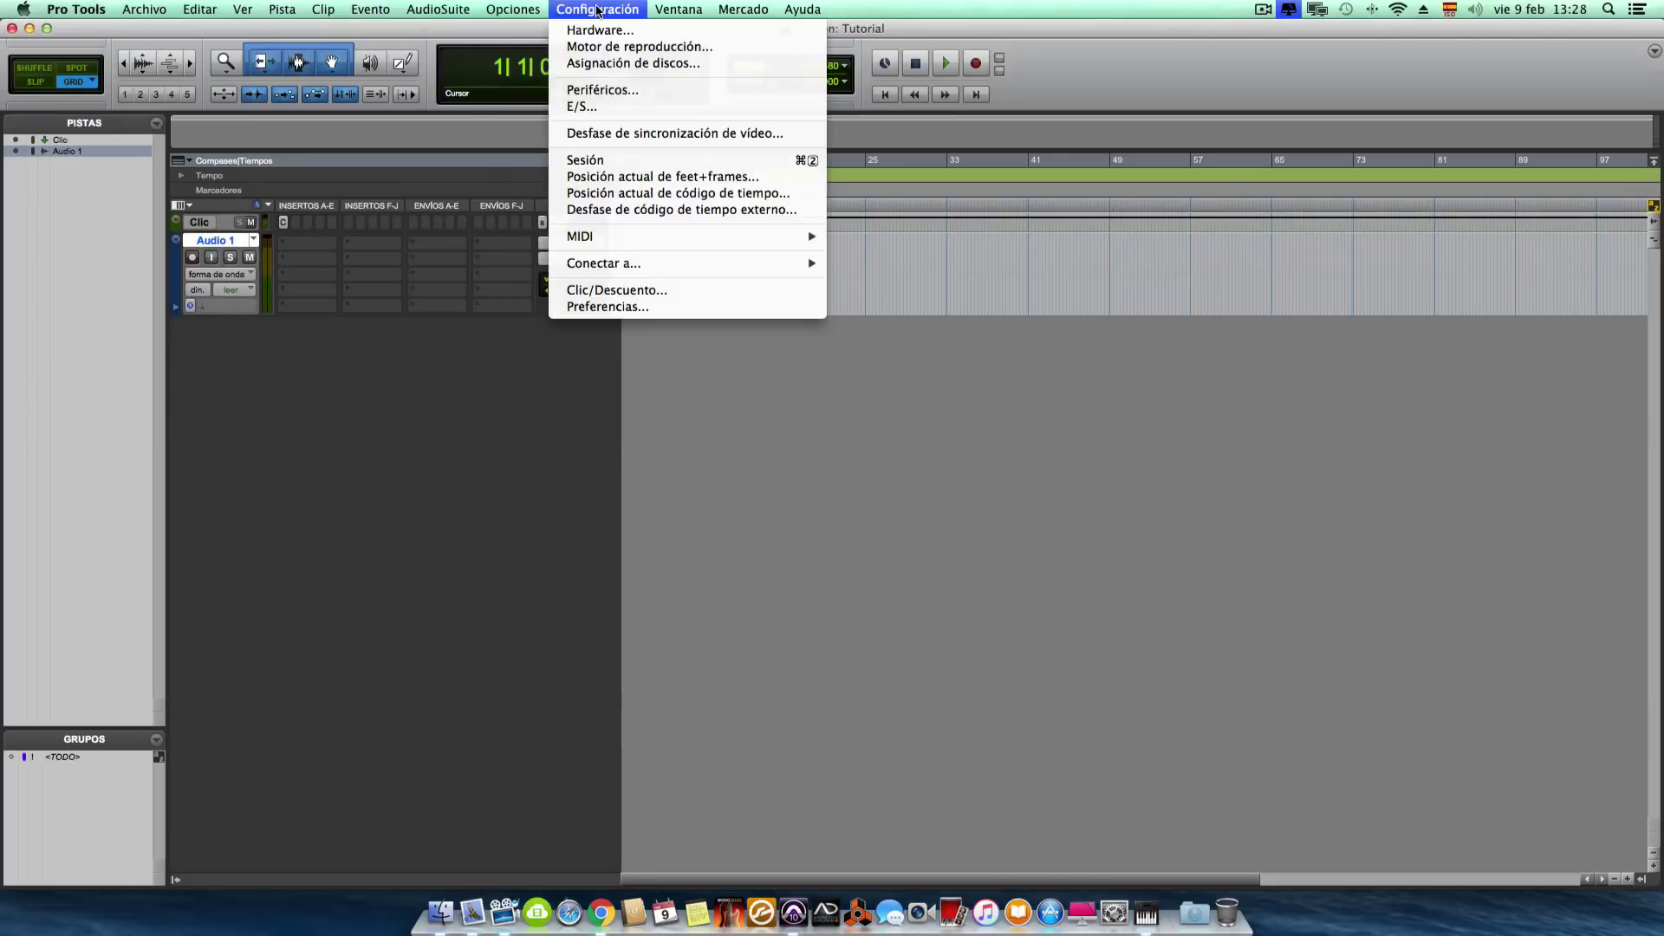
{"action": "left_click", "coordinate": [604, 53]}
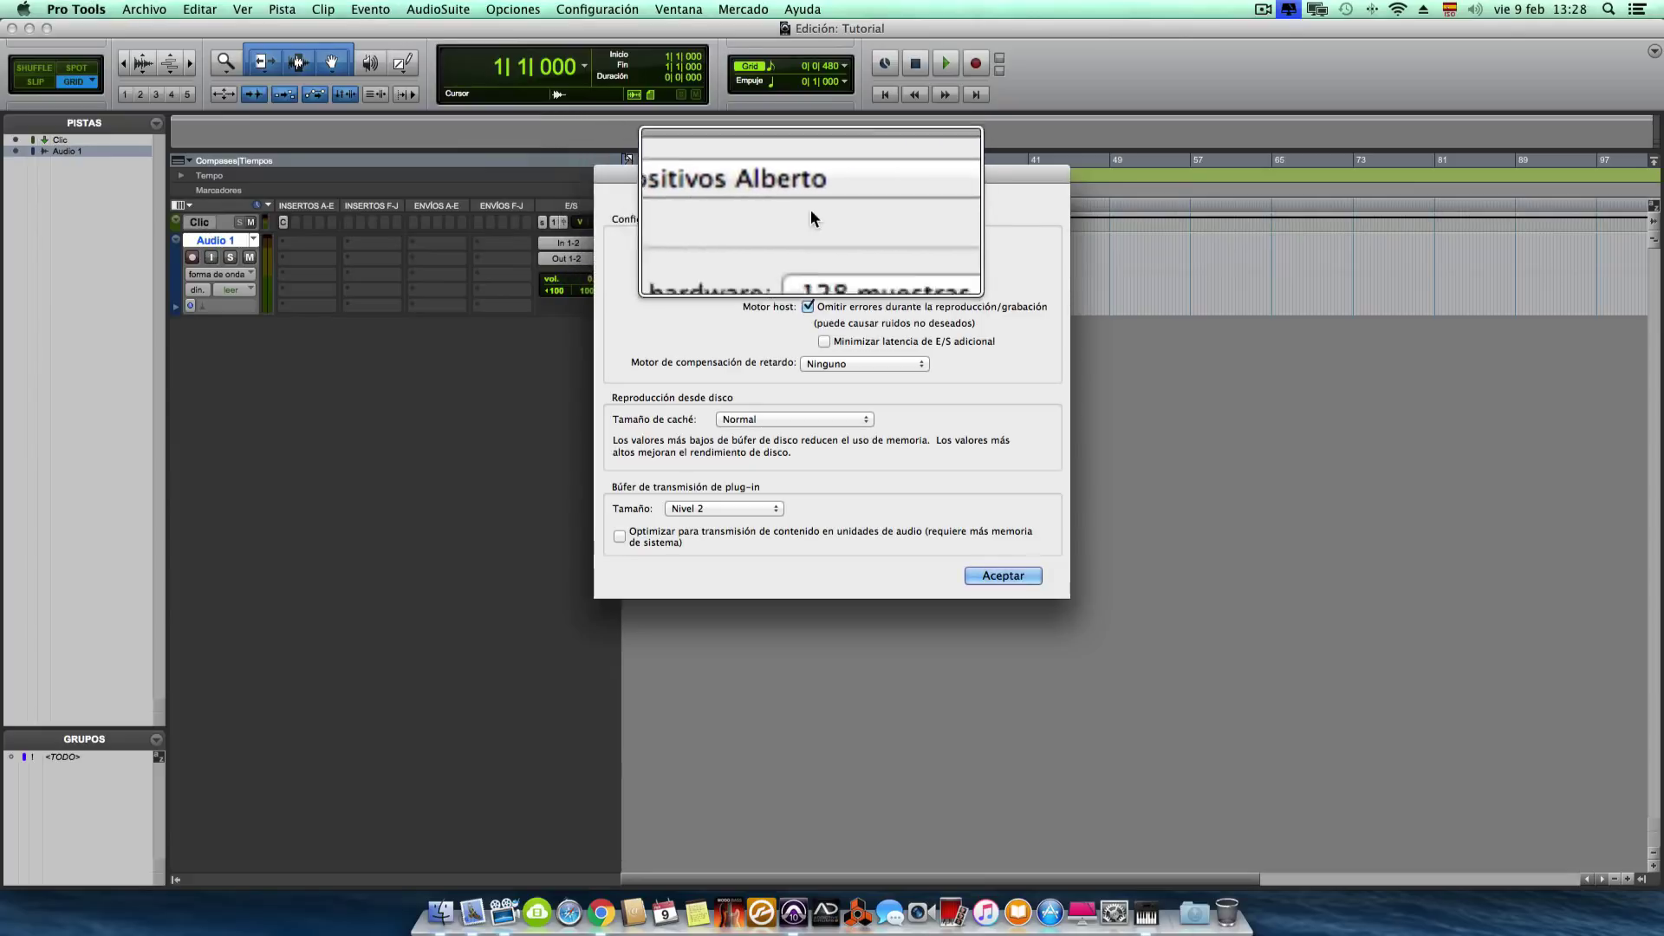
{"action": "left_click", "coordinate": [1005, 577]}
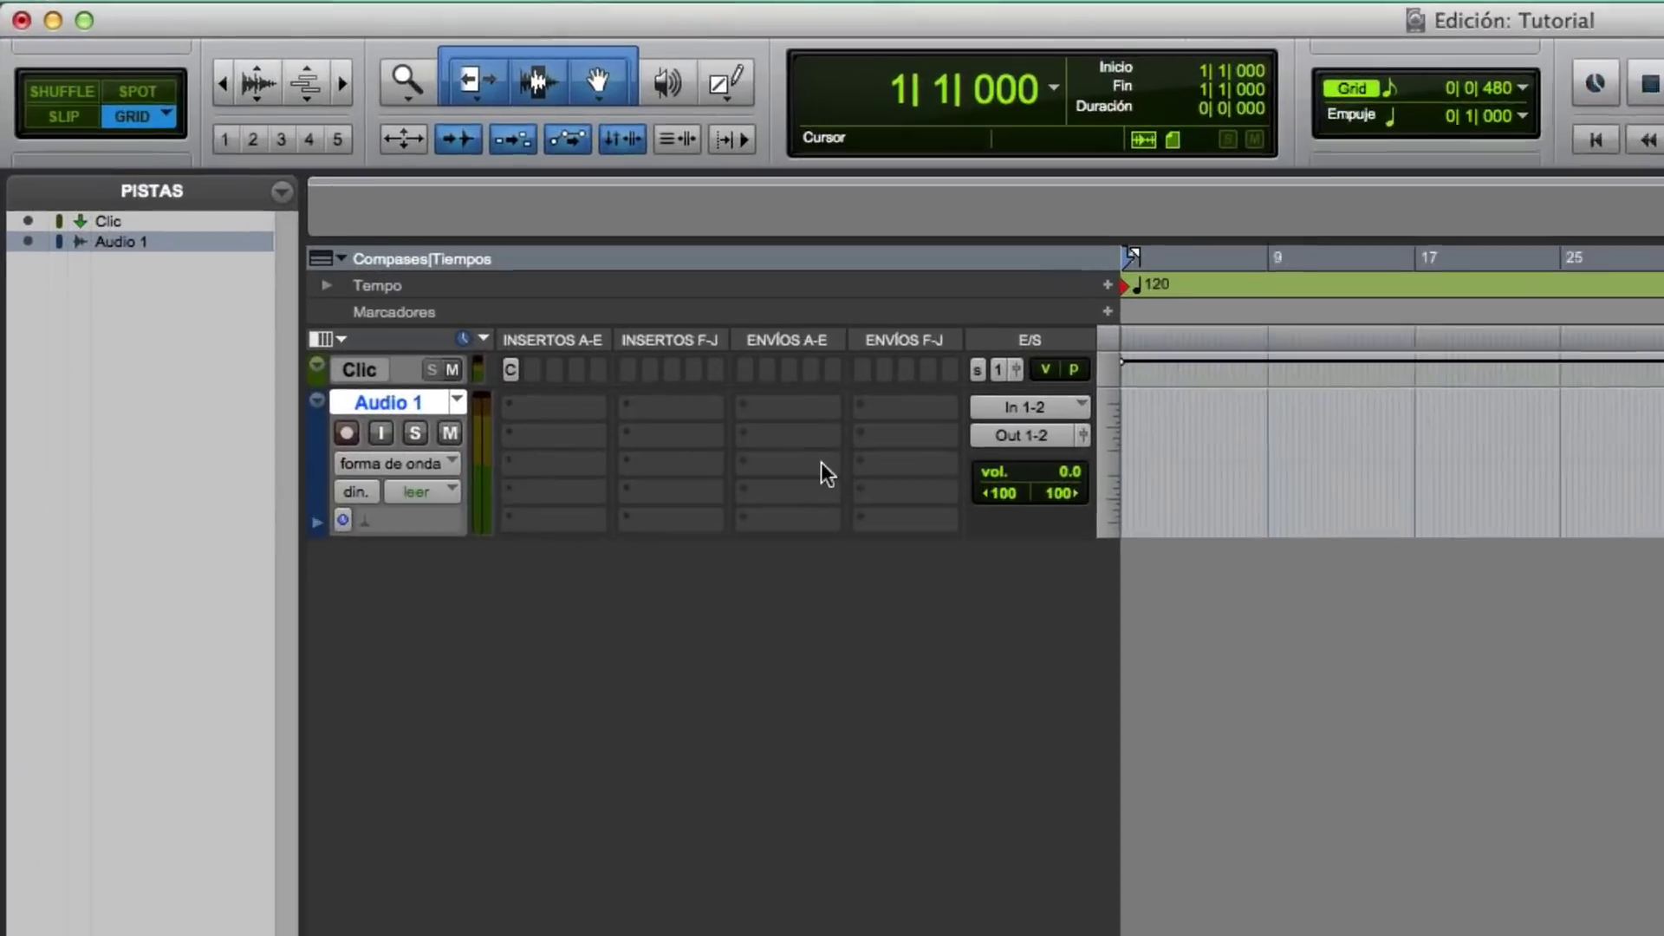
Step: Check the interface inputs and the outputs offered for the Audio 1 track, keeping In 1-2 and Out 1-2
{"action": "left_click", "coordinate": [1048, 411]}
{"action": "mouse_move", "coordinate": [1068, 411]}
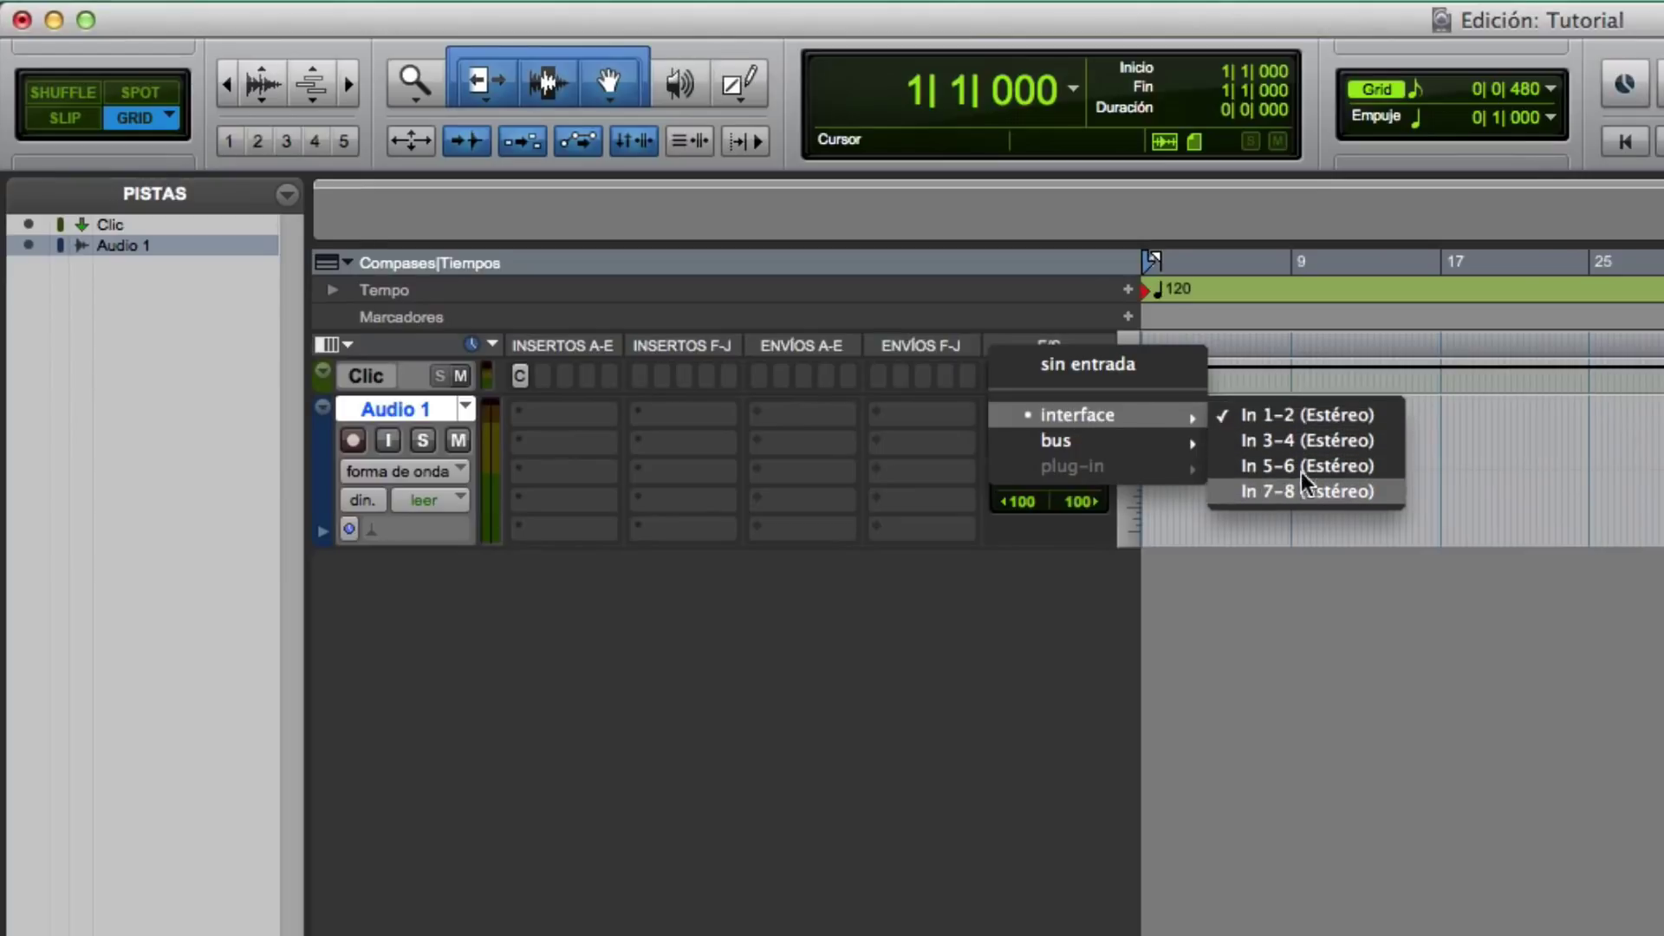
{"action": "left_click", "coordinate": [1298, 414]}
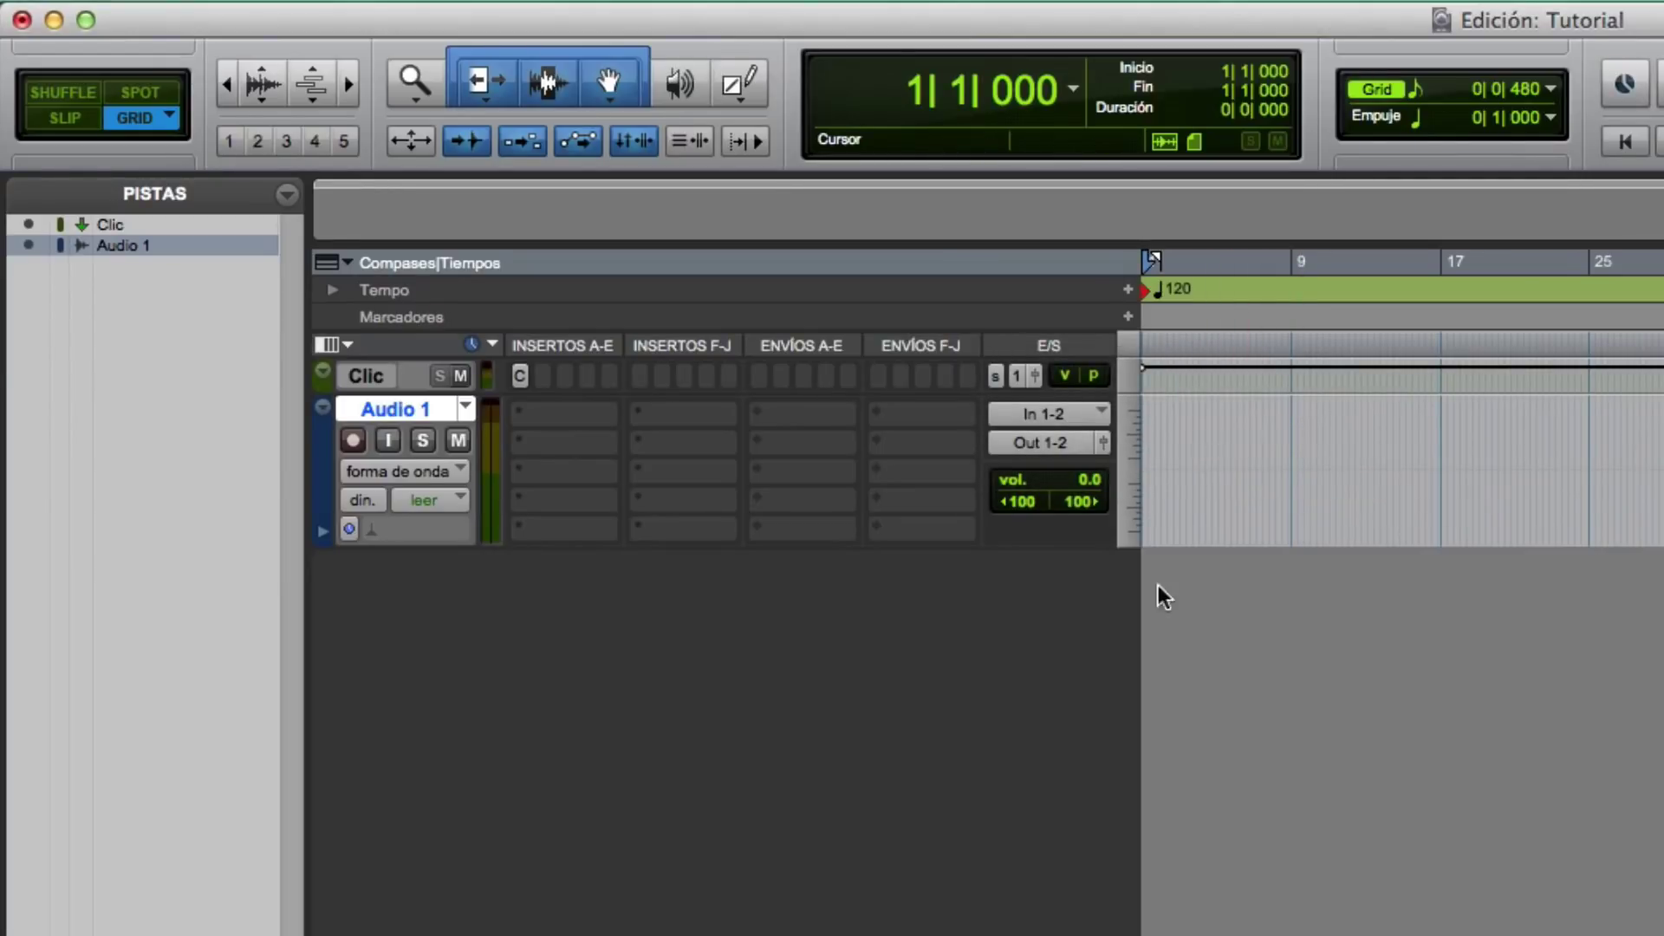
{"action": "left_click", "coordinate": [1046, 447]}
{"action": "mouse_move", "coordinate": [1046, 447]}
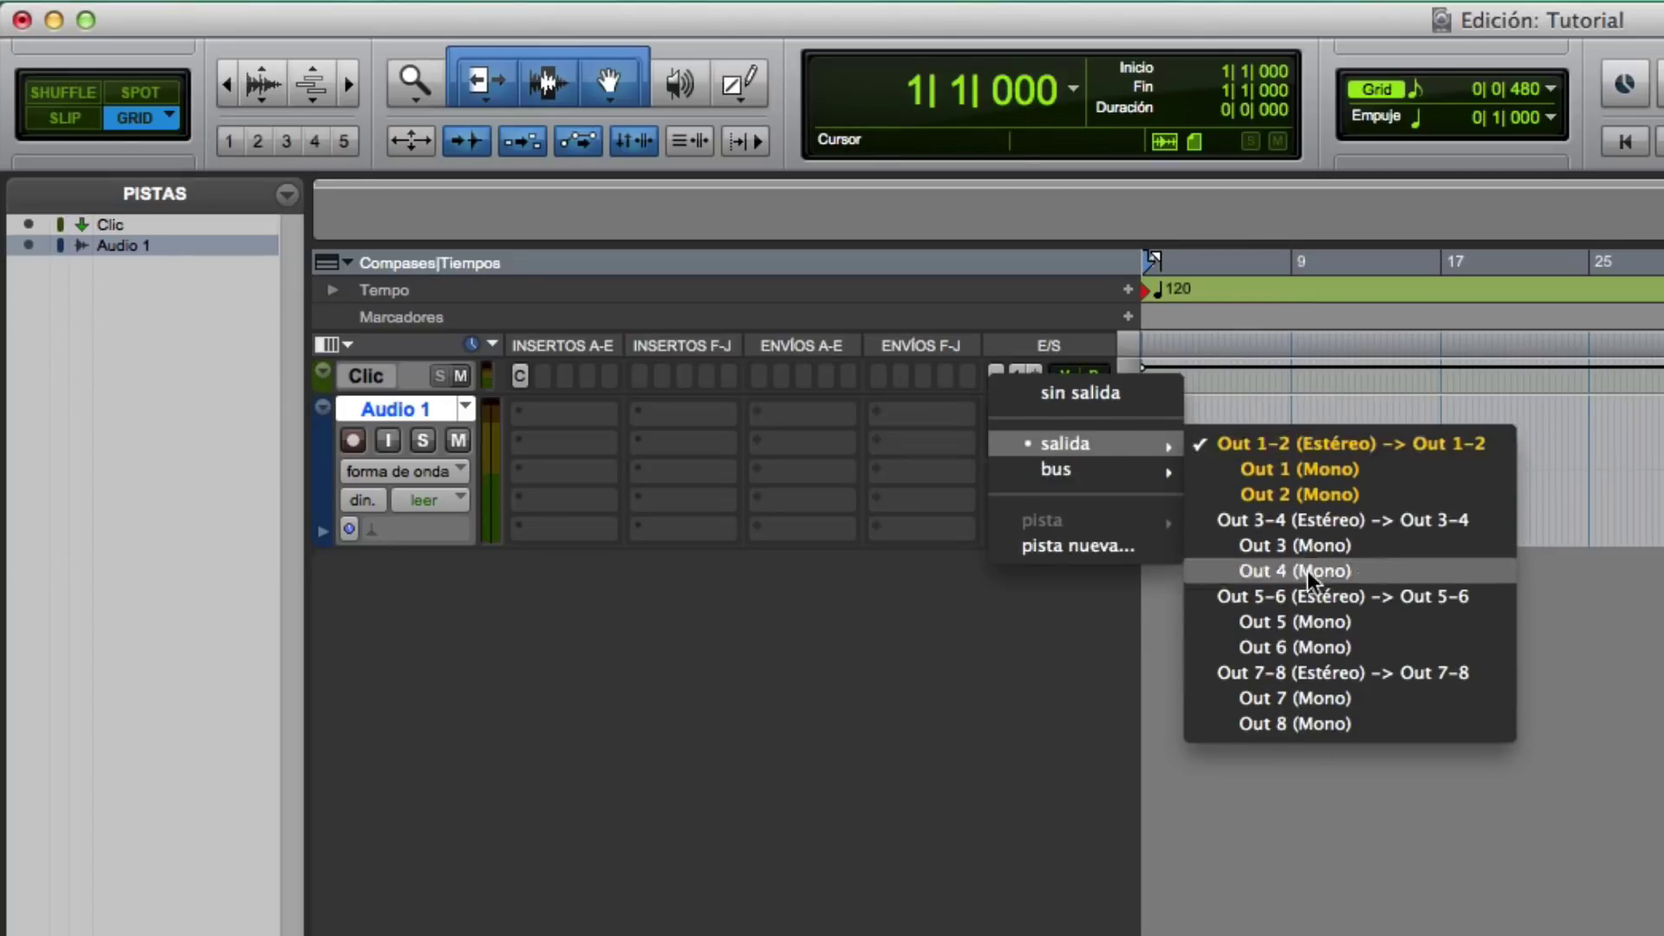
{"action": "left_click", "coordinate": [1010, 713]}
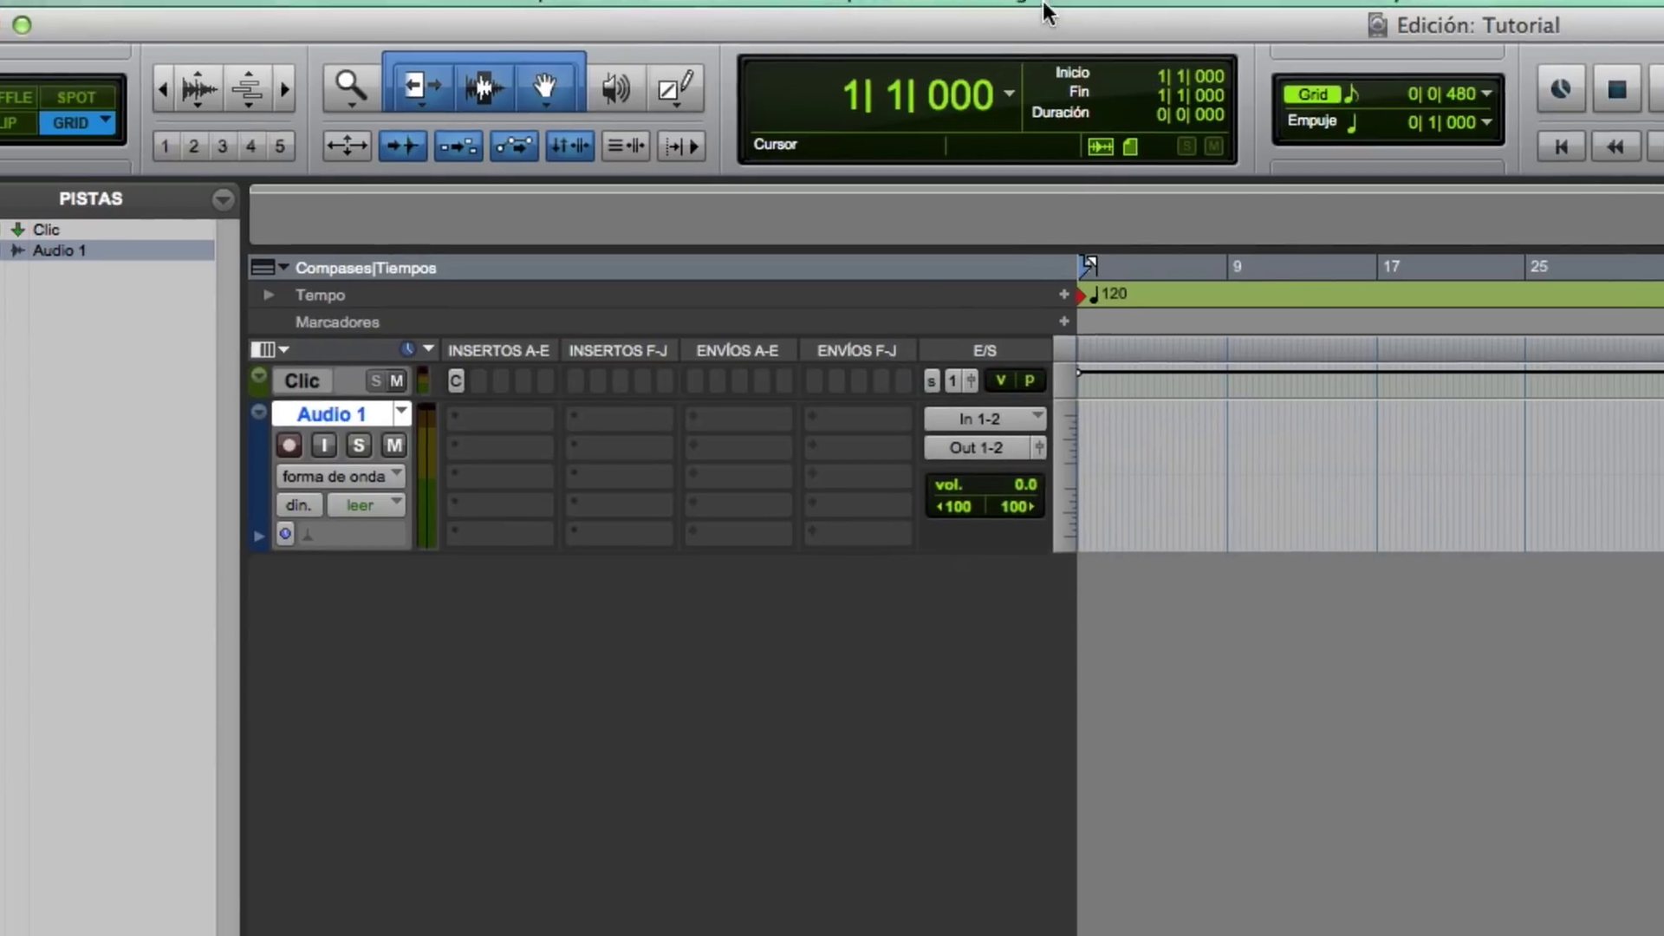
Step: In the I/O setup, reset the input paths to the default so they cover all channels of the aggregate device
{"action": "left_click", "coordinate": [1036, 2]}
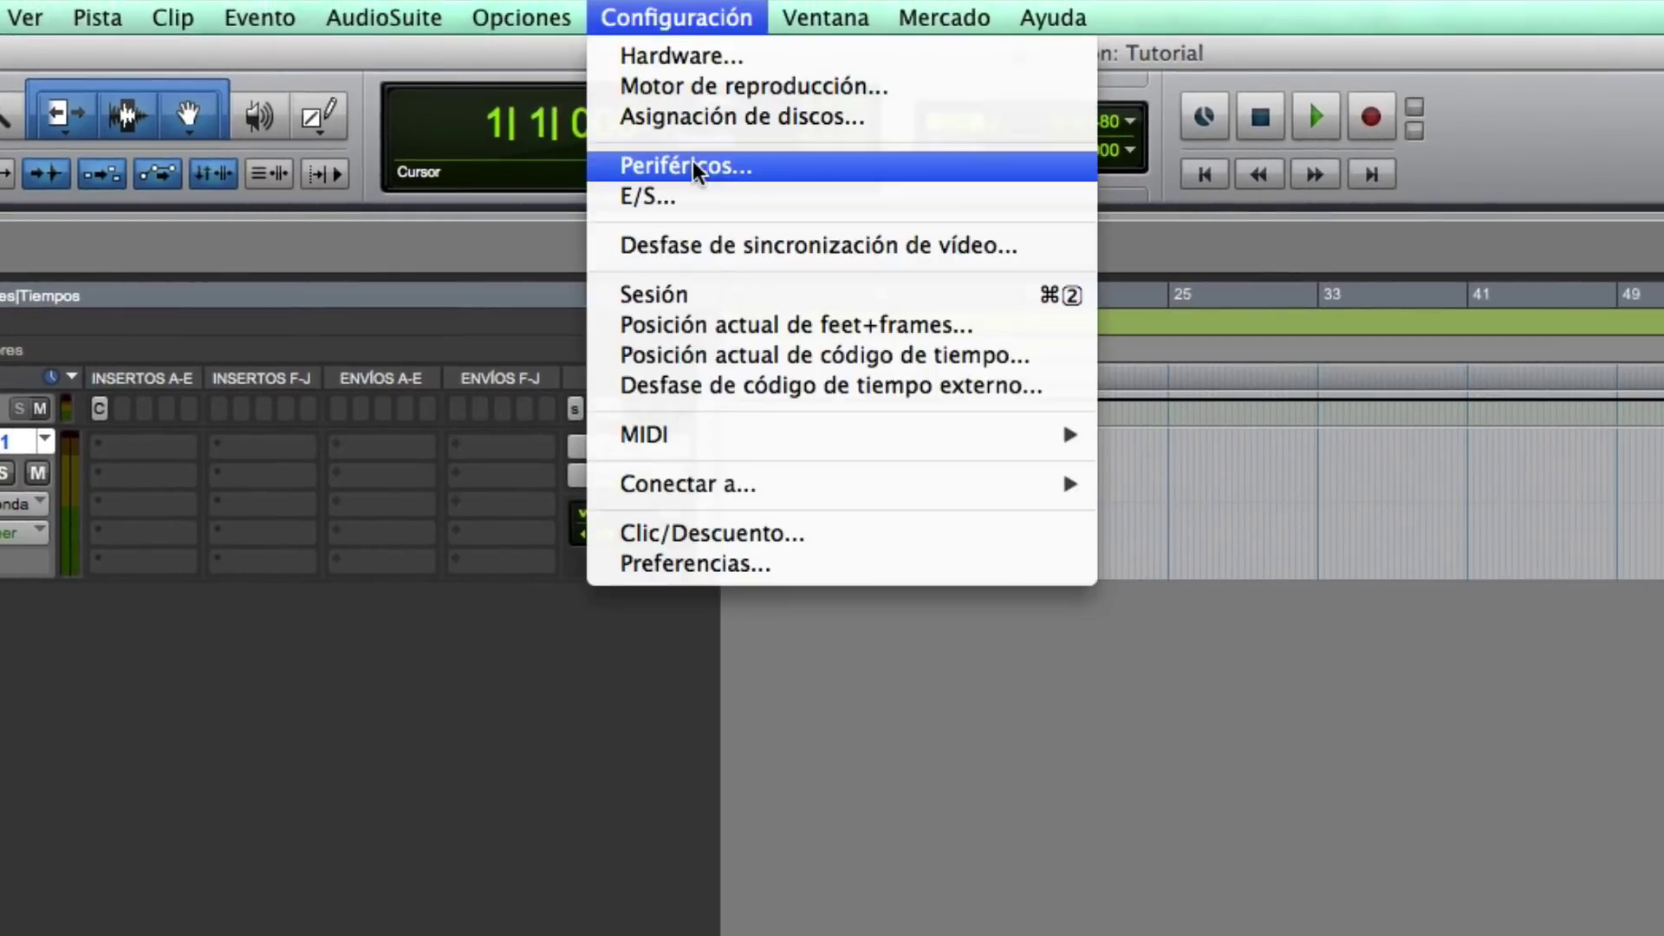
{"action": "left_click", "coordinate": [671, 195]}
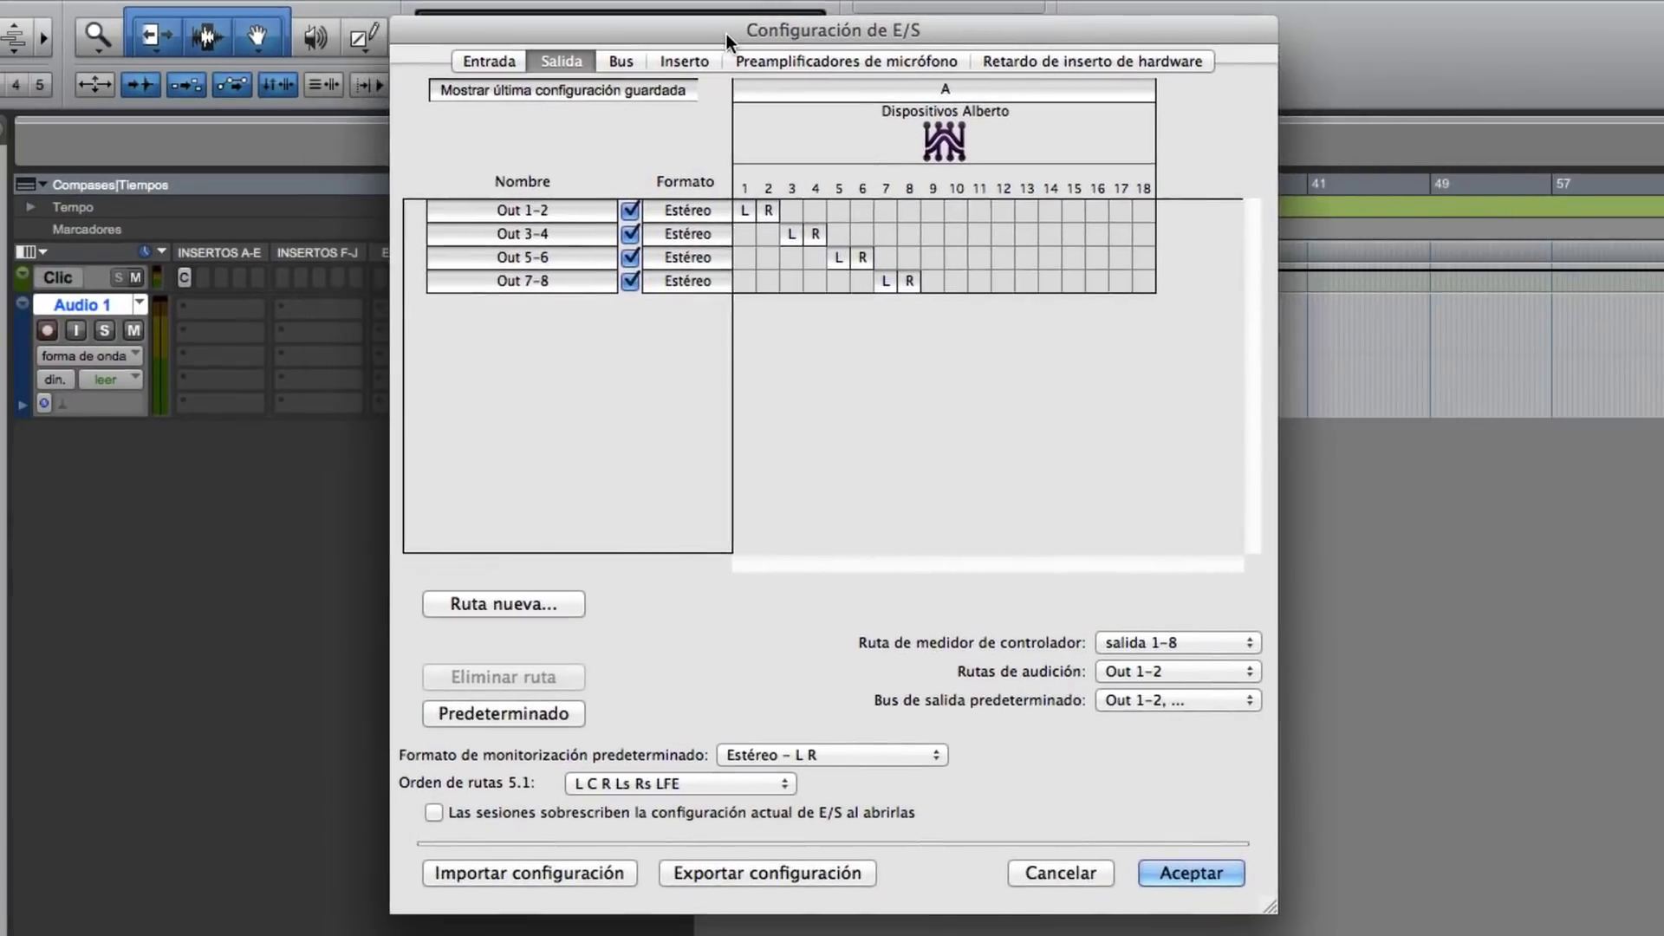
{"action": "left_click", "coordinate": [508, 59]}
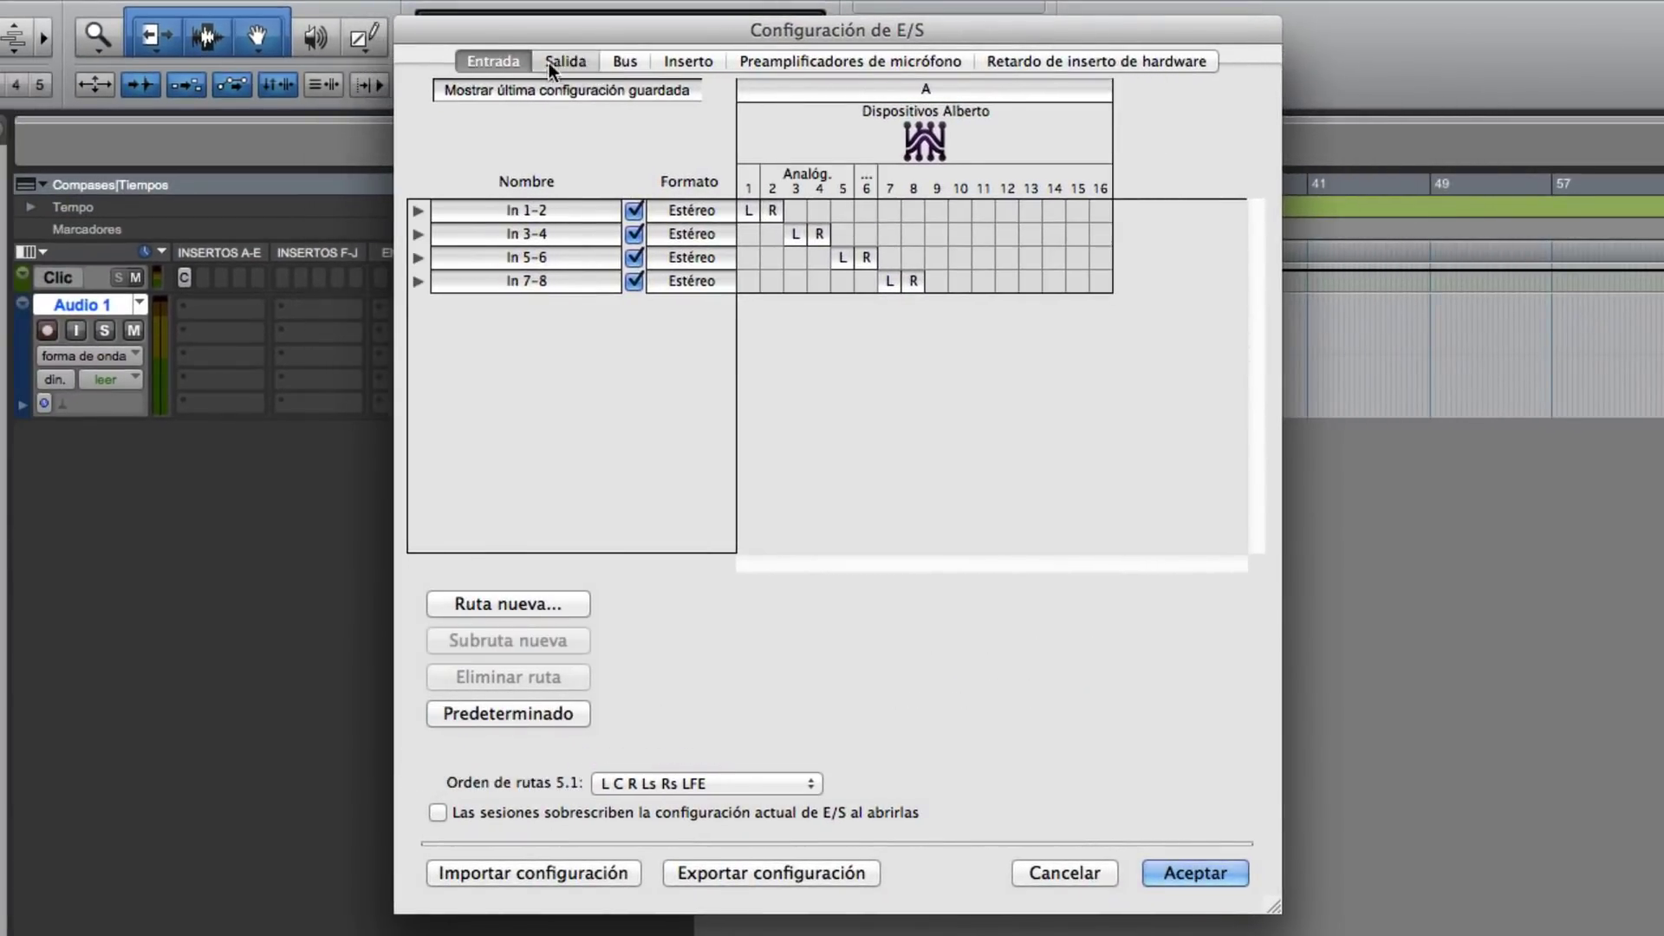
{"action": "left_click", "coordinate": [548, 63]}
{"action": "left_click", "coordinate": [496, 63]}
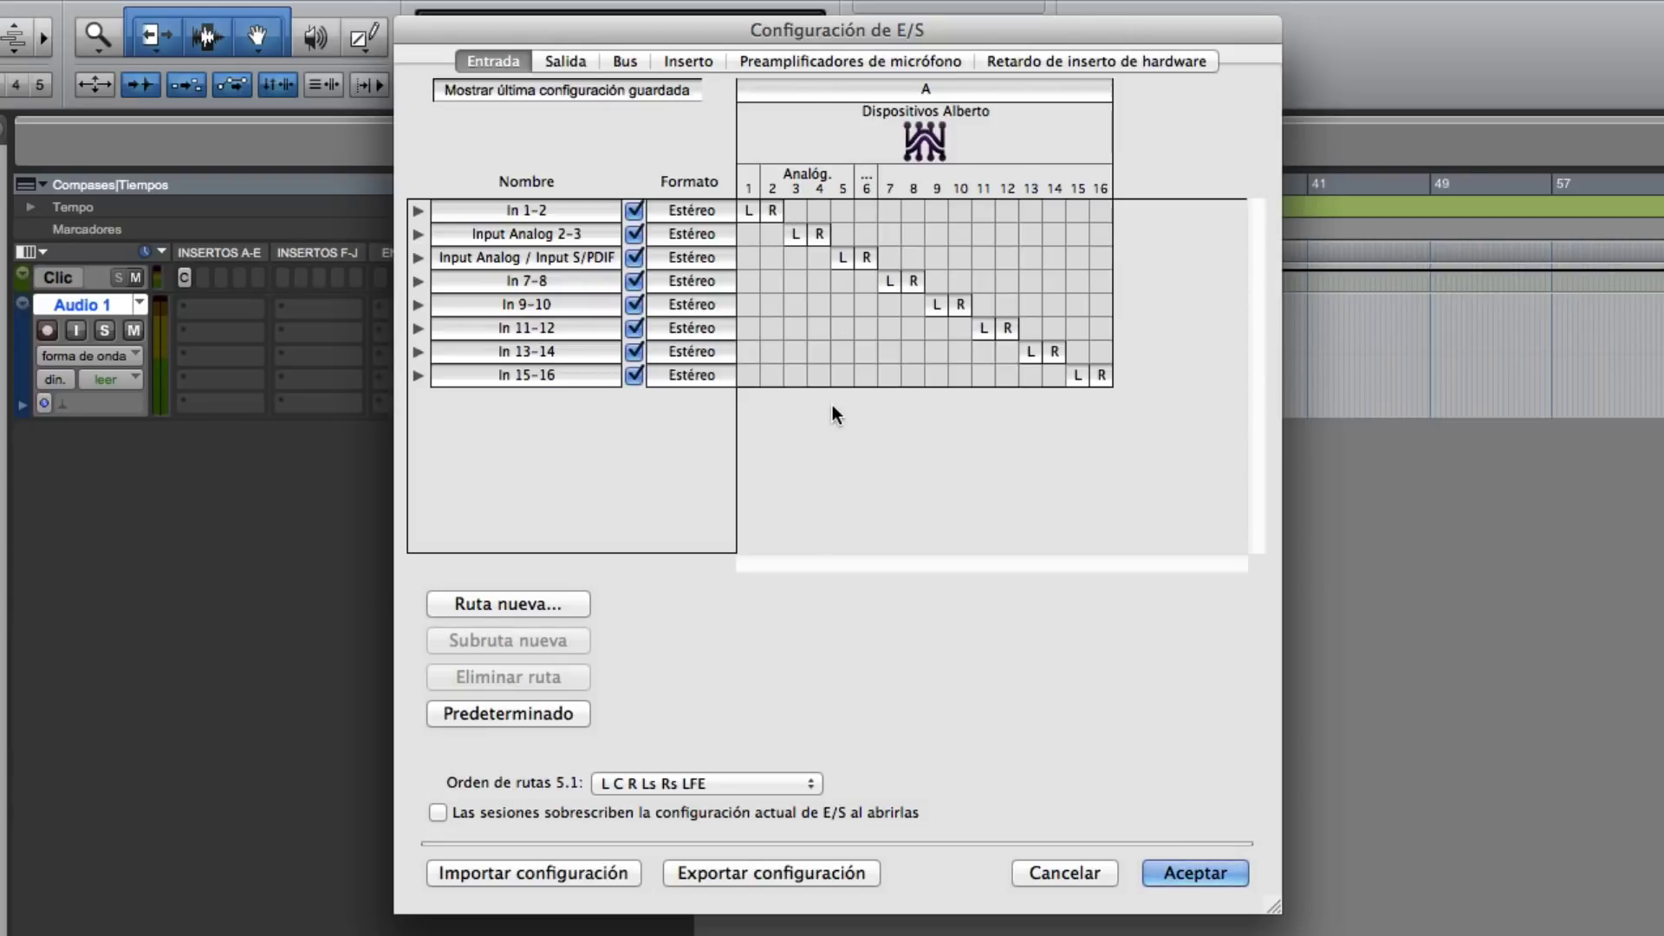
Step: Reset the output paths to the default for the aggregate device and accept the I/O setup
{"action": "left_click", "coordinate": [565, 60]}
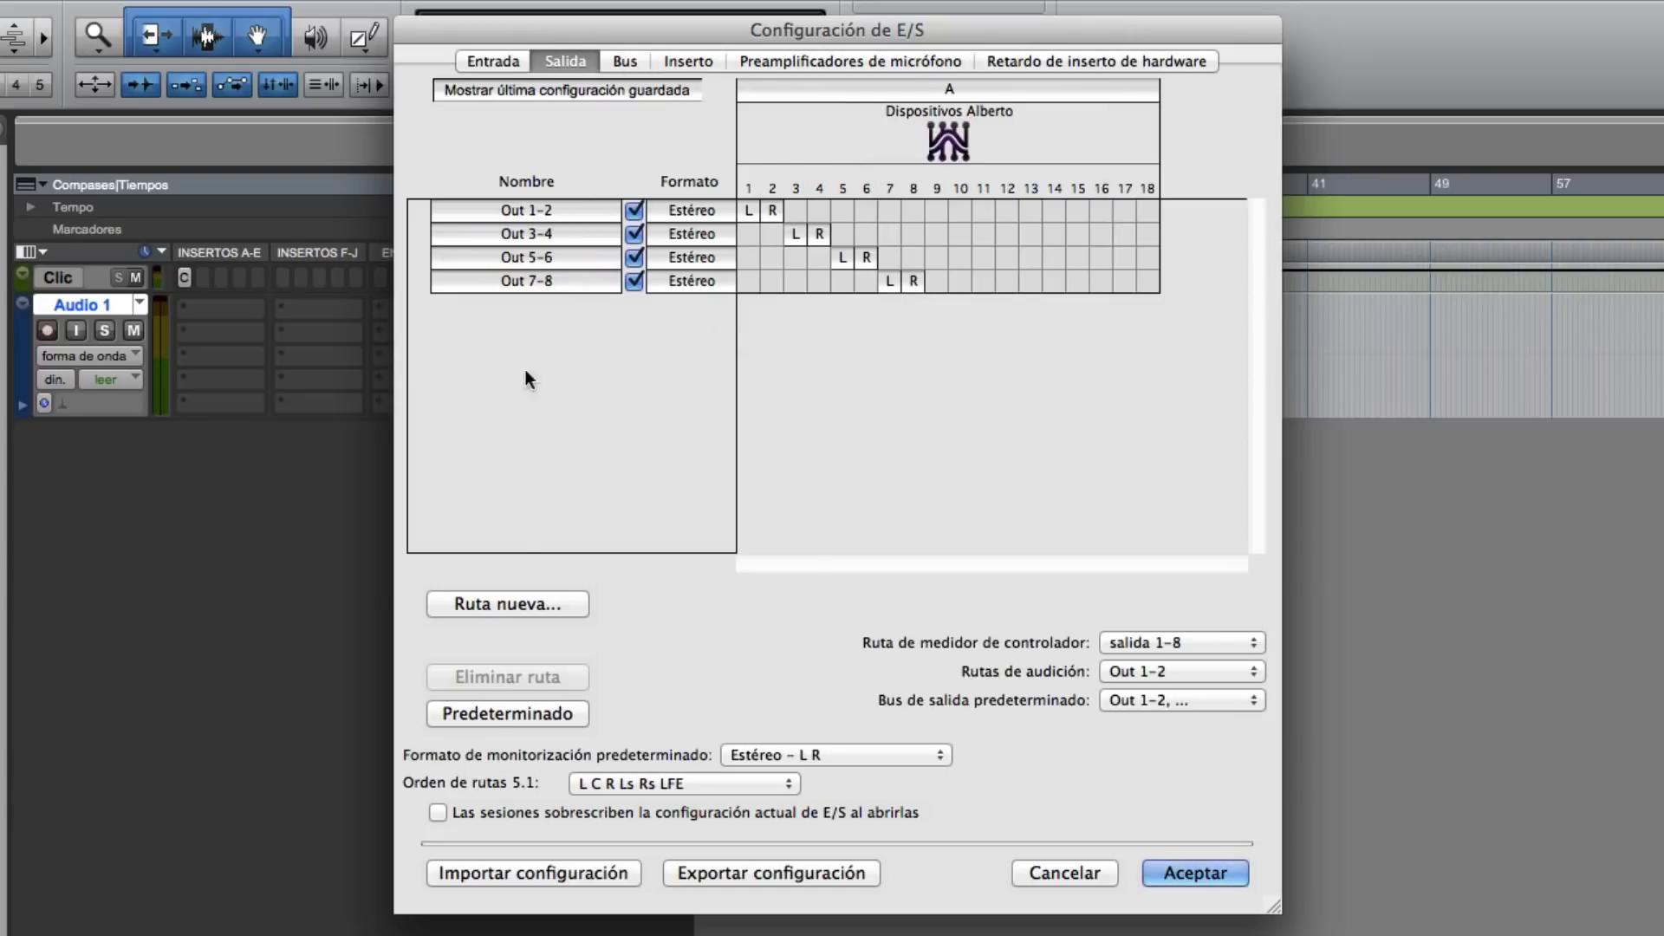
{"action": "left_click", "coordinate": [500, 715]}
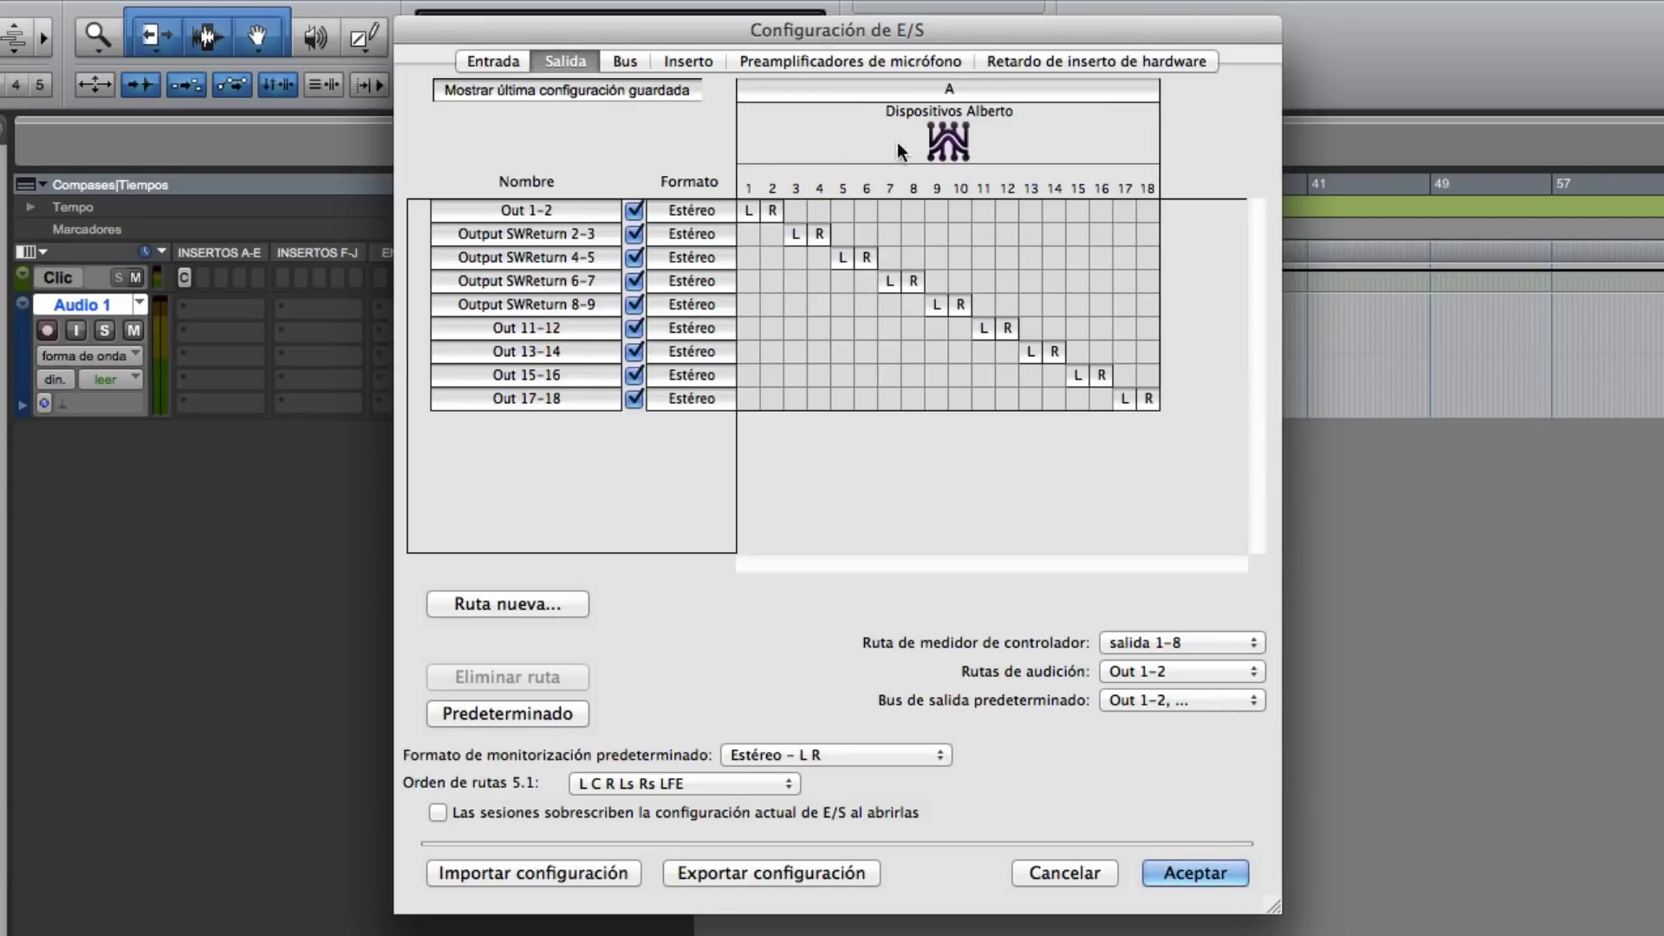
{"action": "left_click_drag", "start_coordinate": [975, 30], "coordinate": [1281, 0]}
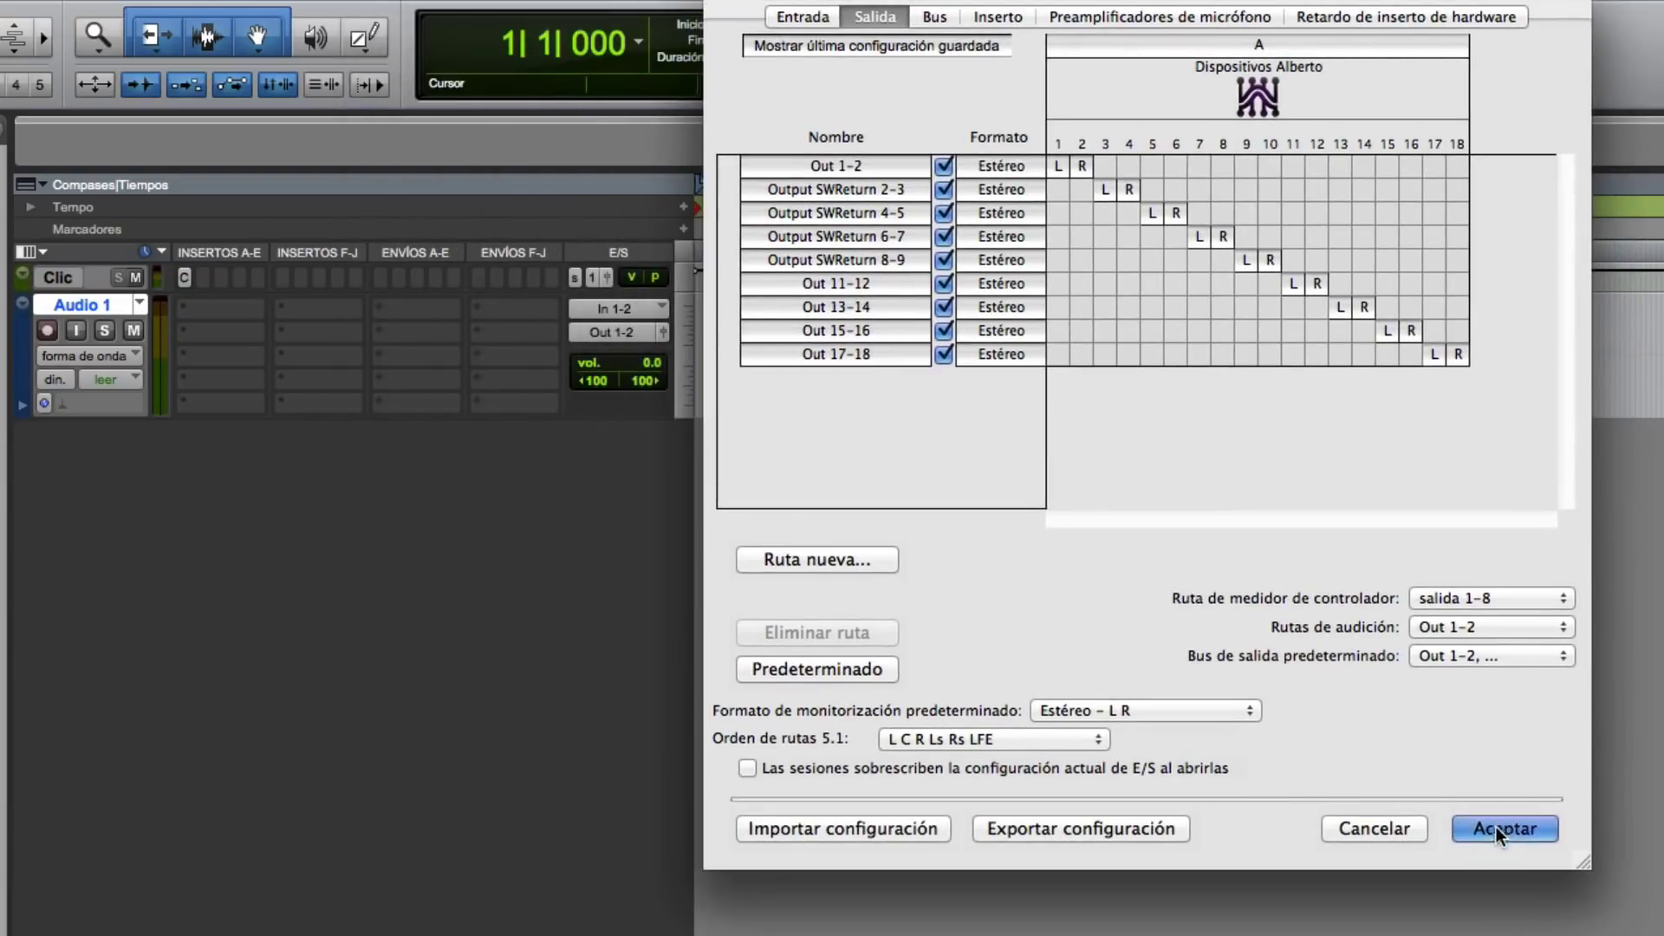
{"action": "left_click", "coordinate": [1504, 828]}
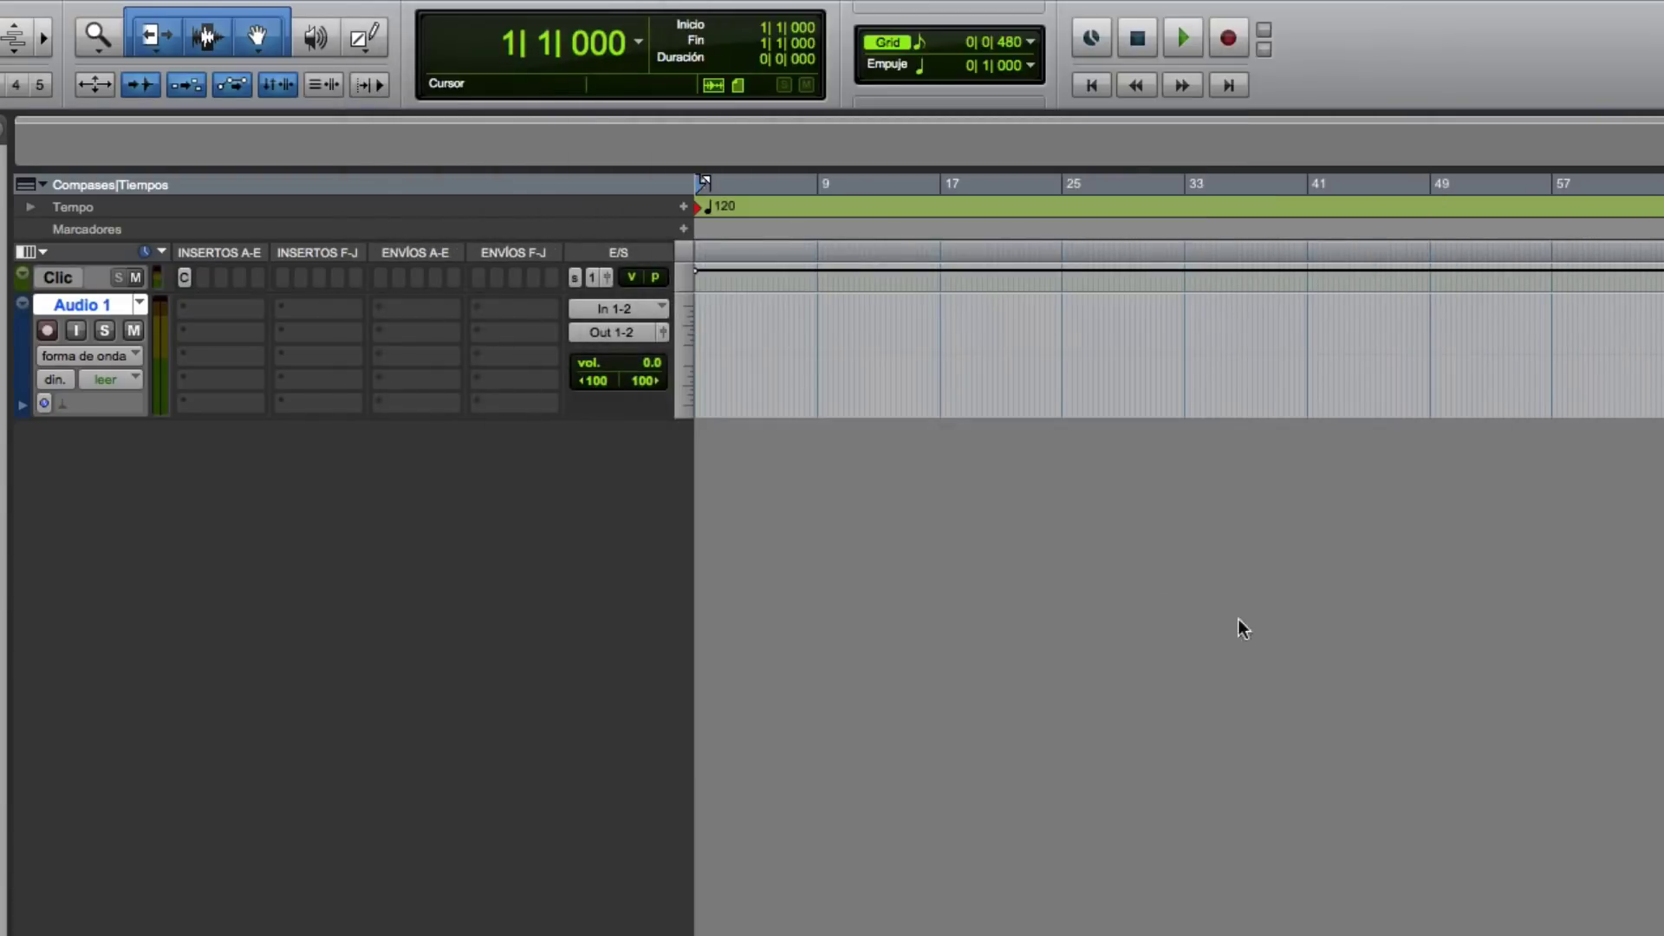
Step: Review the expanded input and output lists of the Audio 1 track, leaving In 1-2 and Out 1-2 selected
{"action": "left_click", "coordinate": [626, 305]}
{"action": "mouse_move", "coordinate": [627, 310]}
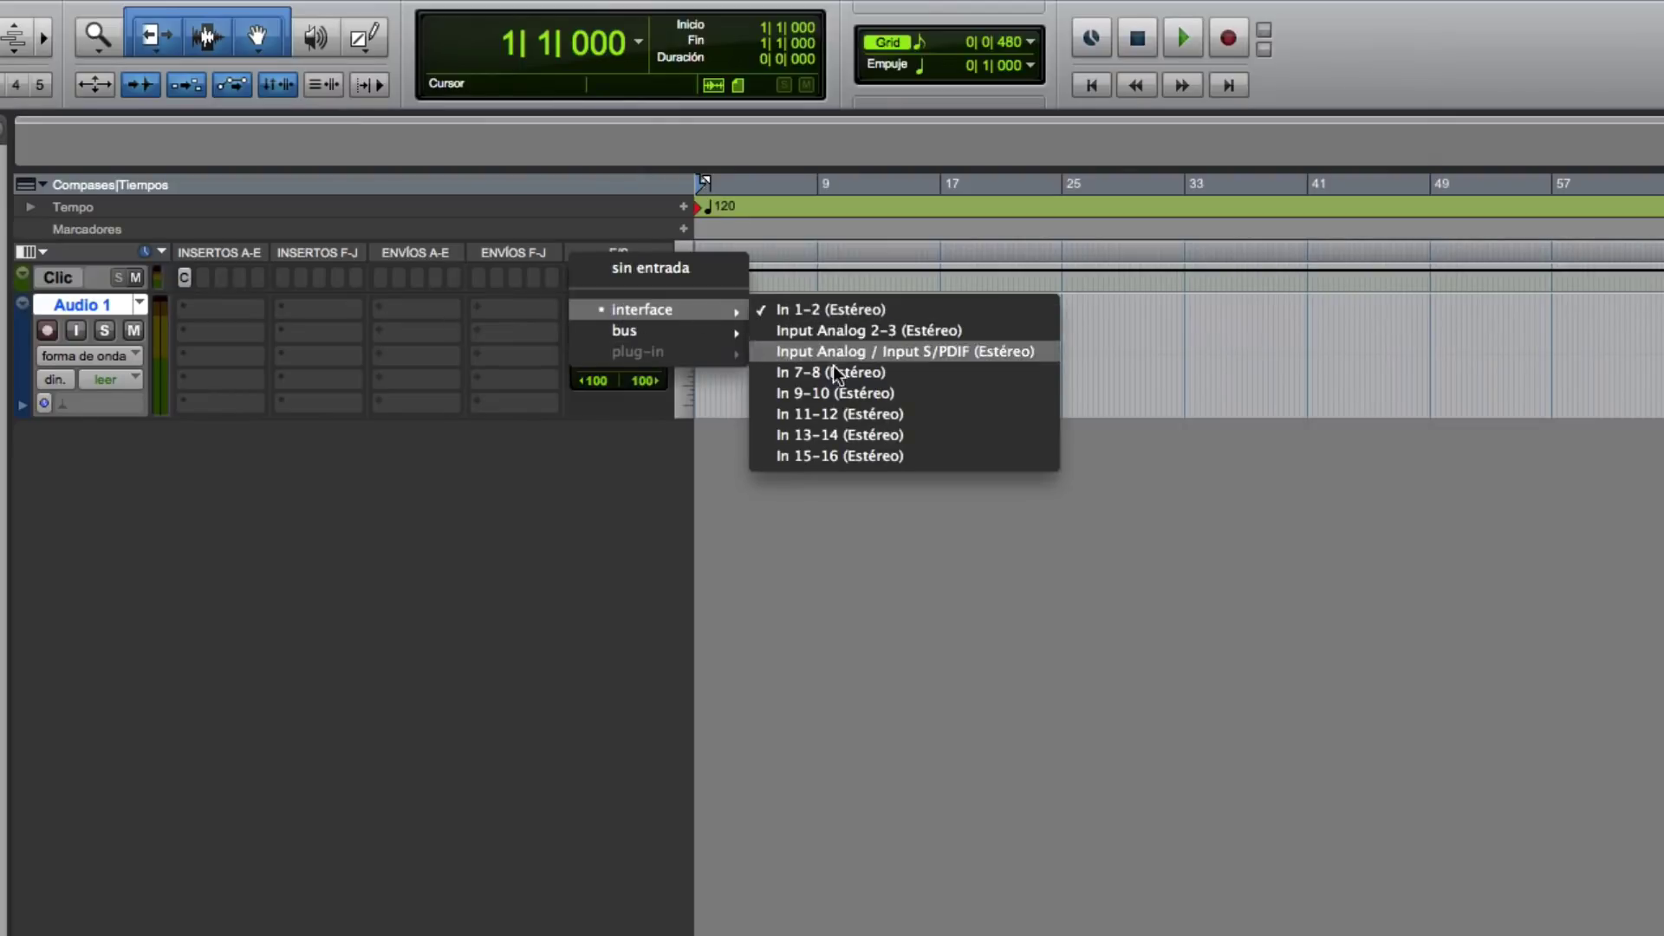
{"action": "left_click", "coordinate": [844, 308]}
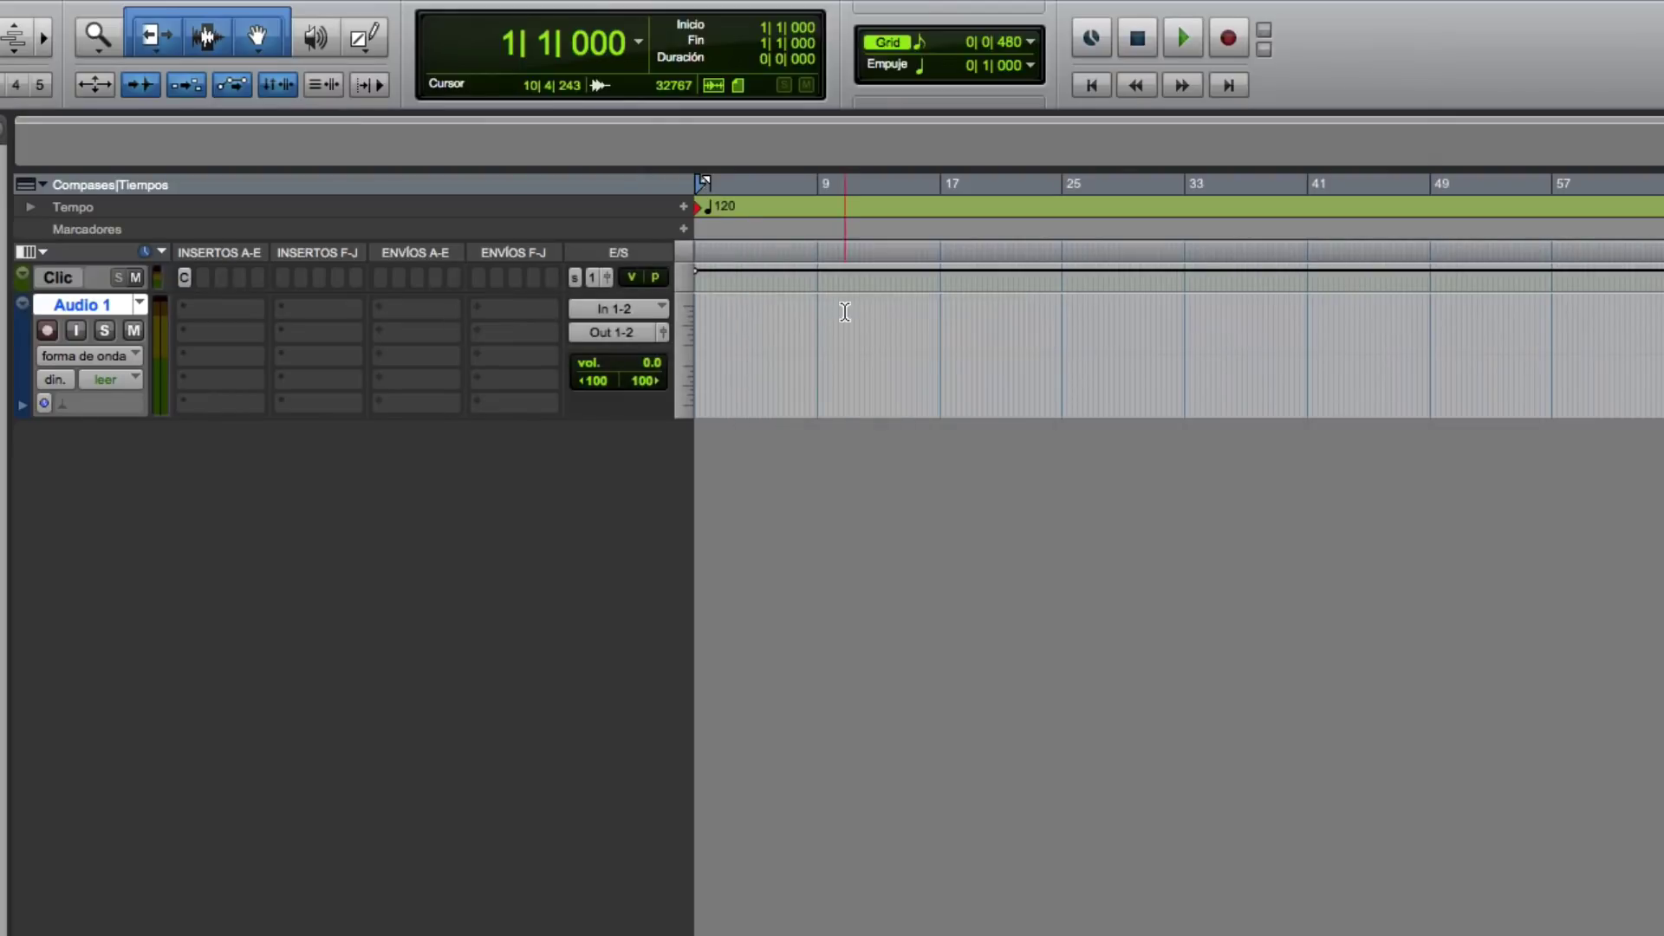
{"action": "left_click", "coordinate": [639, 332]}
{"action": "mouse_move", "coordinate": [655, 332]}
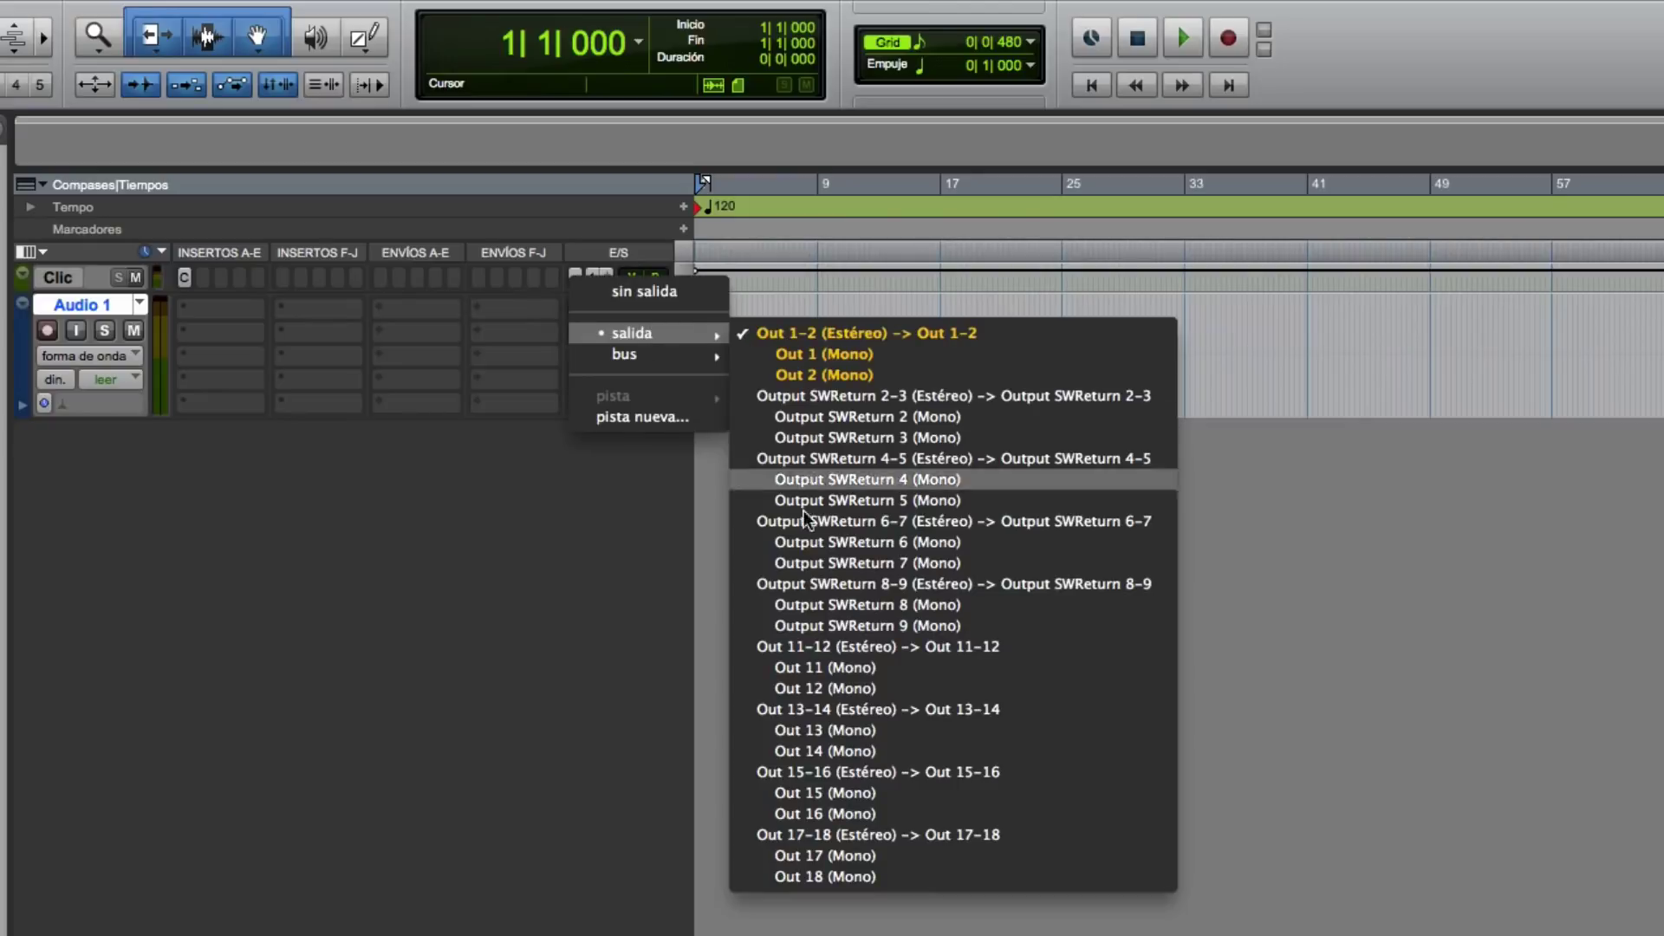
{"action": "left_click", "coordinate": [813, 333]}
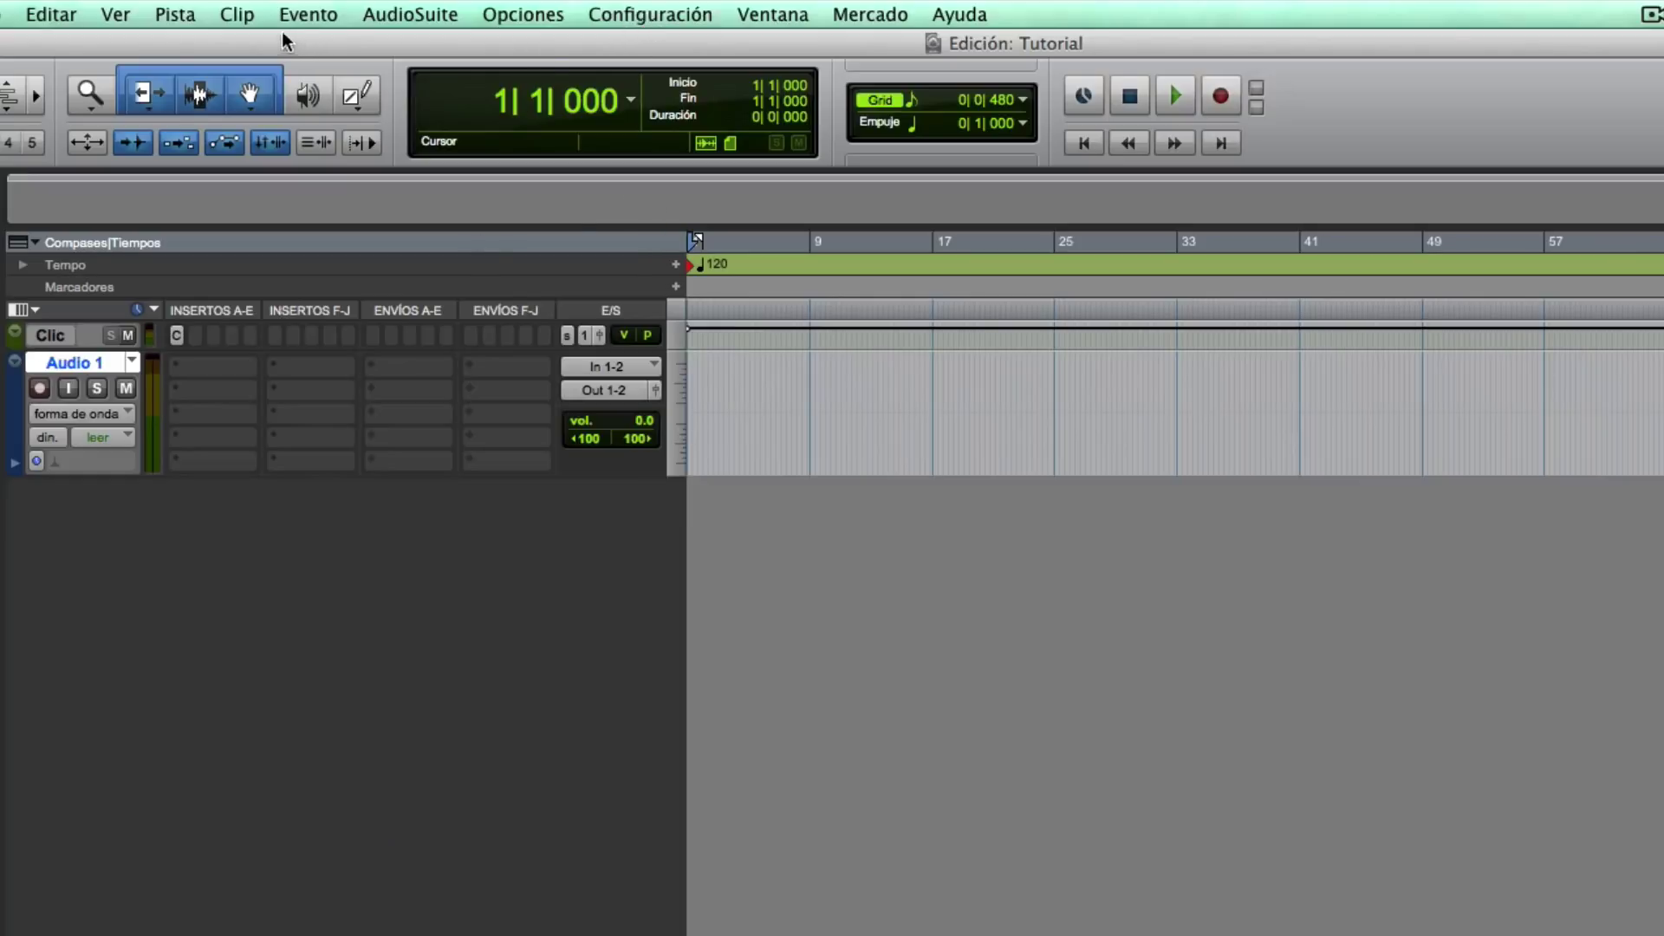
Step: Create four new stereo audio tracks
{"action": "left_click", "coordinate": [190, 21]}
{"action": "left_click", "coordinate": [220, 45]}
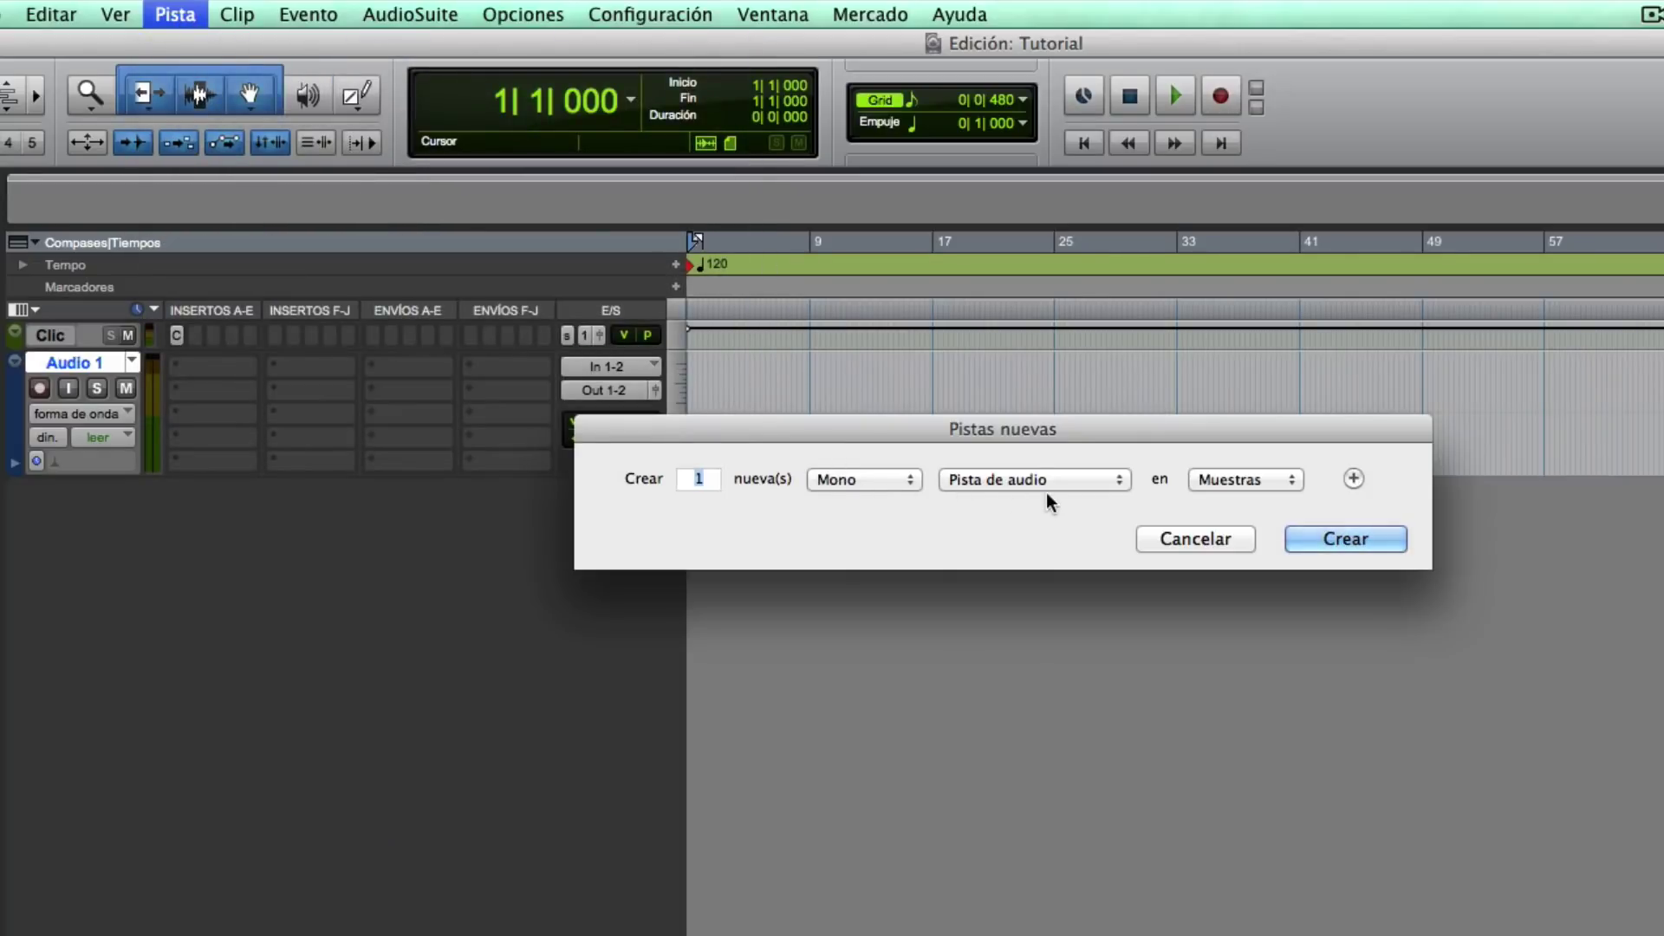
{"action": "left_click", "coordinate": [874, 480]}
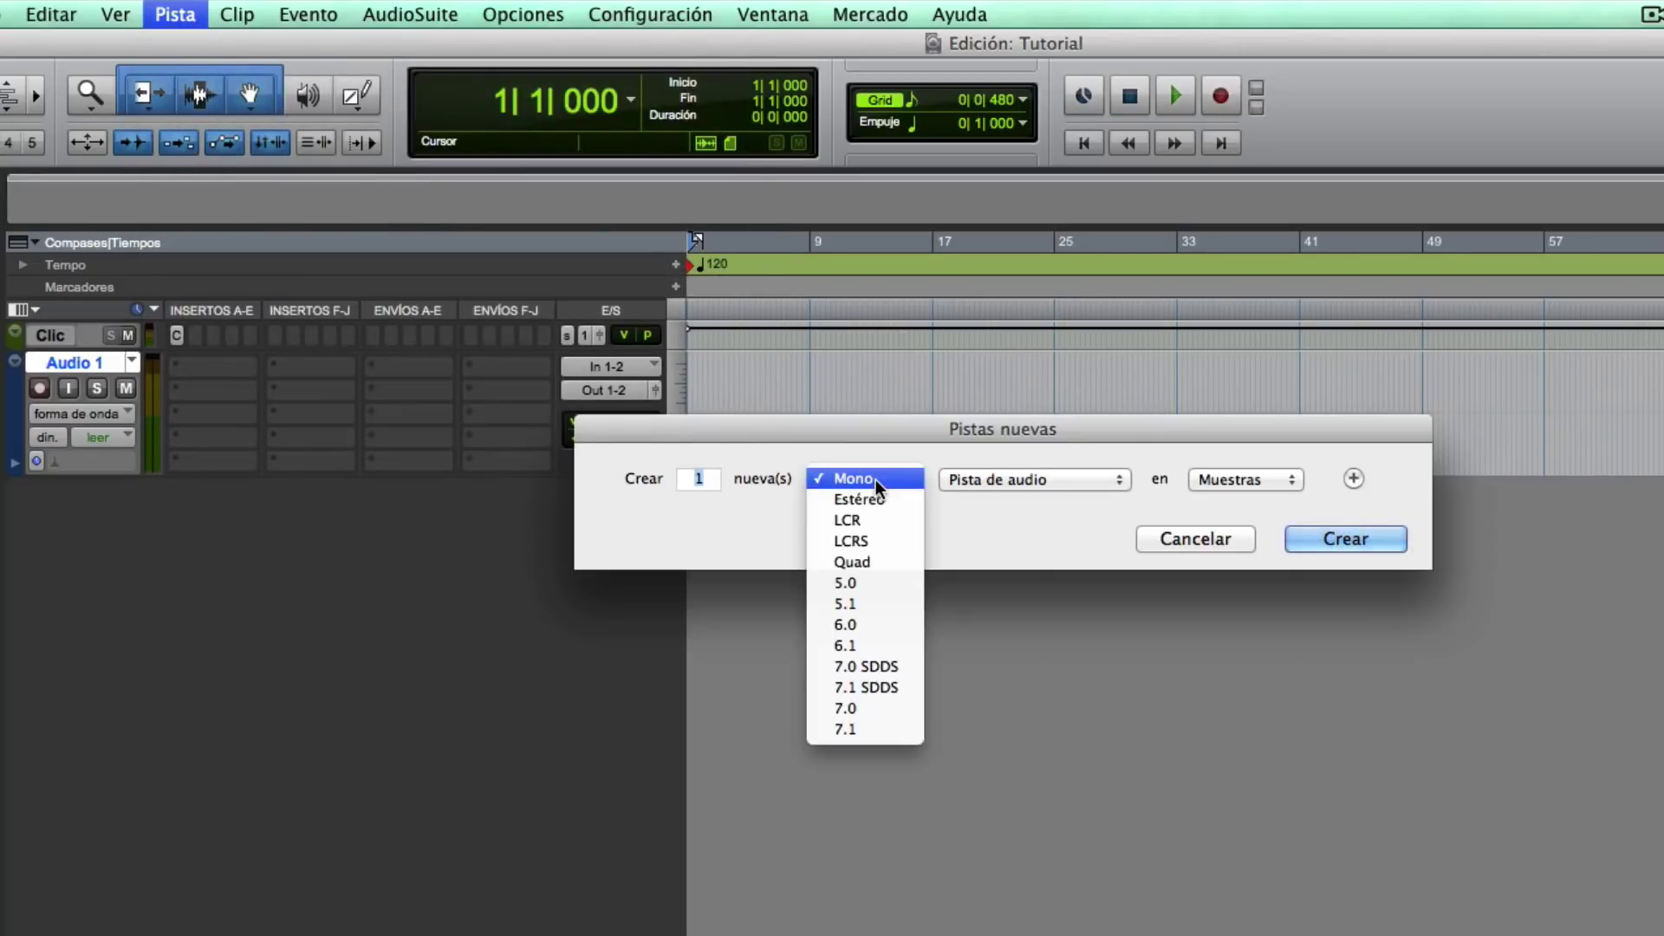
{"action": "left_click", "coordinate": [871, 494]}
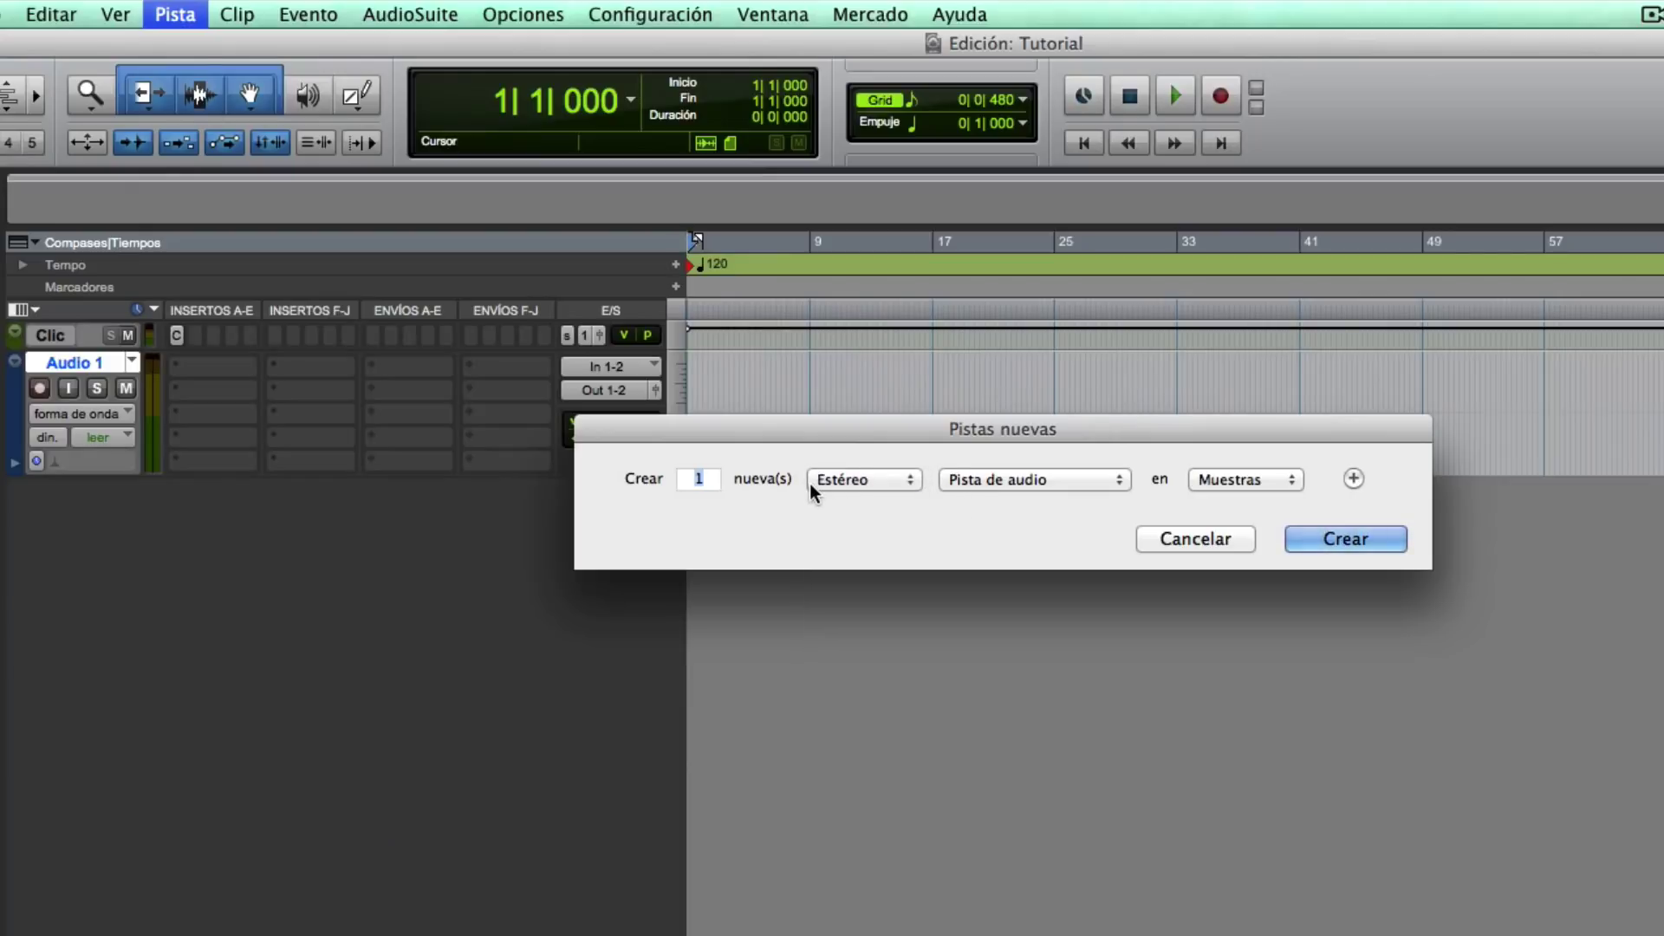
{"action": "type", "text": "4"}
{"action": "left_click", "coordinate": [1321, 538]}
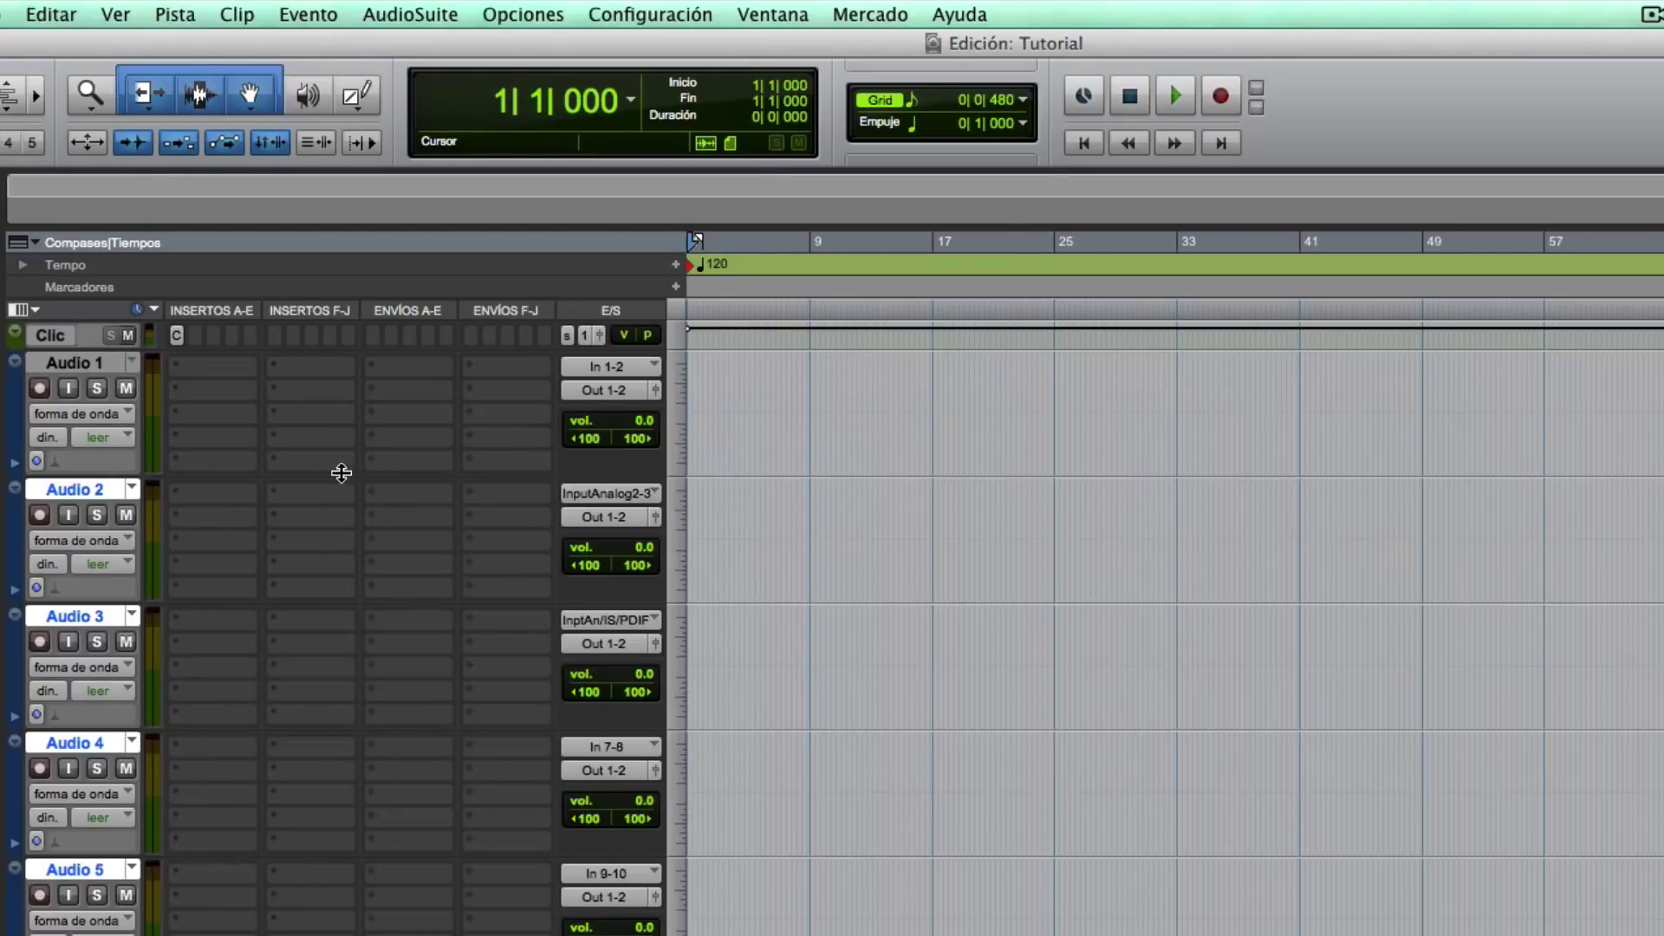
Step: Deselect all tracks, keep In 1-2 as the Audio 1 input, and assign In 13-14 to Audio 2
{"action": "left_click", "coordinate": [97, 492], "text": "super"}
{"action": "left_click", "coordinate": [81, 615], "text": "alt"}
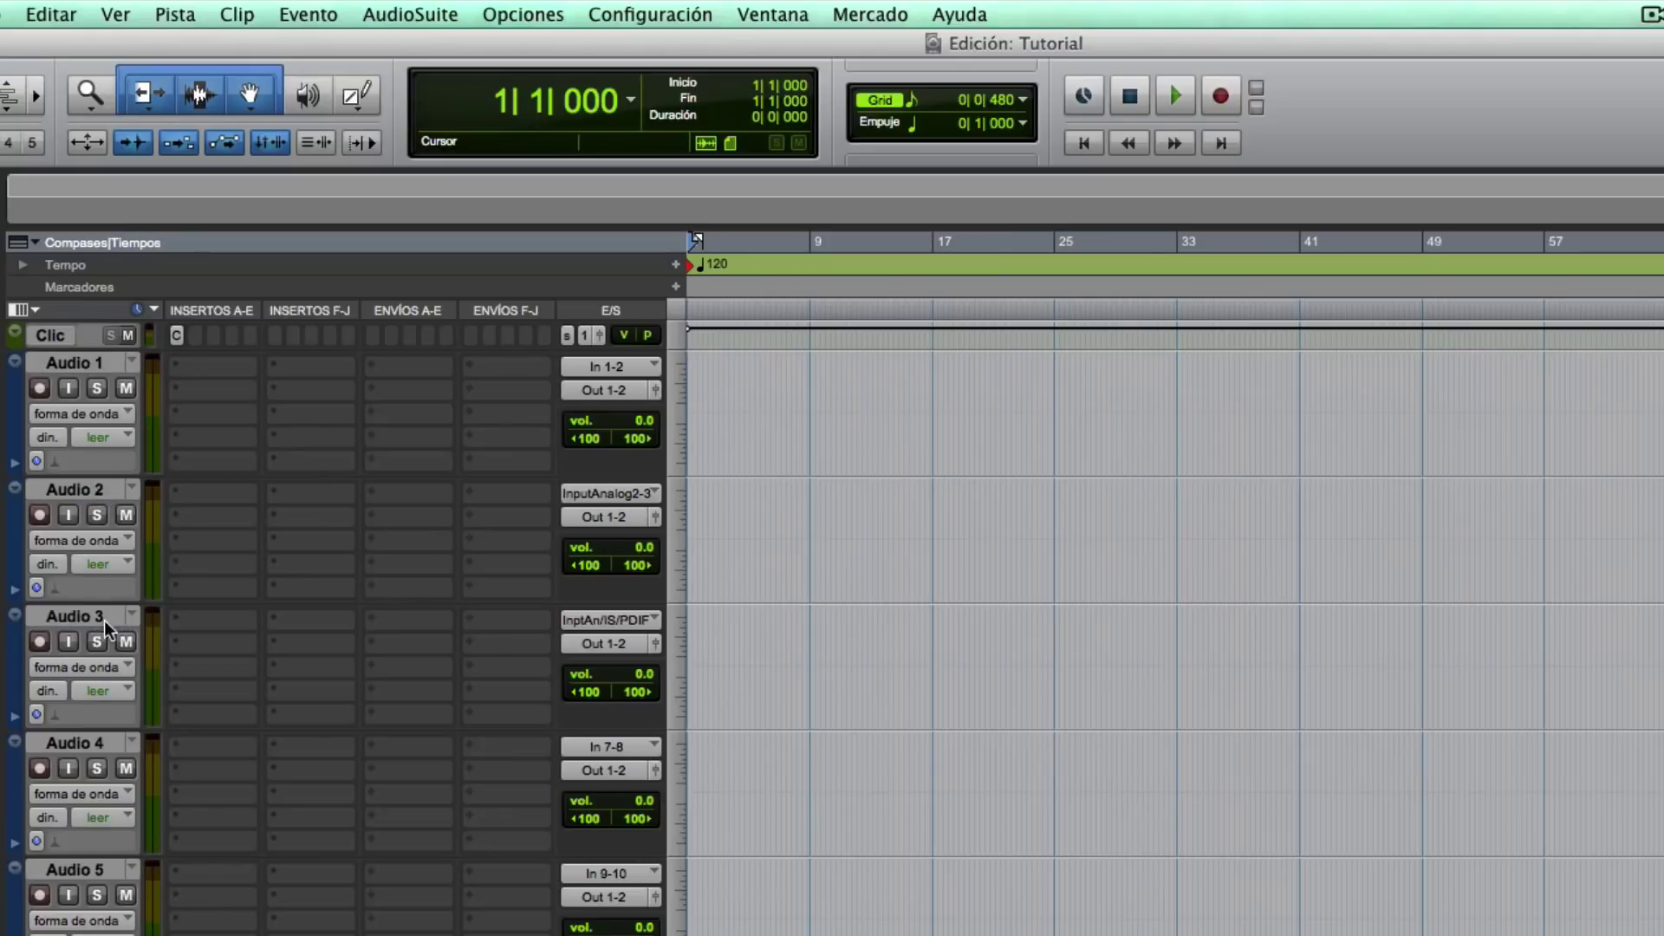
{"action": "left_click", "coordinate": [621, 361]}
{"action": "mouse_move", "coordinate": [621, 361]}
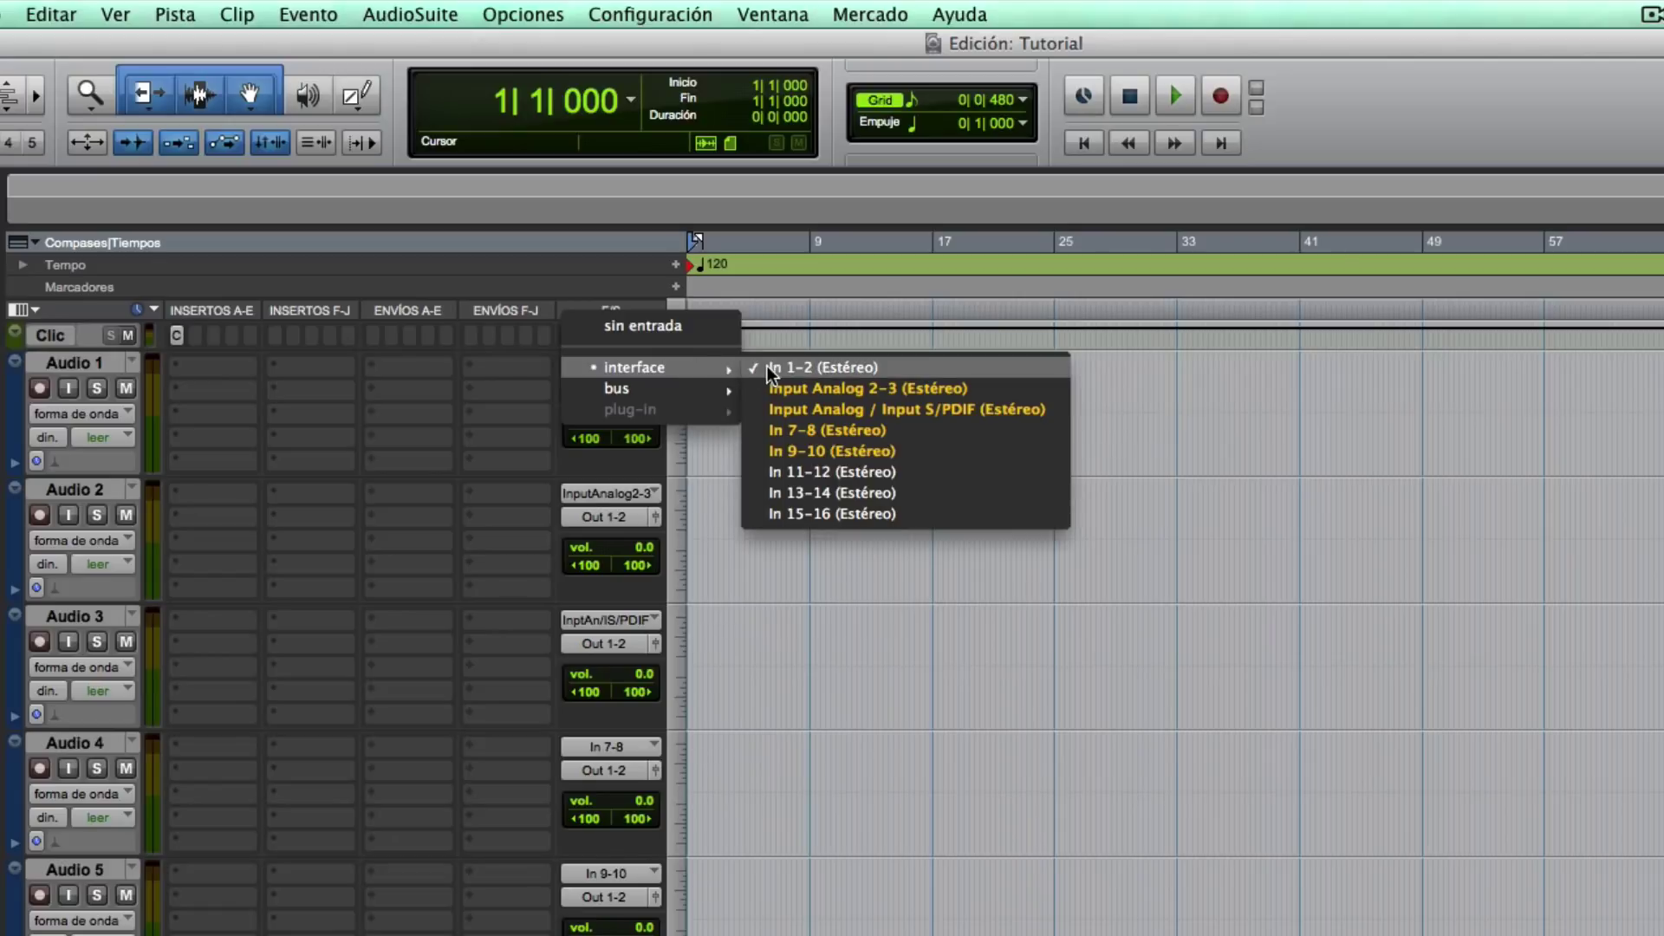
{"action": "left_click", "coordinate": [767, 365]}
{"action": "left_click", "coordinate": [611, 492]}
{"action": "mouse_move", "coordinate": [652, 494]}
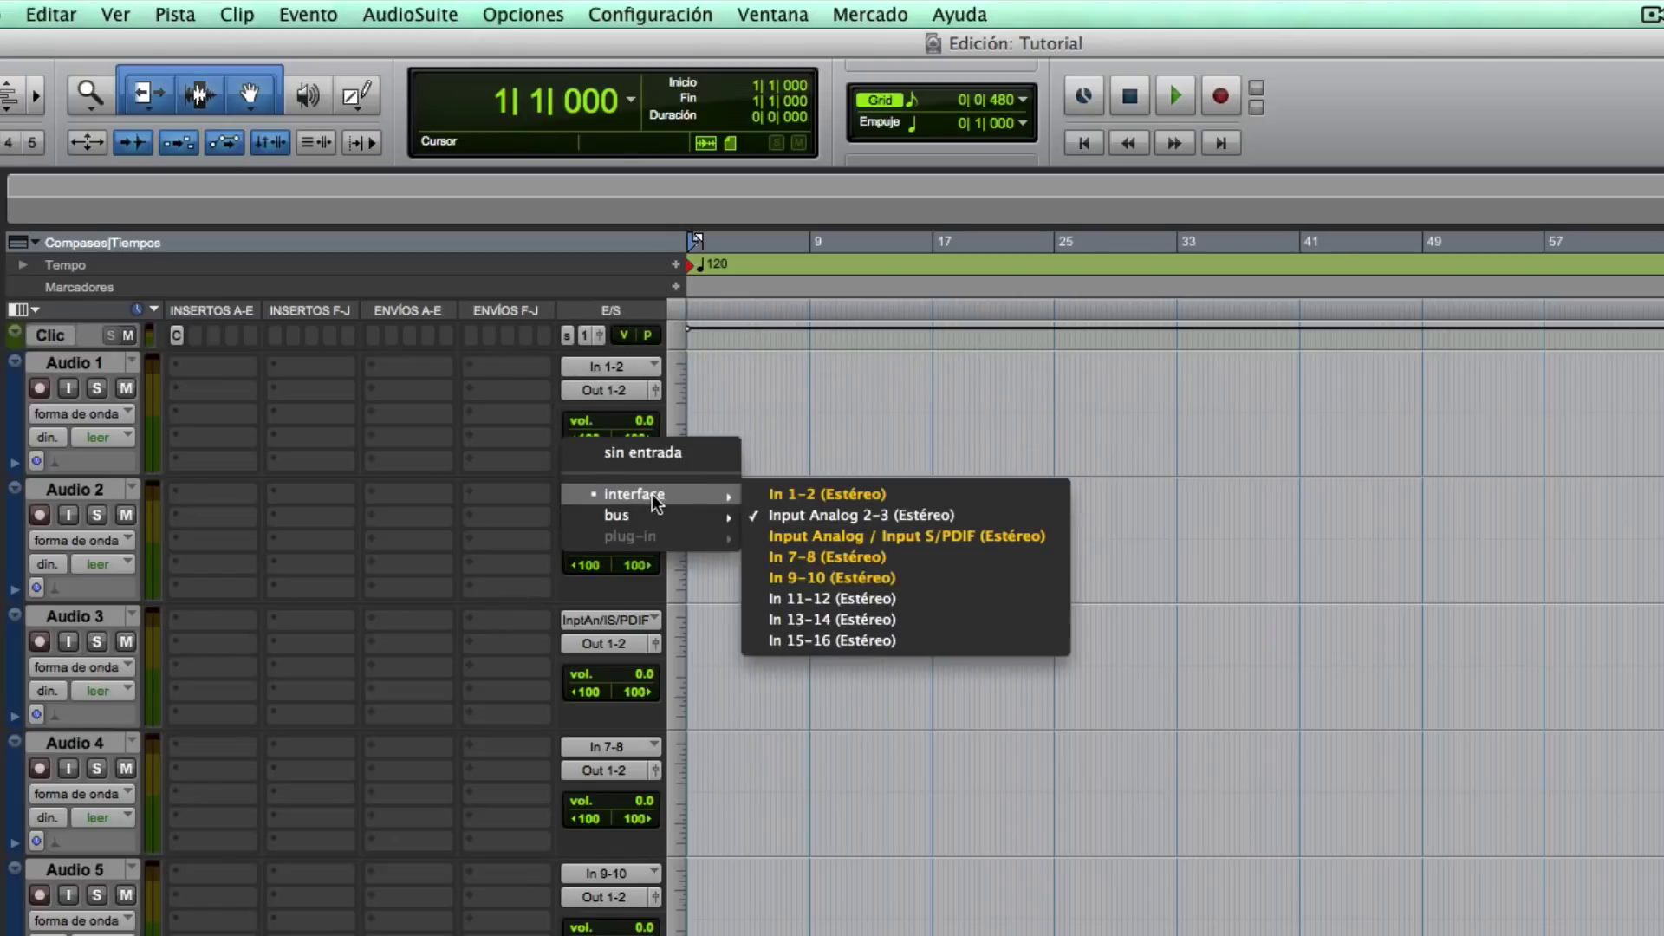
{"action": "left_click", "coordinate": [892, 620]}
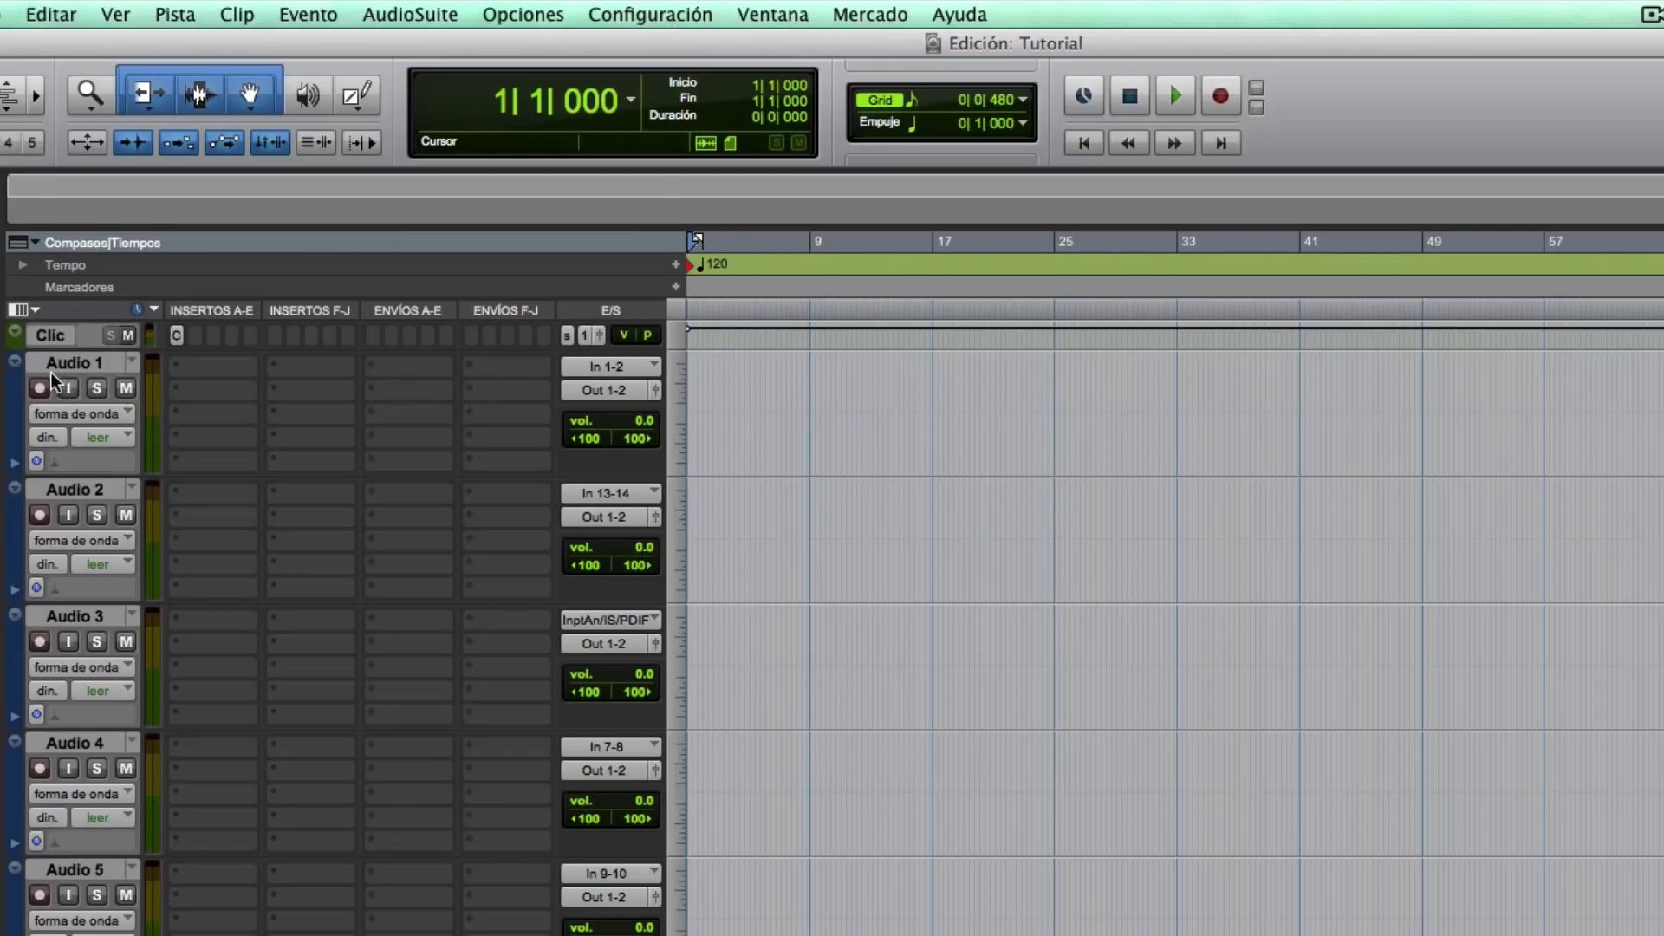
Step: Select the Audio 1 track and open the I/O setup on its input paths
{"action": "left_click", "coordinate": [69, 361]}
{"action": "left_click", "coordinate": [647, 14]}
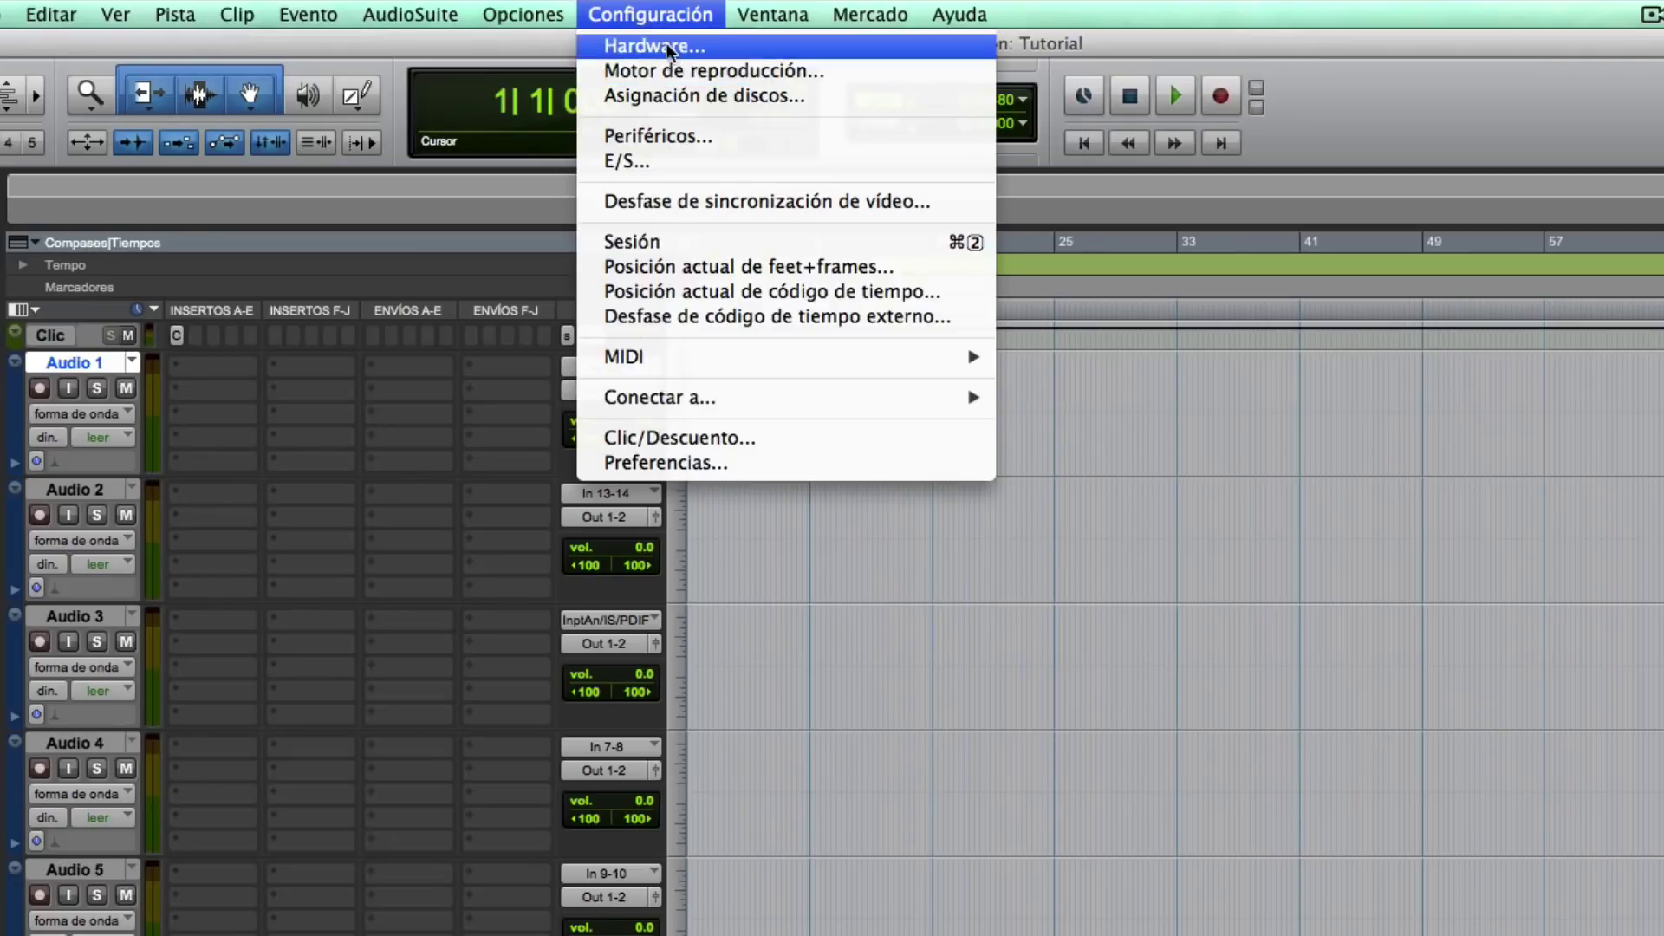
{"action": "left_click", "coordinate": [650, 160]}
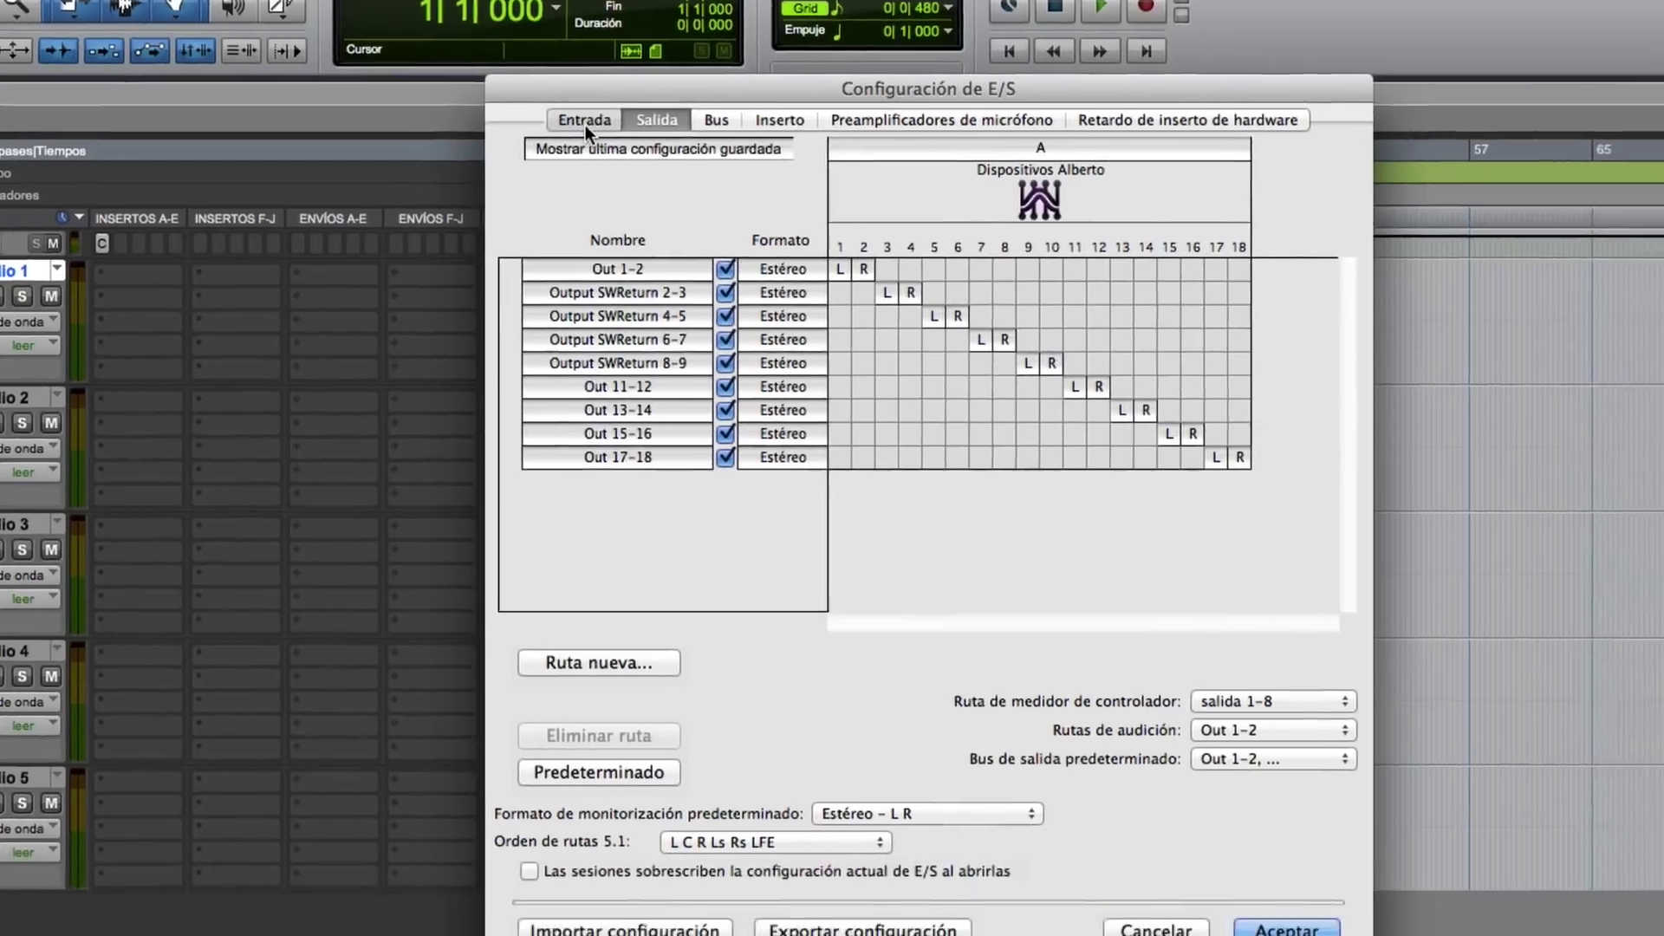
{"action": "left_click", "coordinate": [660, 211]}
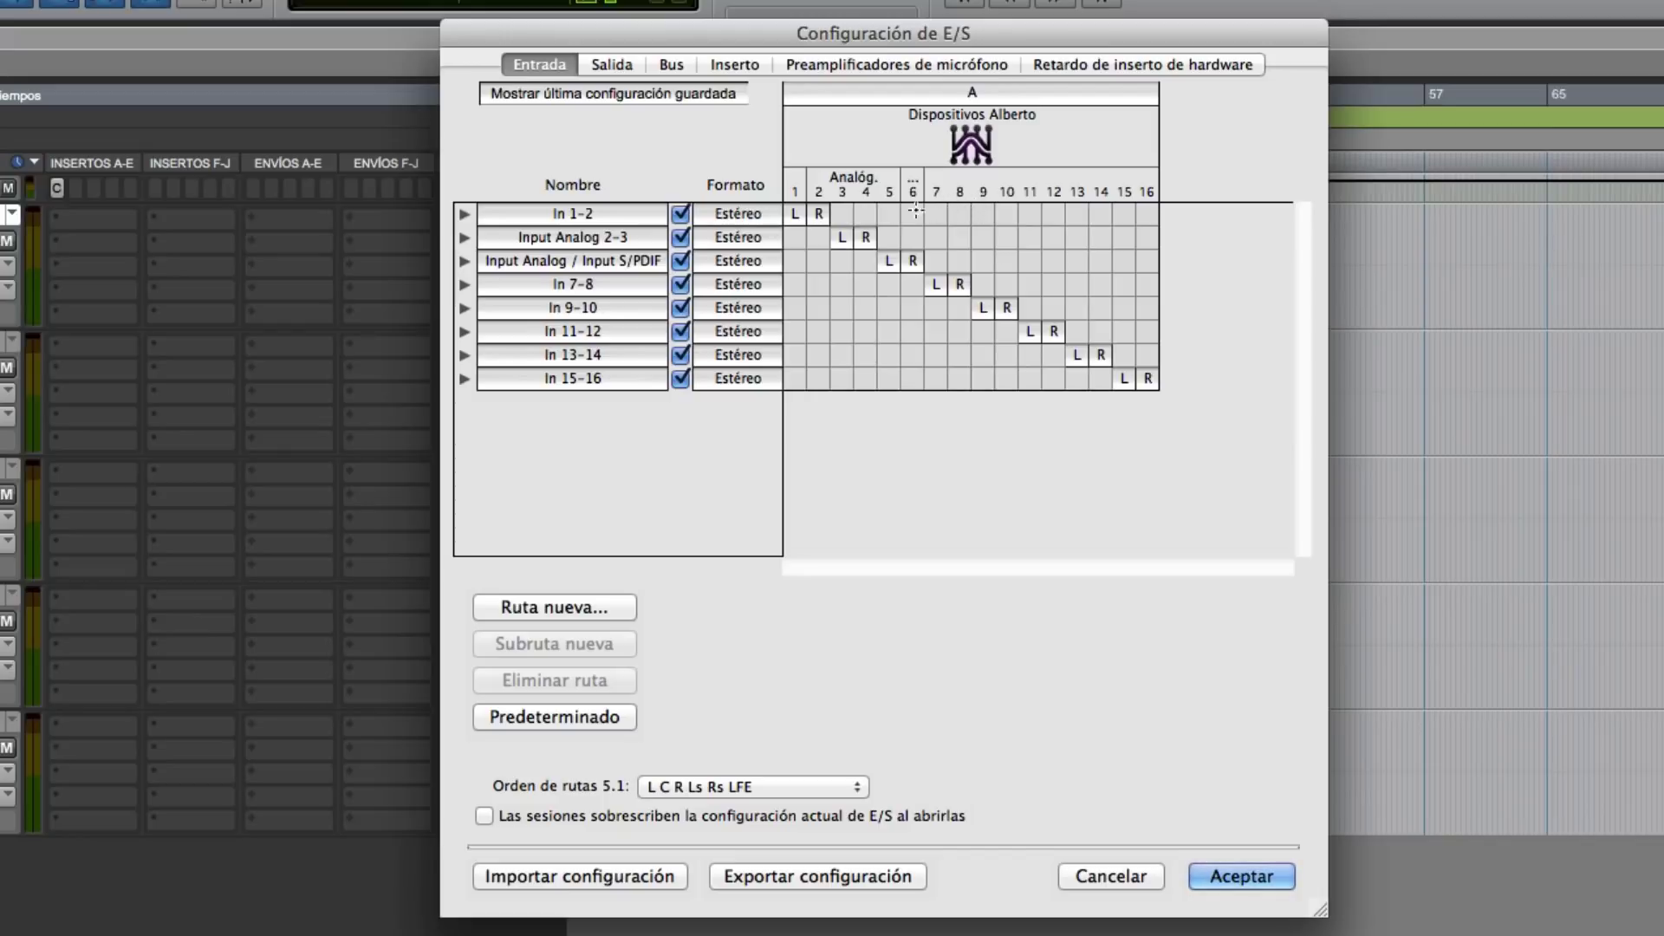
Step: Examine the channel assignments of the input paths from In 1-2 through In 15-16
{"action": "left_click", "coordinate": [579, 284]}
{"action": "left_click", "coordinate": [581, 308]}
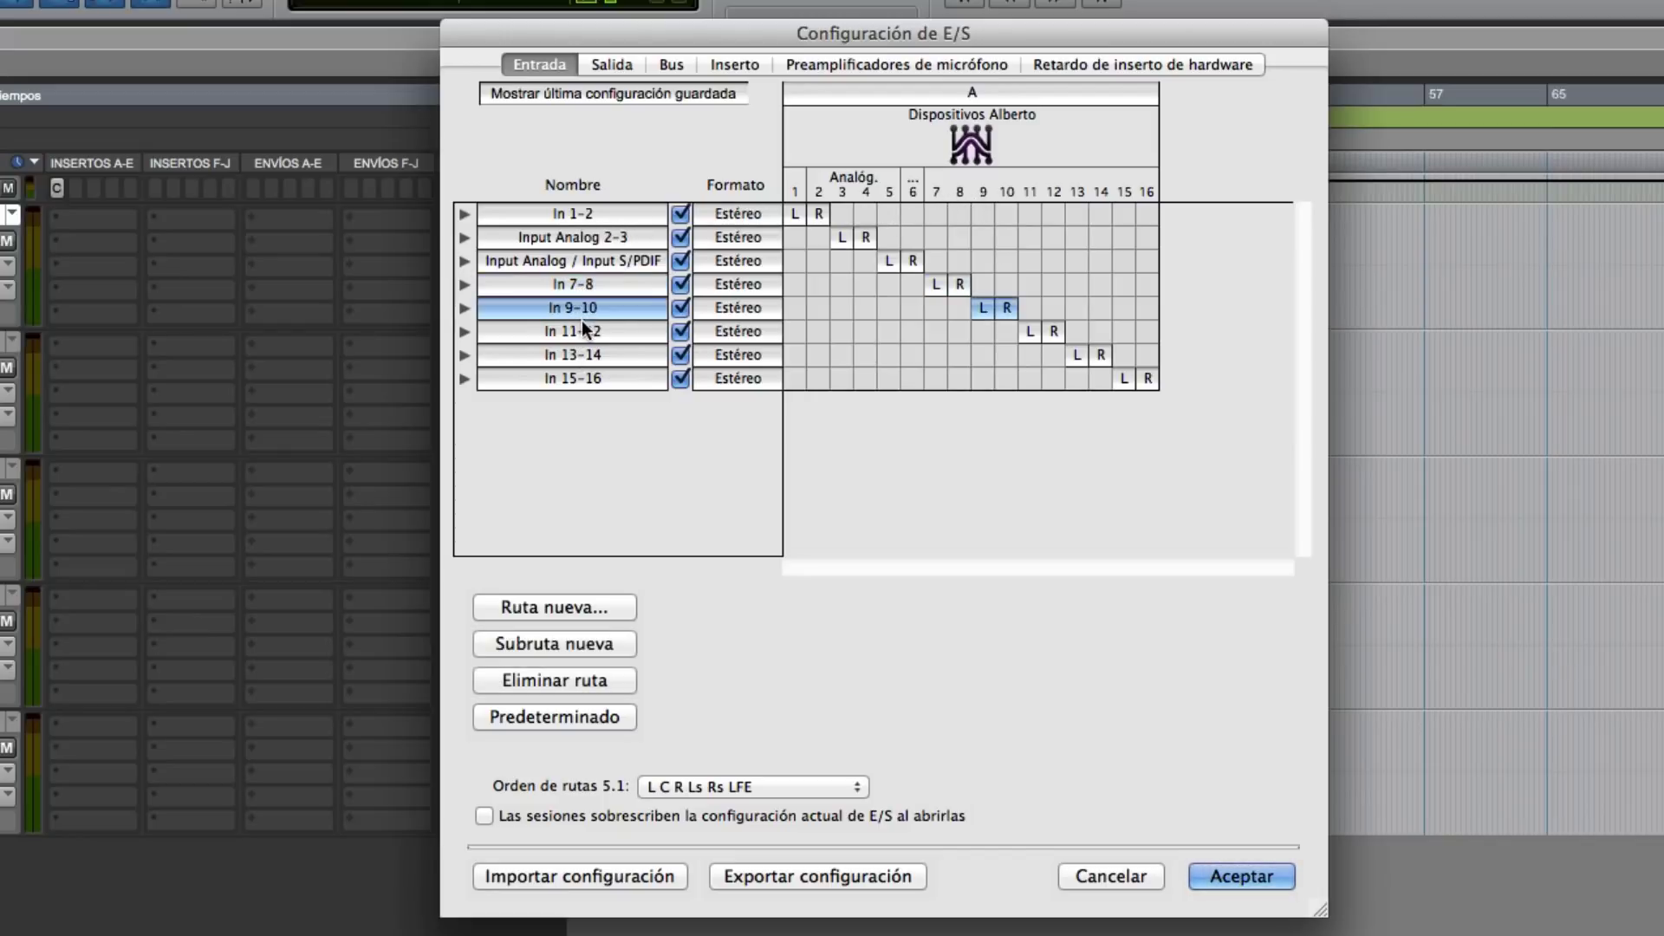
{"action": "left_click", "coordinate": [582, 331]}
{"action": "left_click", "coordinate": [586, 354]}
{"action": "left_click", "coordinate": [591, 376]}
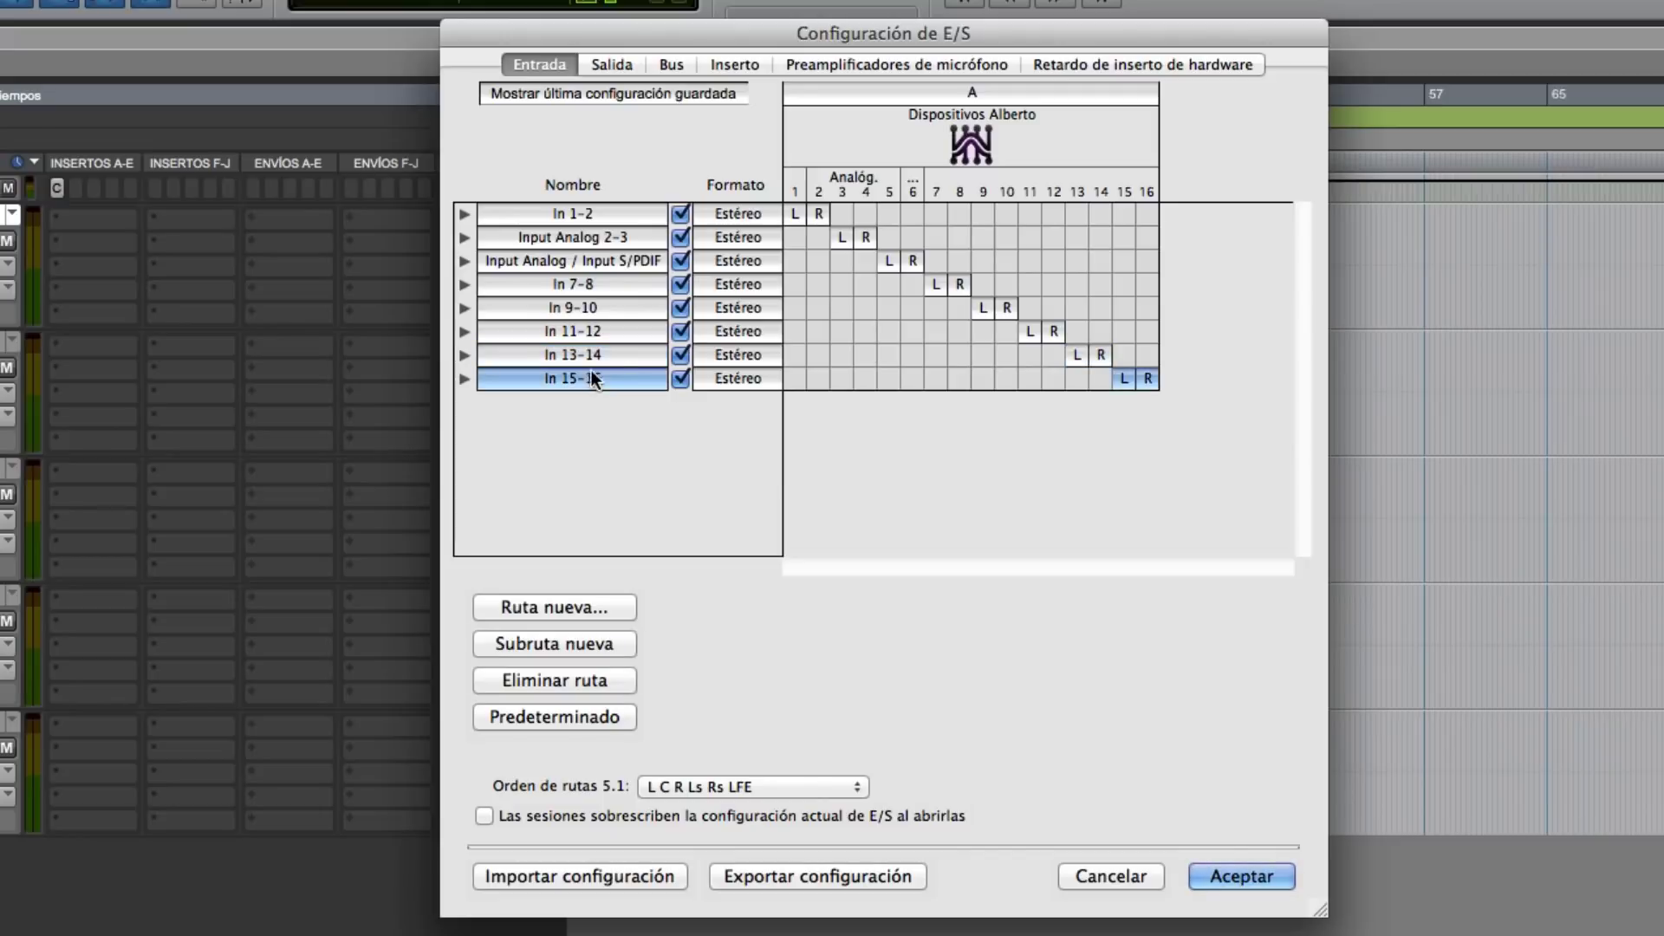
{"action": "left_click", "coordinate": [590, 284]}
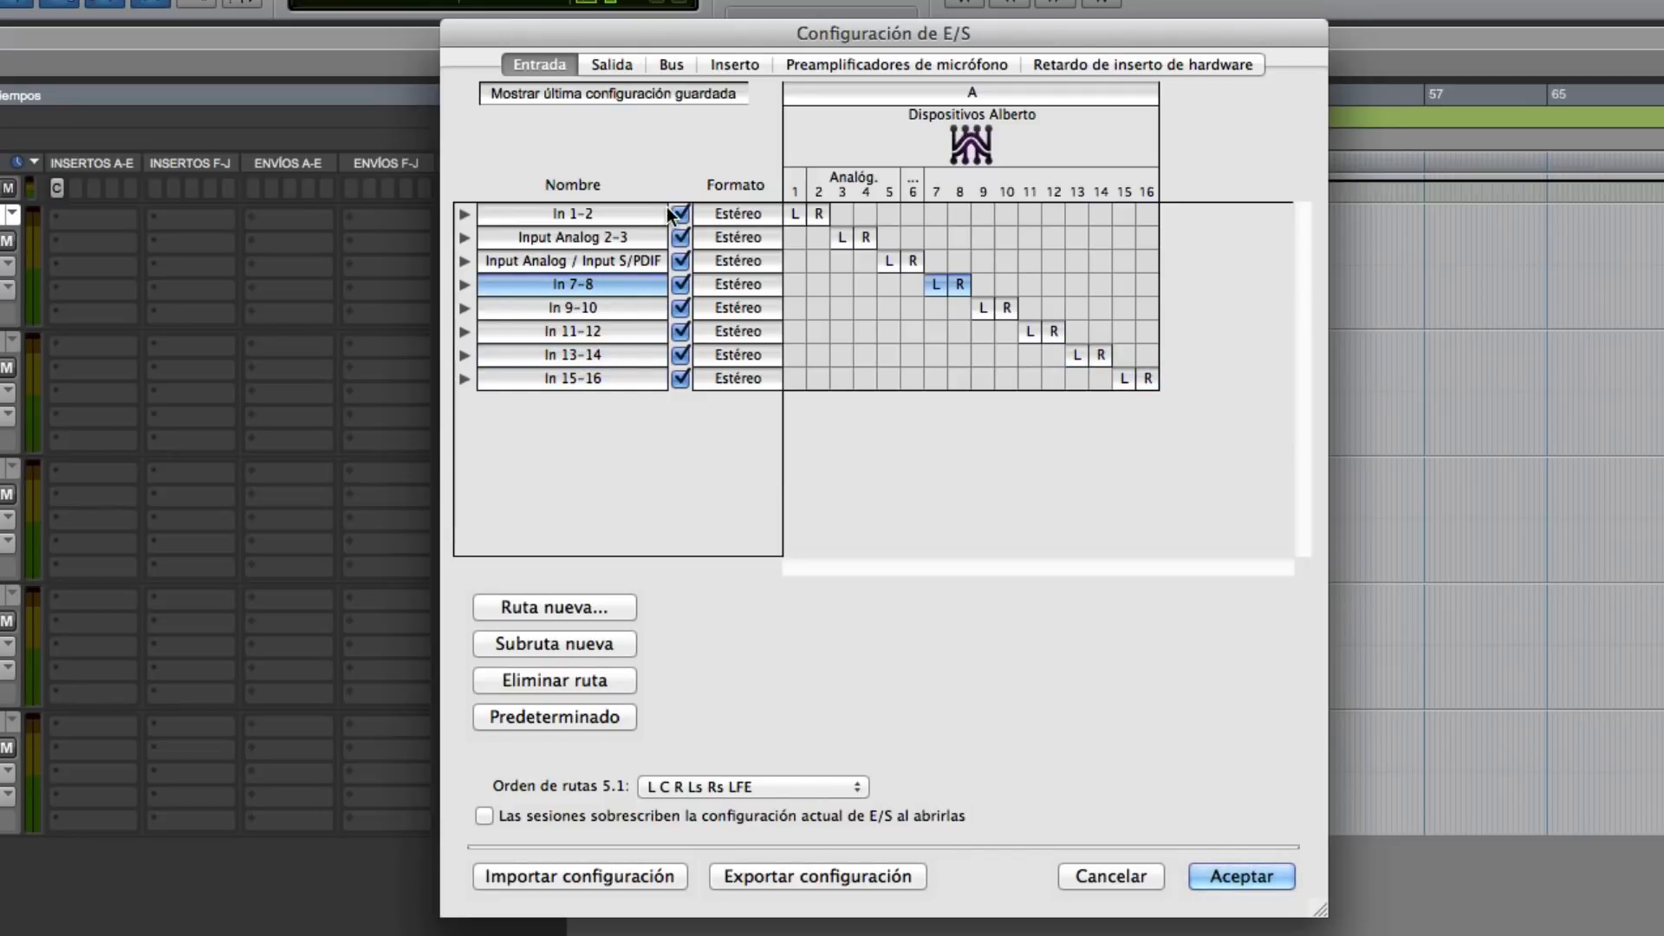
{"action": "left_click", "coordinate": [587, 213]}
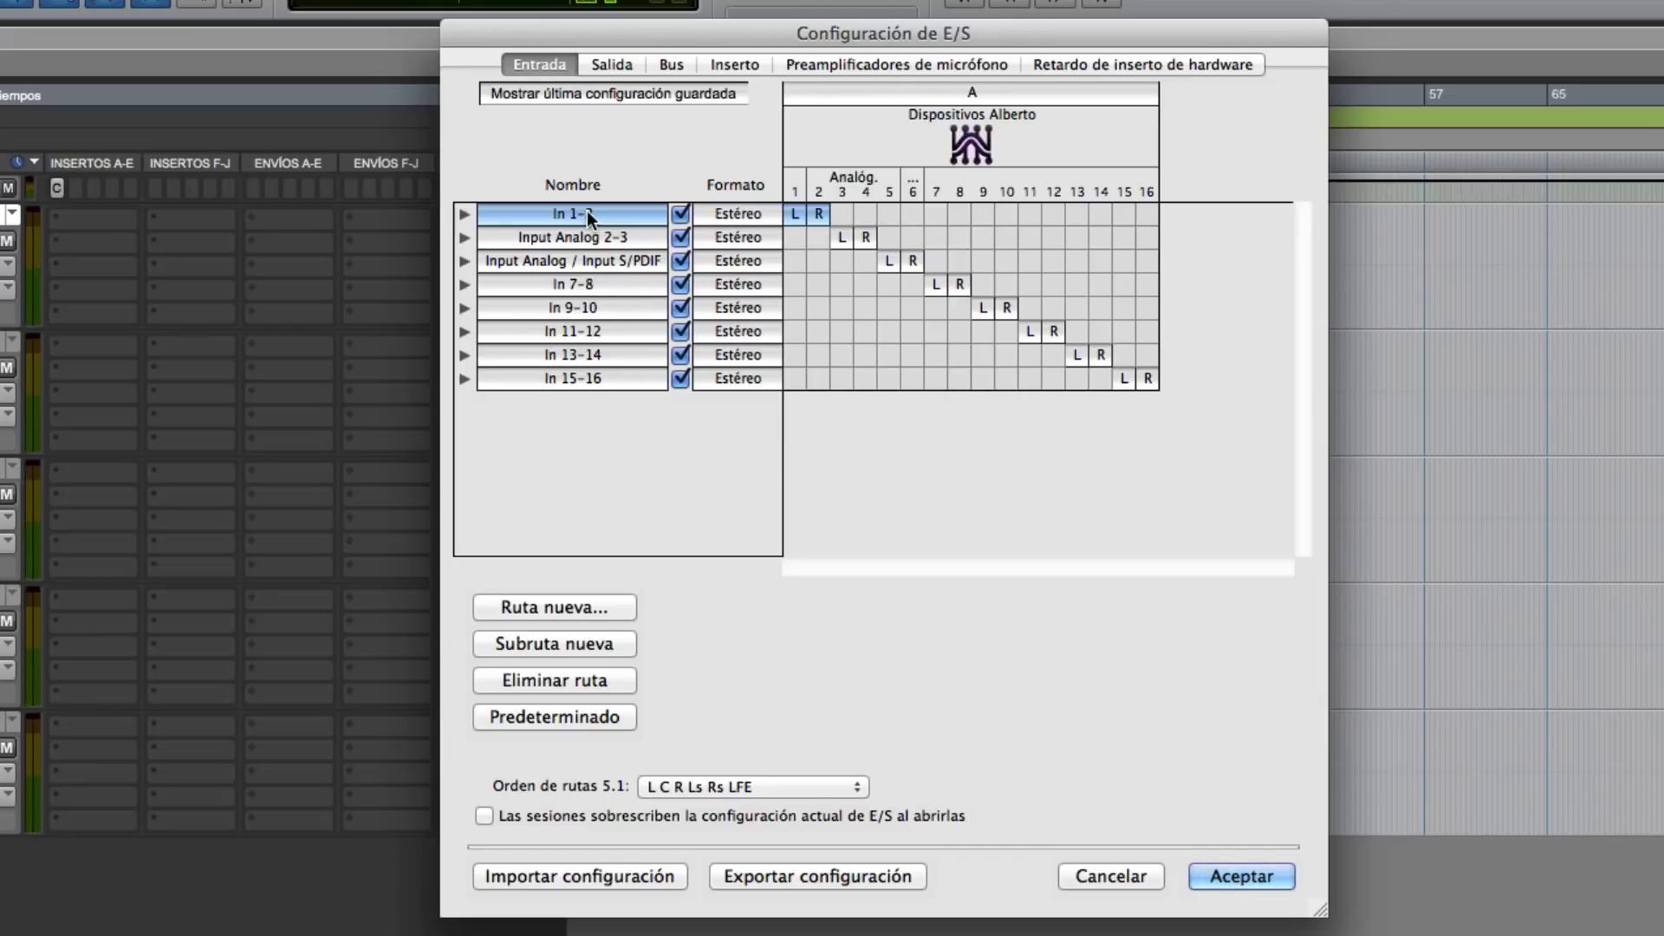
{"action": "left_click", "coordinate": [584, 235]}
{"action": "left_click", "coordinate": [580, 257]}
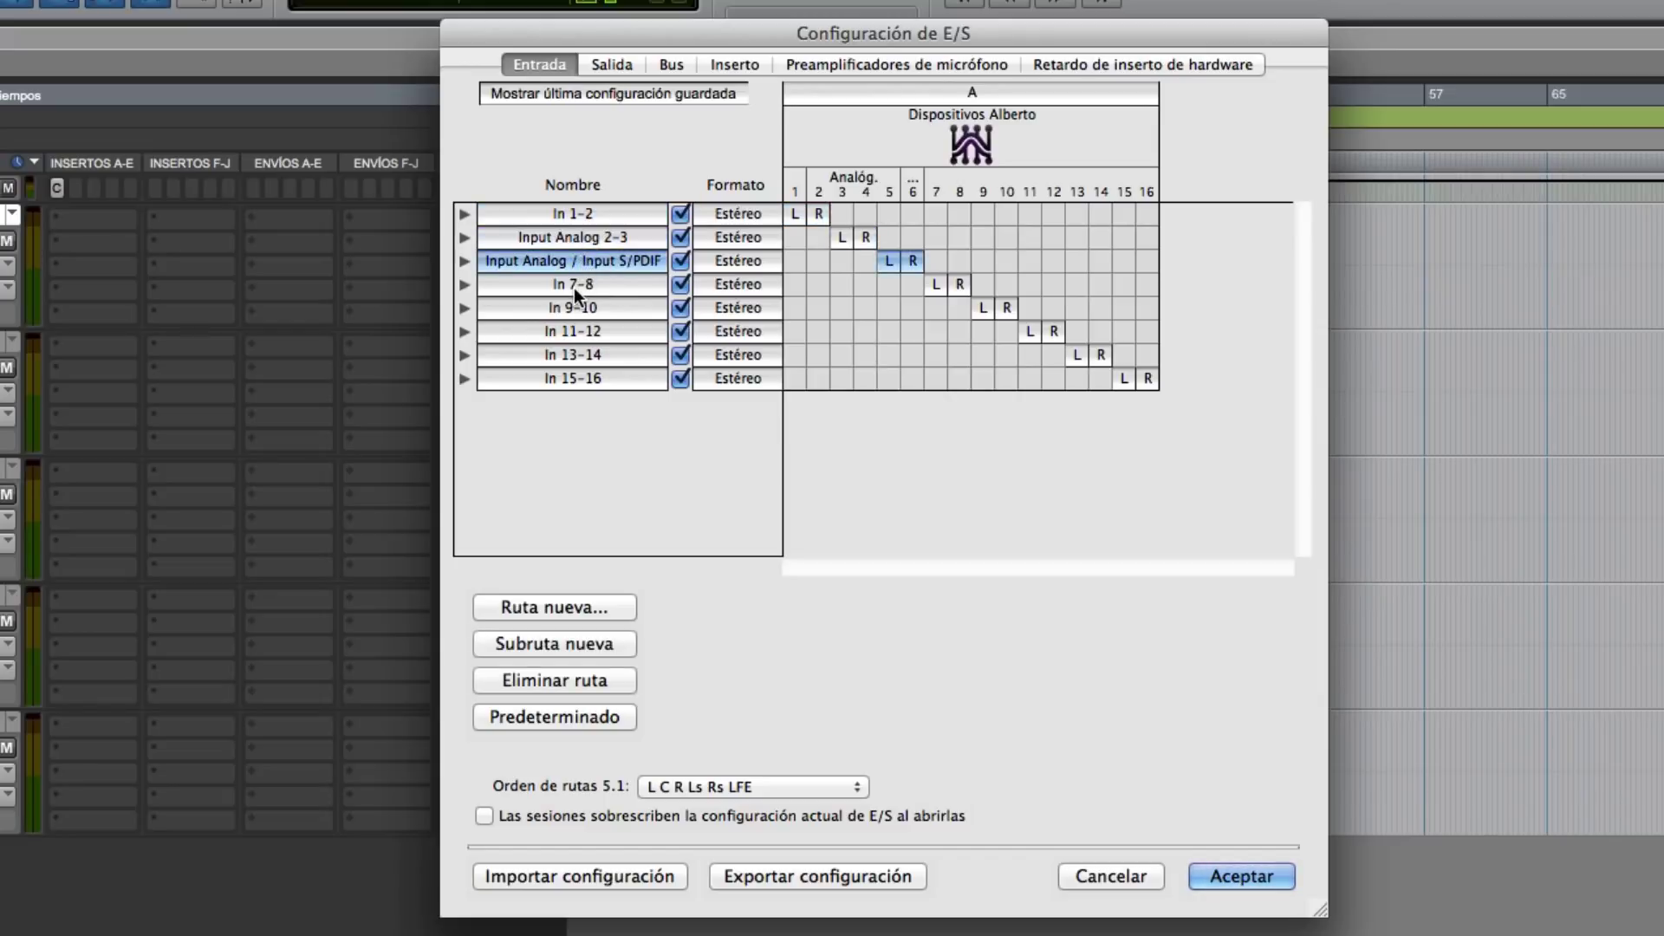
{"action": "left_click", "coordinate": [574, 288]}
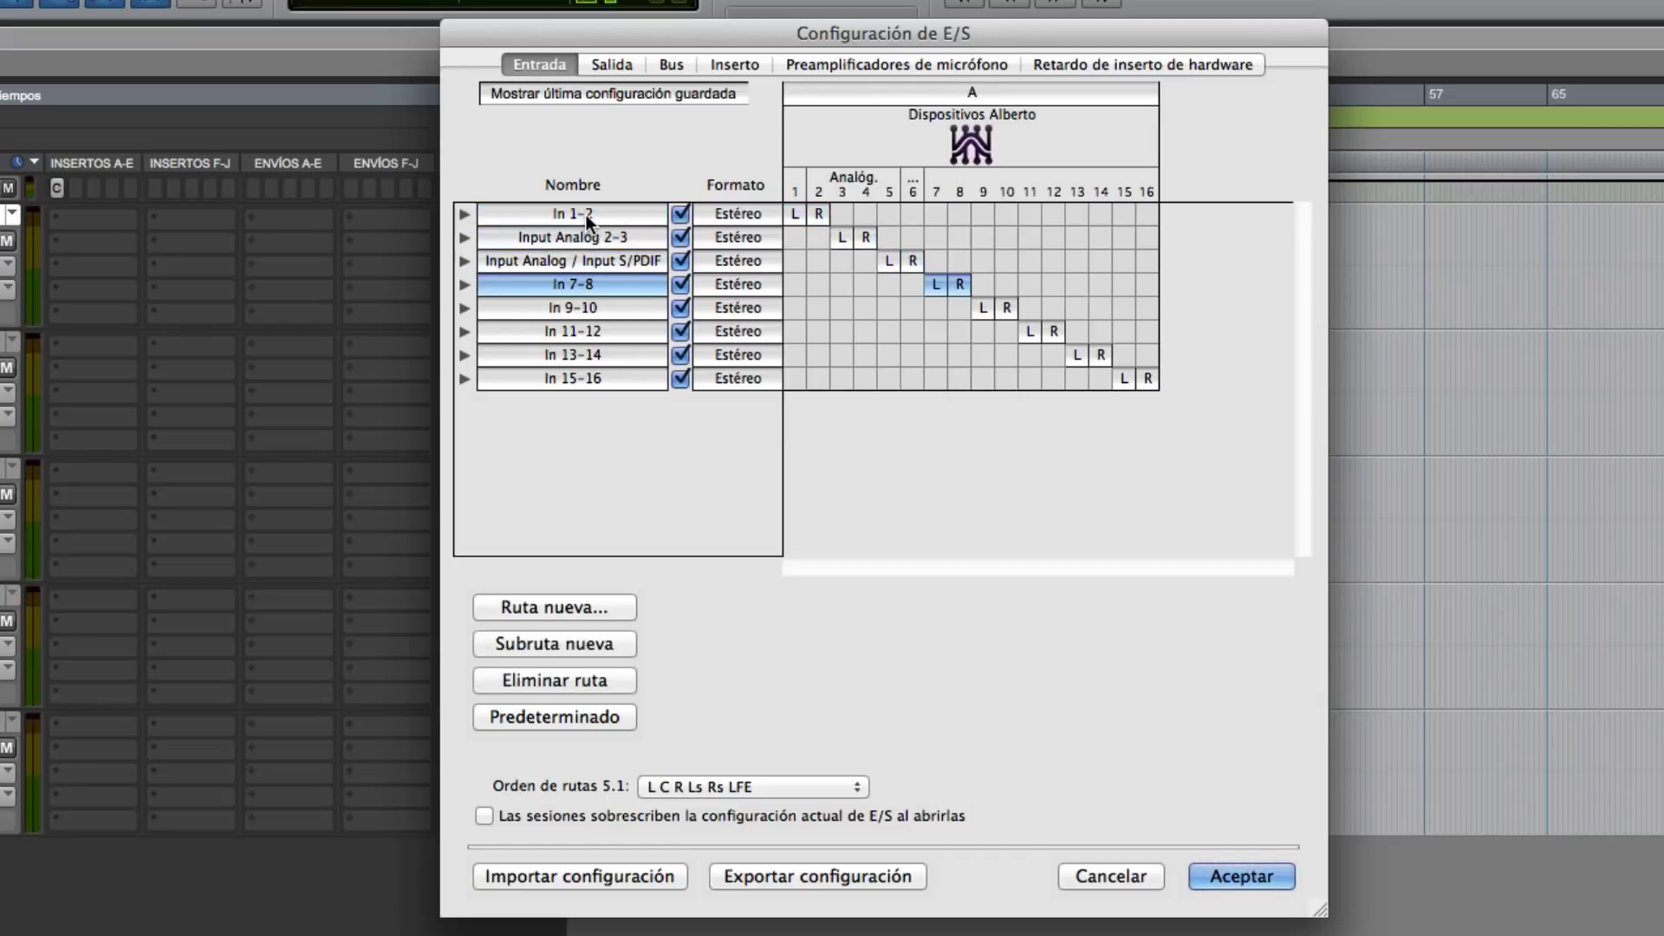
Step: Examine the output paths of the aggregate device, including the Output SWReturn pairs, keeping their names
{"action": "left_click", "coordinate": [605, 66]}
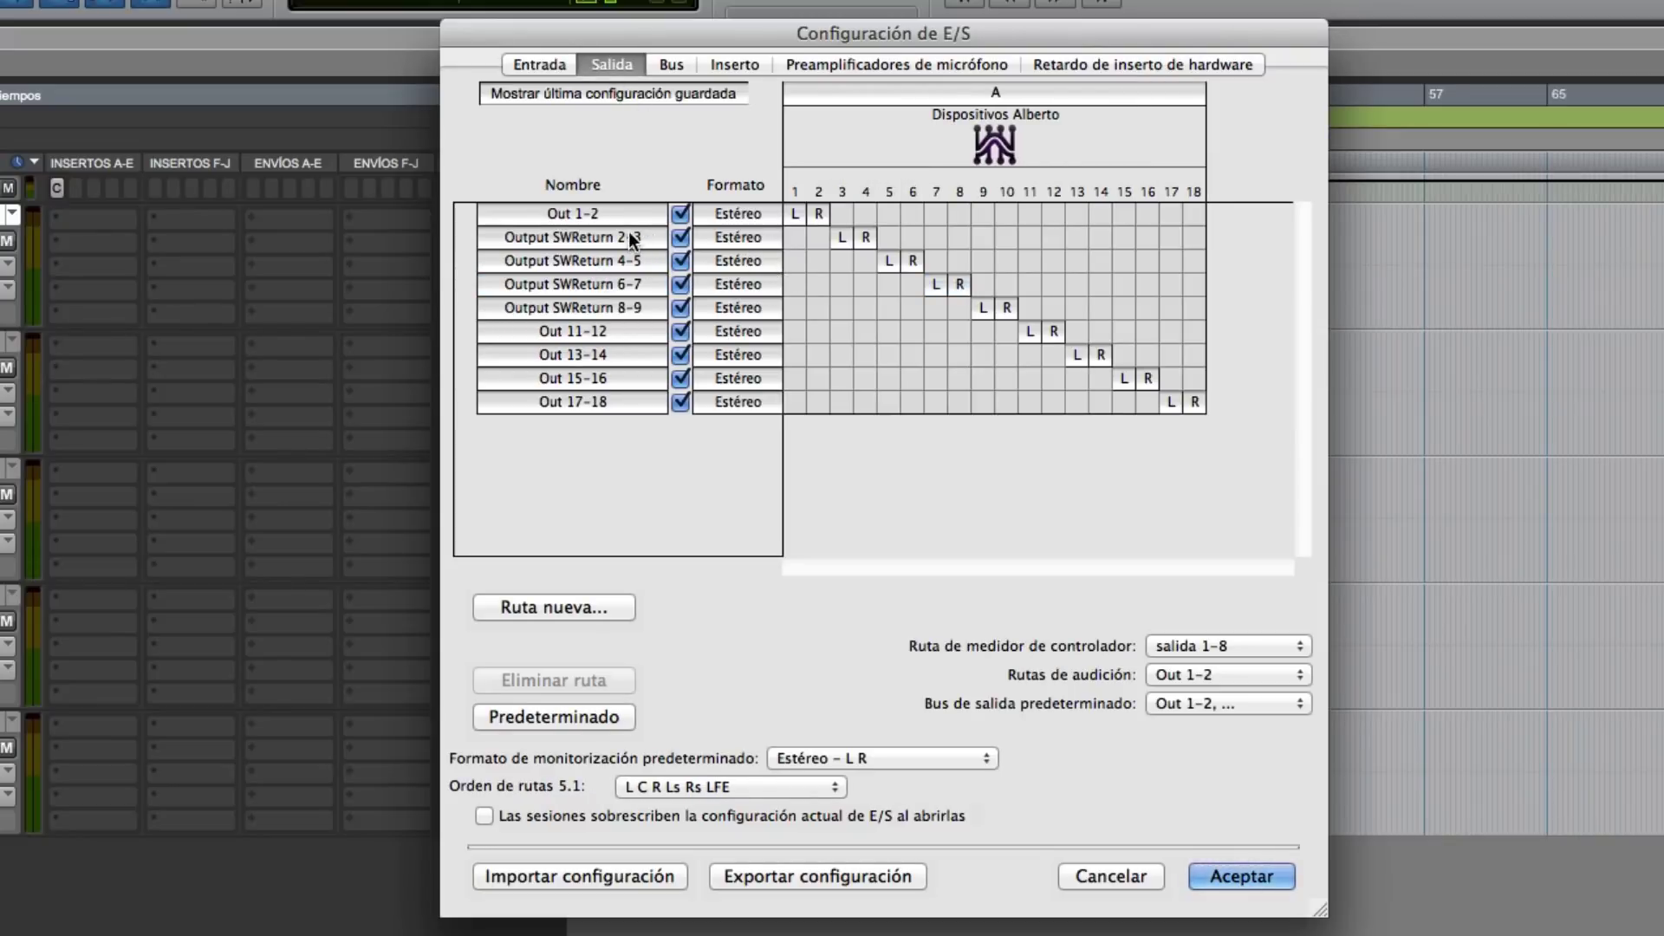
{"action": "left_click", "coordinate": [586, 243]}
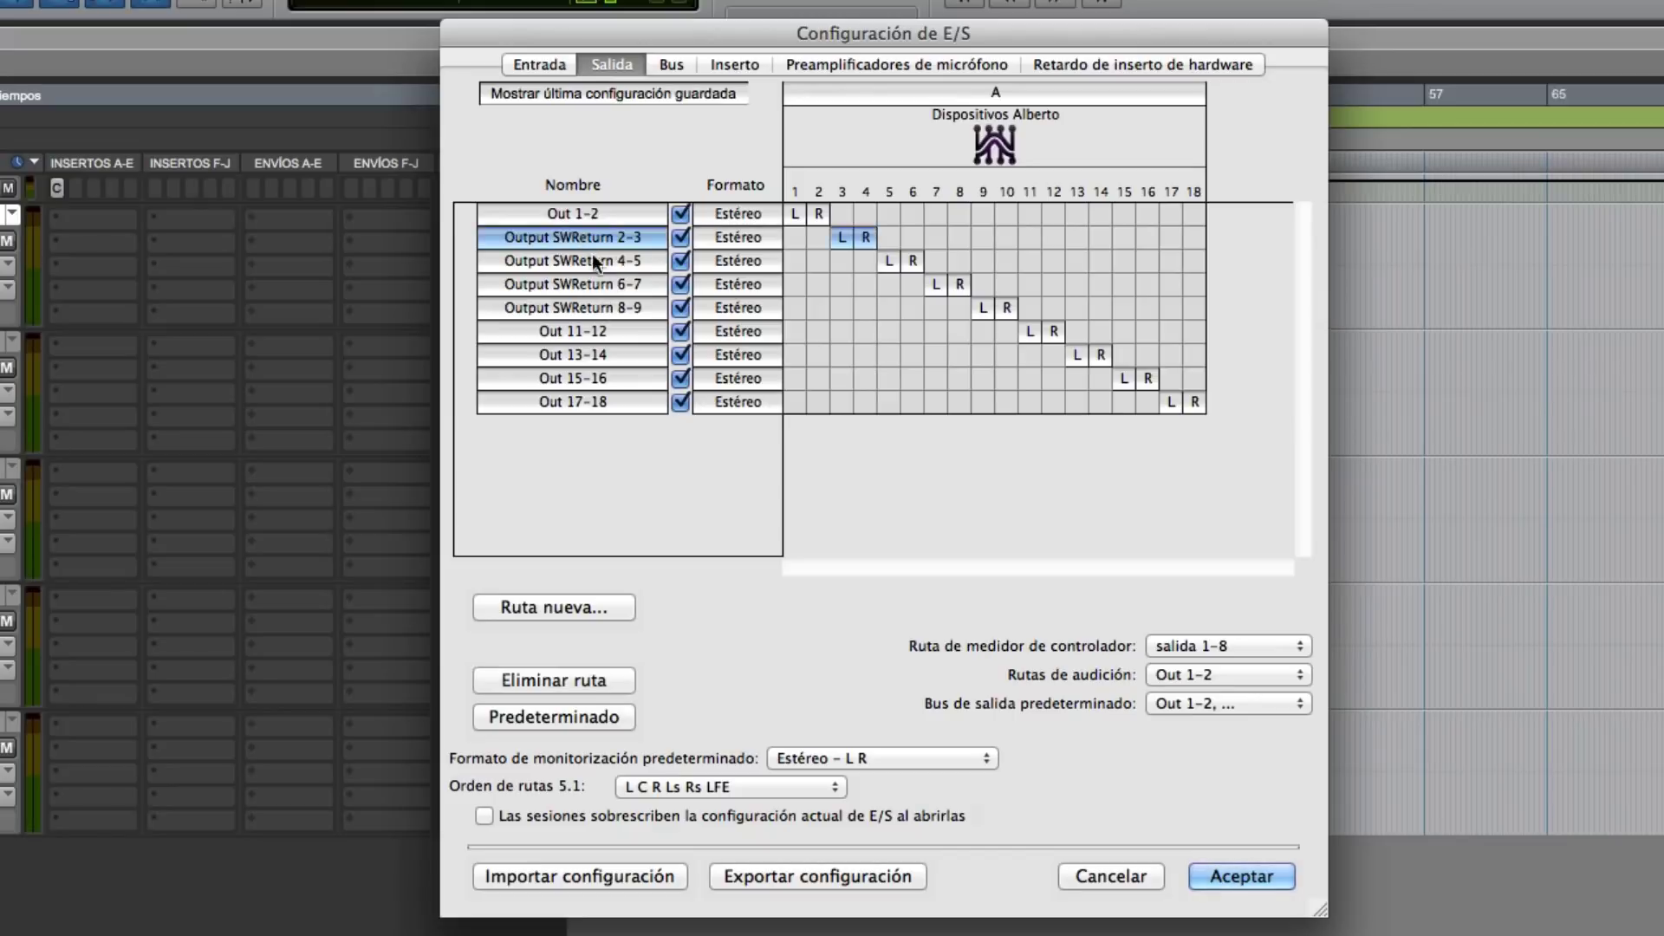
{"action": "left_click", "coordinate": [596, 309]}
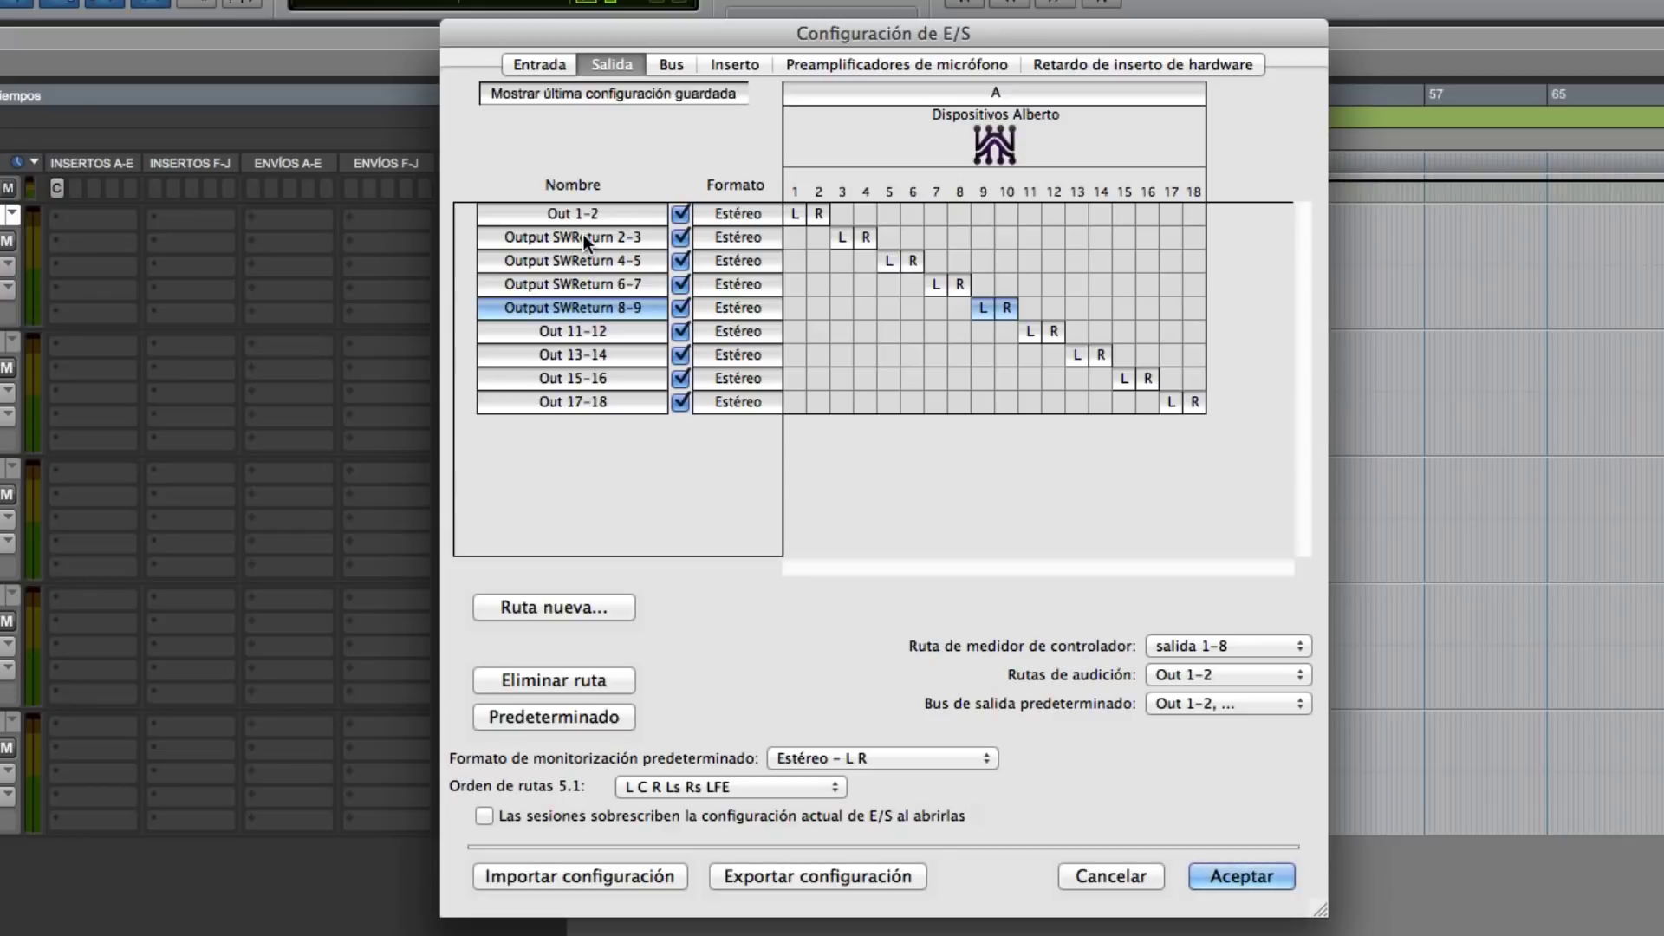
{"action": "double_click", "coordinate": [584, 234]}
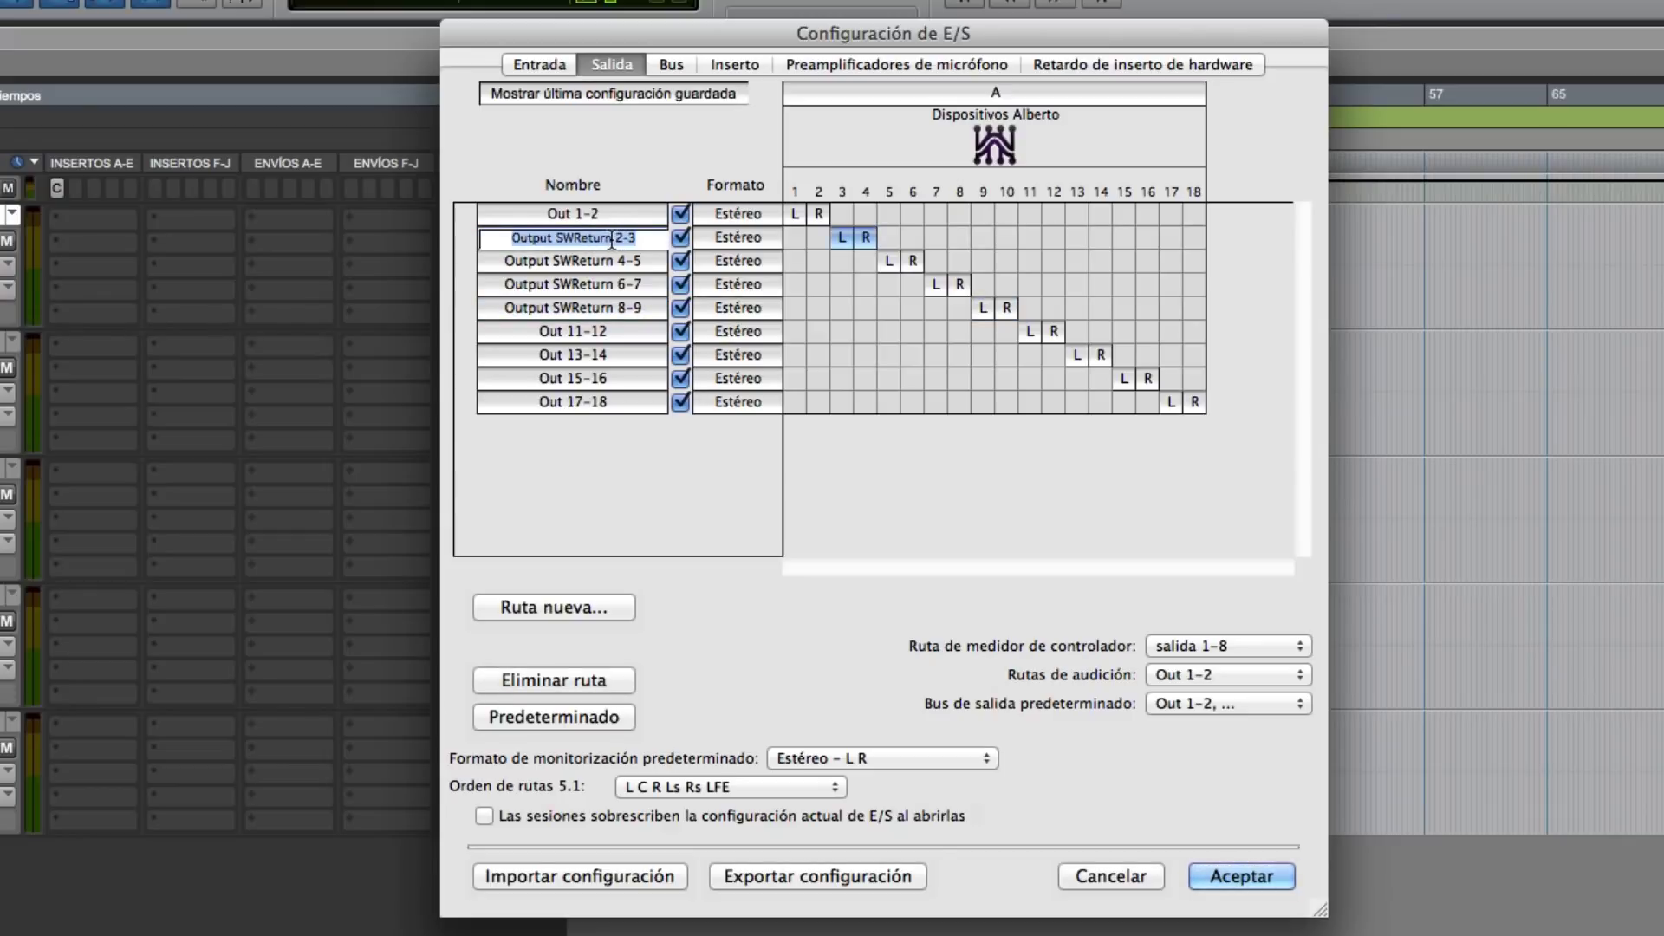
{"action": "left_click", "coordinate": [612, 240]}
{"action": "left_click", "coordinate": [595, 258]}
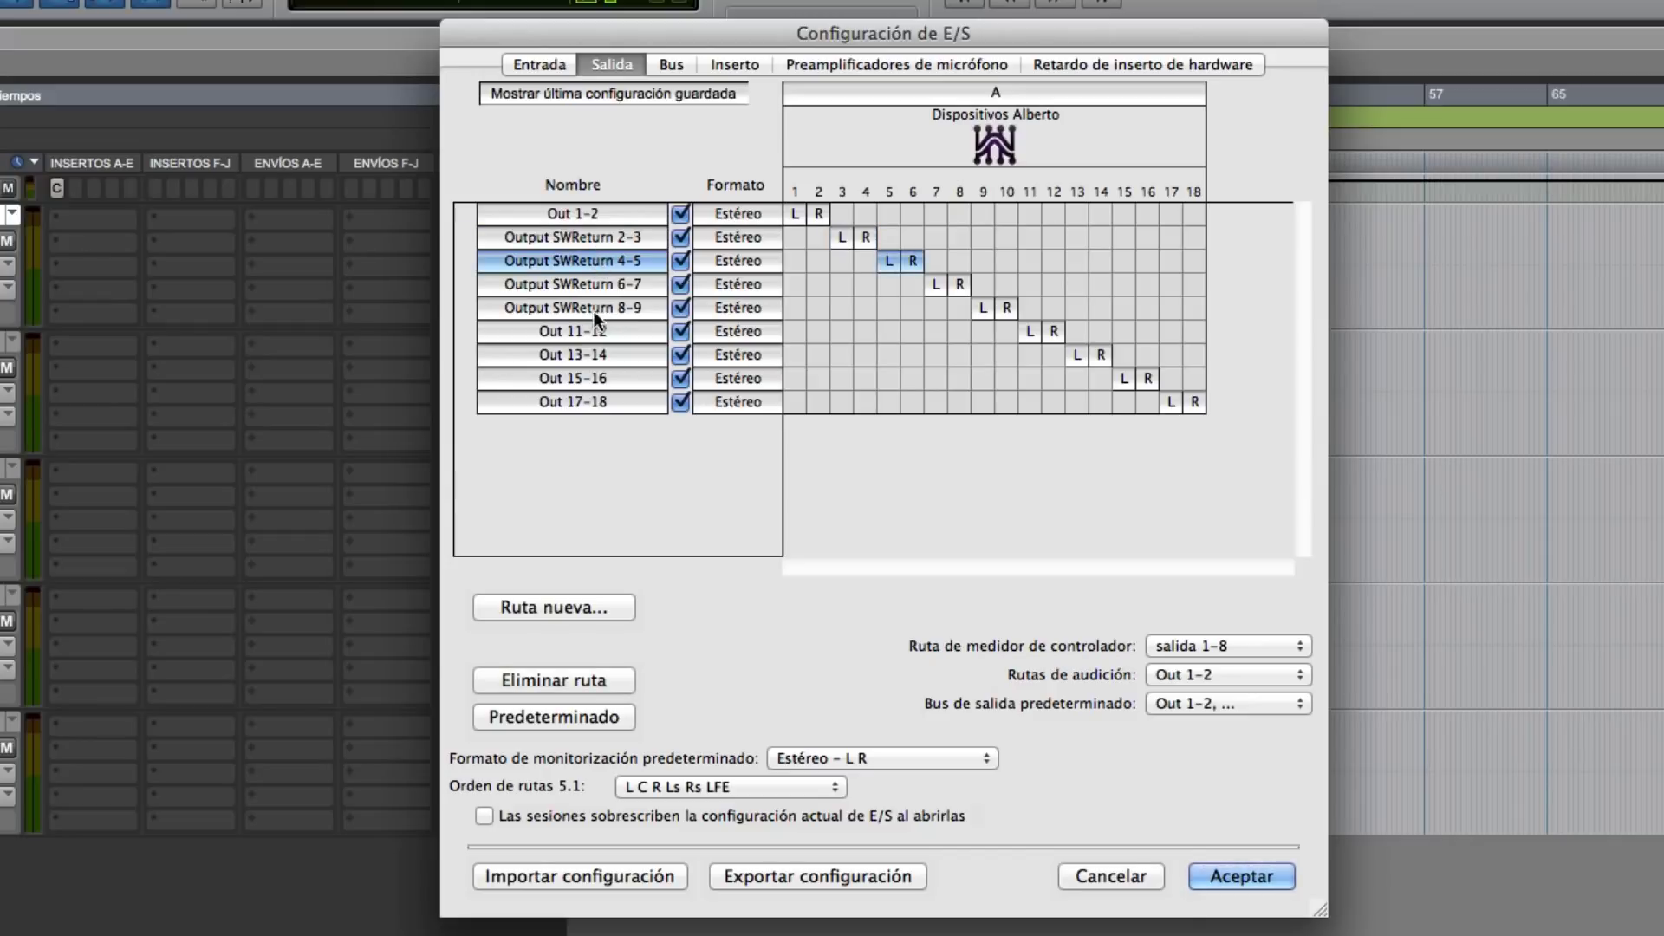
Step: Rename the Out 11-12 output path as Ultra 1-2
{"action": "left_click", "coordinate": [568, 331]}
{"action": "left_click", "coordinate": [568, 331]}
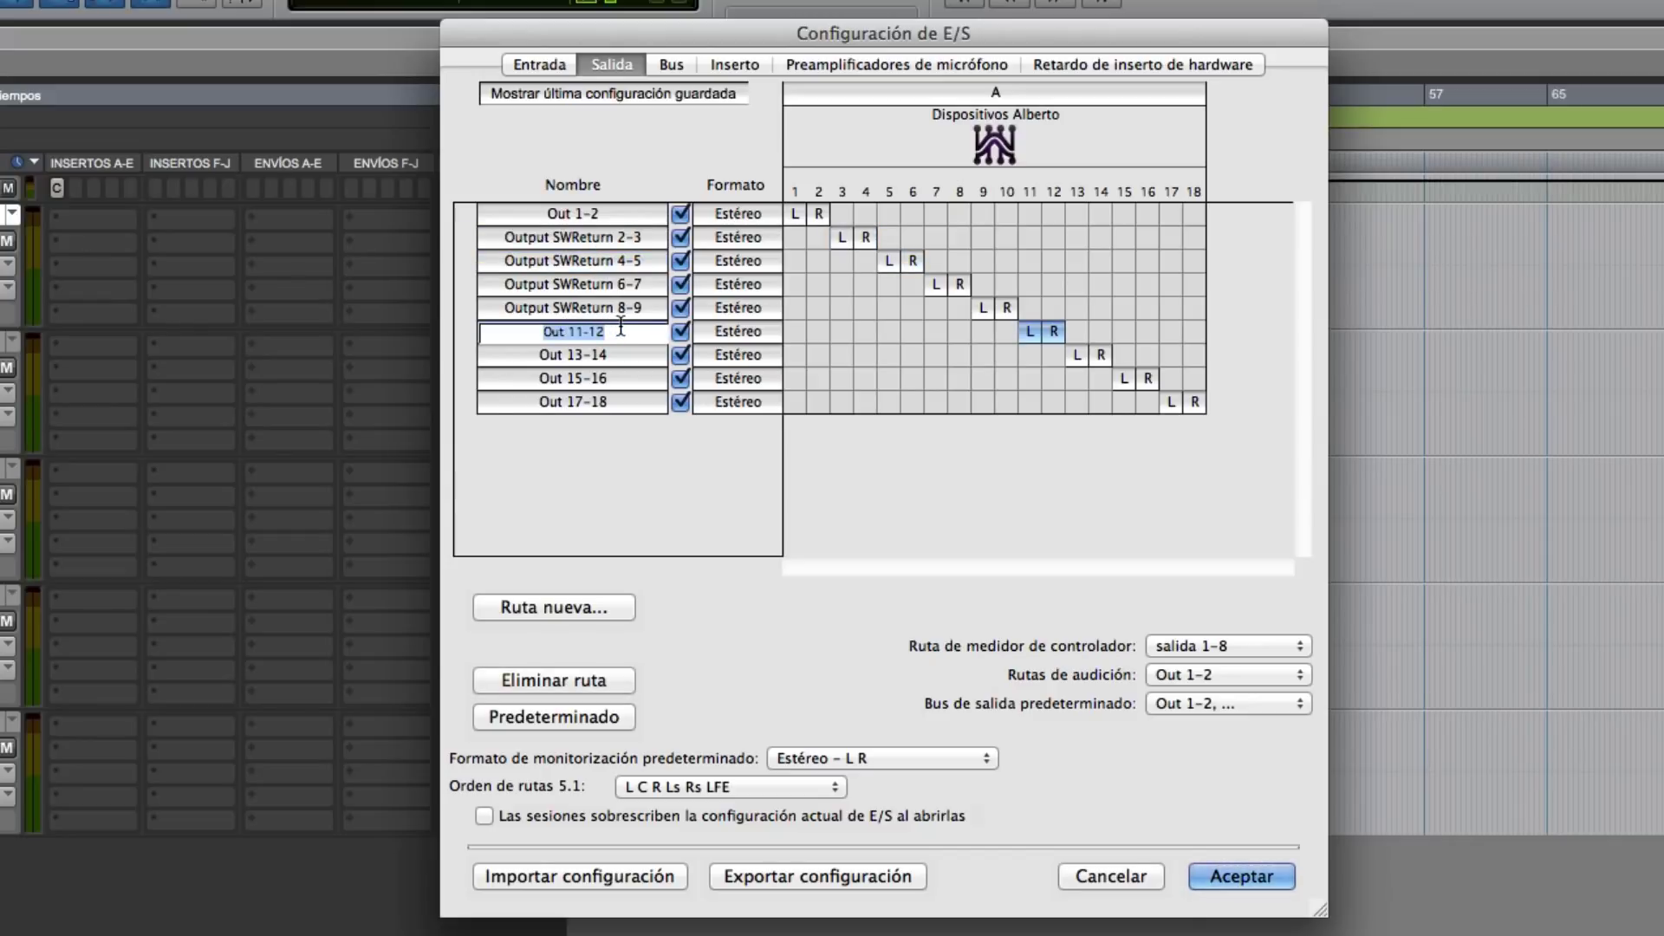
{"action": "type", "text": "Ultra 1-2"}
{"action": "key", "text": "Return"}
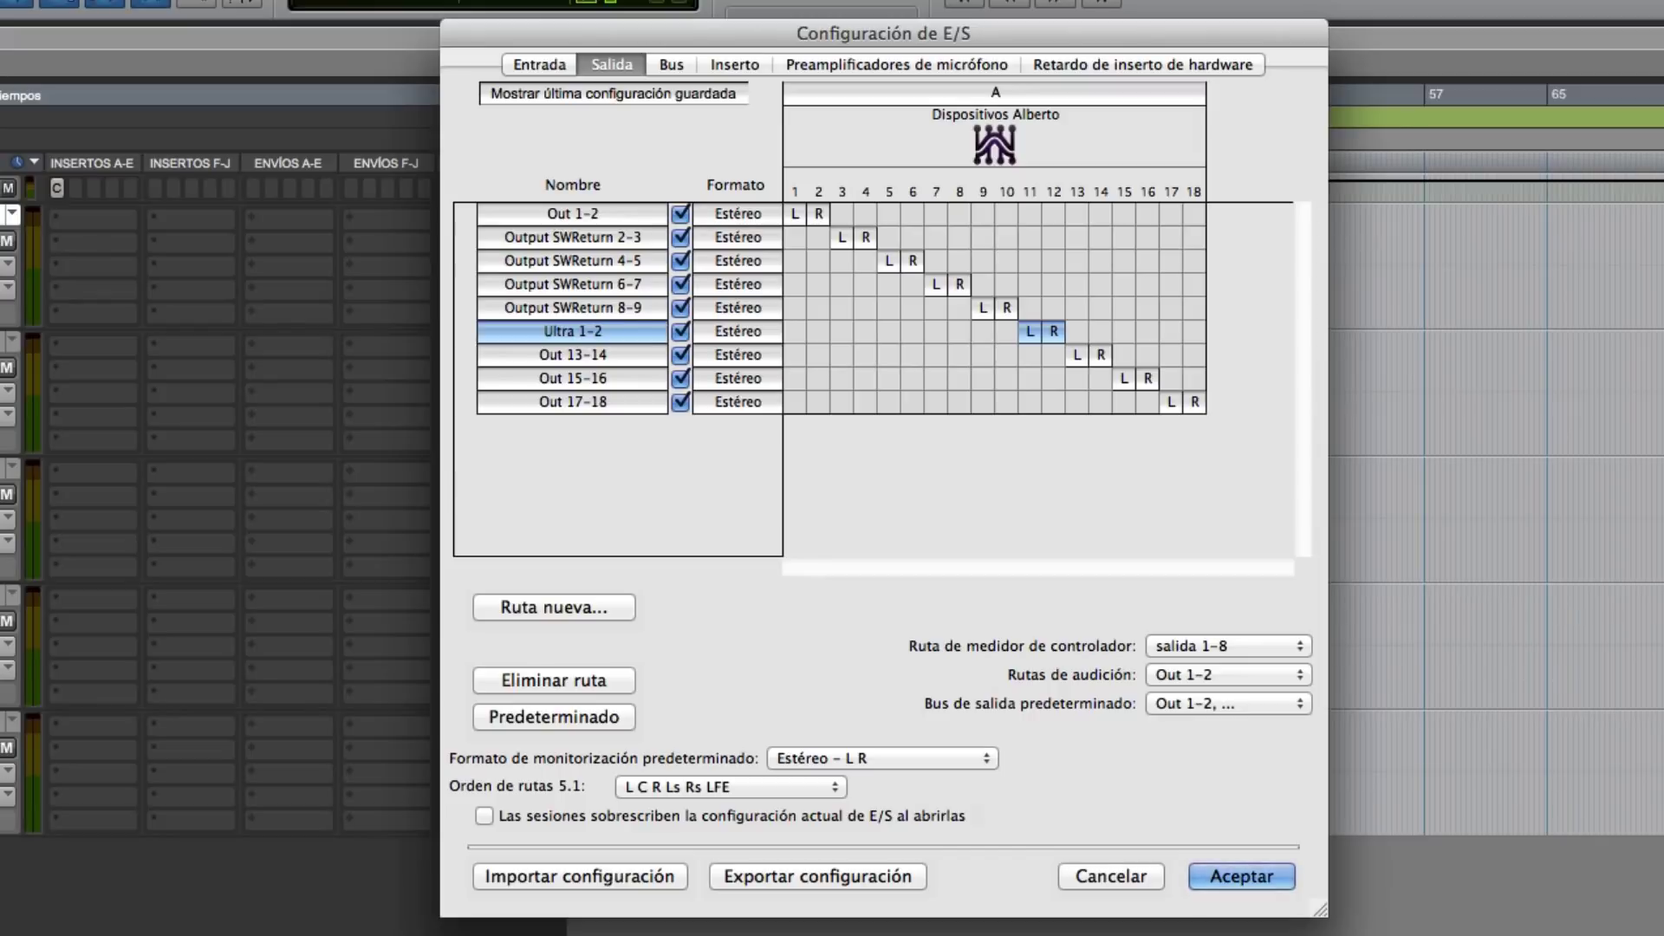
Step: Rename the Out 13-14 output path as Ultra 3-4
{"action": "double_click", "coordinate": [594, 355]}
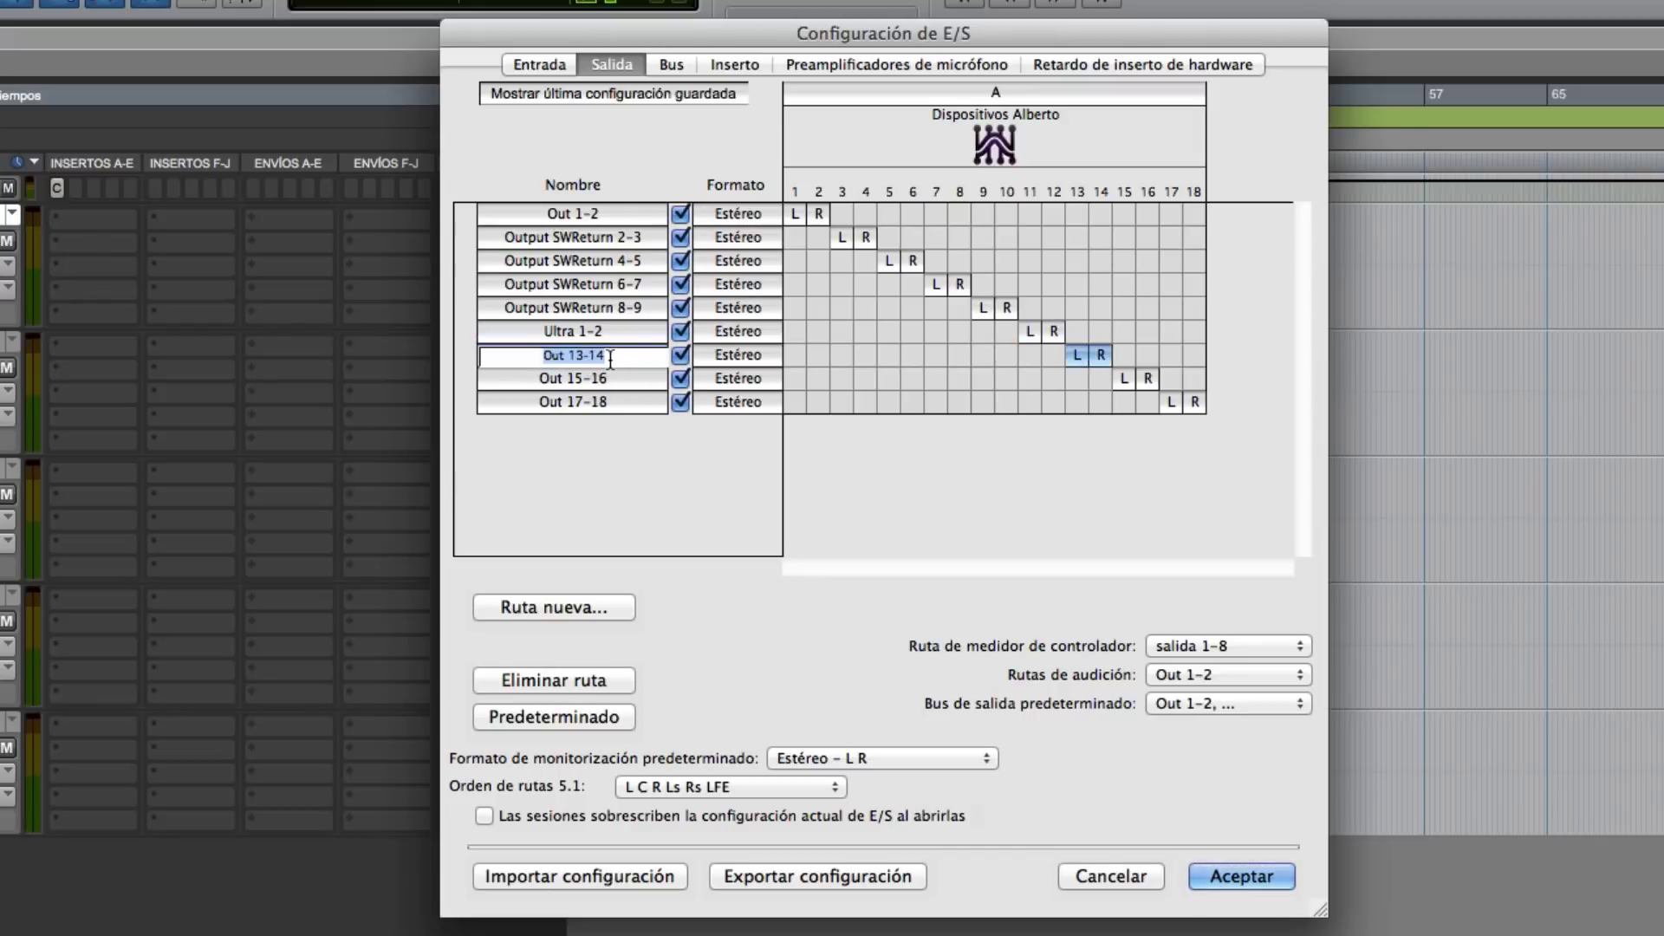
{"action": "left_click", "coordinate": [579, 329]}
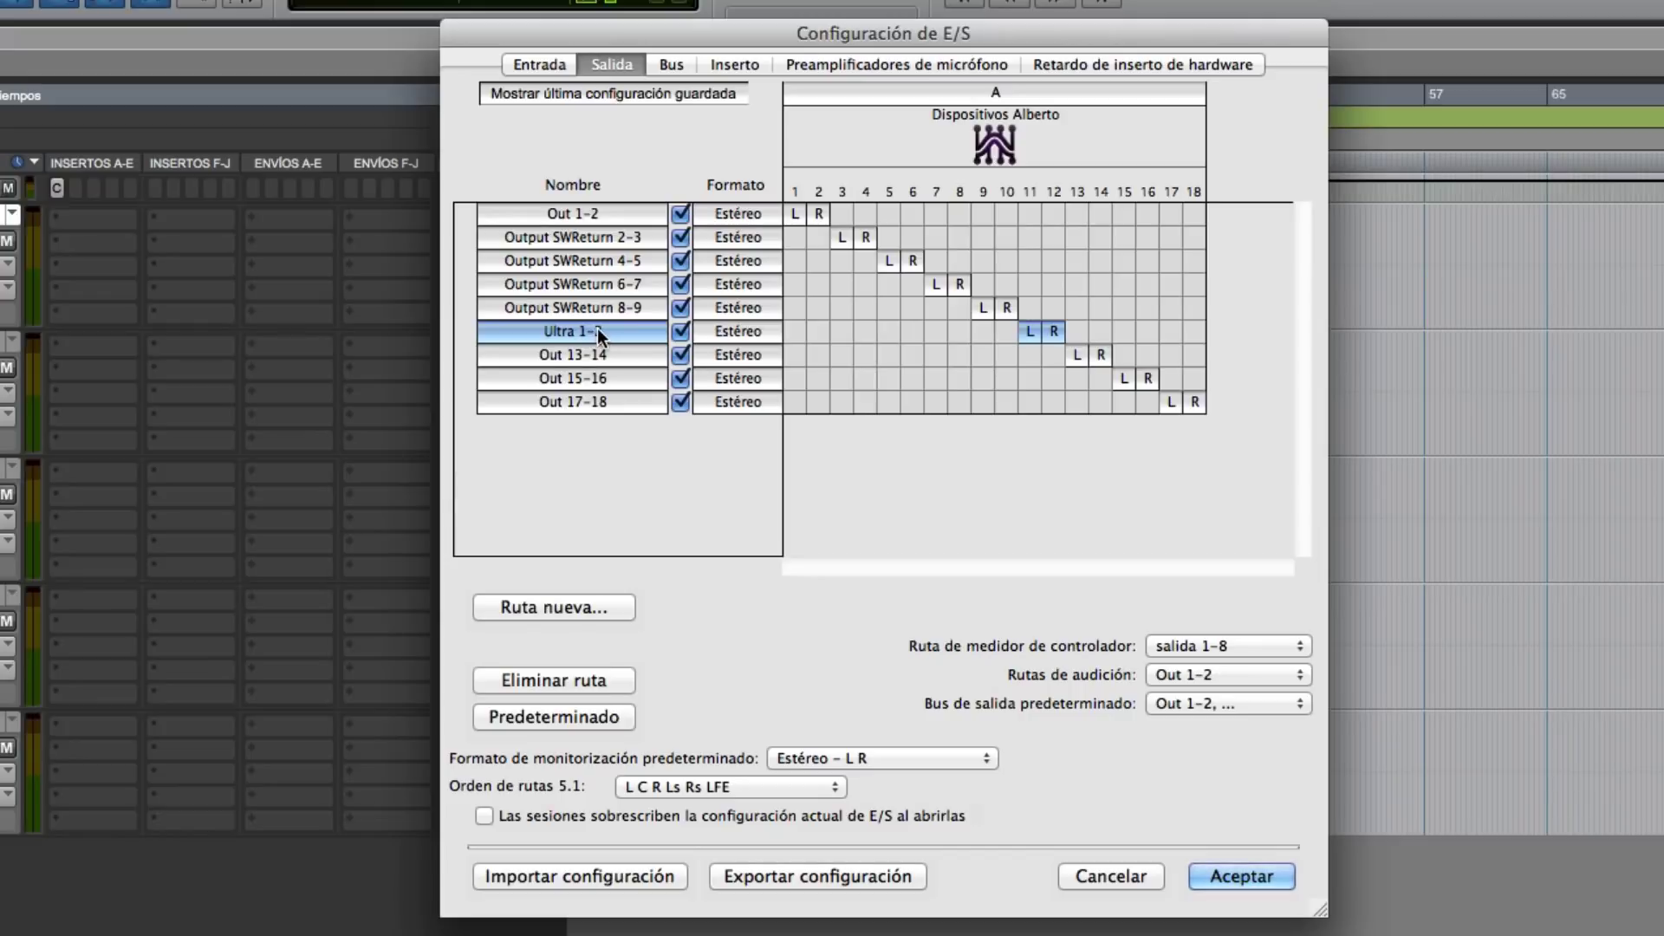
{"action": "double_click", "coordinate": [583, 353]}
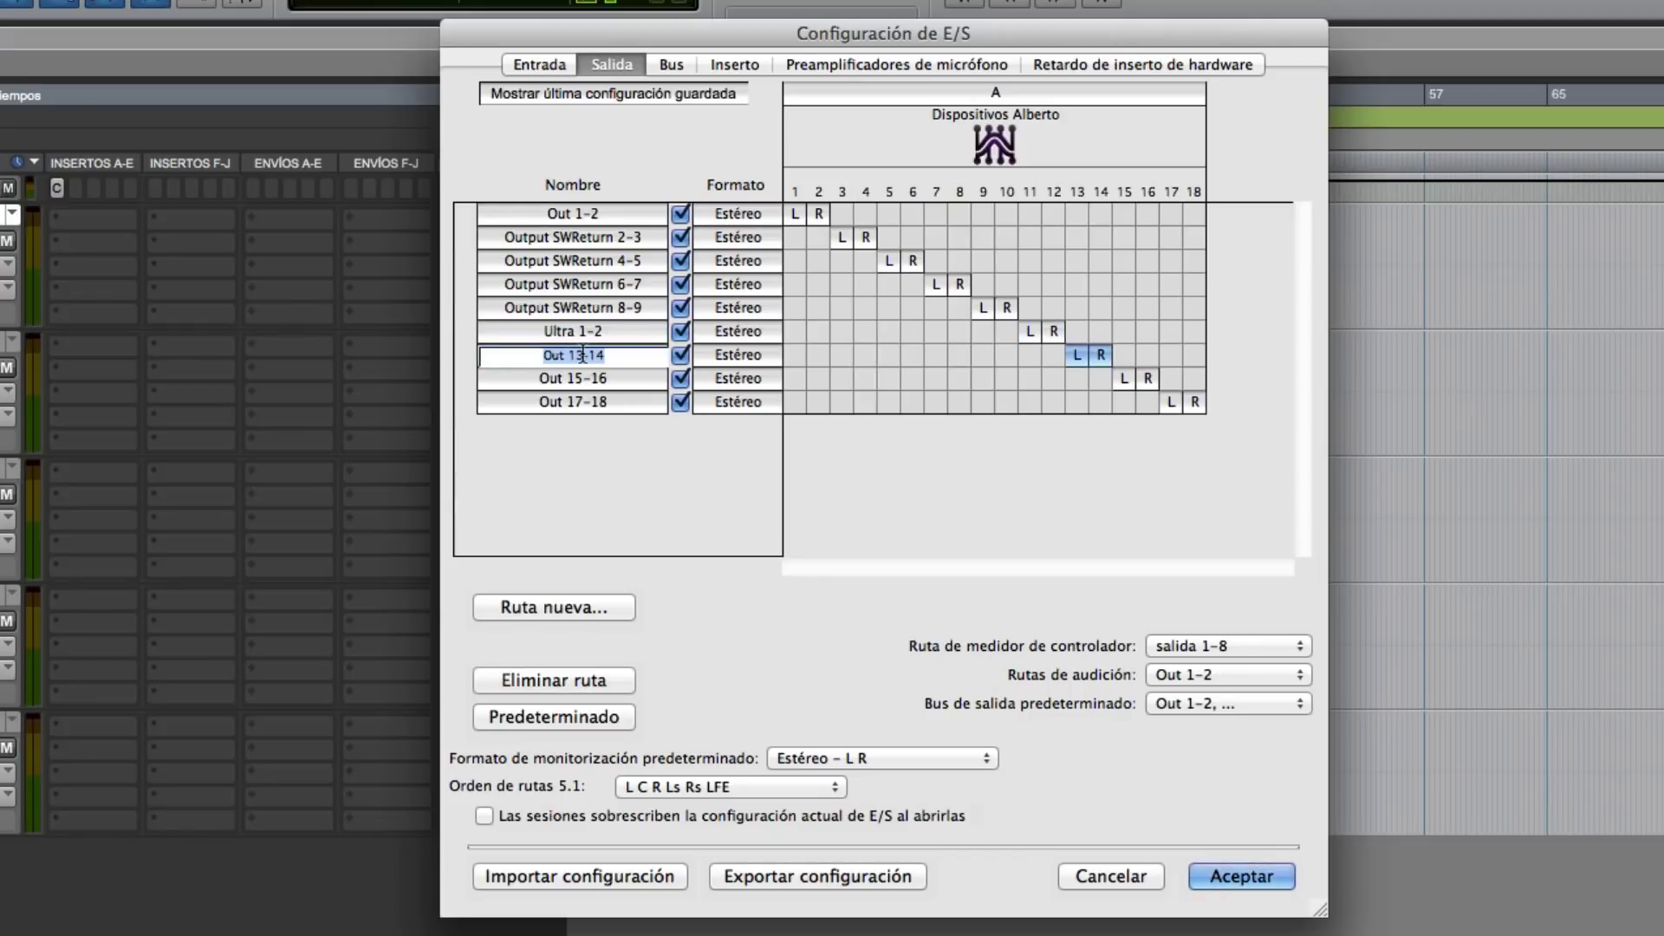
{"action": "type", "text": "Ultra 3-4"}
Step: Rename the Out 15-16 and Out 17-18 output paths as Ultra 5-6 and Ultra 7-8
{"action": "double_click", "coordinate": [578, 379]}
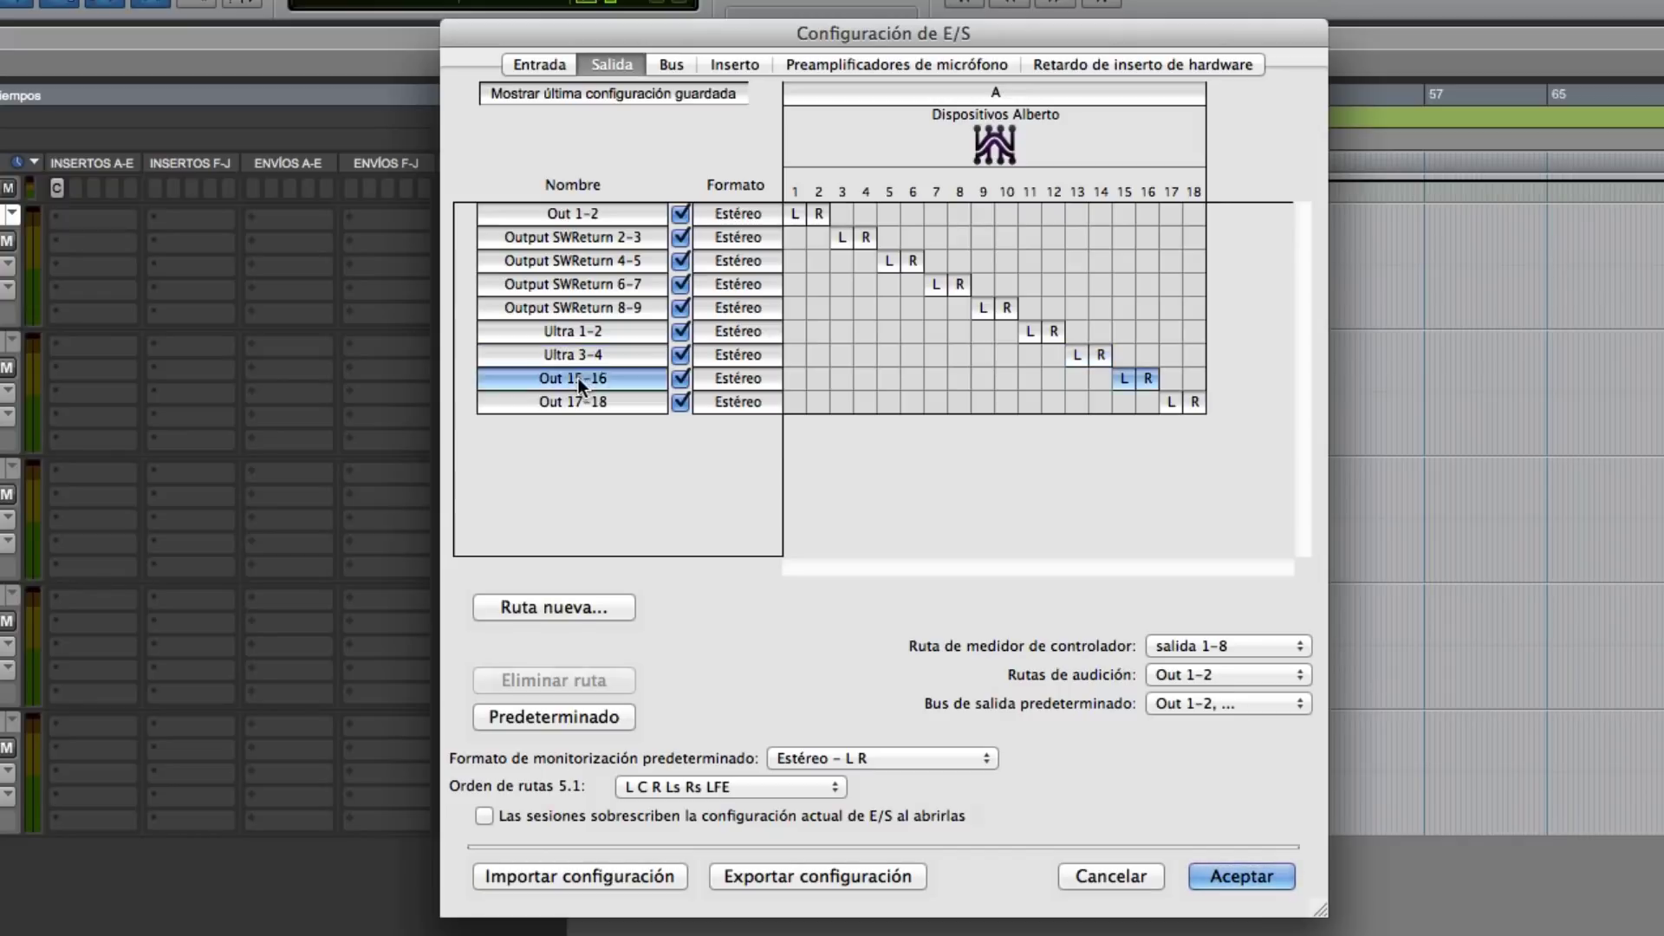
{"action": "type", "text": "U"}
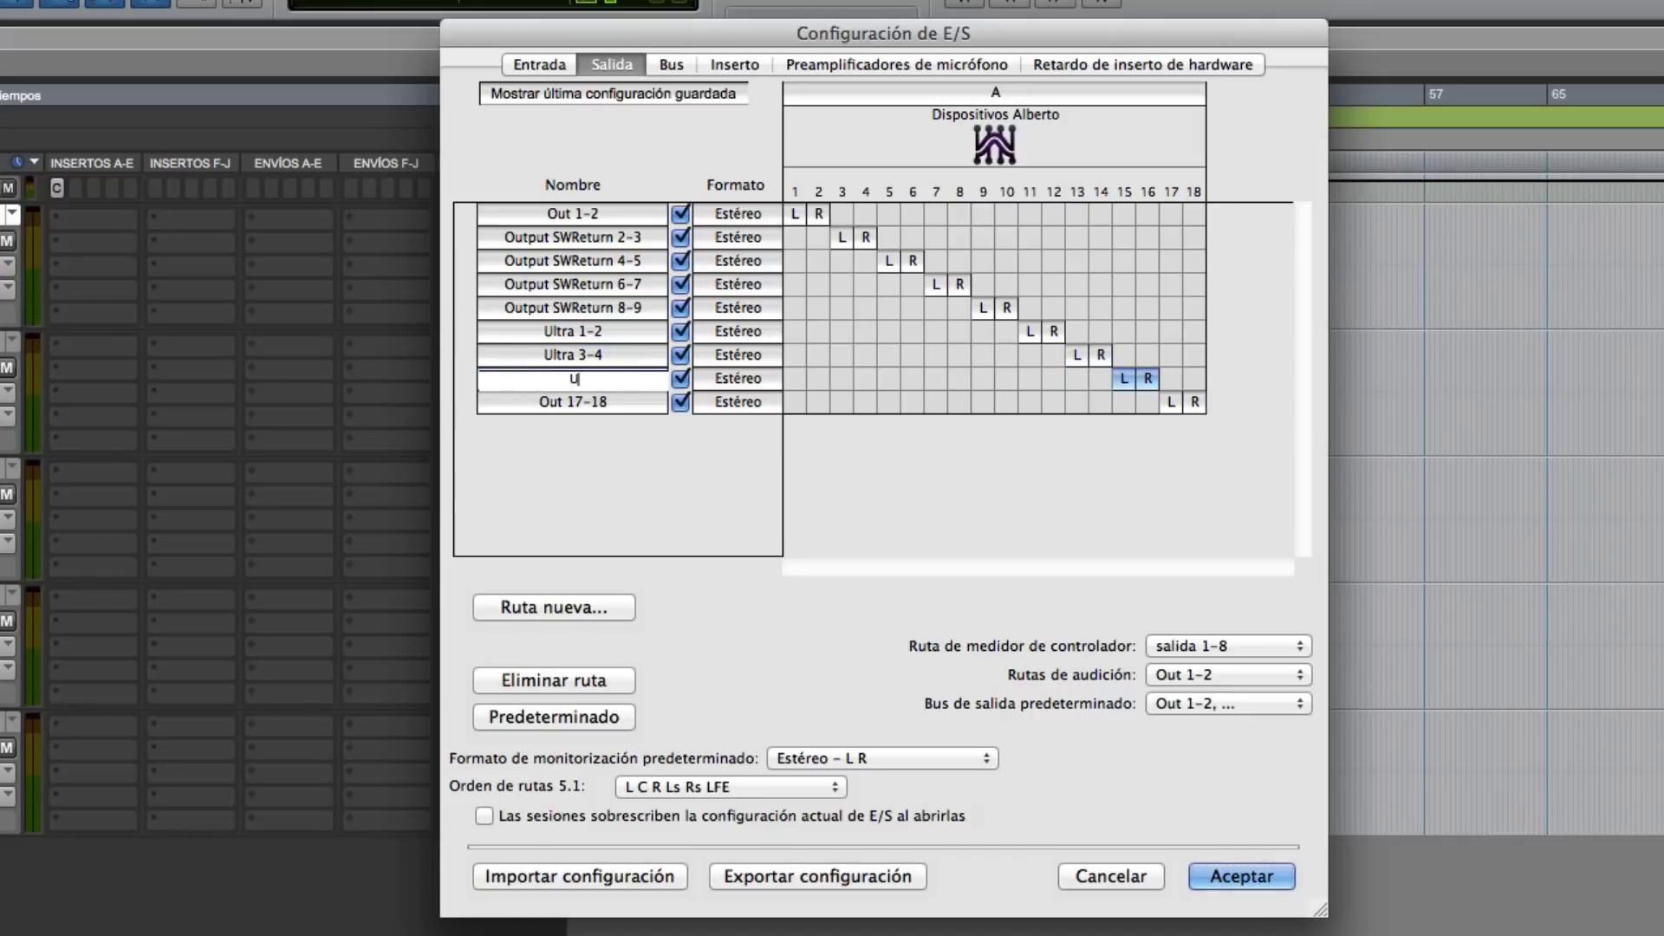
{"action": "type", "text": "ltra 5-6"}
{"action": "left_click", "coordinate": [565, 403]}
{"action": "left_click", "coordinate": [565, 402]}
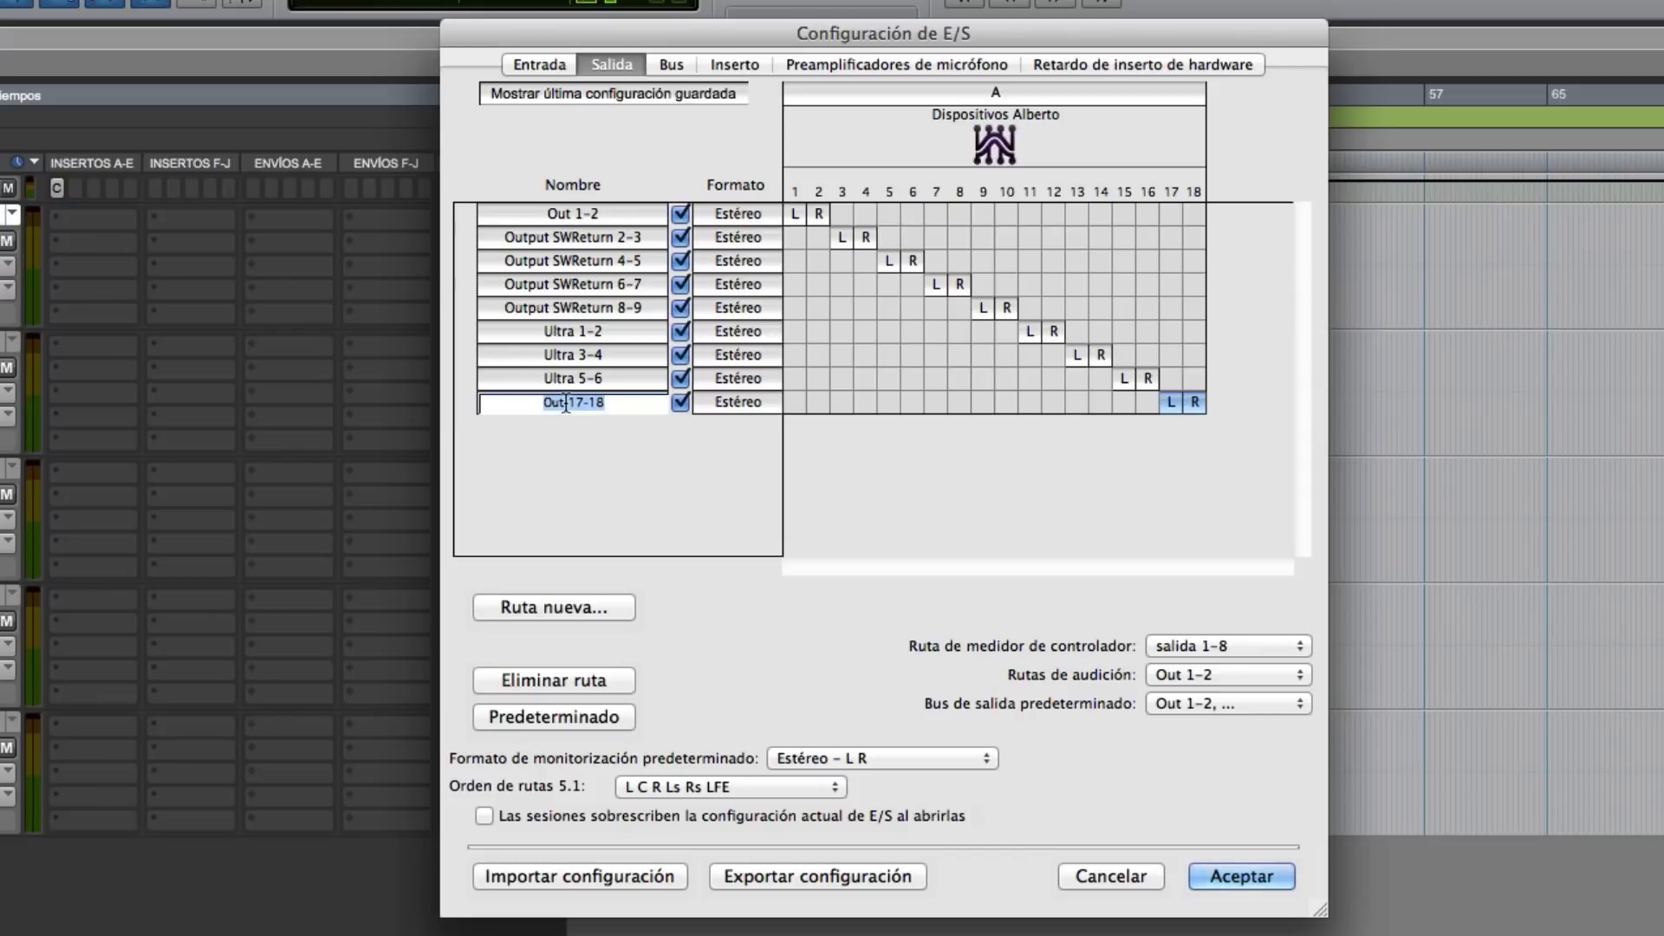
{"action": "type", "text": "Ultra 7-8"}
{"action": "key", "text": "Return"}
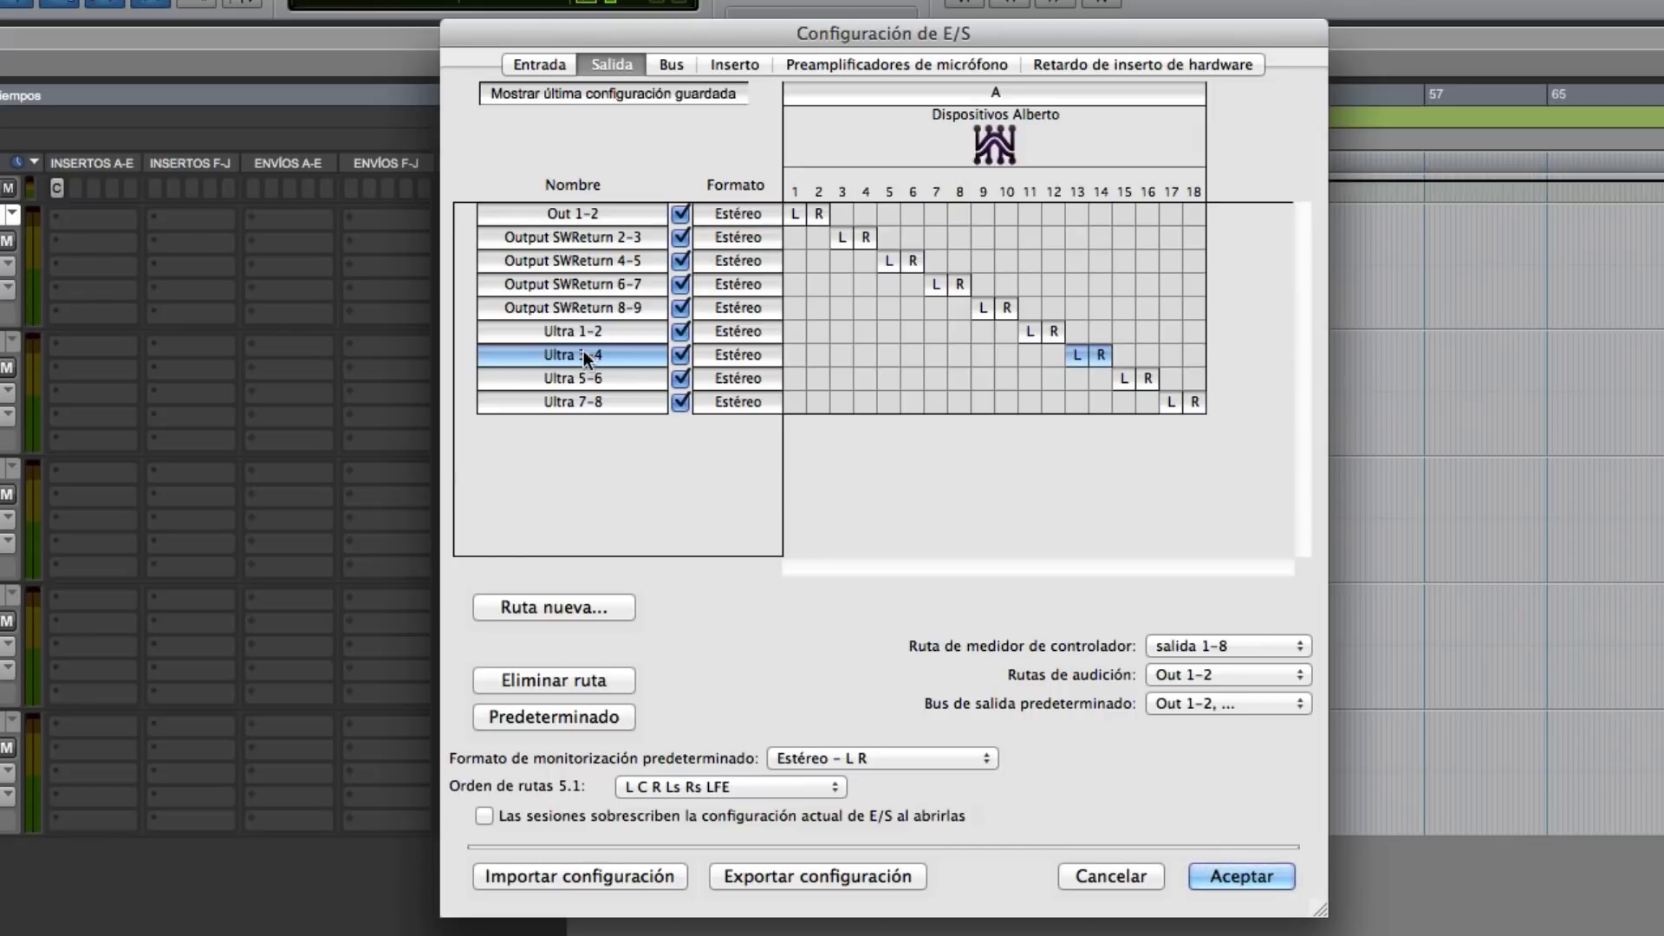
Step: Rename the Out 1-2 output path as Profire 1-2
{"action": "left_click", "coordinate": [554, 237]}
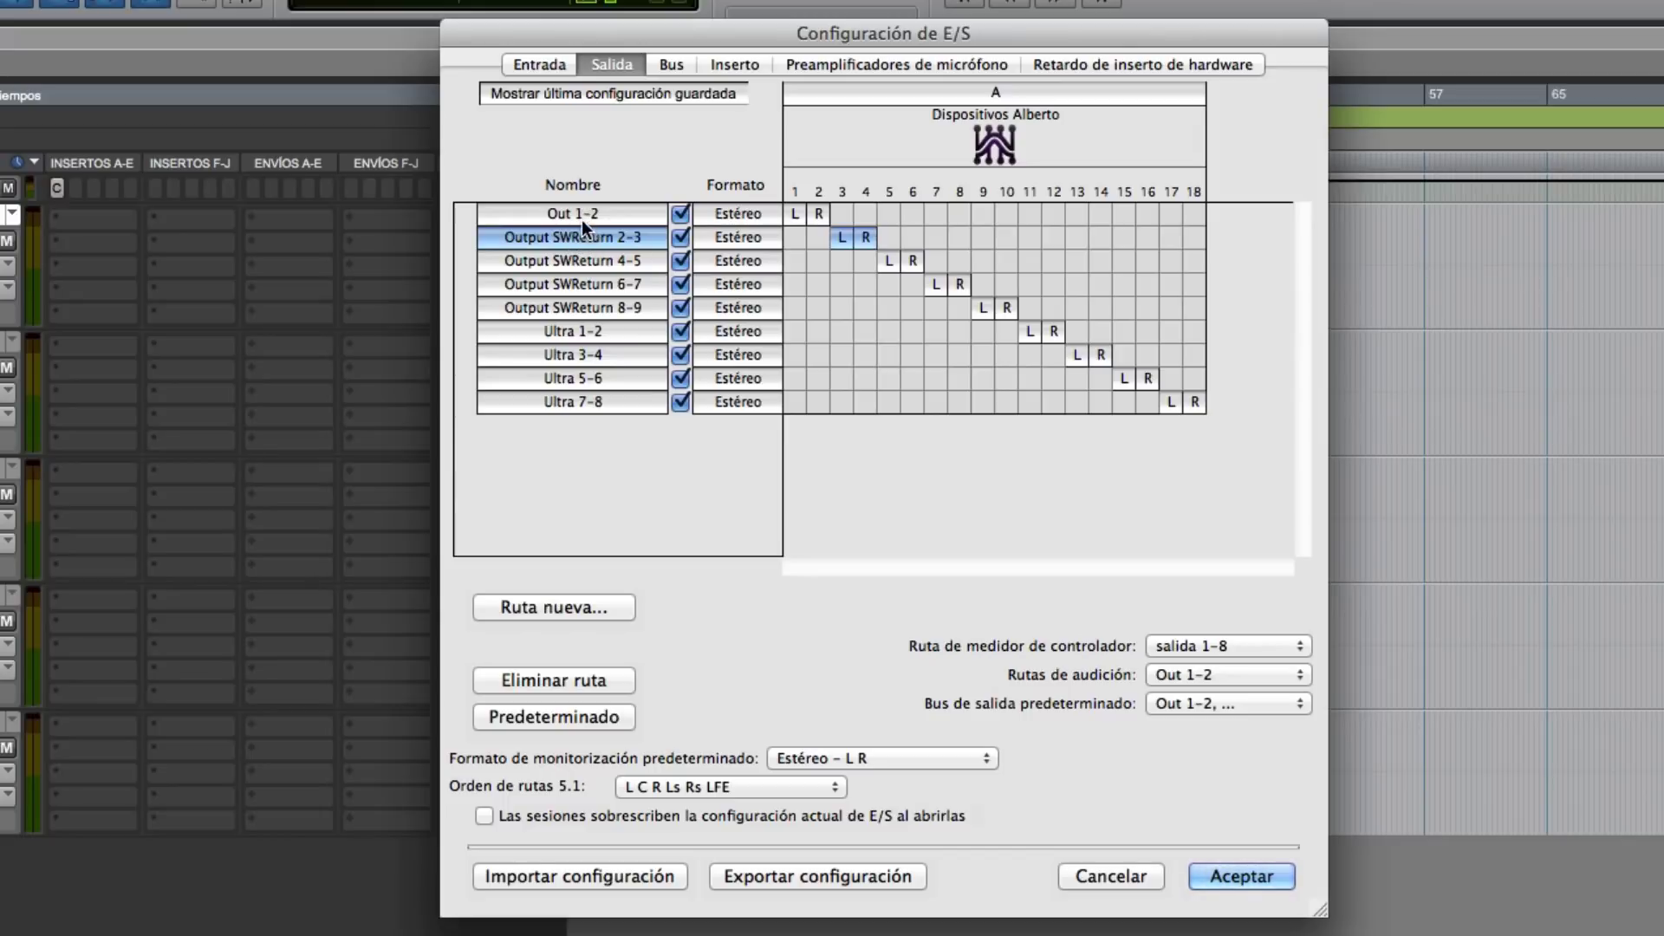
{"action": "double_click", "coordinate": [584, 218]}
{"action": "left_click", "coordinate": [548, 219]}
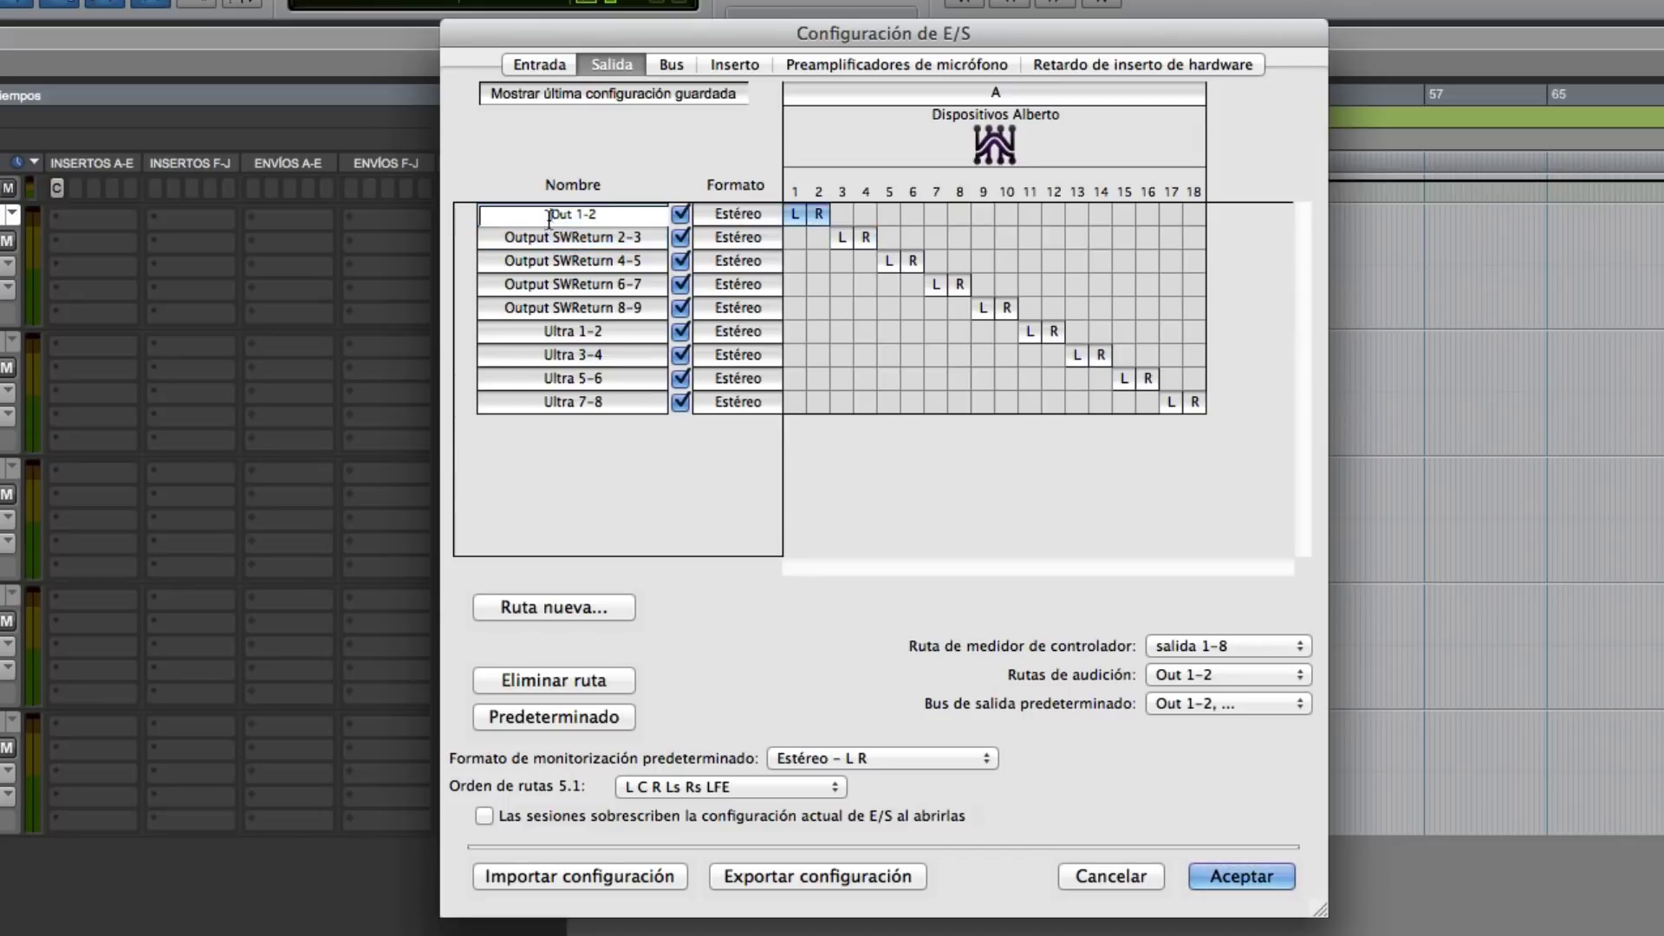
{"action": "key", "text": "Delete"}
{"action": "key", "text": "Delete"}
{"action": "key", "text": "Delete"}
{"action": "type", "text": "Profire"}
Step: Rename the Output SWReturn 2-3 and 4-5 paths as Profire 2-3 and Profire 4-5
{"action": "double_click", "coordinate": [569, 239]}
{"action": "left_click_drag", "start_coordinate": [613, 238], "coordinate": [507, 261]}
{"action": "type", "text": "Profire"}
{"action": "double_click", "coordinate": [570, 263]}
{"action": "type", "text": "Profire"}
Step: Rename the Output SWReturn 6-7 and 8-9 paths as Profire 6-7 and Profire 8-9
{"action": "double_click", "coordinate": [569, 286]}
{"action": "left_click_drag", "start_coordinate": [619, 284], "coordinate": [507, 285]}
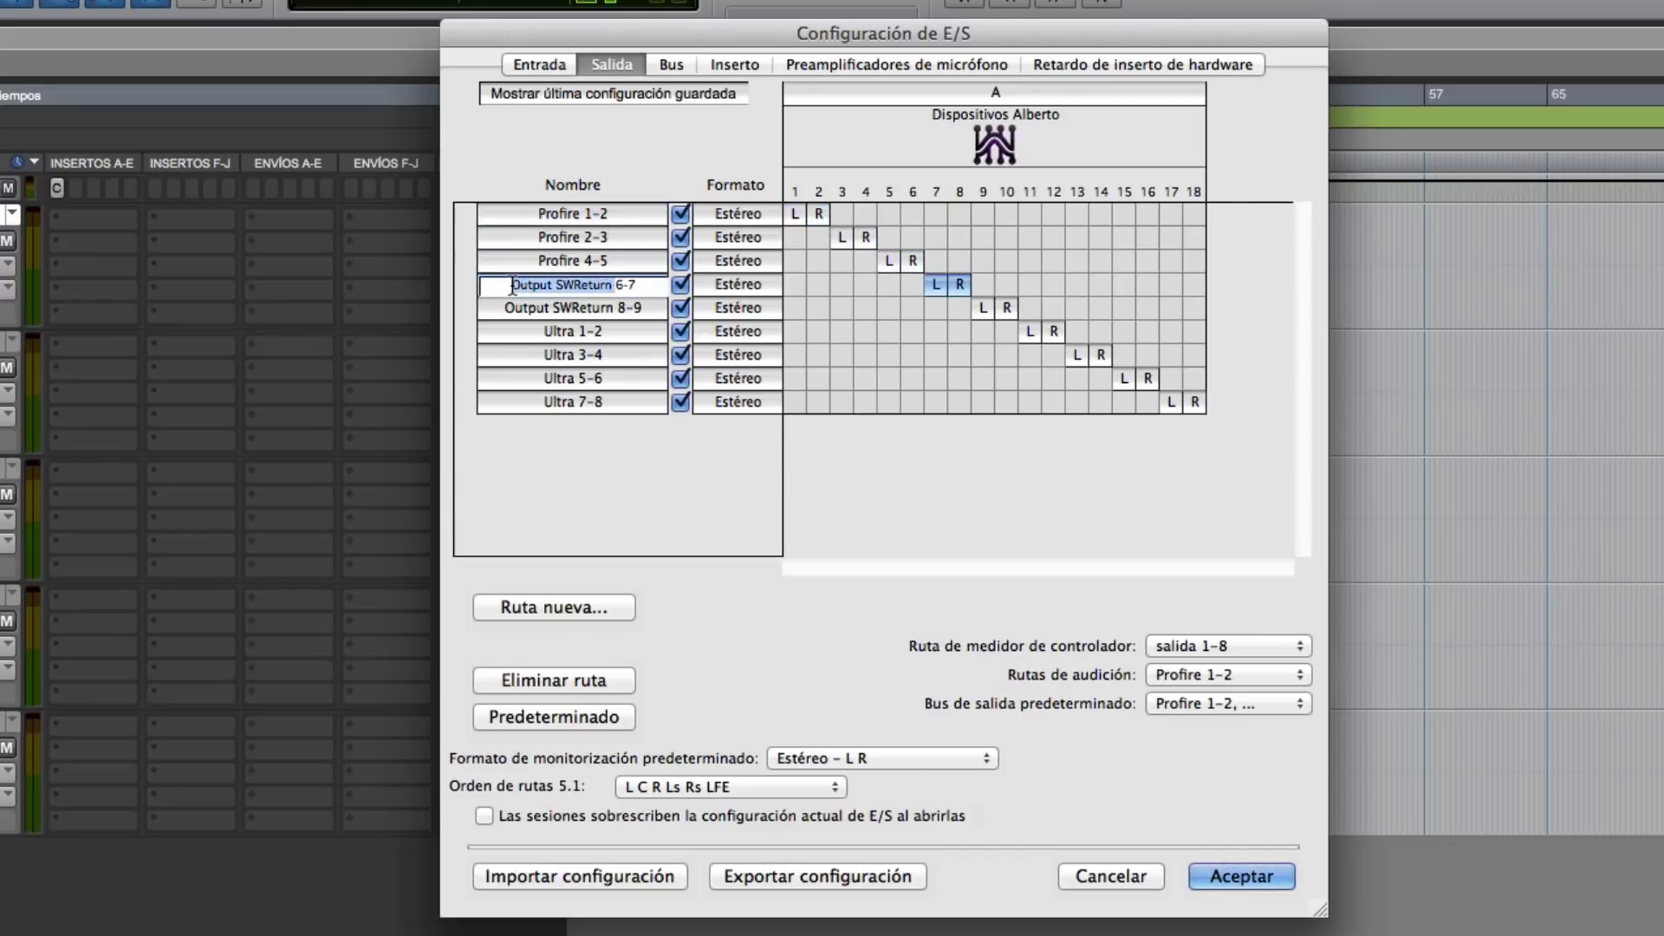
{"action": "type", "text": "Profire"}
{"action": "double_click", "coordinate": [578, 310]}
{"action": "left_click_drag", "start_coordinate": [609, 309], "coordinate": [505, 309]}
{"action": "type", "text": "Profire"}
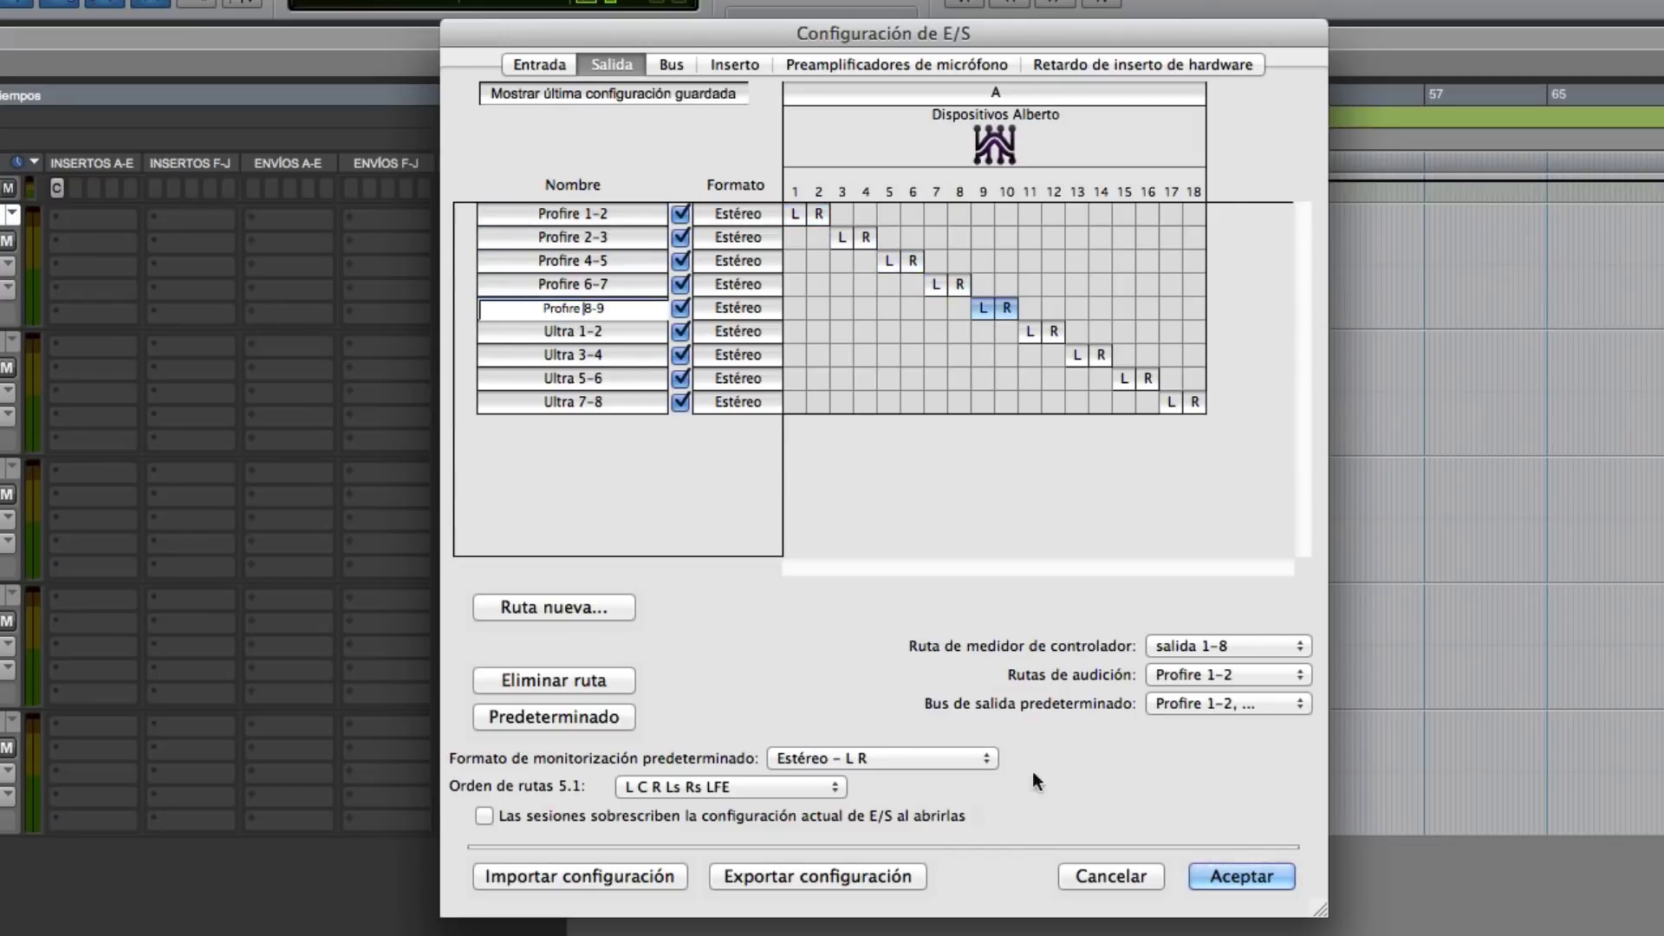
{"action": "left_click", "coordinate": [587, 287]}
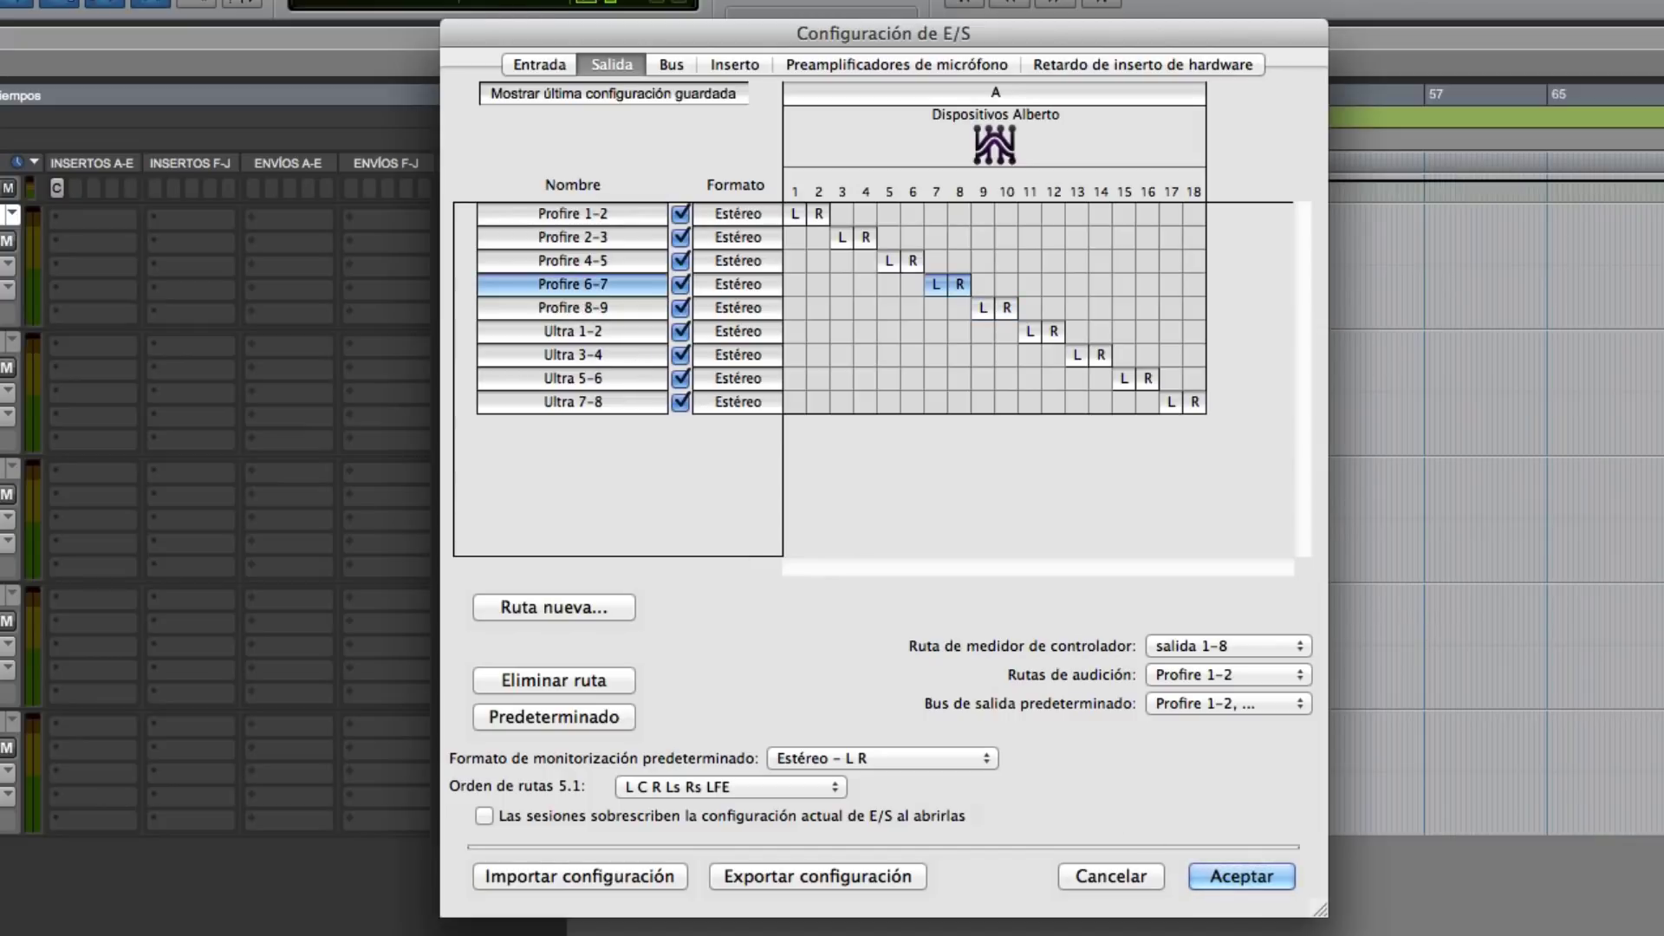
Step: Try to accept the I/O setup with the renamed output paths
{"action": "left_click", "coordinate": [1241, 875]}
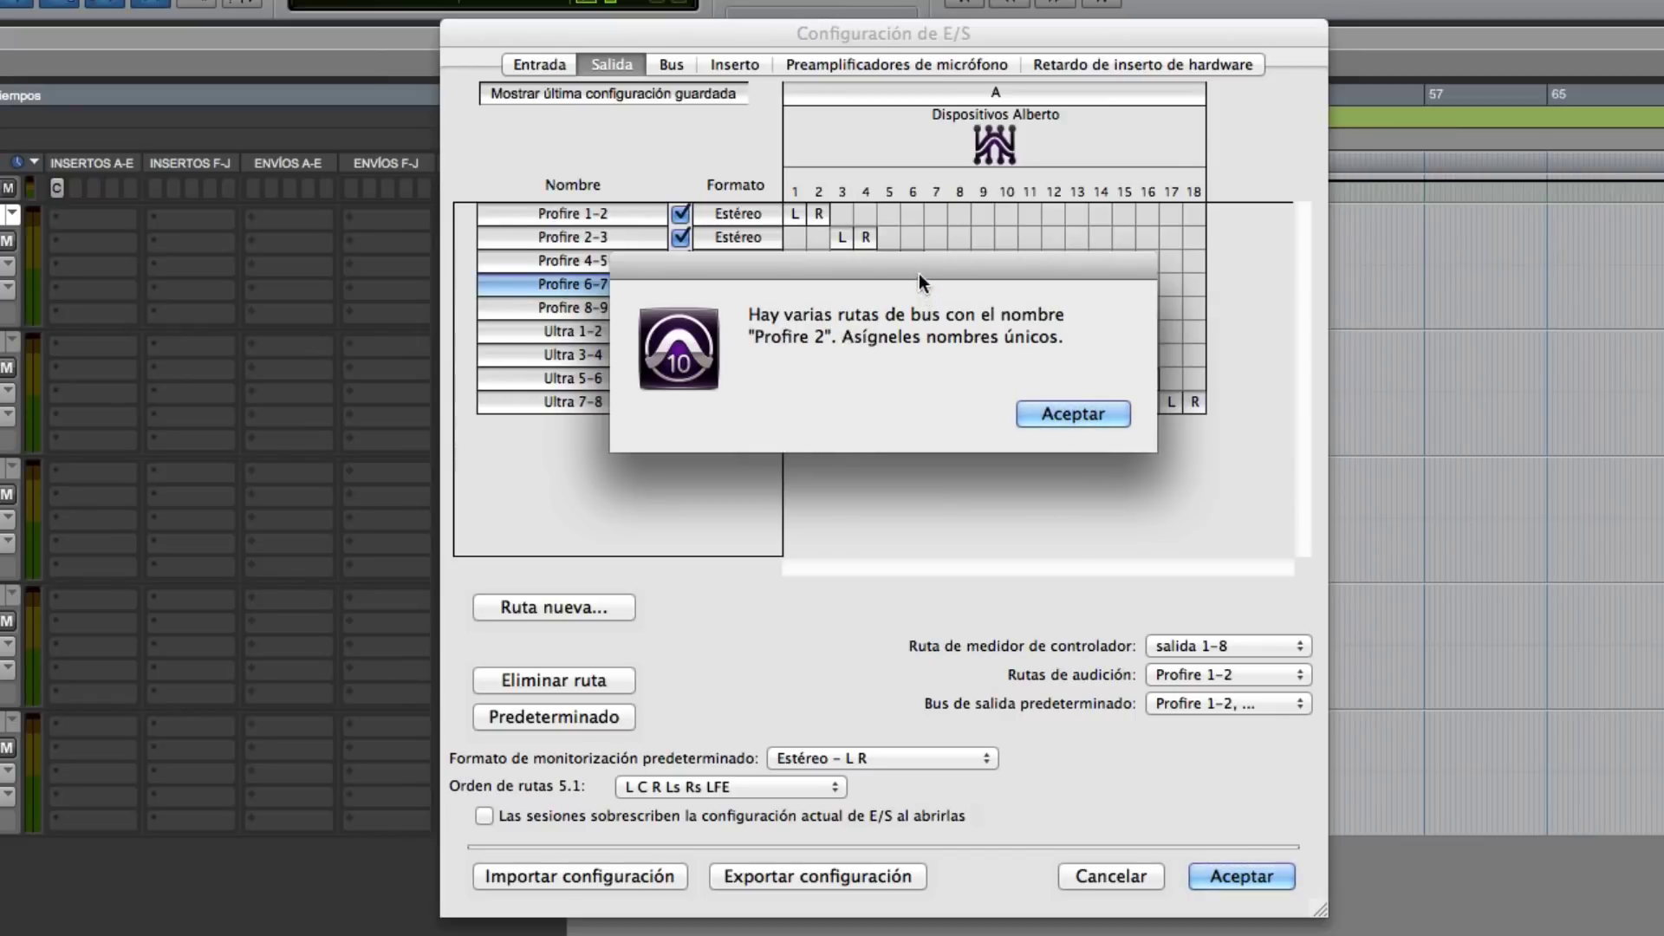
{"action": "left_click_drag", "start_coordinate": [919, 273], "coordinate": [886, 206]}
{"action": "left_click", "coordinate": [997, 349]}
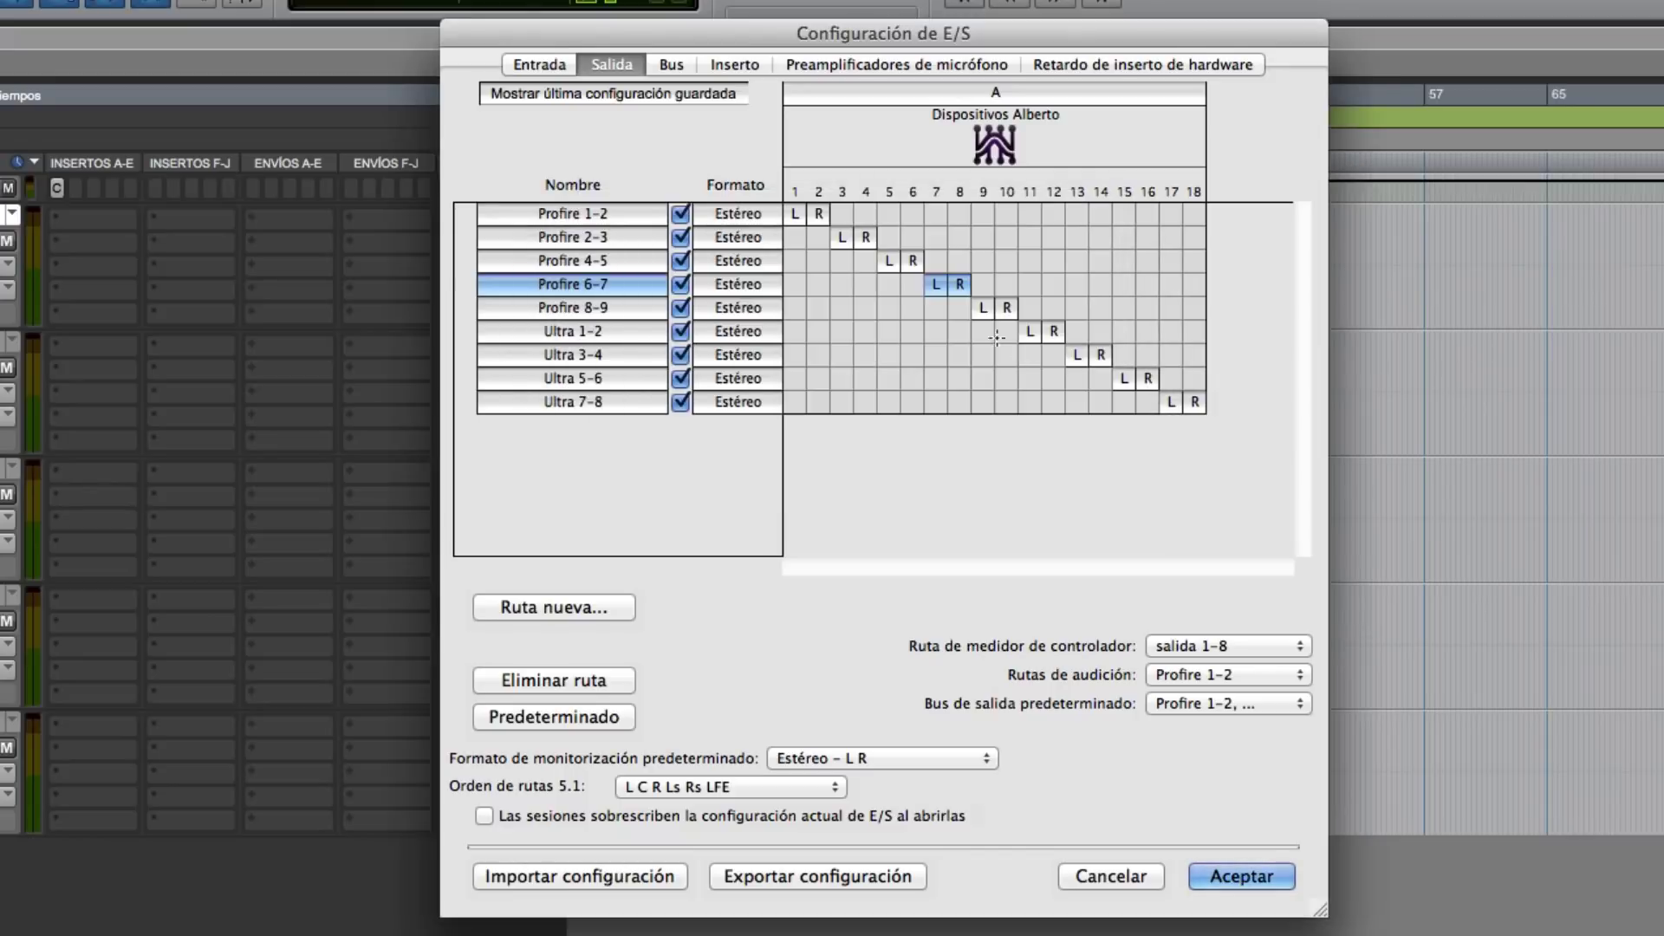
Step: Reset all bus paths to their defaults and accept the I/O setup
{"action": "left_click", "coordinate": [673, 58]}
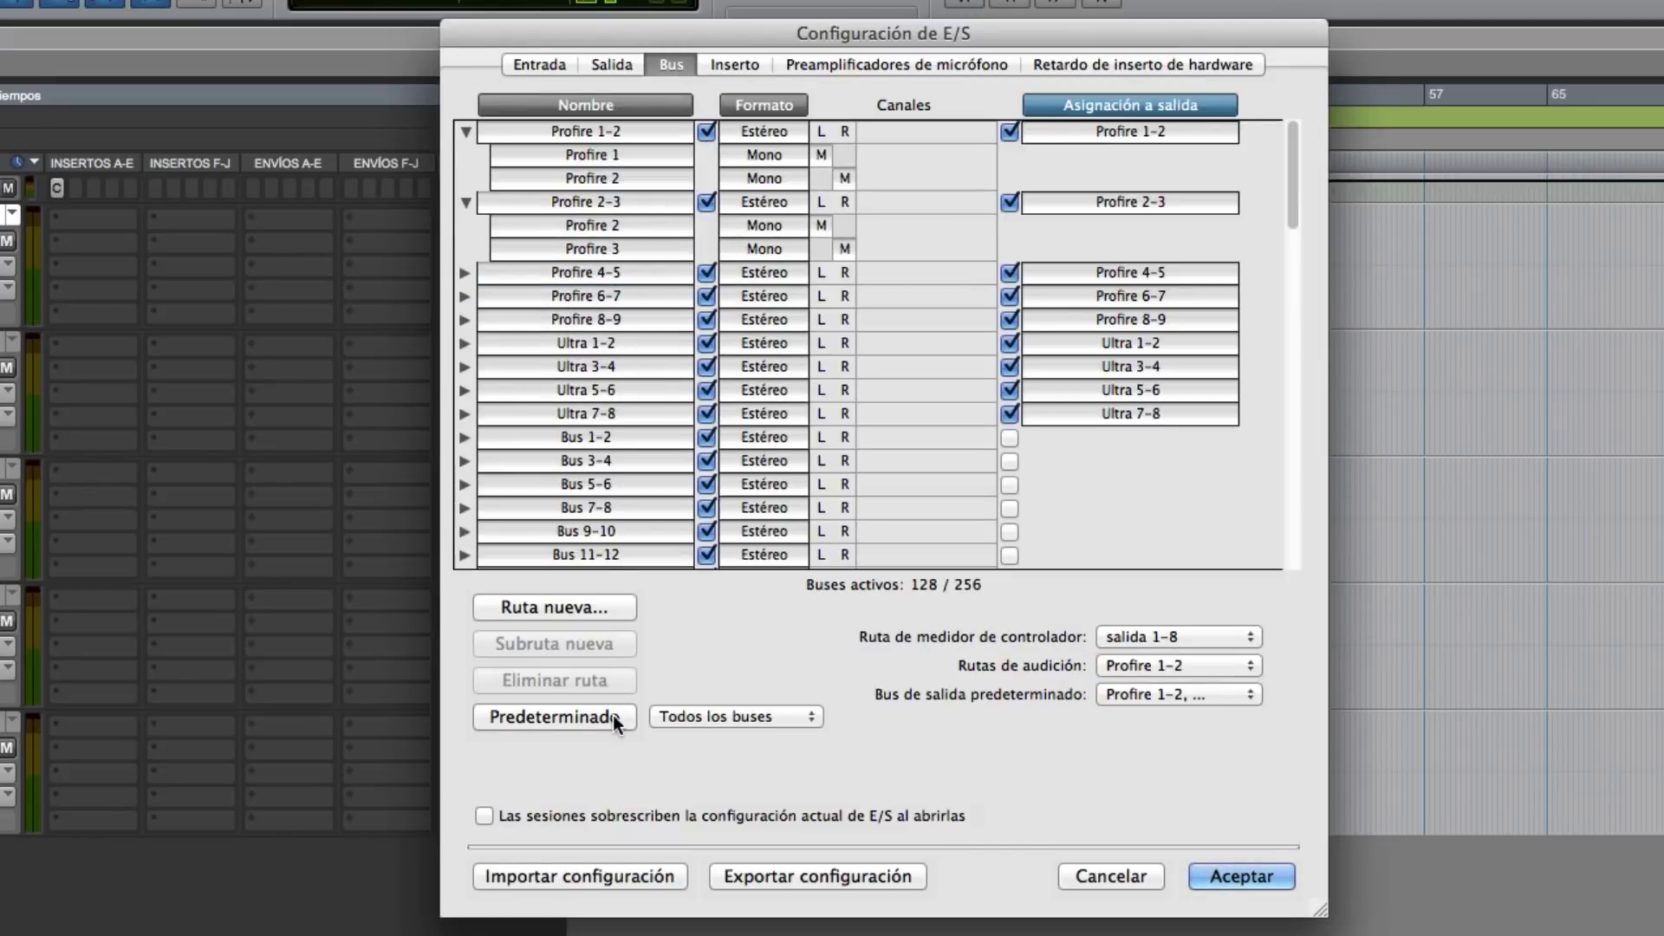
{"action": "left_click", "coordinate": [559, 715]}
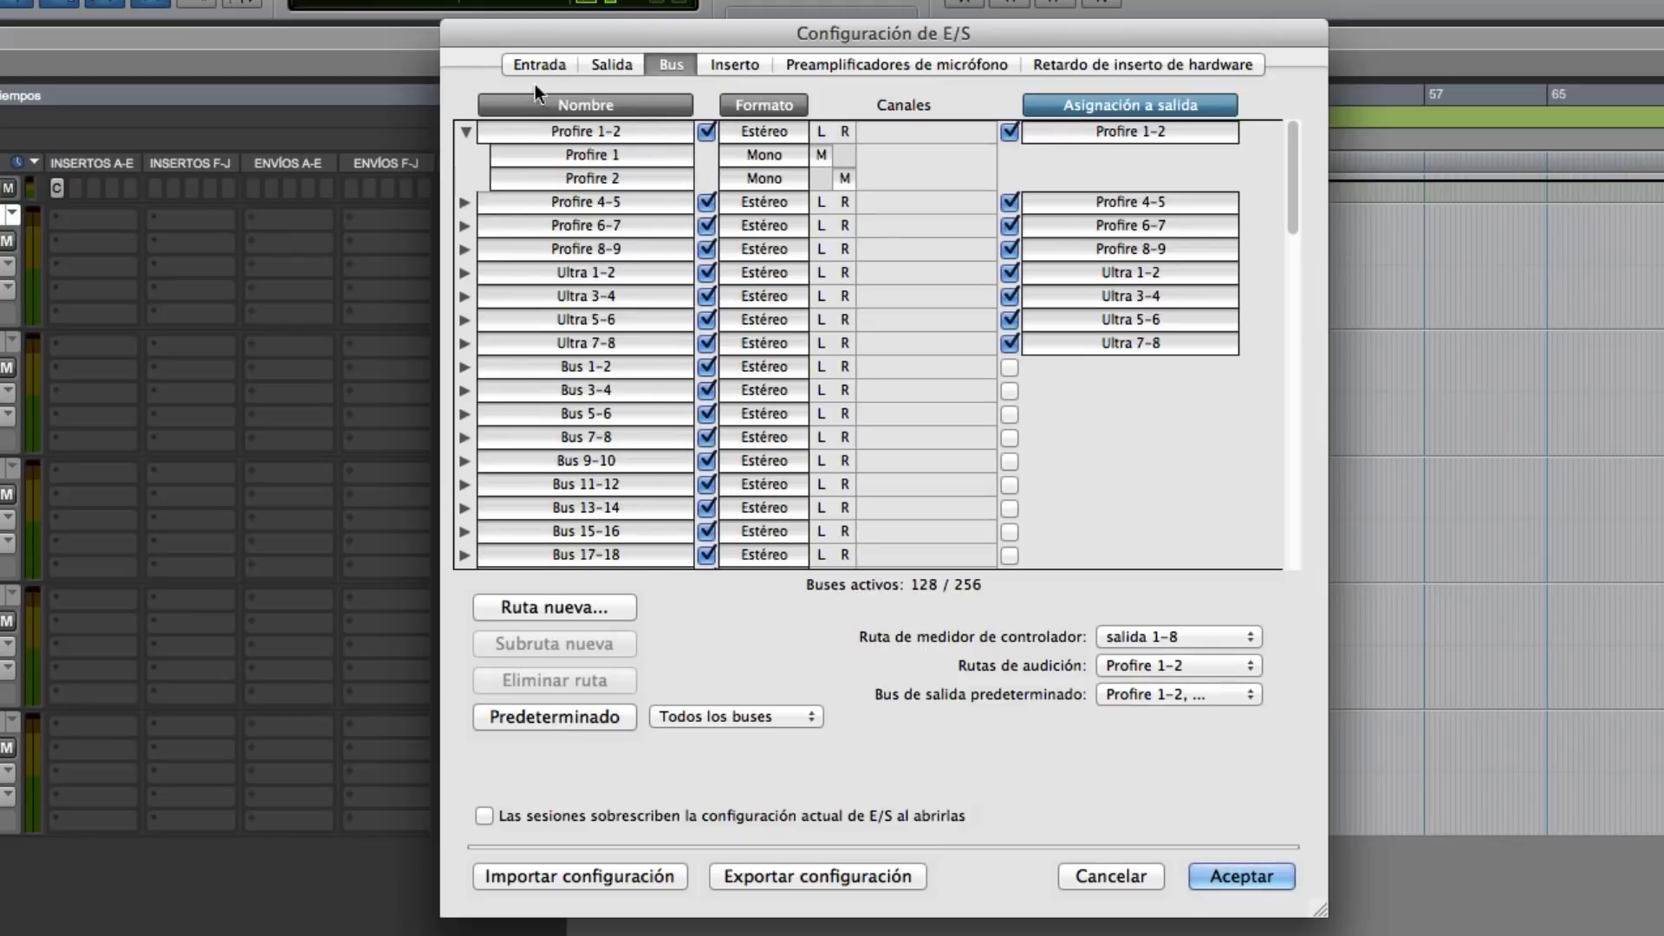
{"action": "left_click", "coordinate": [631, 74]}
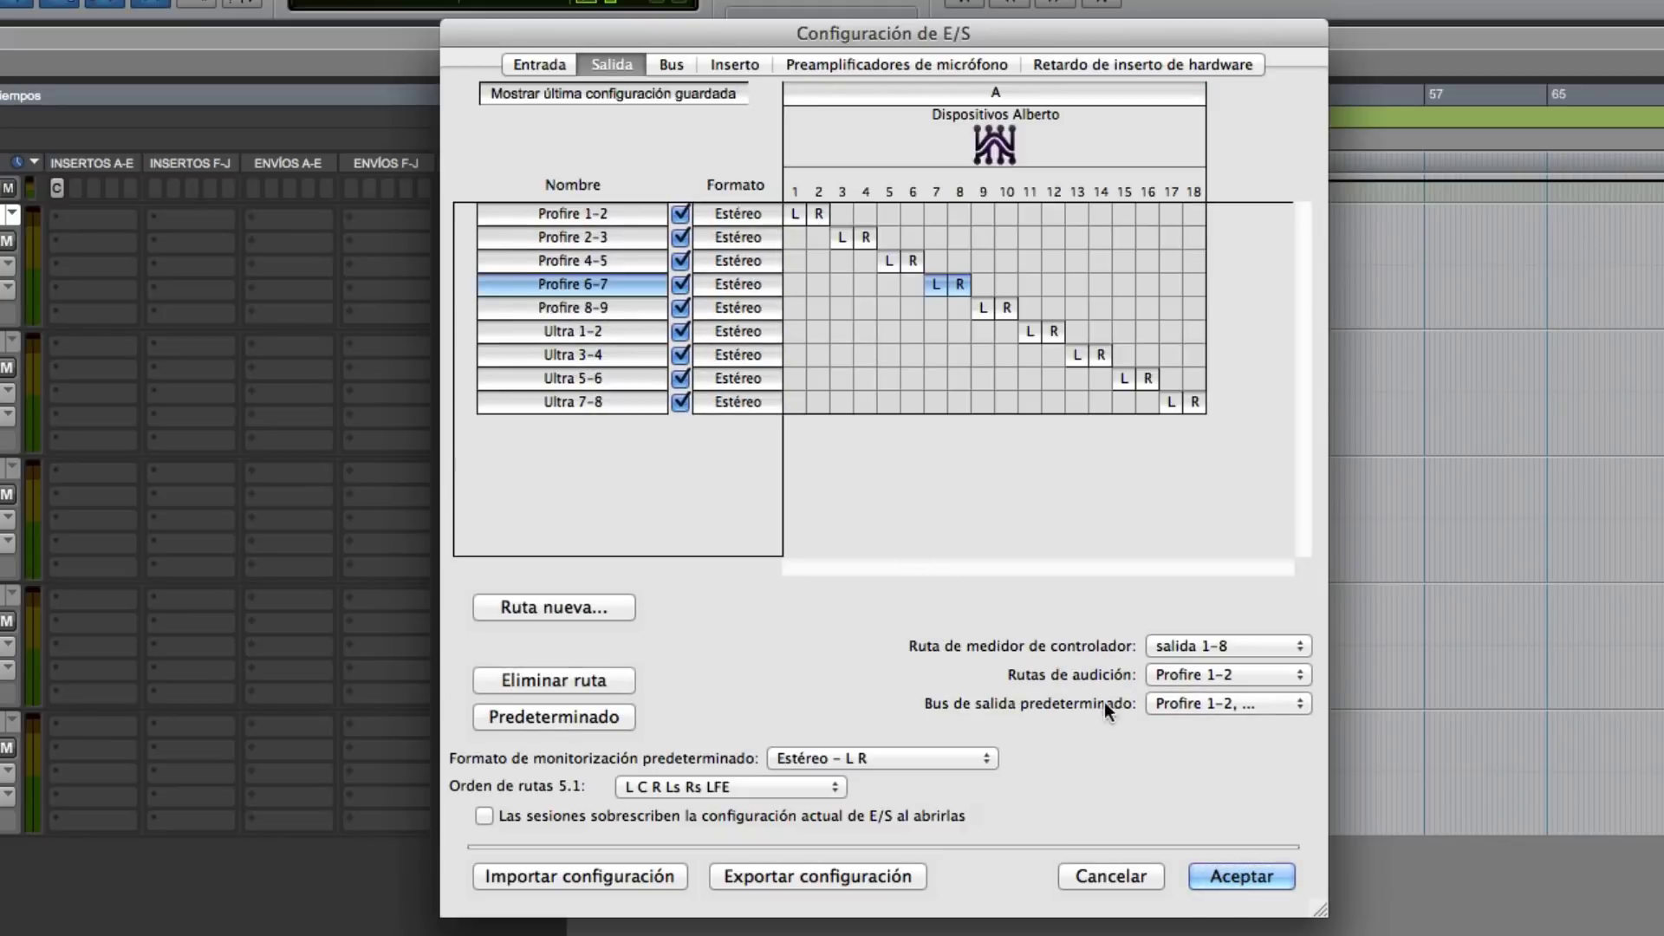
{"action": "left_click", "coordinate": [1245, 876]}
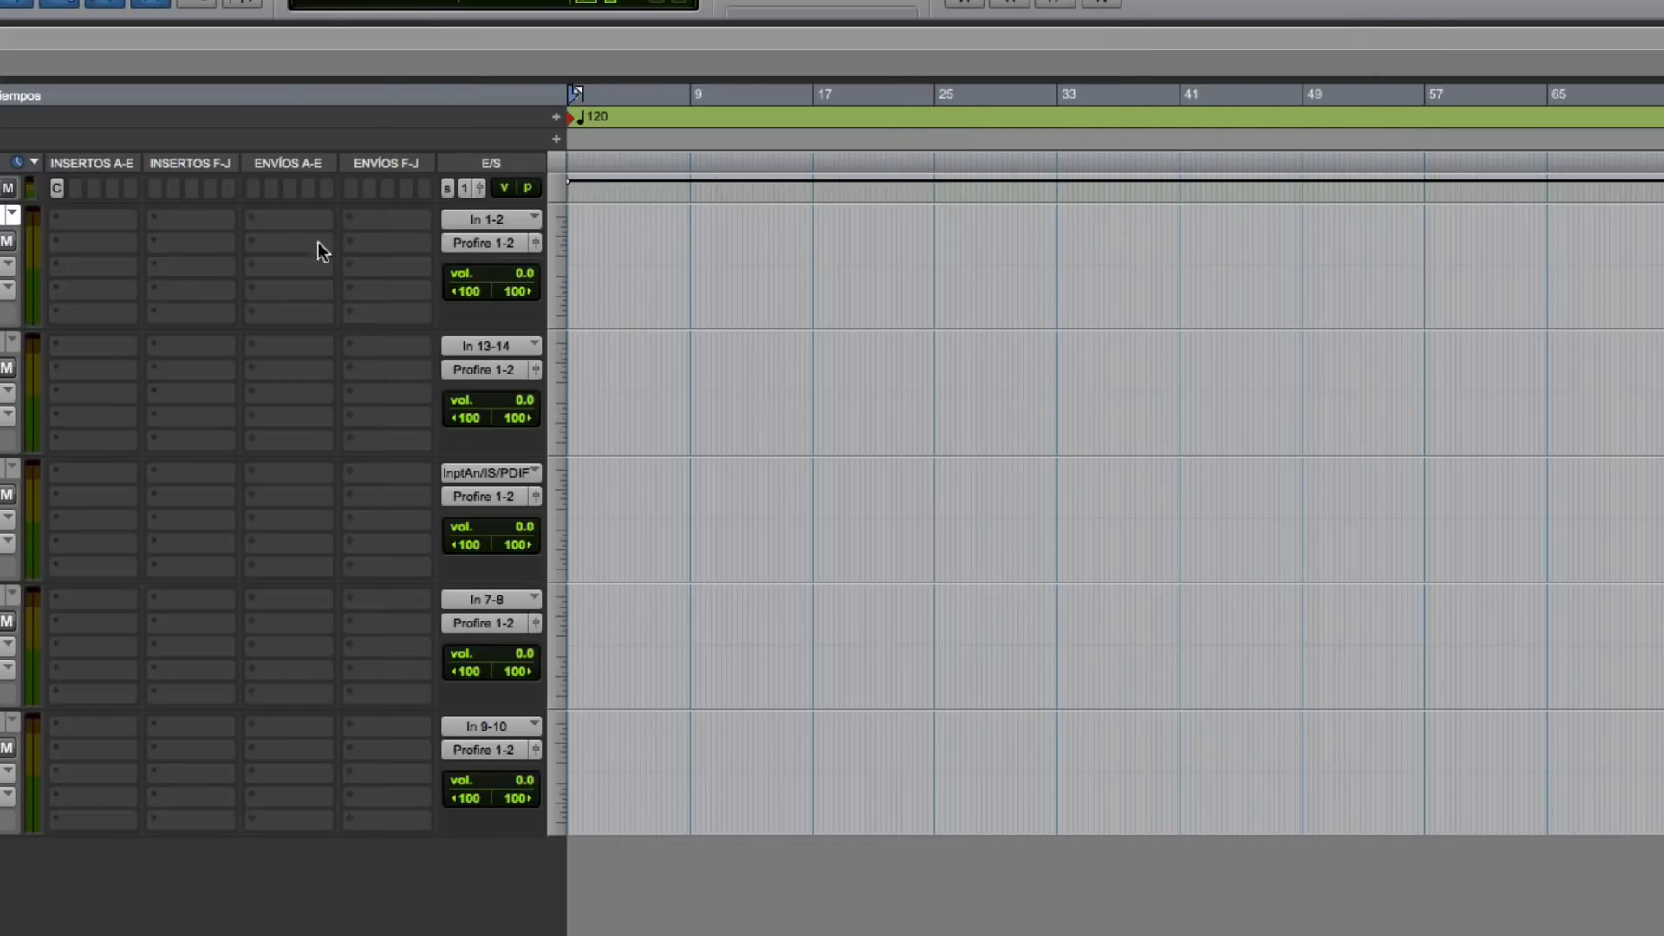
Step: Examine the output and interface input paths available for the Audio 1 track, keeping its current routing
{"action": "left_click", "coordinate": [482, 242]}
{"action": "mouse_move", "coordinate": [497, 242]}
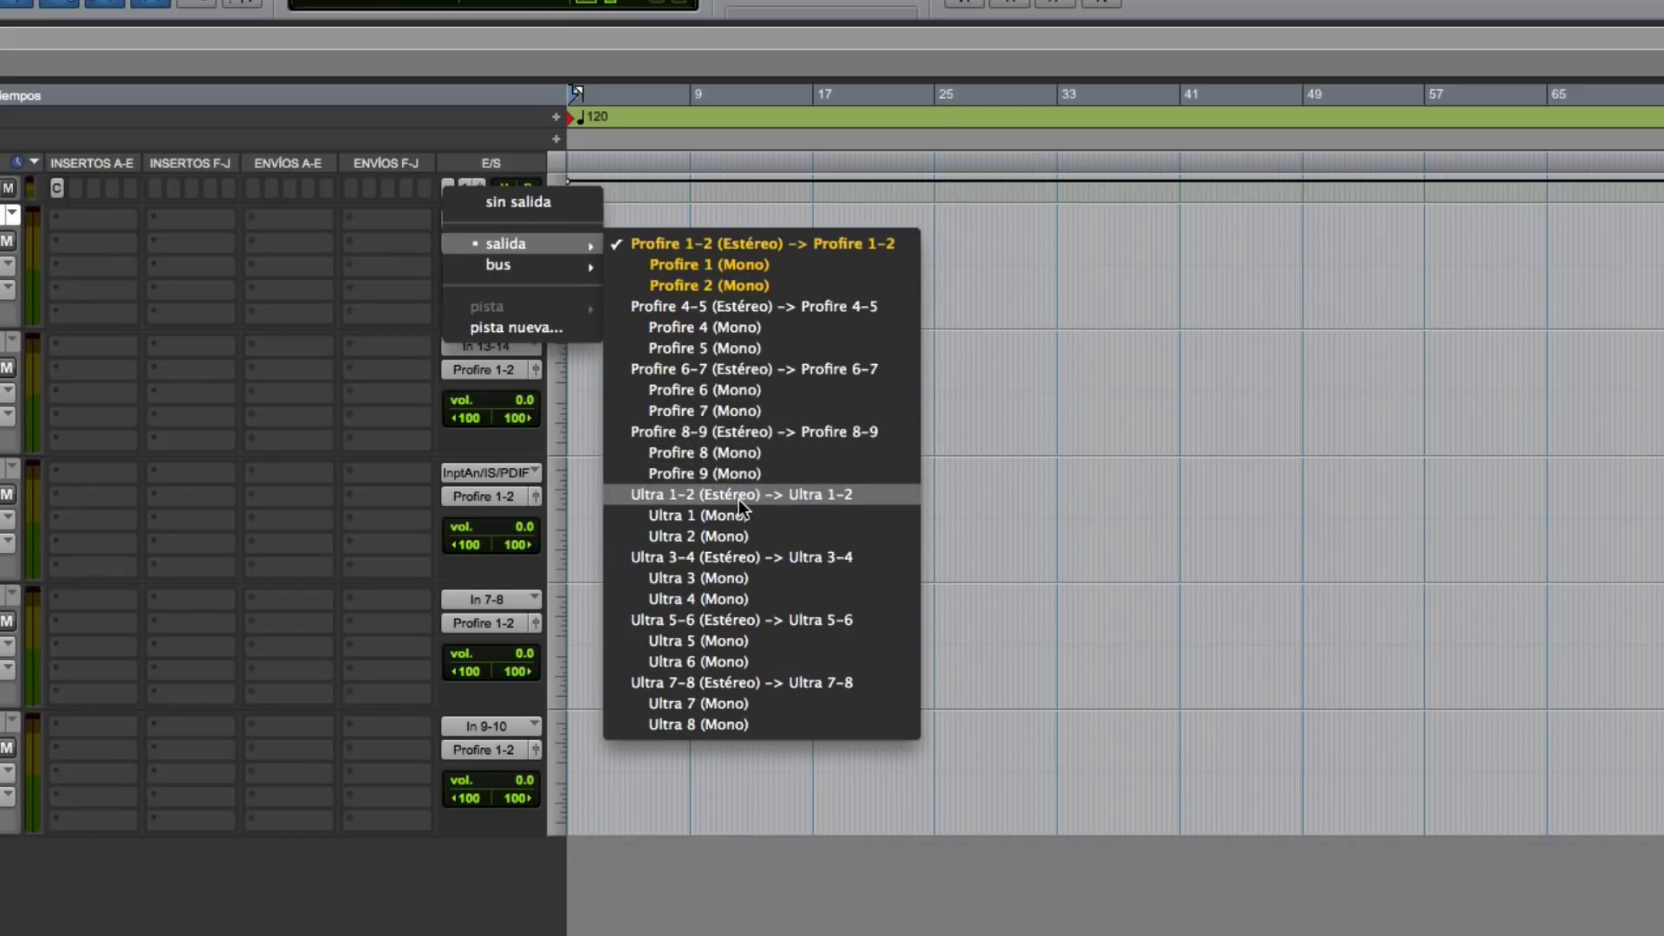
{"action": "left_click", "coordinate": [617, 347]}
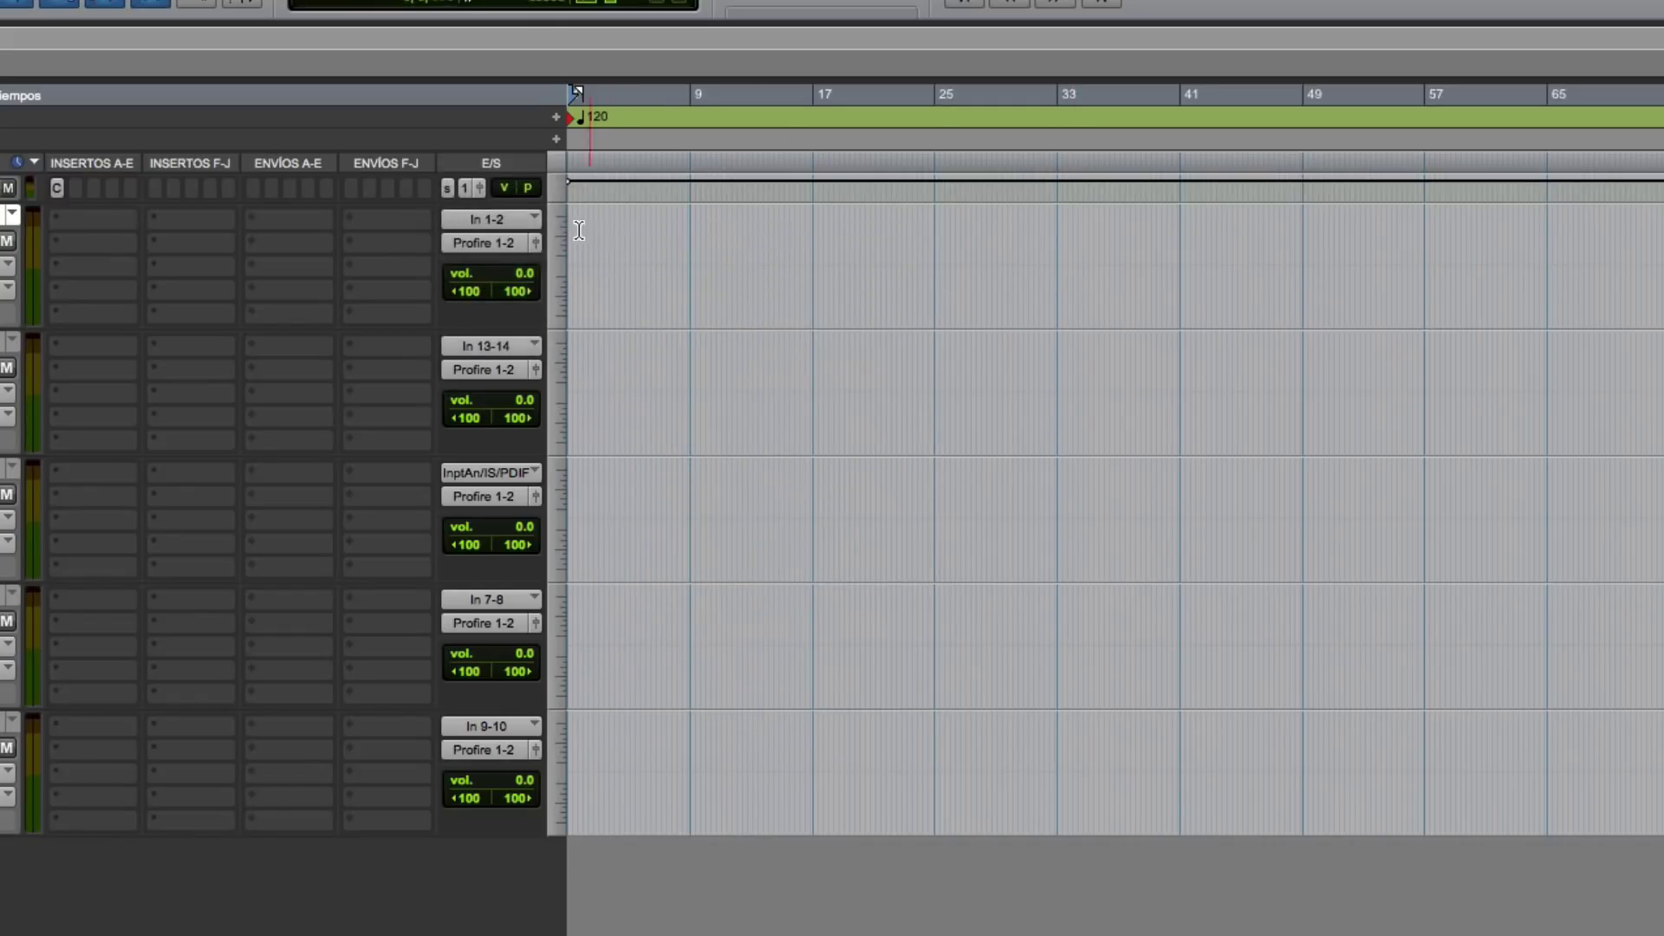
{"action": "left_click", "coordinate": [501, 218]}
{"action": "mouse_move", "coordinate": [528, 221]}
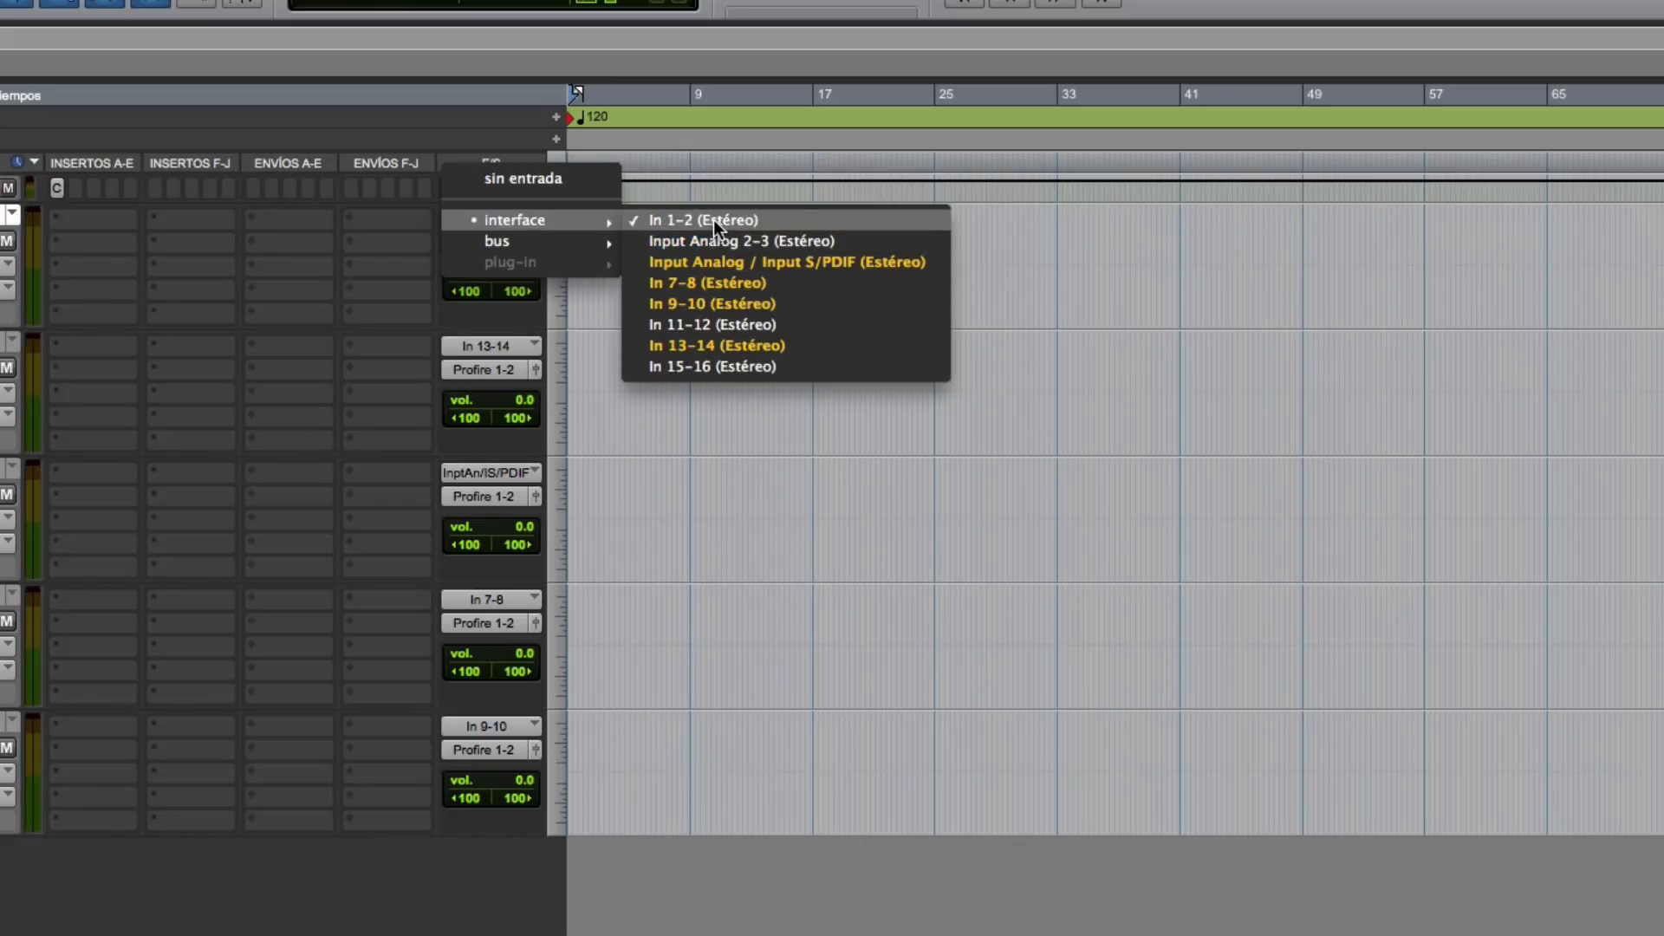
{"action": "left_click", "coordinate": [714, 221]}
{"action": "left_click", "coordinate": [530, 217]}
{"action": "mouse_move", "coordinate": [526, 218]}
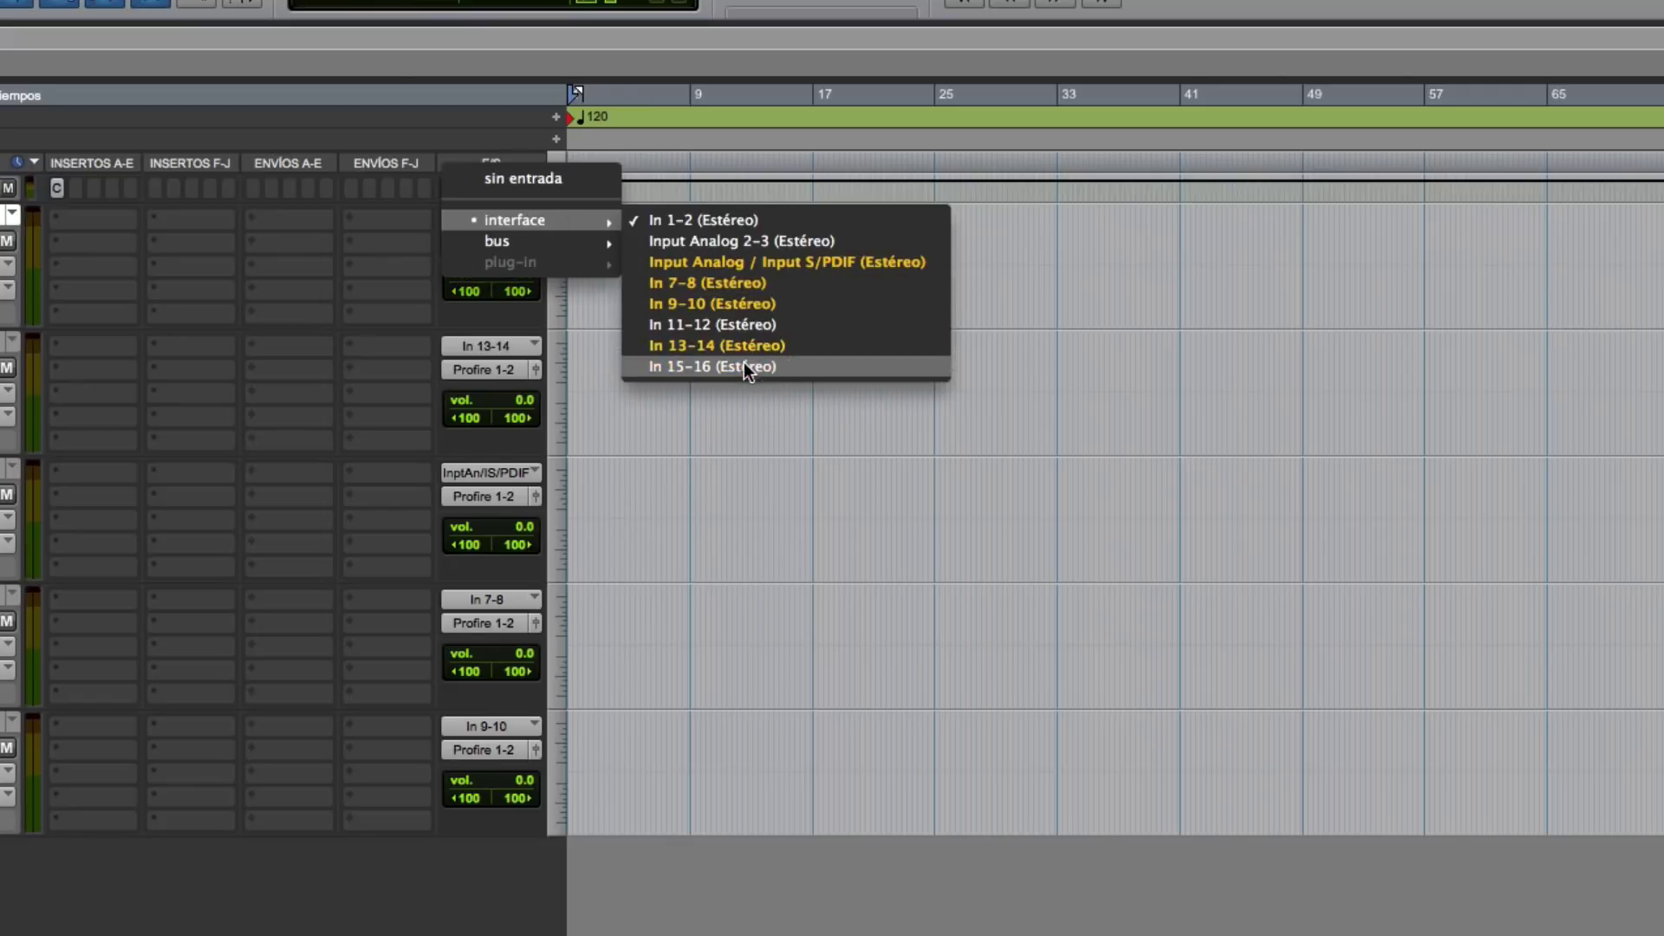
{"action": "left_click", "coordinate": [667, 471]}
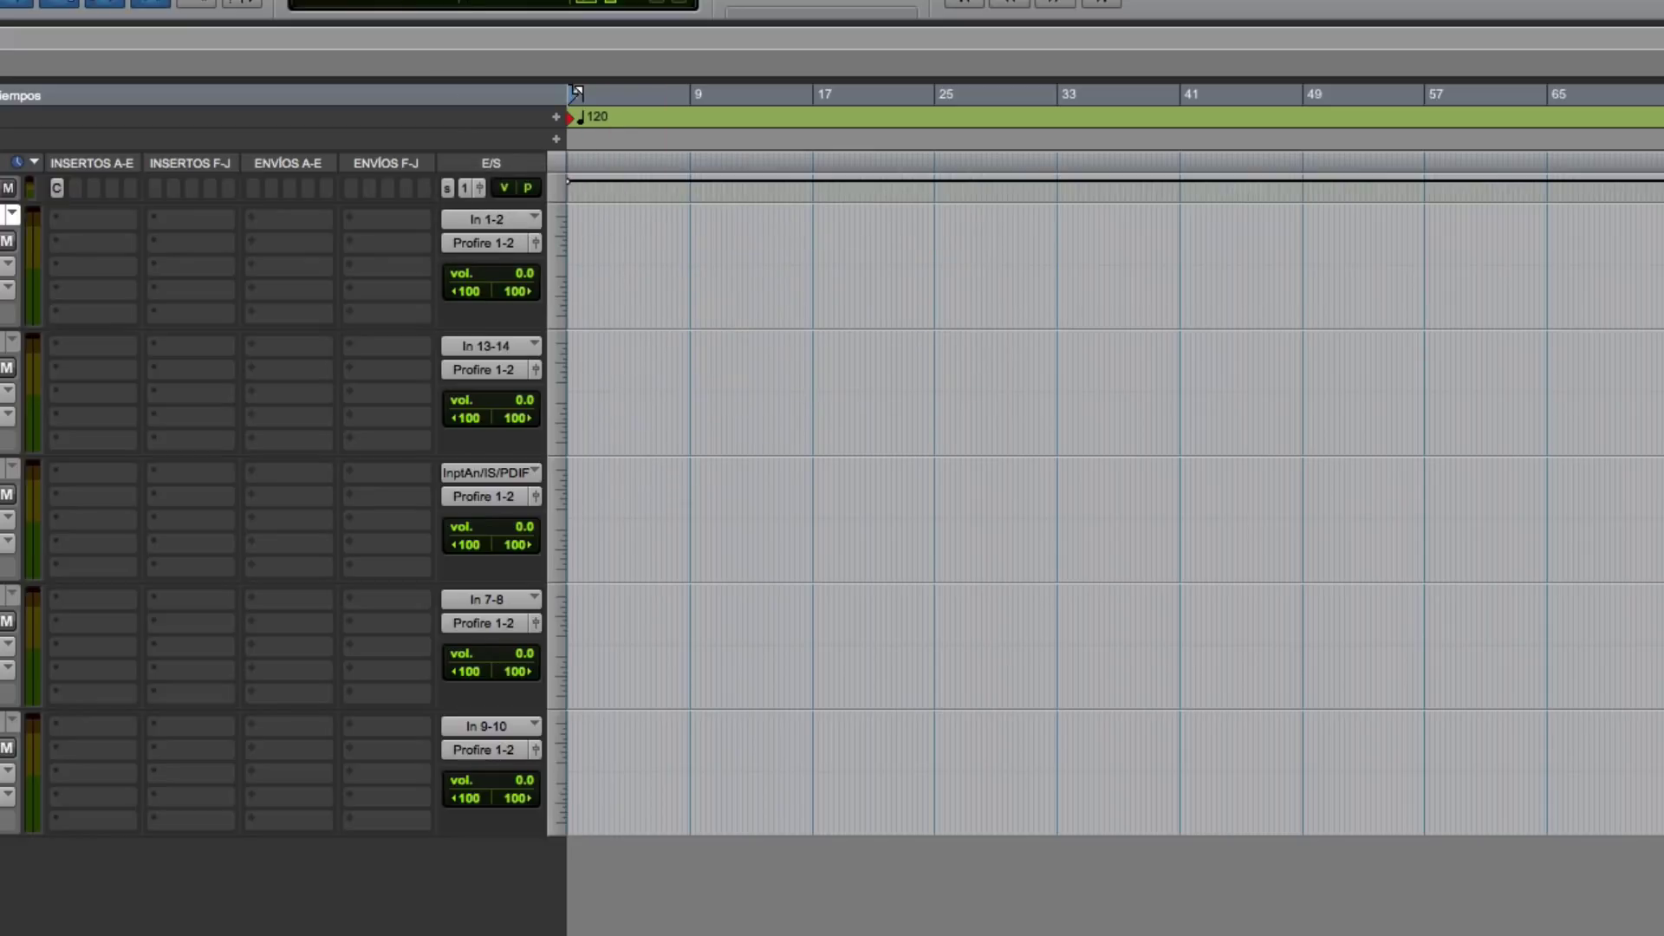
Step: Open the I/O setup and rename the input path In 1-2 as Variax
{"action": "left_click", "coordinate": [705, 15]}
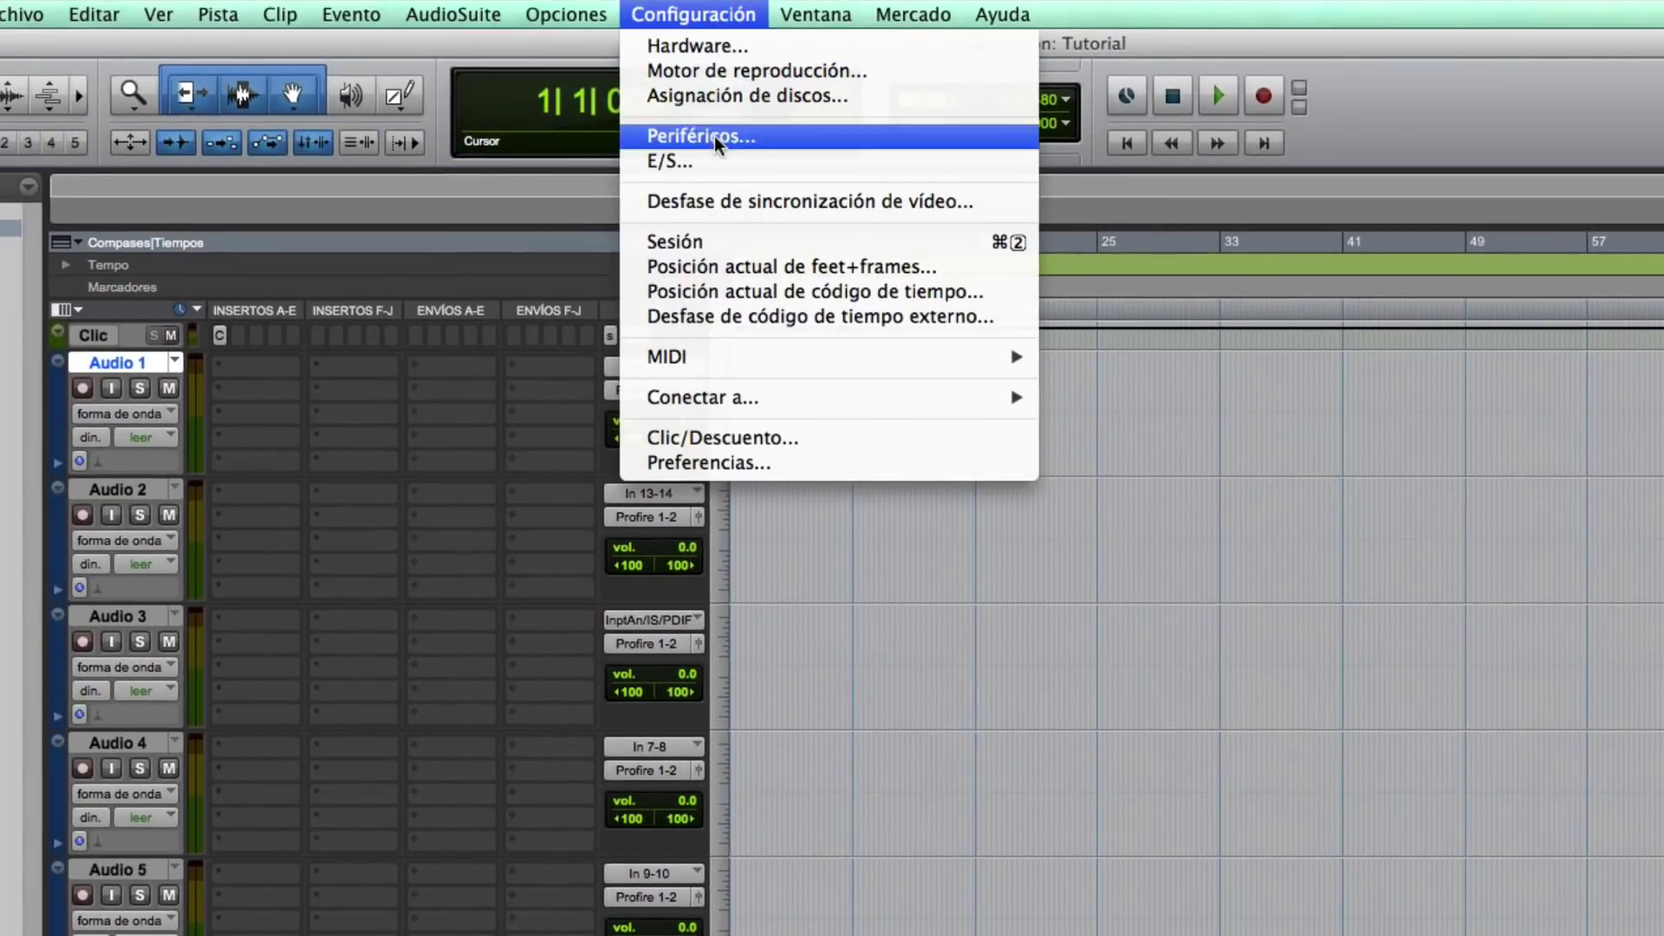
{"action": "left_click", "coordinate": [714, 154]}
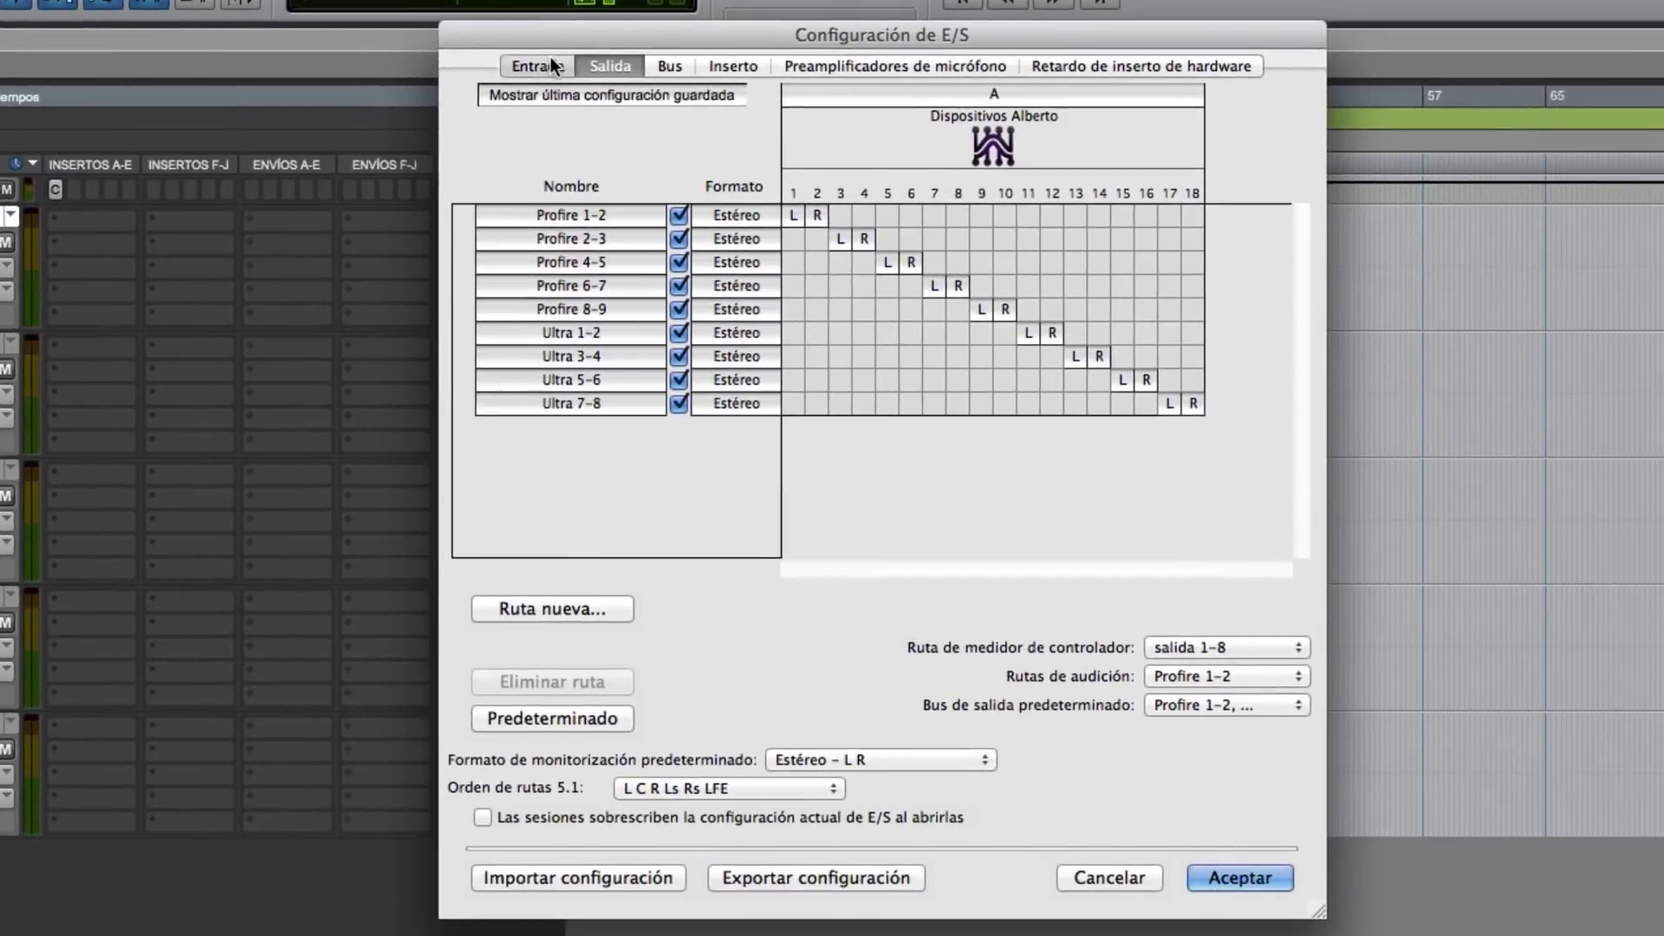
{"action": "left_click", "coordinate": [702, 211]}
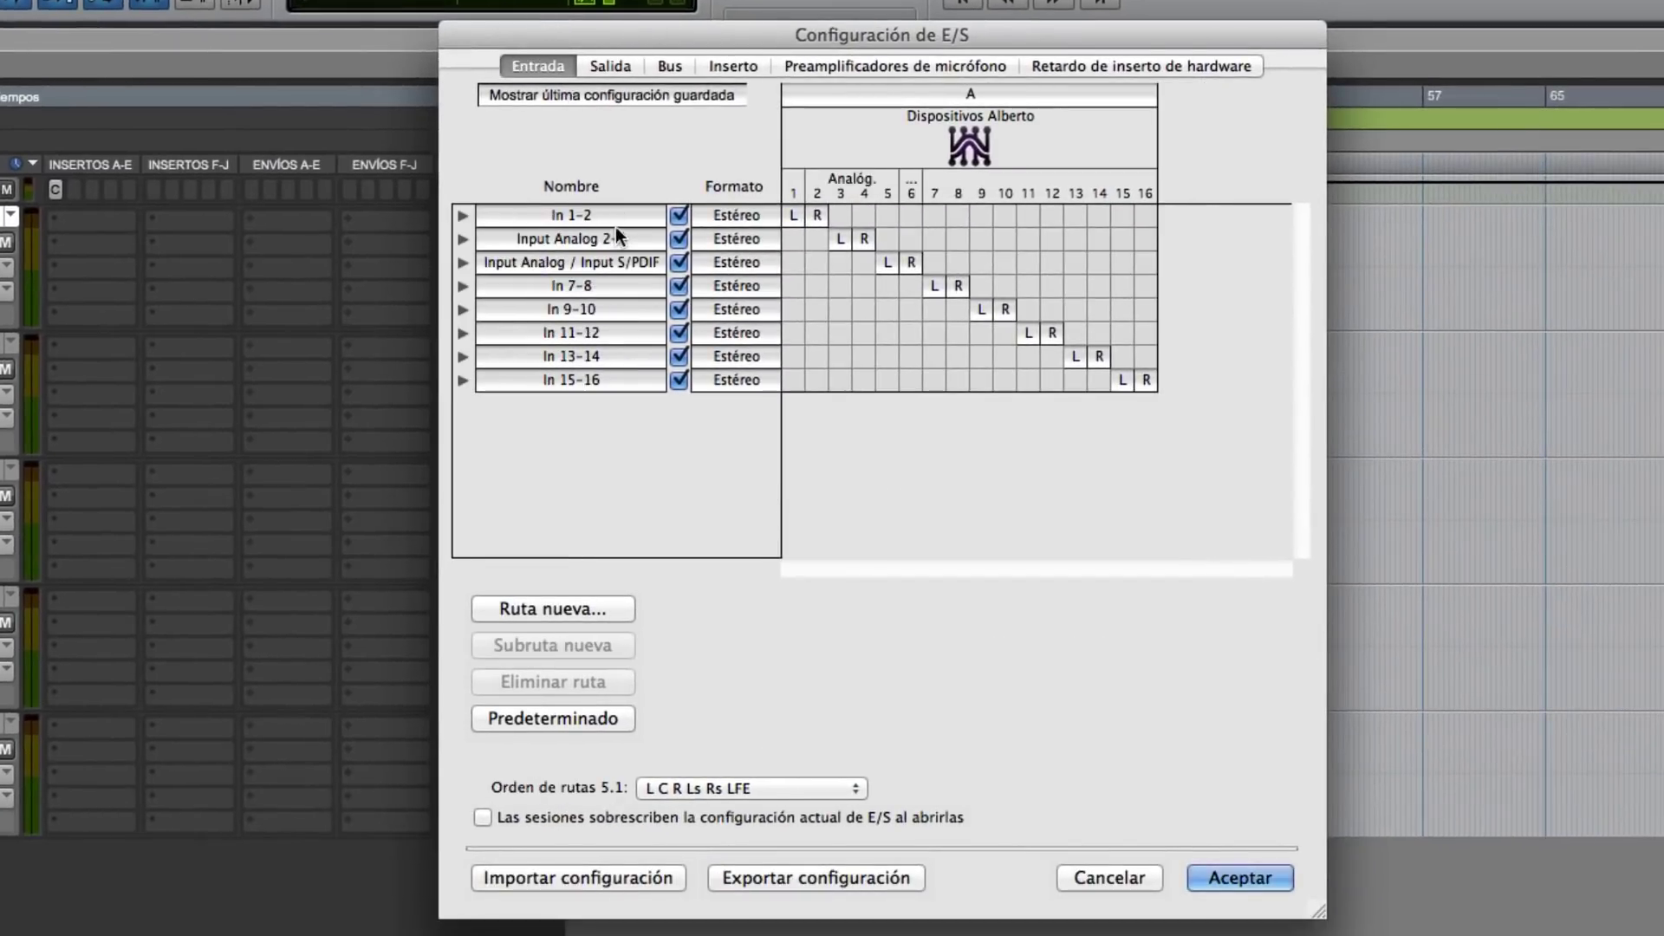
{"action": "left_click", "coordinate": [590, 212]}
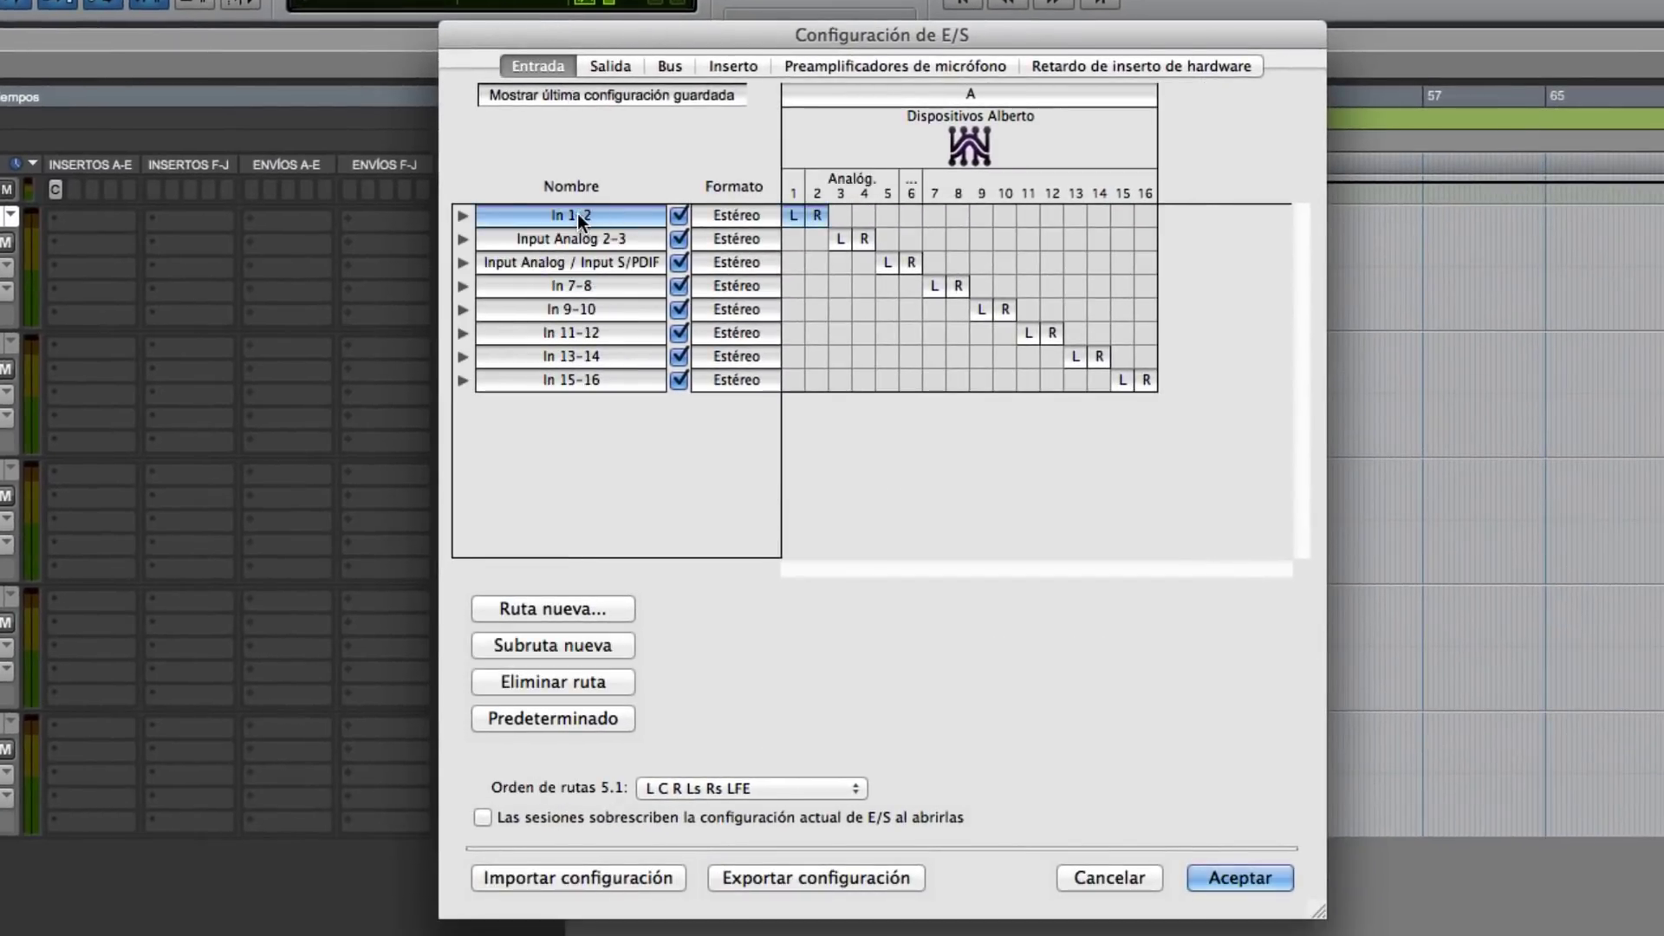
{"action": "double_click", "coordinate": [577, 214]}
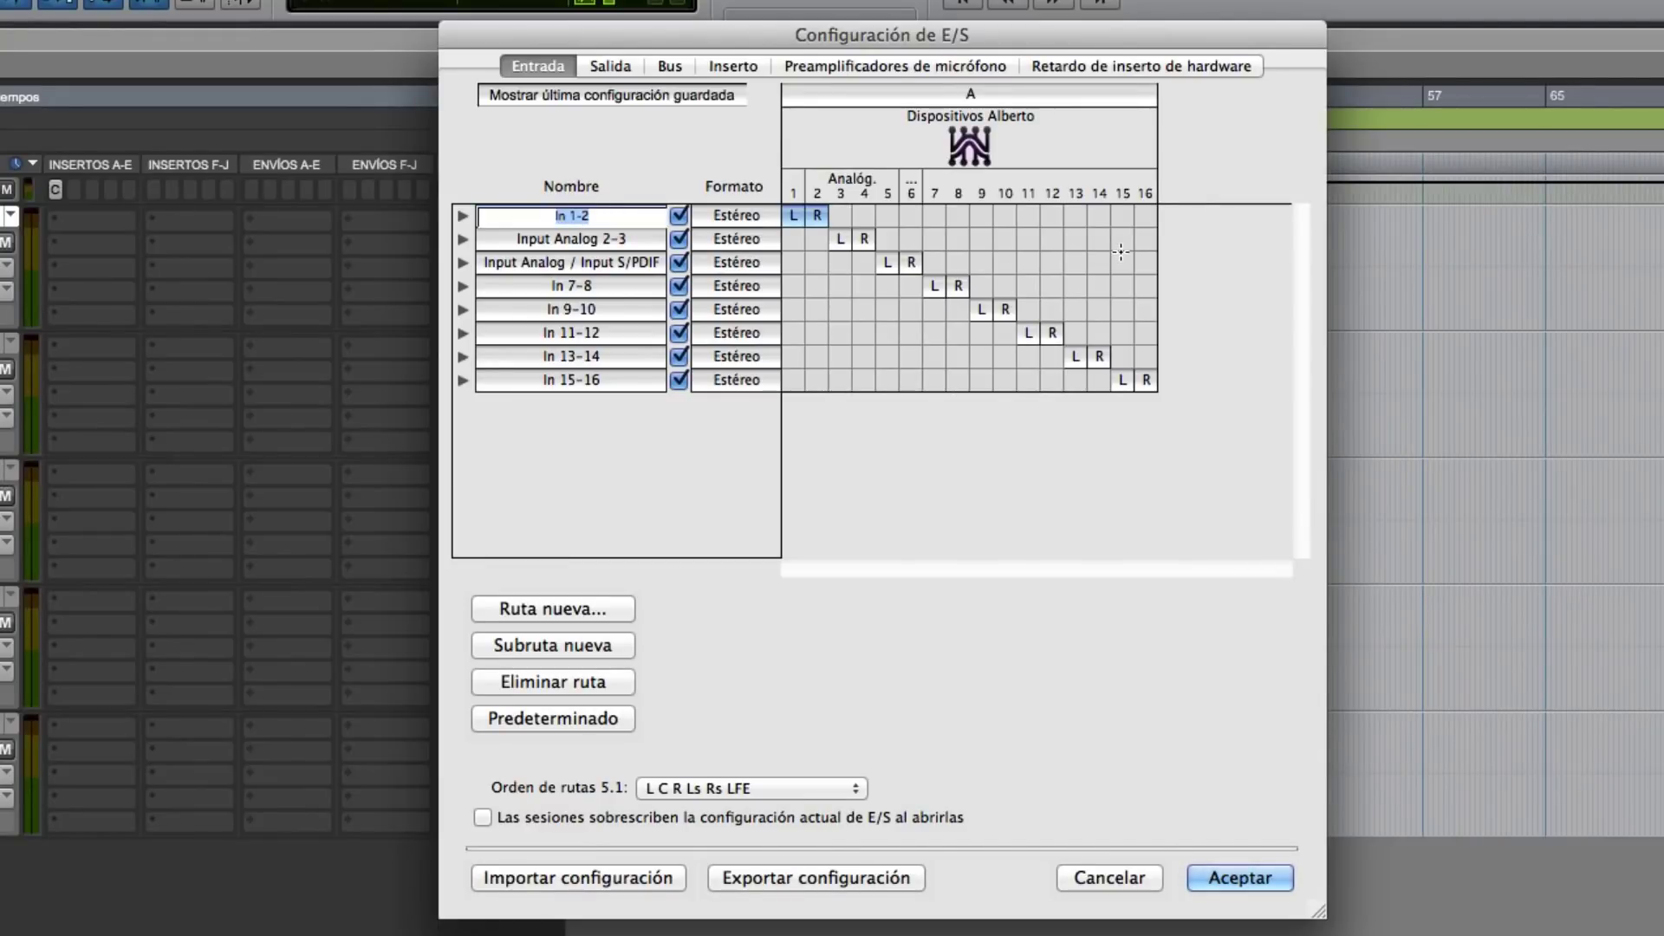
{"action": "key", "text": "BackSpace"}
{"action": "type", "text": "Variax"}
Step: Rename the input path In 15-16 as Yamaha Motif and accept the I/O setup
{"action": "double_click", "coordinate": [581, 380]}
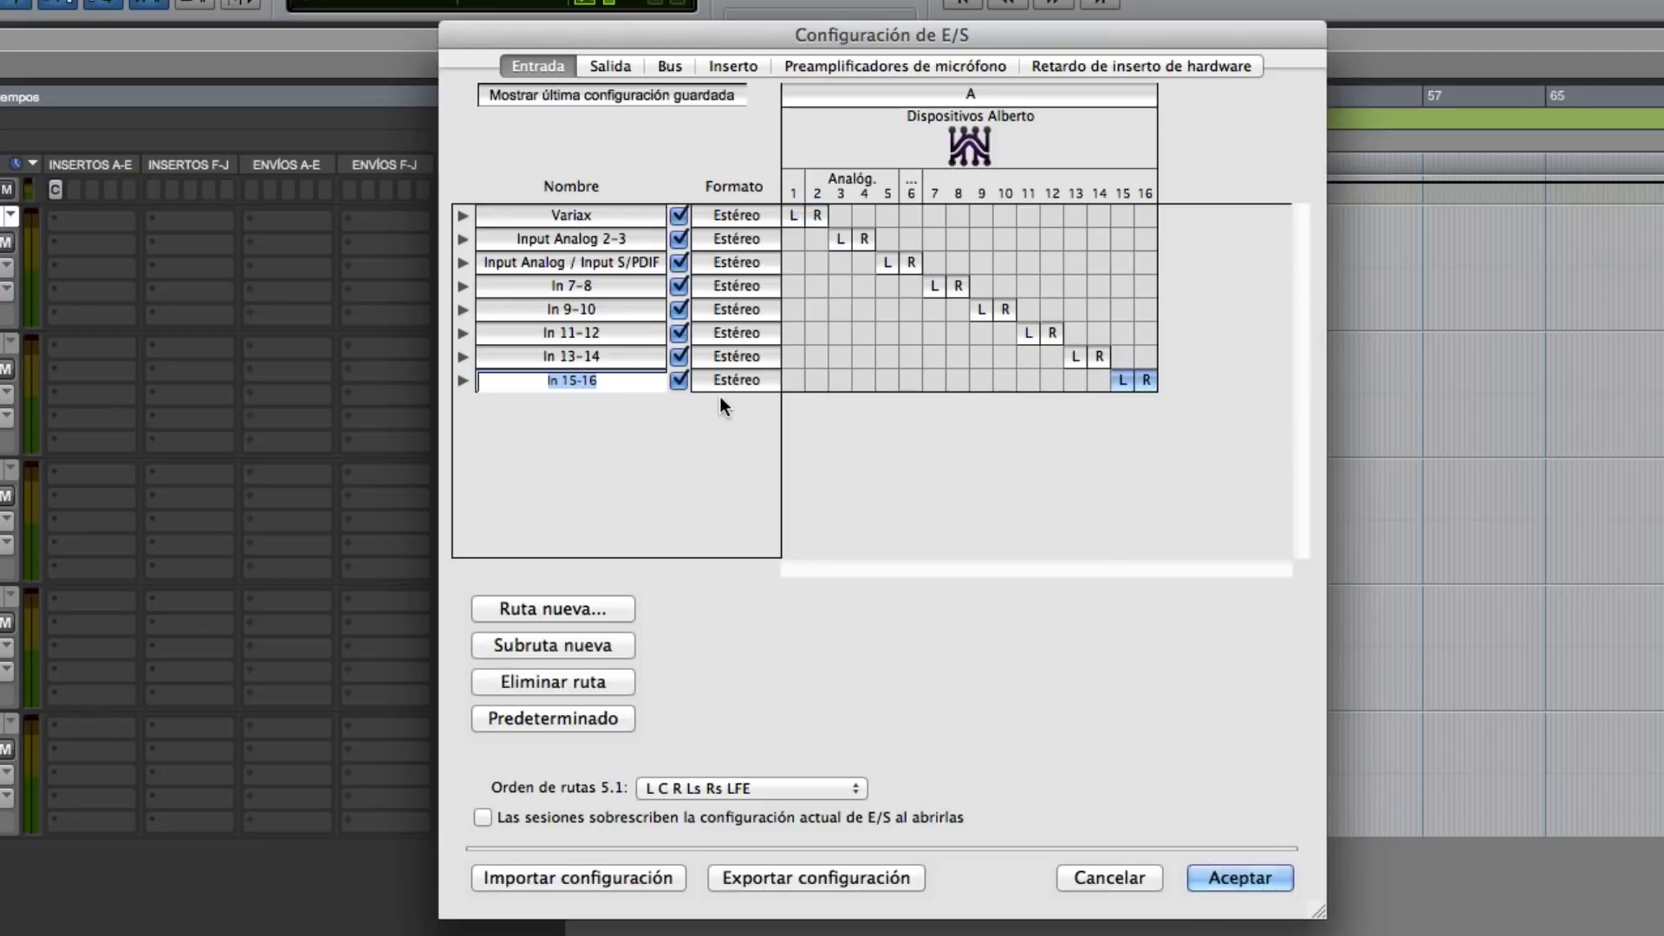
{"action": "type", "text": "Yamaha Motif"}
{"action": "key", "text": "Return"}
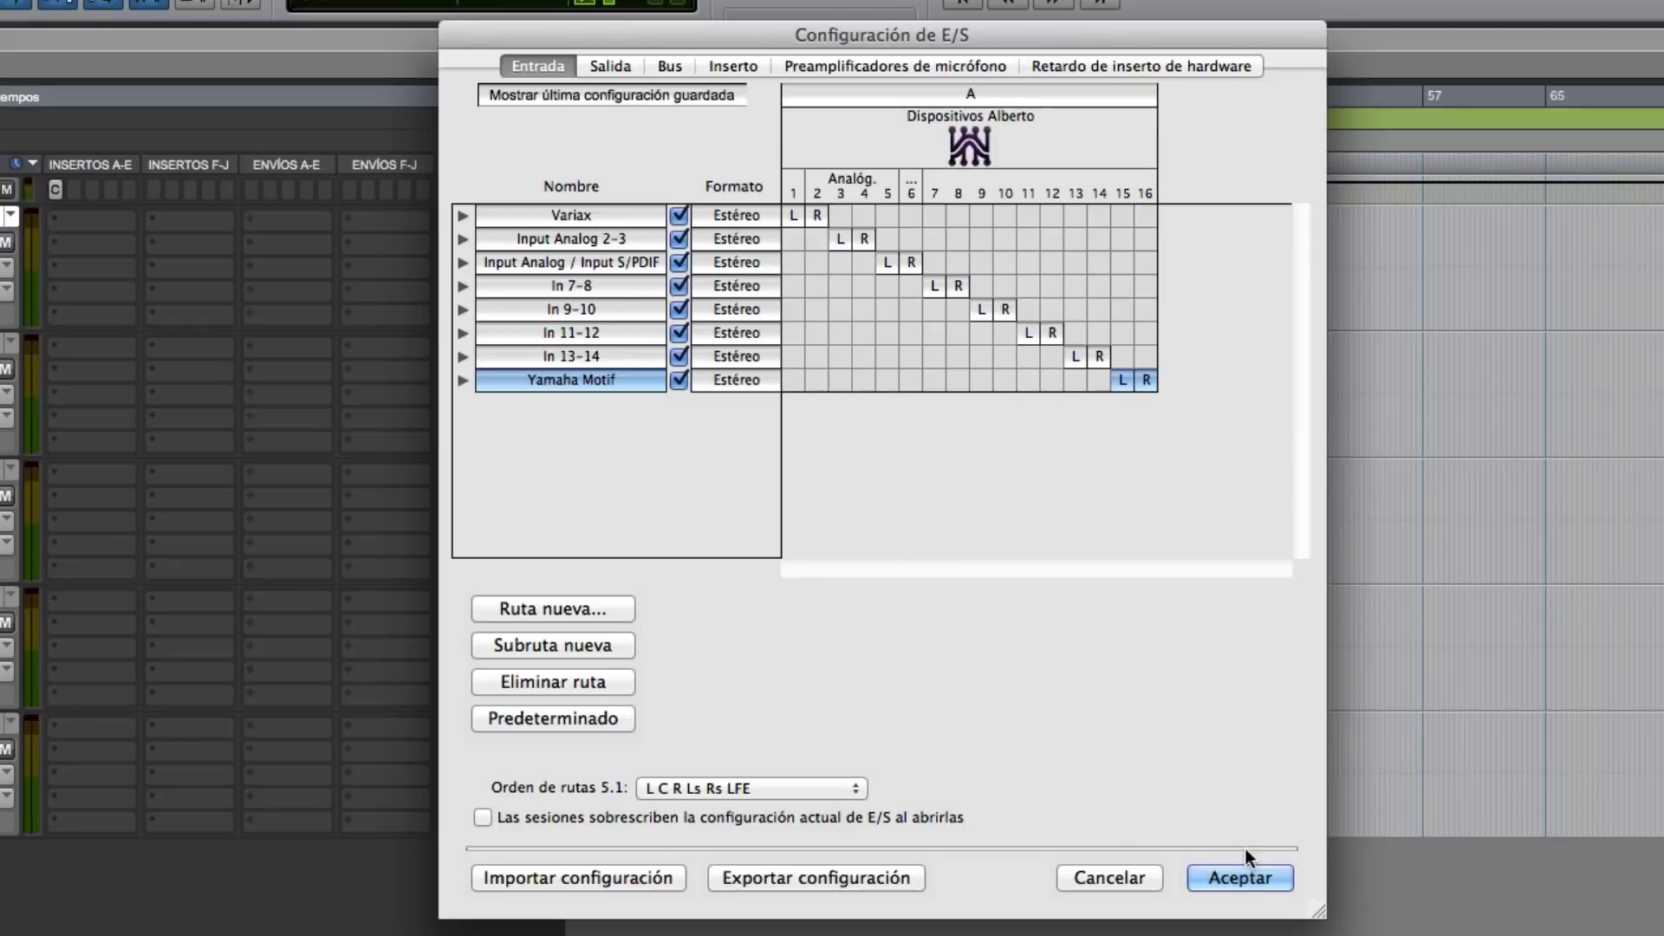
{"action": "left_click", "coordinate": [1240, 877]}
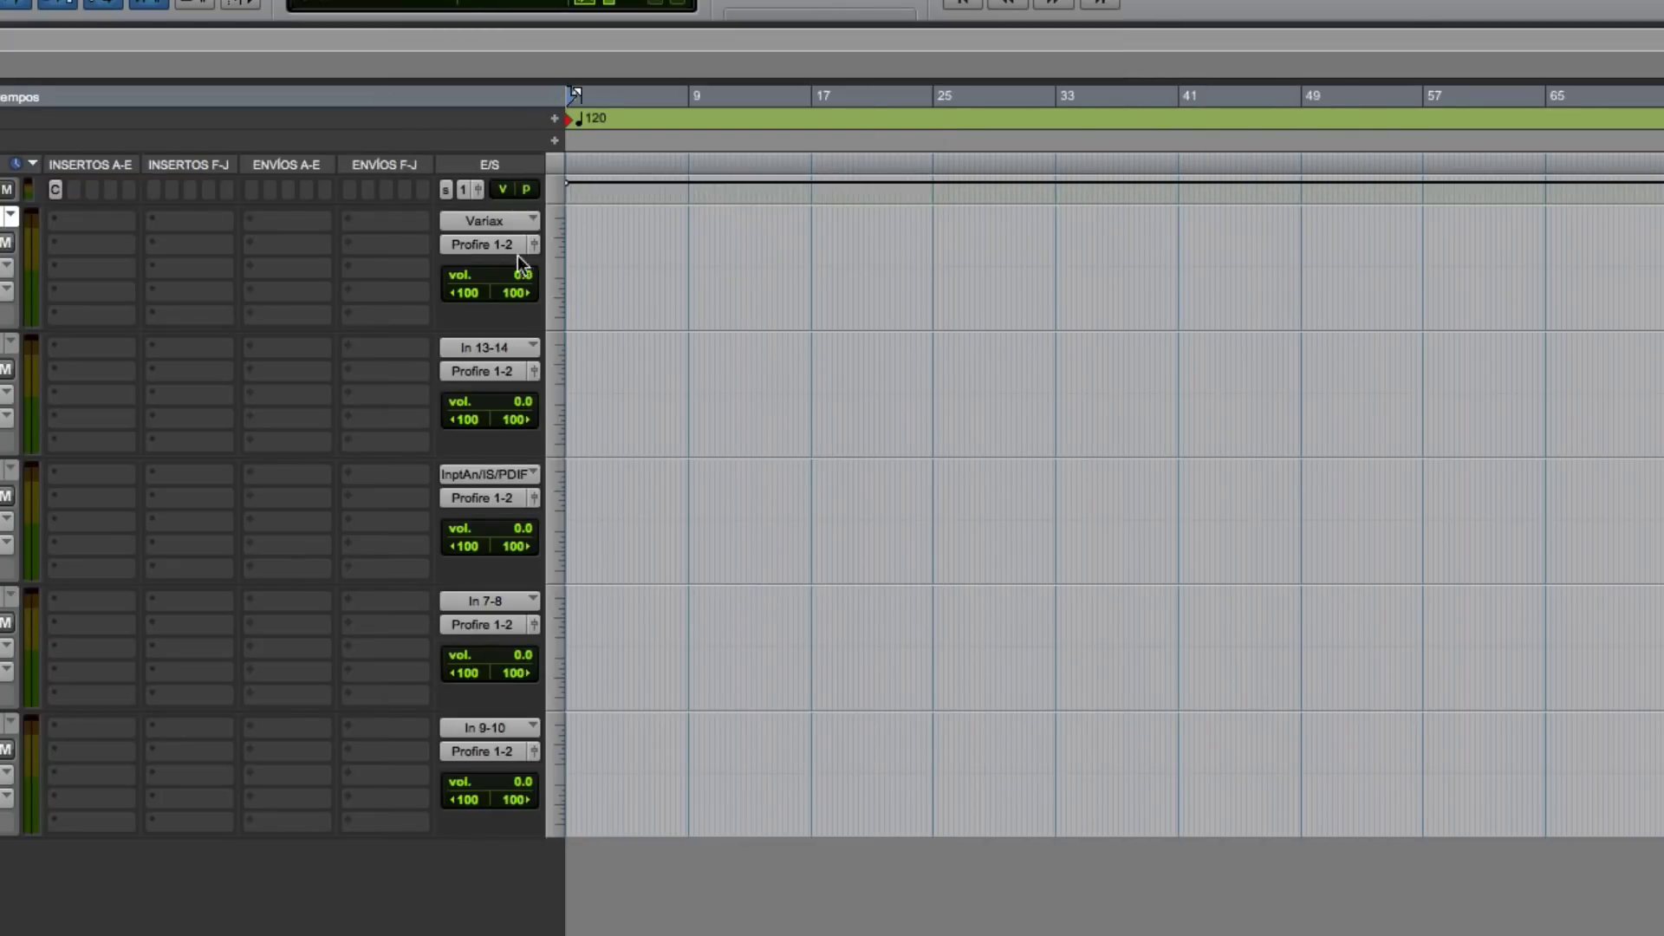
Step: Set the input of the Audio 1 track to the Yamaha Motif stereo interface path
{"action": "left_click", "coordinate": [481, 224]}
{"action": "mouse_move", "coordinate": [513, 224]}
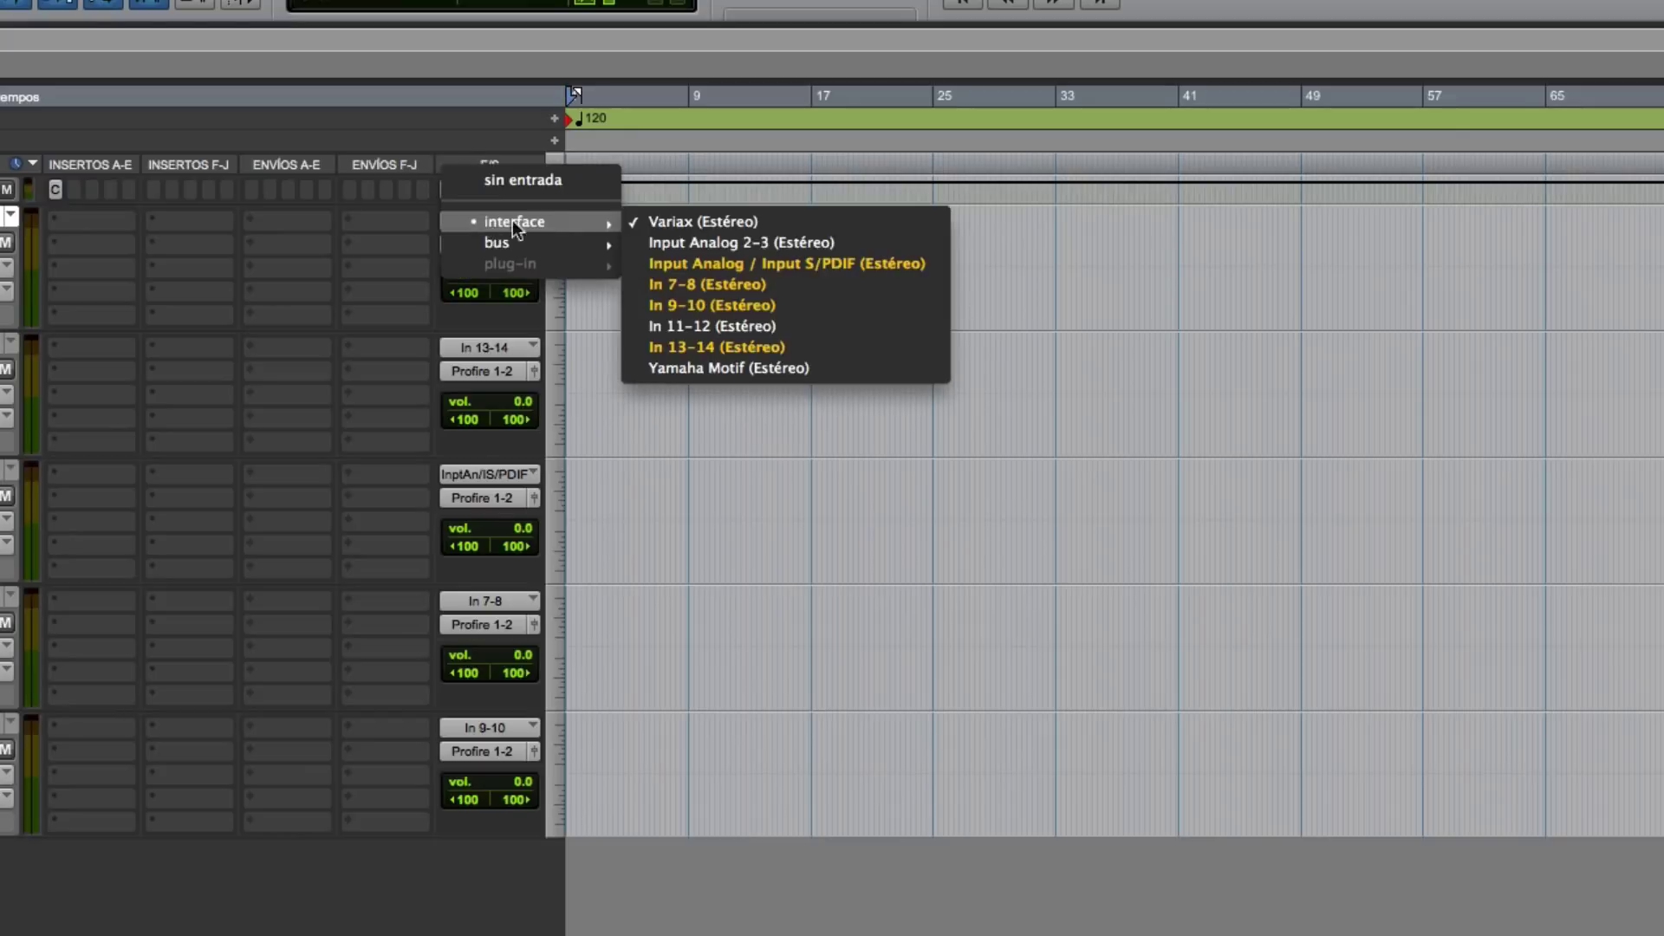
{"action": "left_click", "coordinate": [761, 367]}
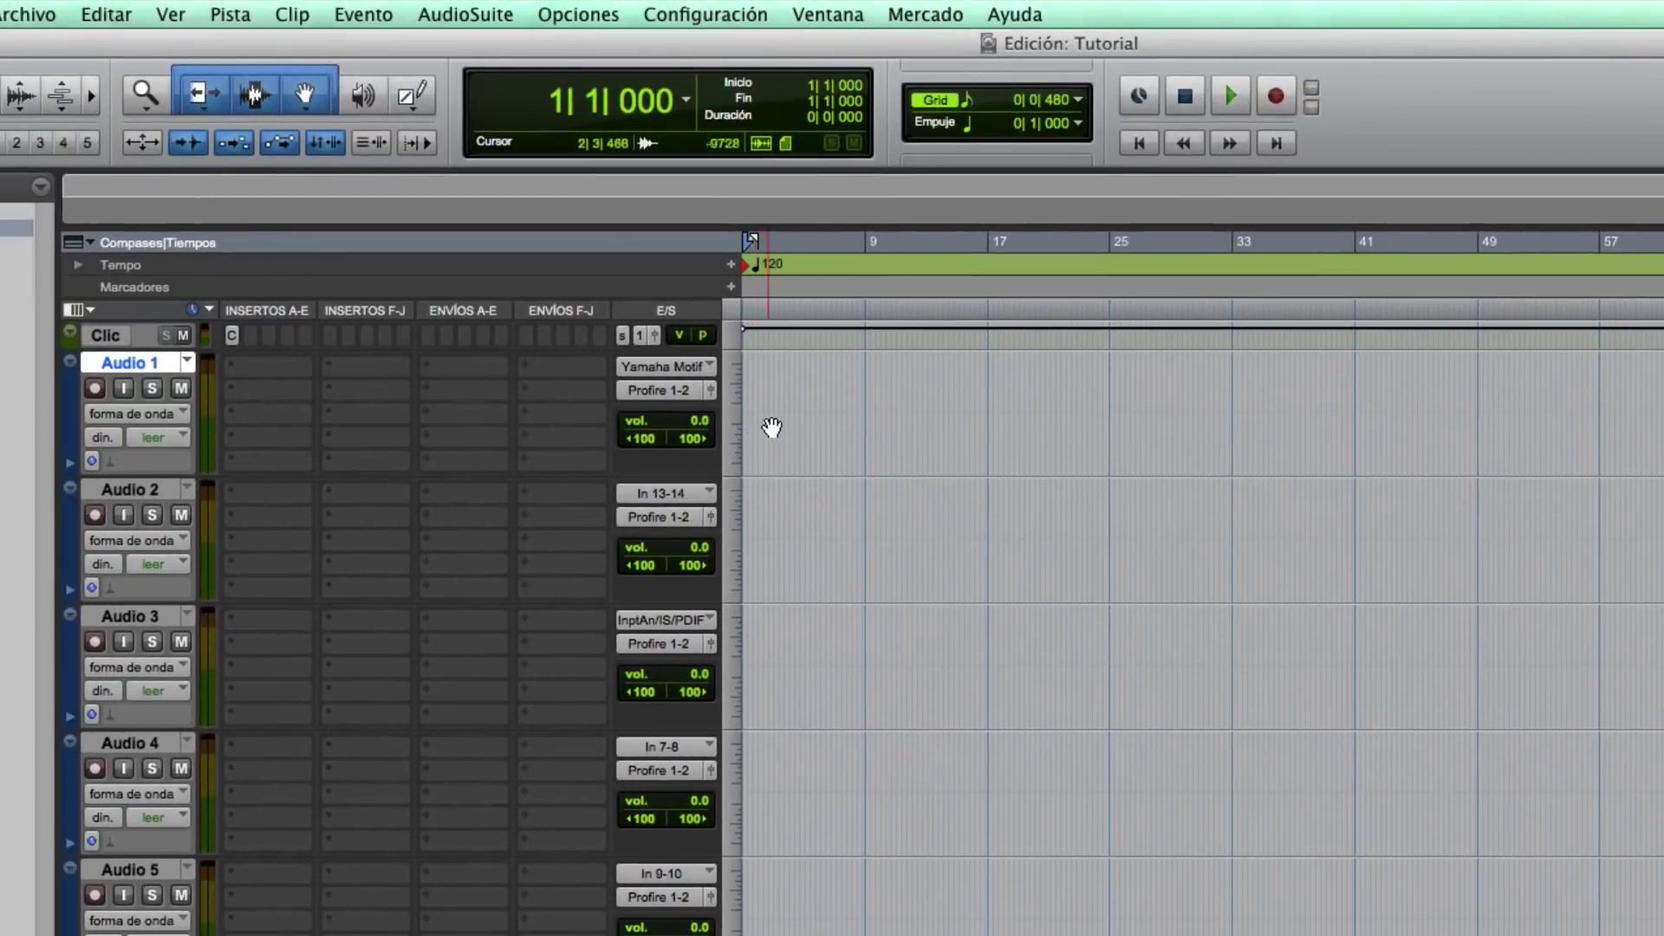
Step: Export the I/O setup to the IO Settings folder under the name Instrumentos
{"action": "left_click", "coordinate": [692, 23]}
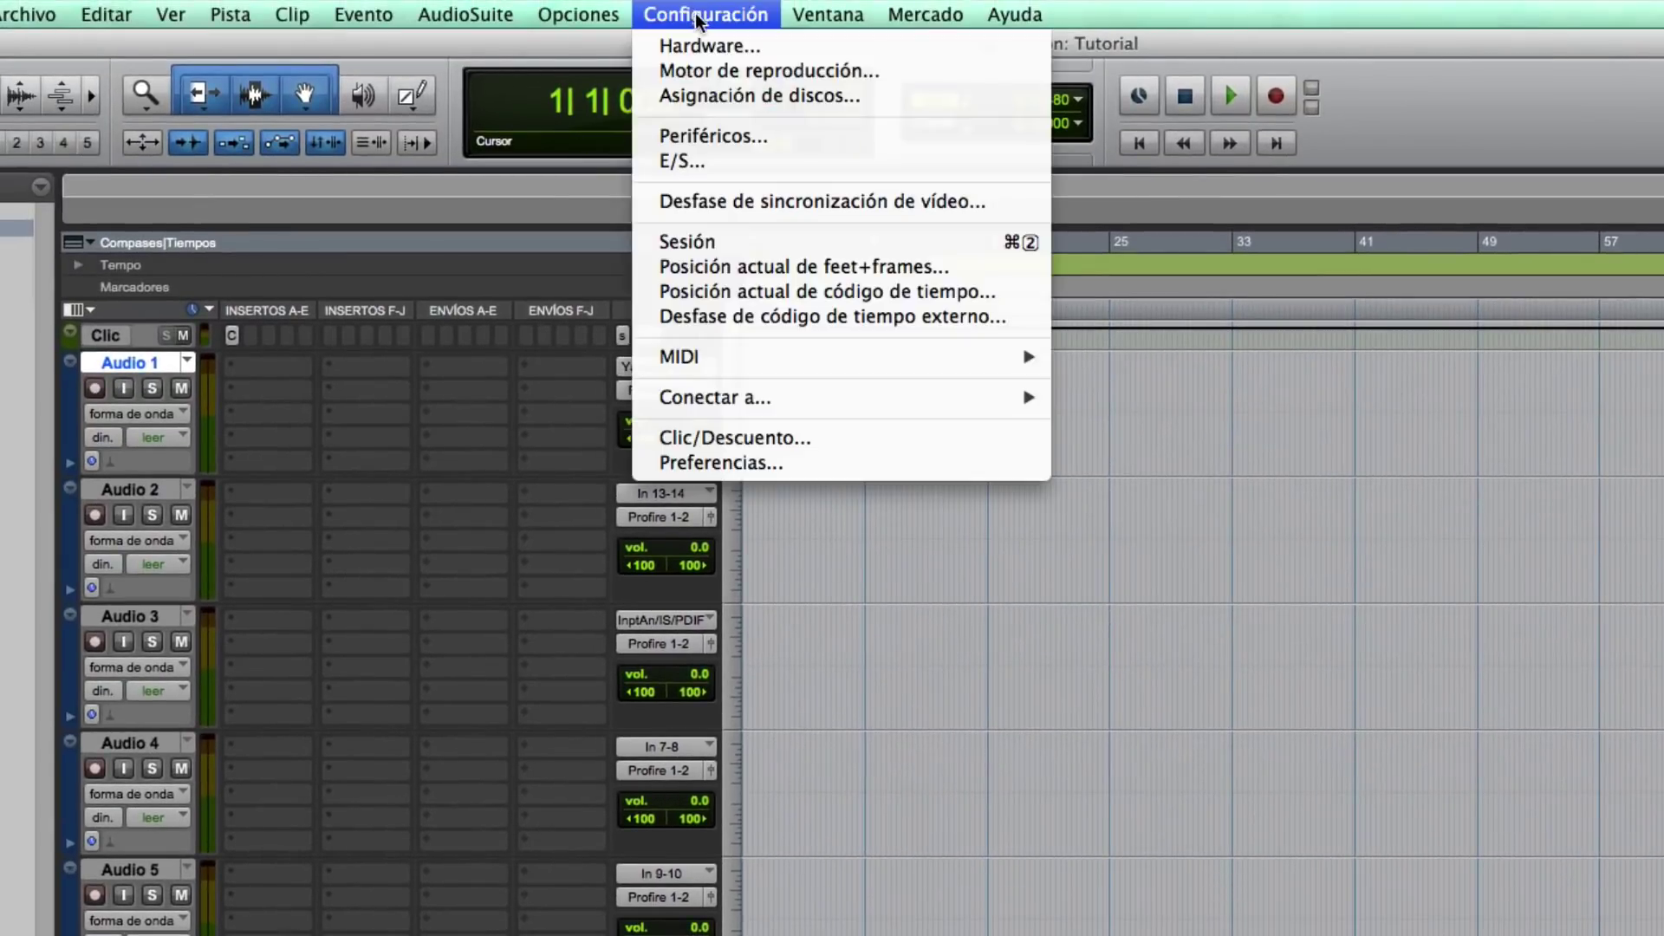
{"action": "left_click", "coordinate": [718, 157]}
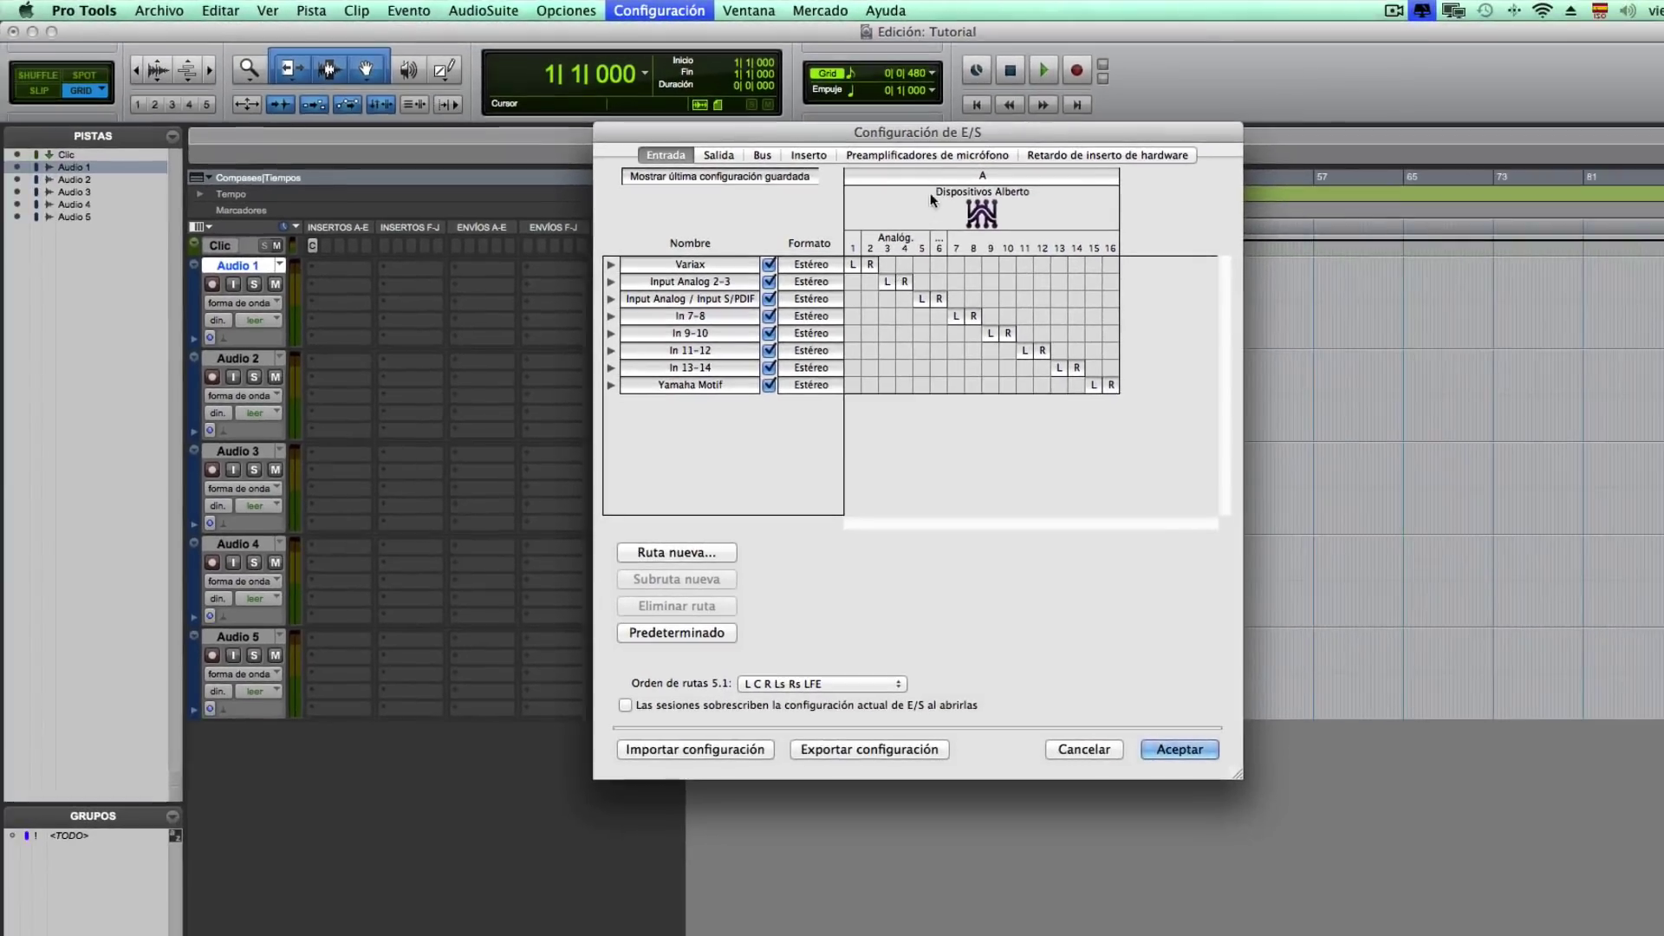
{"action": "left_click_drag", "start_coordinate": [929, 161], "coordinate": [903, 175]}
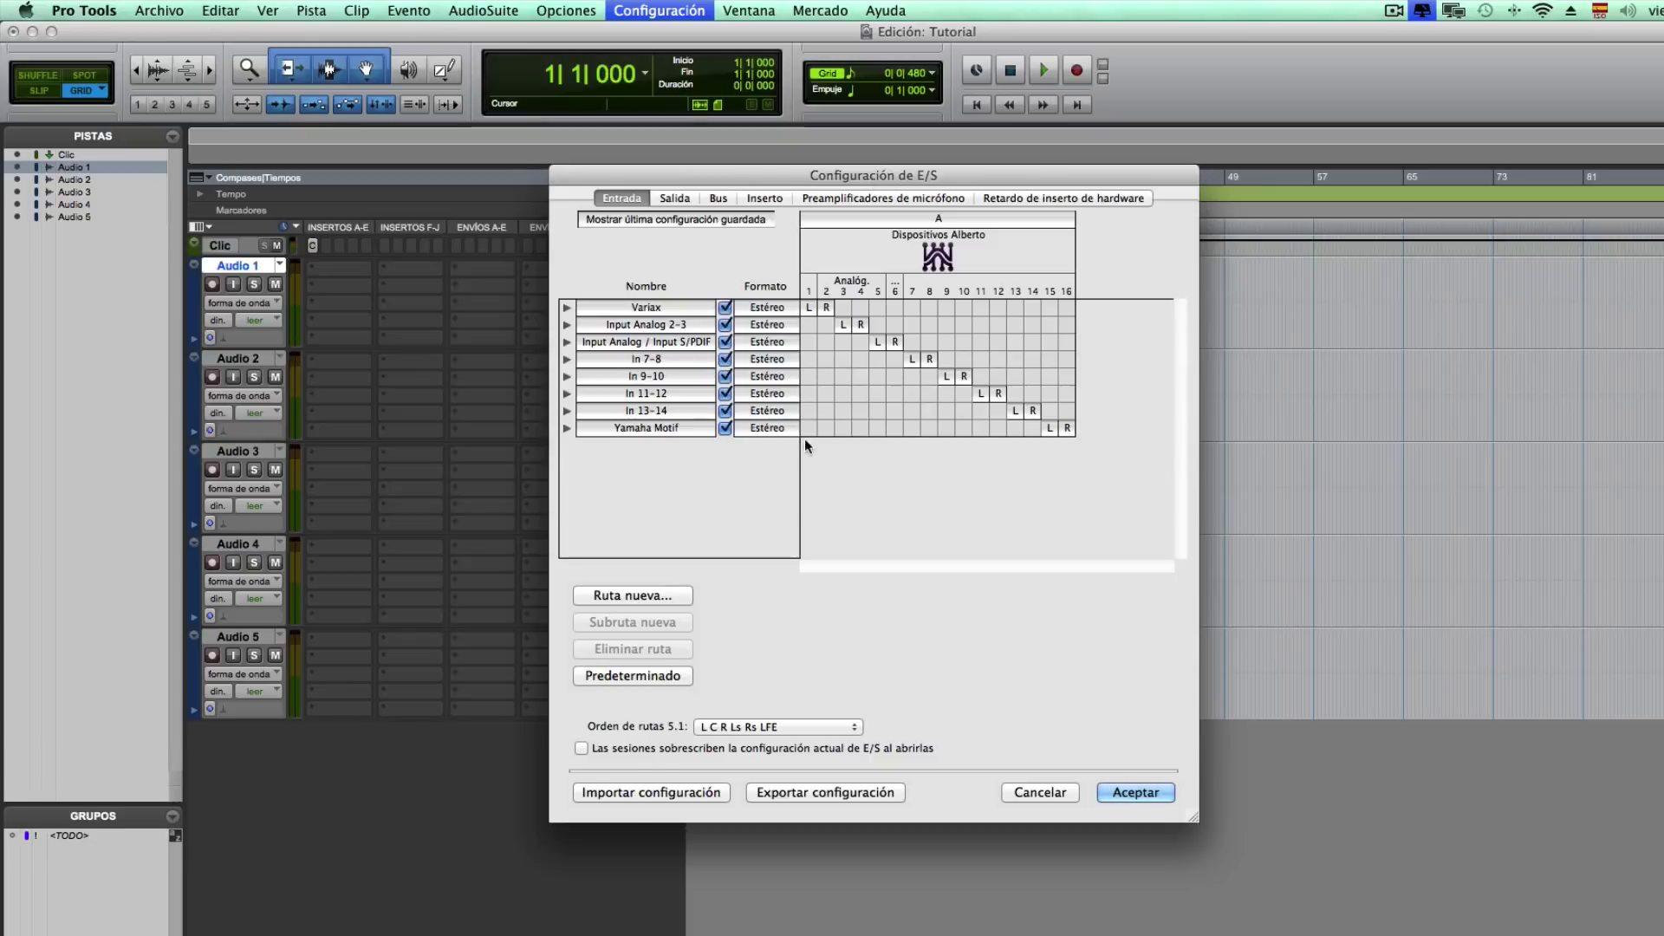
{"action": "left_click", "coordinate": [808, 794]}
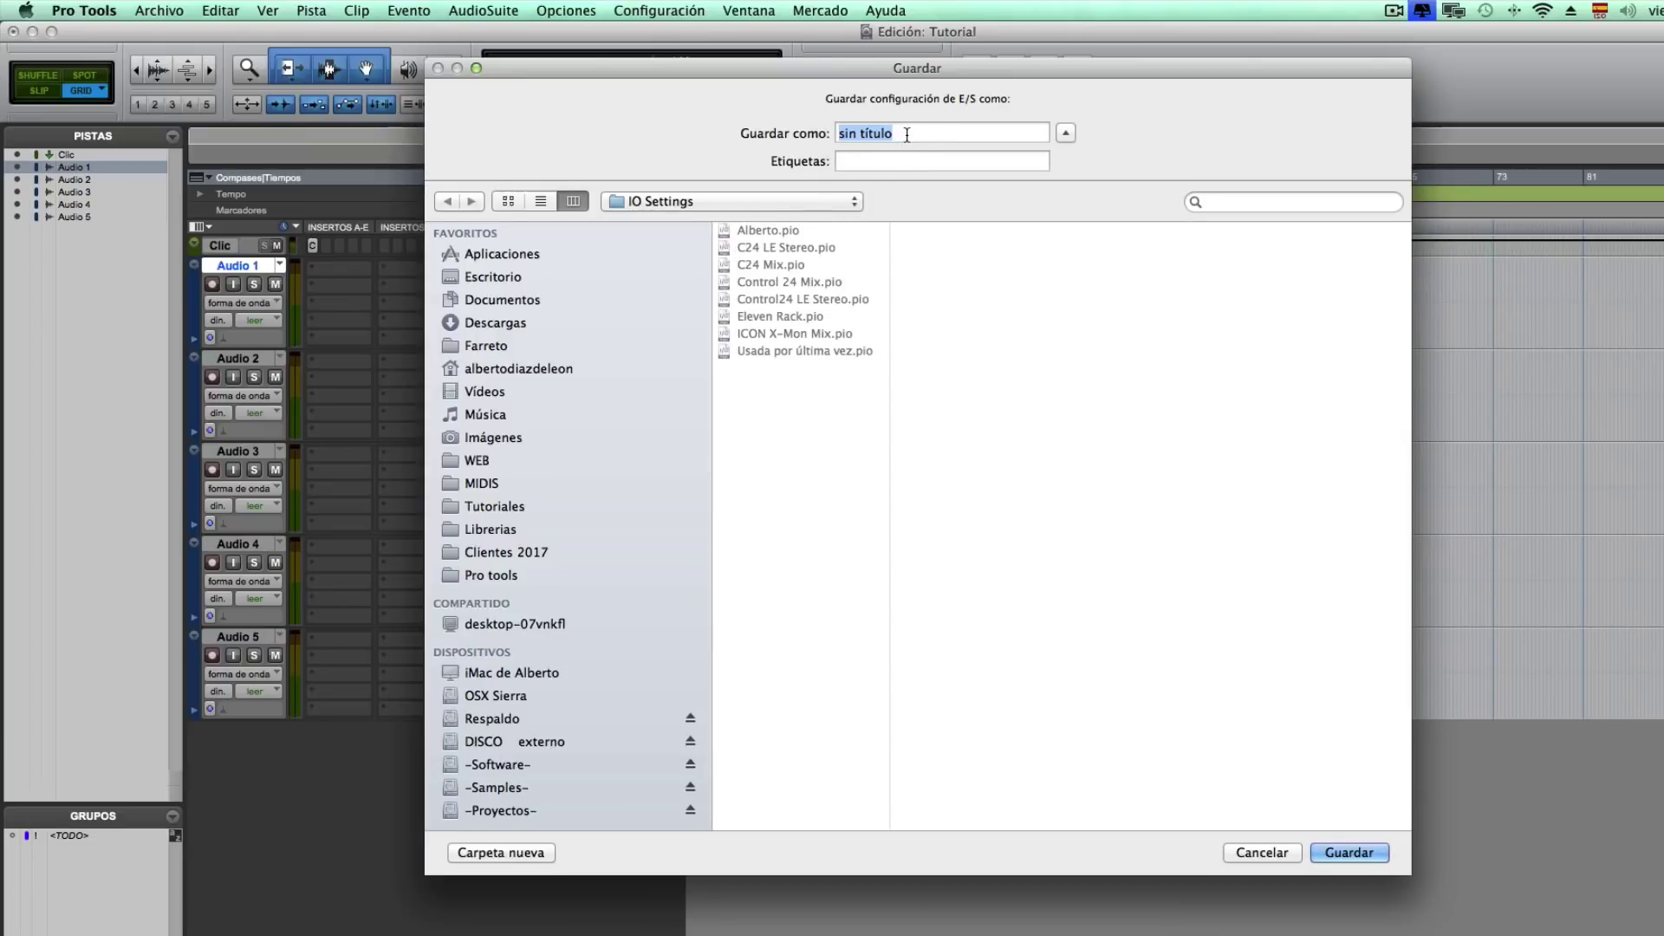
{"action": "type", "text": "Instrumen"}
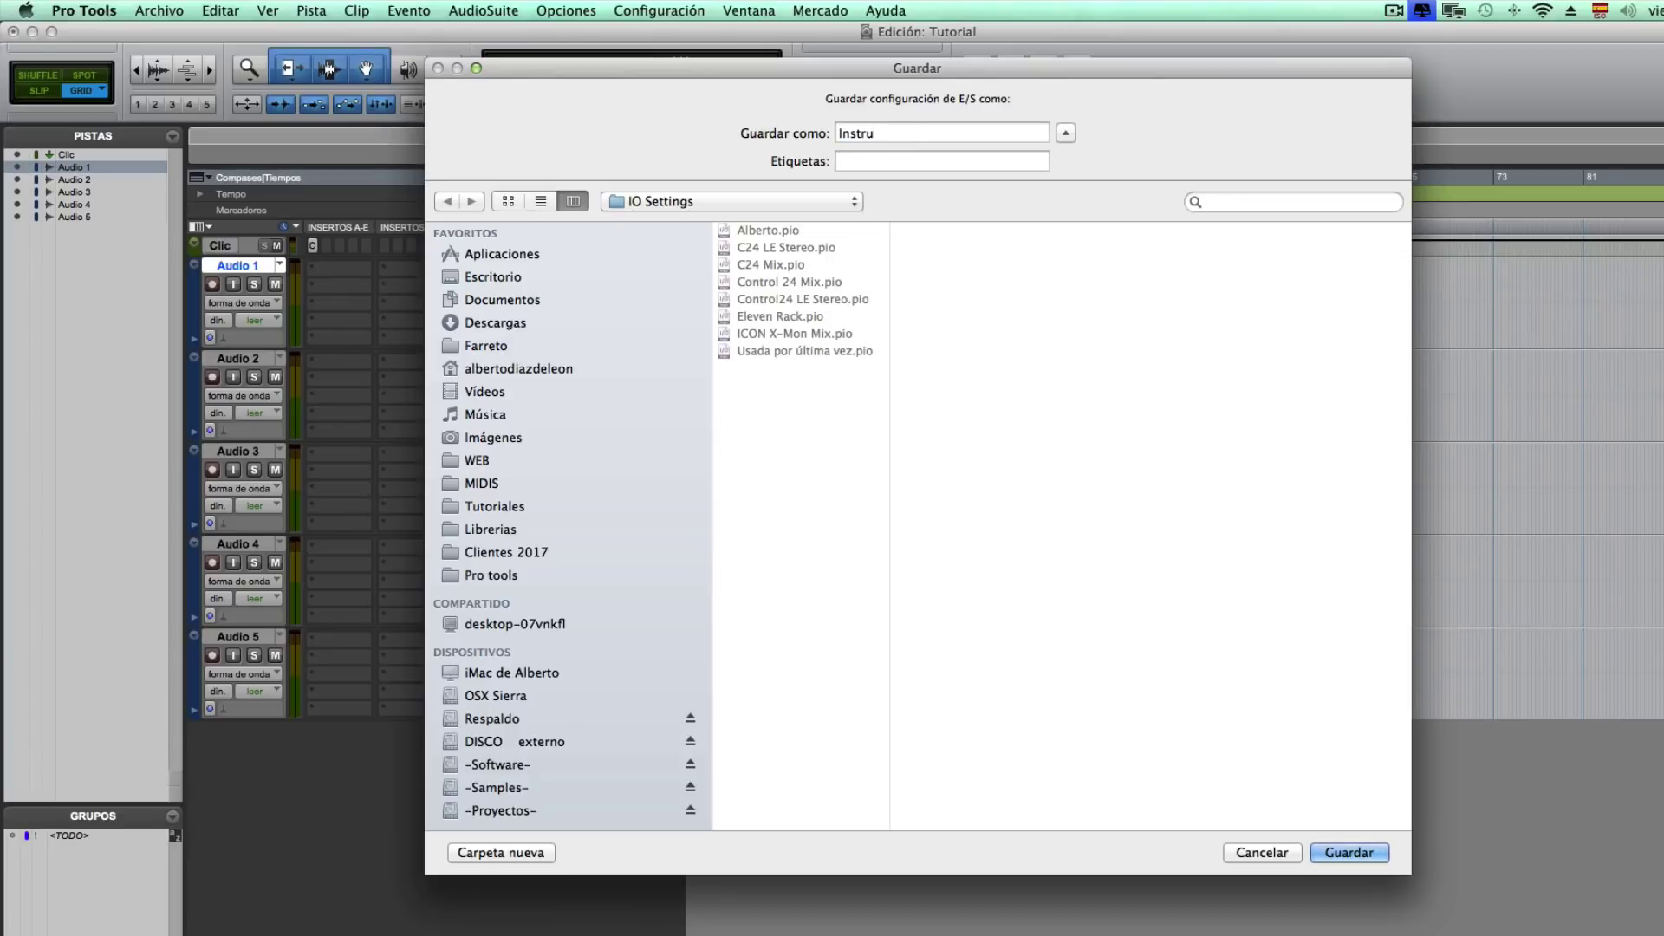
{"action": "type", "text": "tos"}
{"action": "left_click", "coordinate": [1348, 852]}
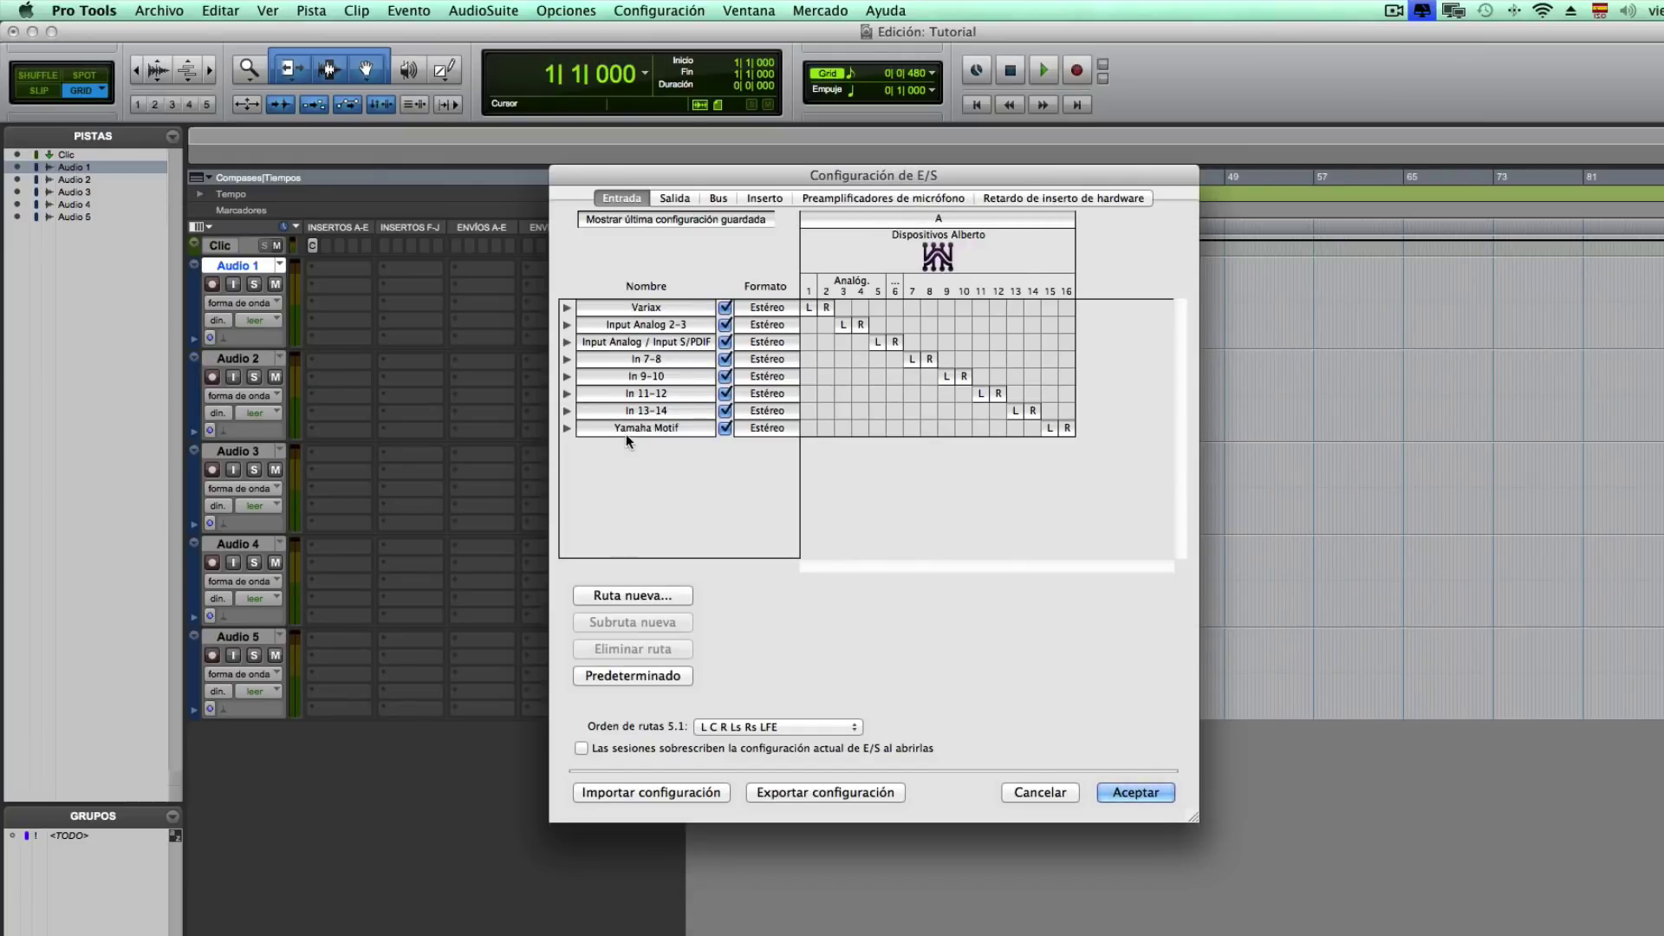
Step: Look up Instrumentos.pio among the I/O settings files available for import, leaving without importing it
{"action": "left_click", "coordinate": [645, 792]}
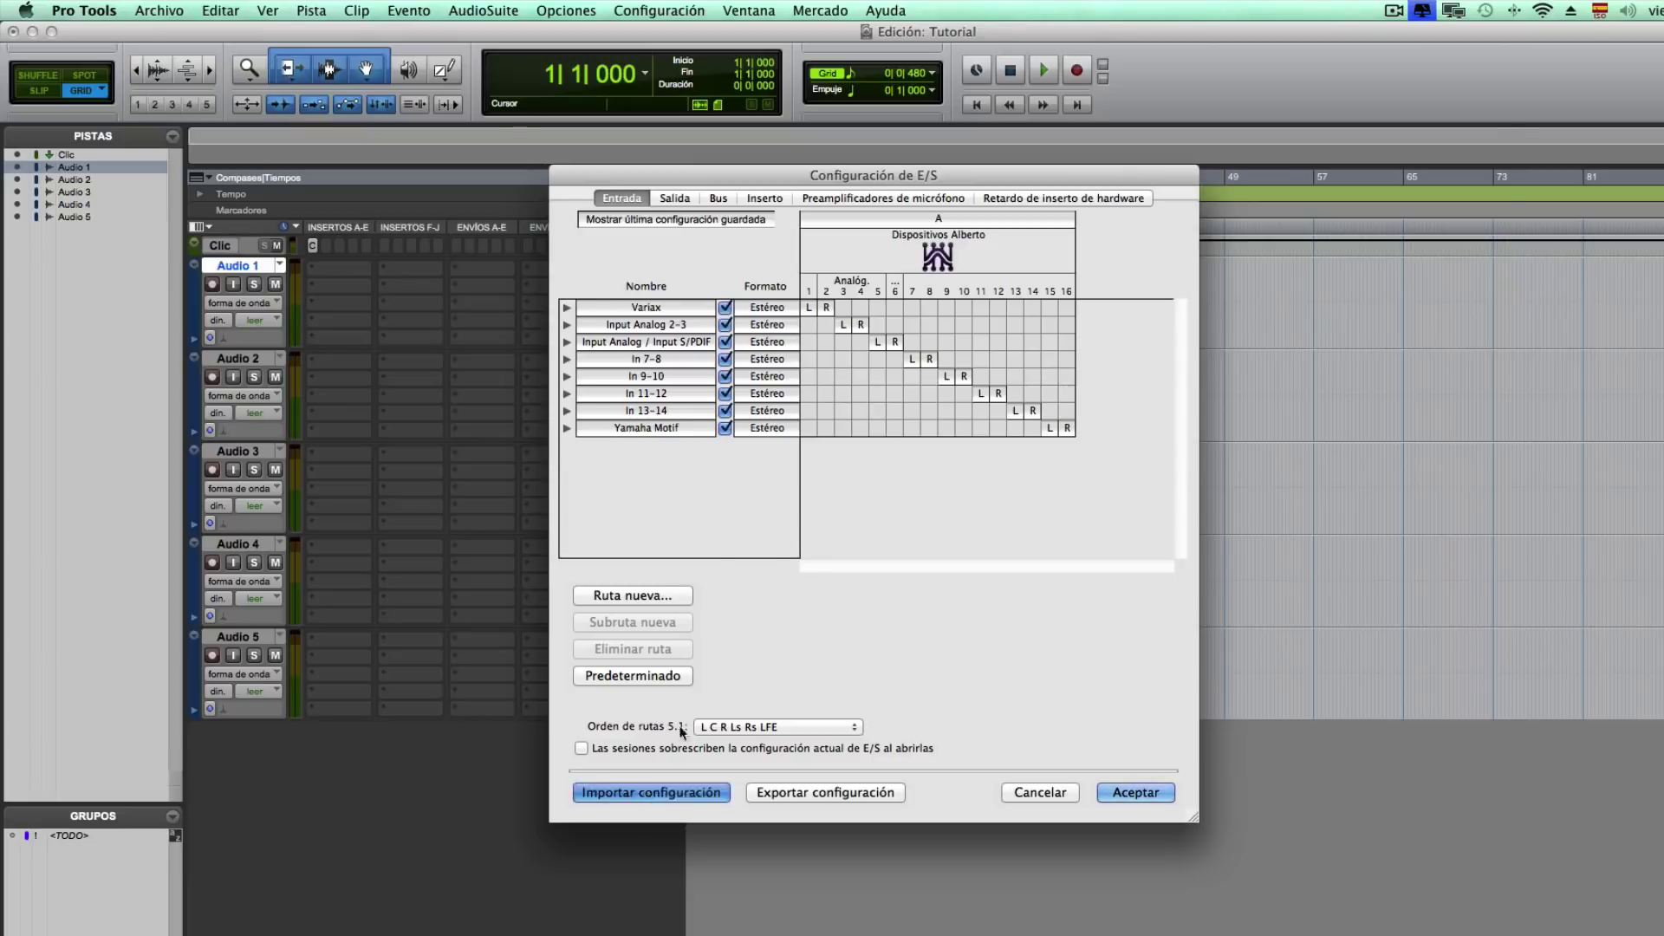
{"action": "left_click", "coordinate": [717, 294]}
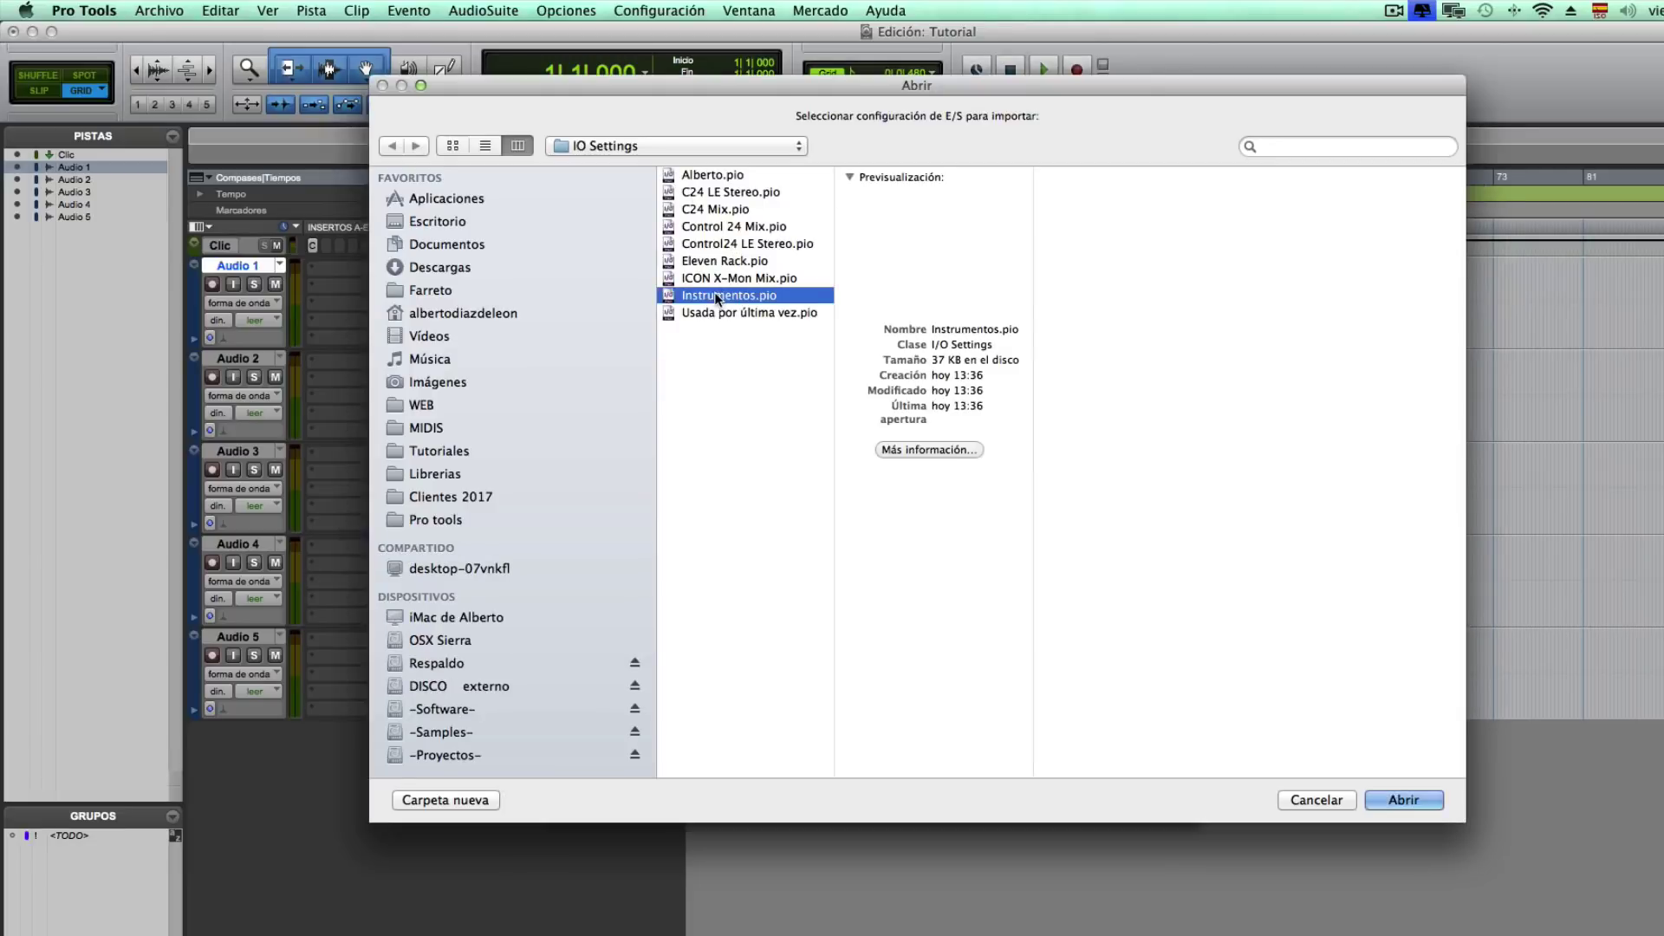
{"action": "left_click", "coordinate": [1323, 806]}
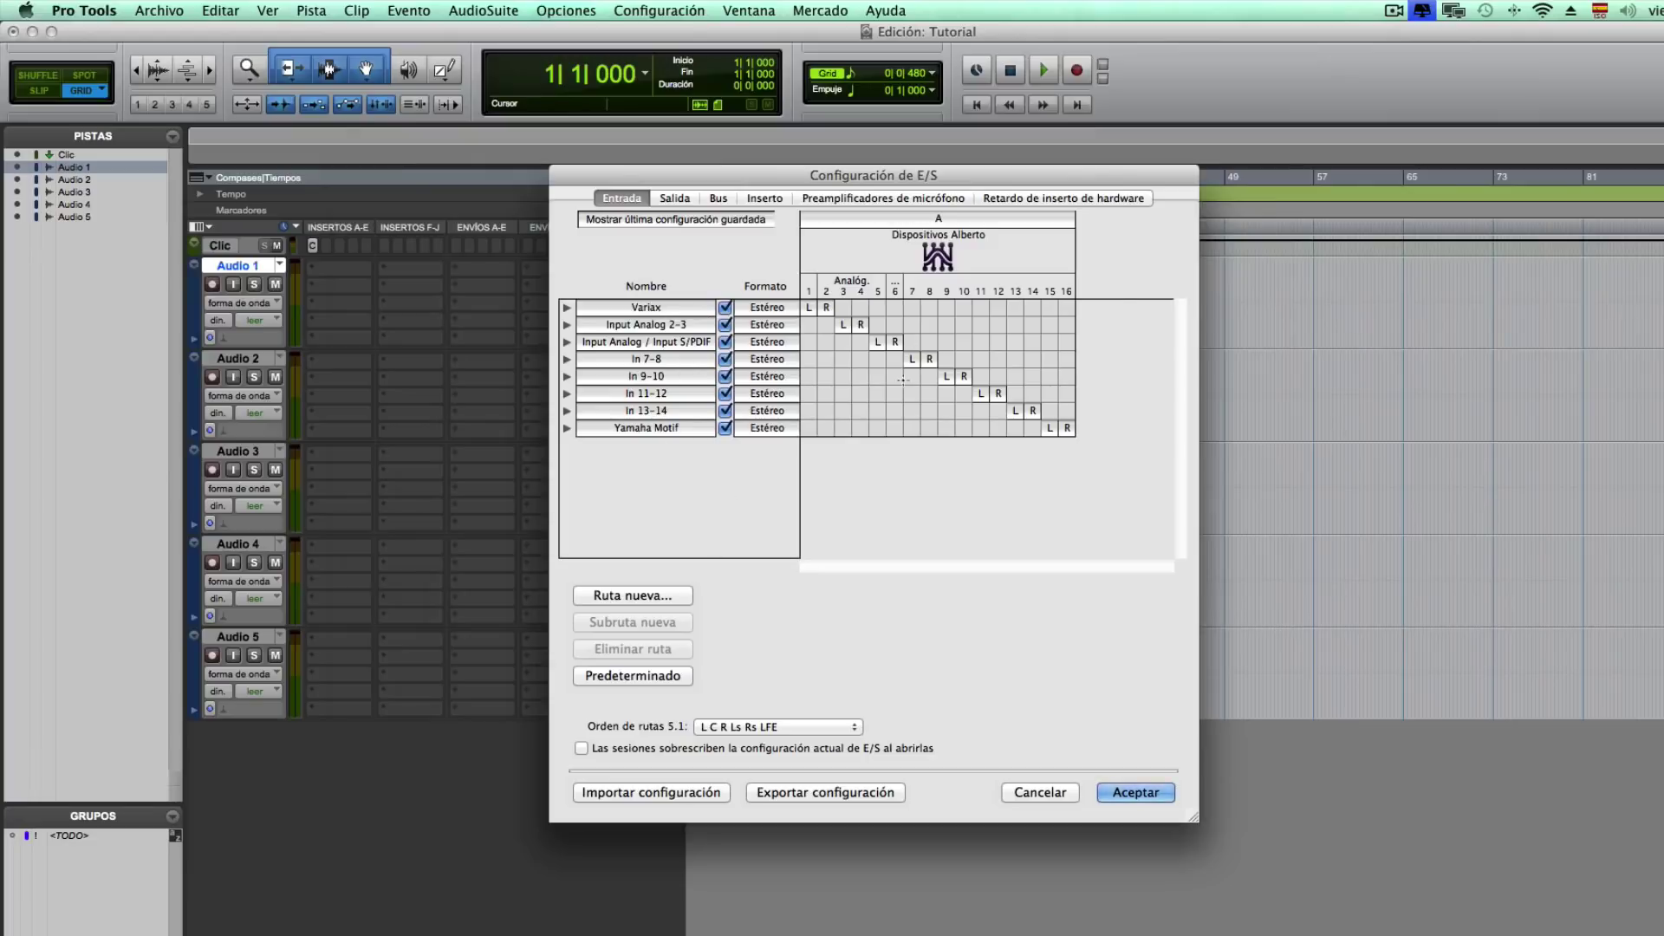
Step: Review the input paths one by one in the I/O setup, from Variax to Yamaha Motif
{"action": "left_click_drag", "start_coordinate": [888, 177], "coordinate": [871, 157]}
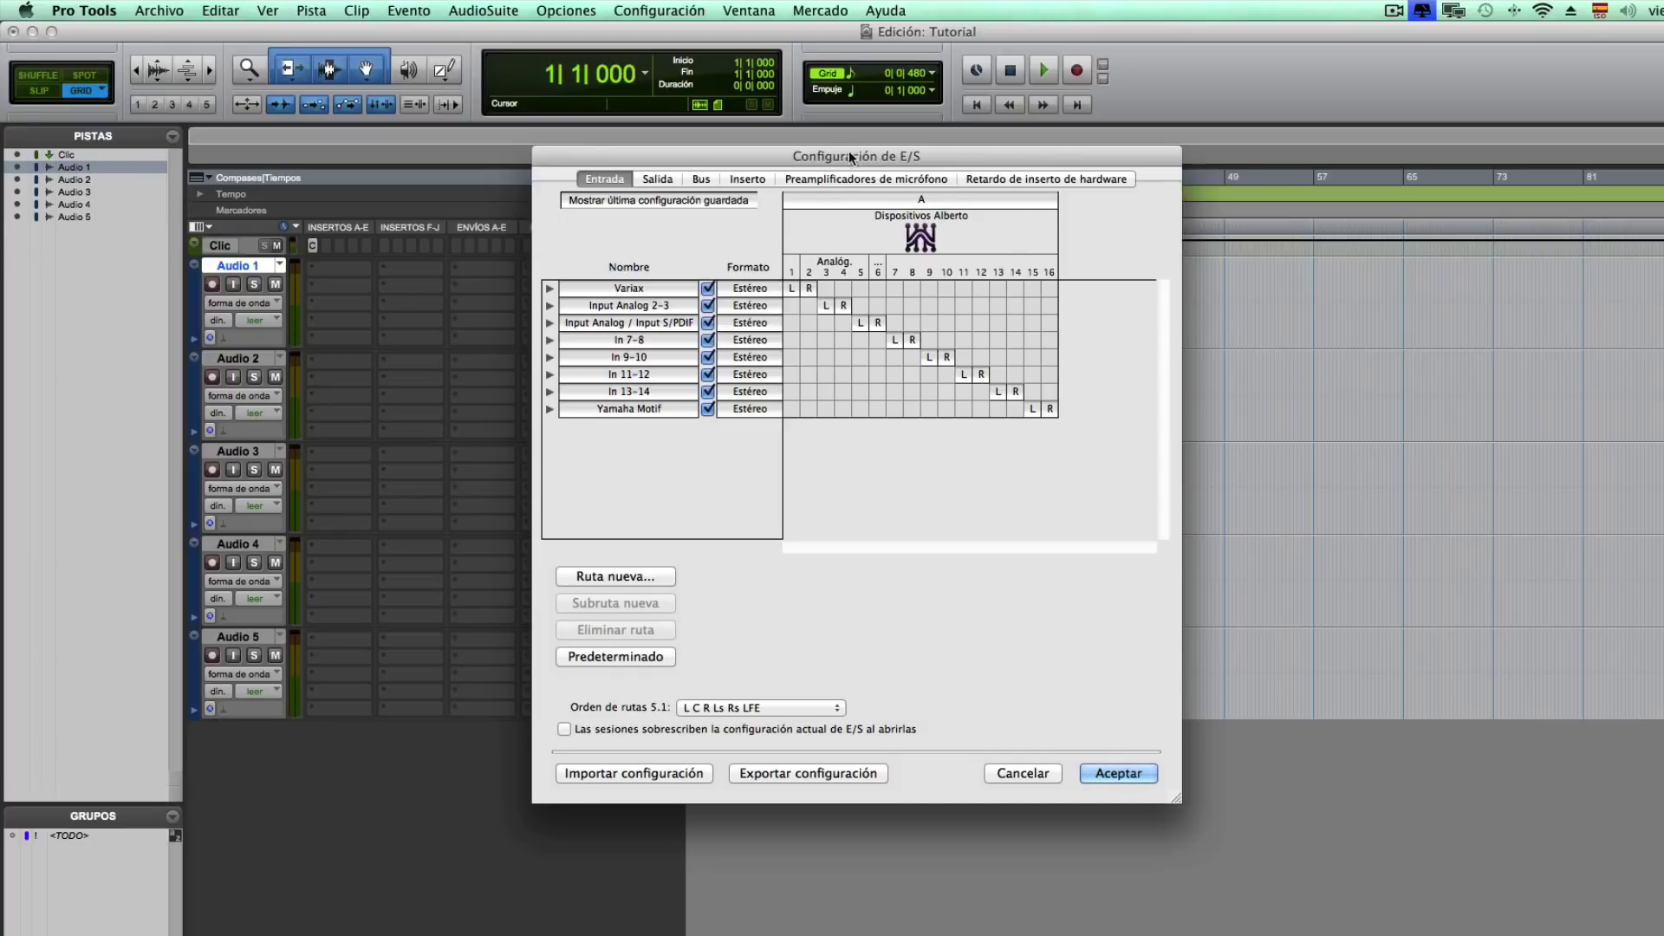
{"action": "left_click", "coordinate": [647, 289]}
{"action": "left_click", "coordinate": [641, 305]}
{"action": "left_click", "coordinate": [637, 322]}
{"action": "left_click", "coordinate": [636, 339]}
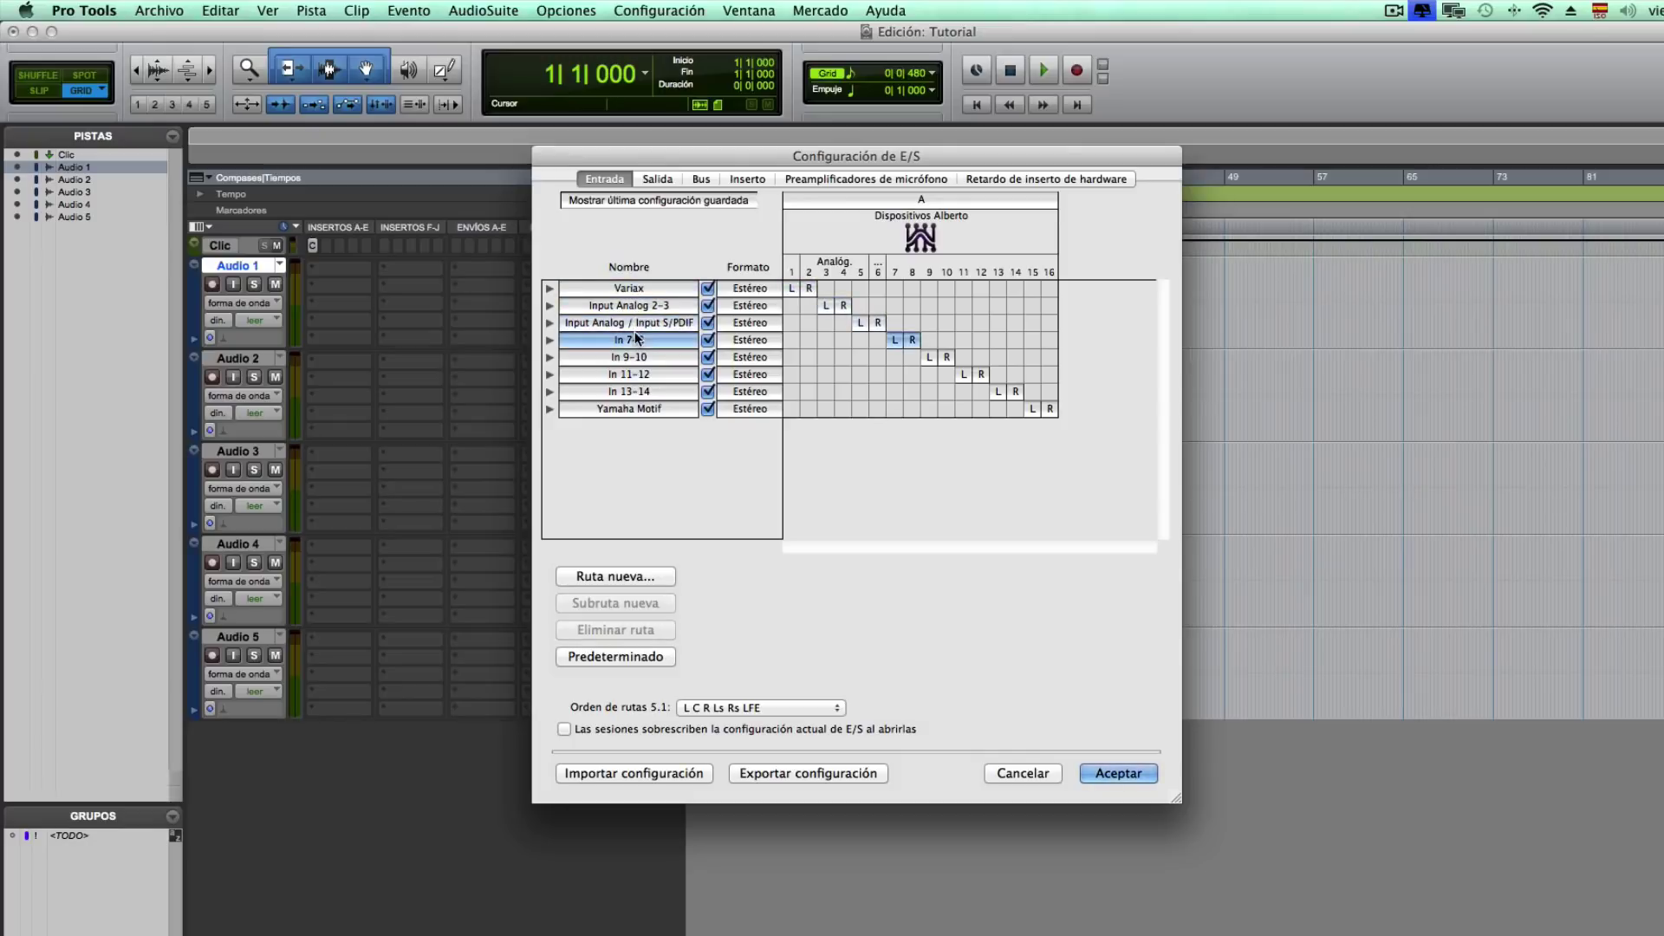
{"action": "left_click", "coordinate": [638, 357]}
{"action": "left_click", "coordinate": [637, 375]}
{"action": "left_click", "coordinate": [641, 392]}
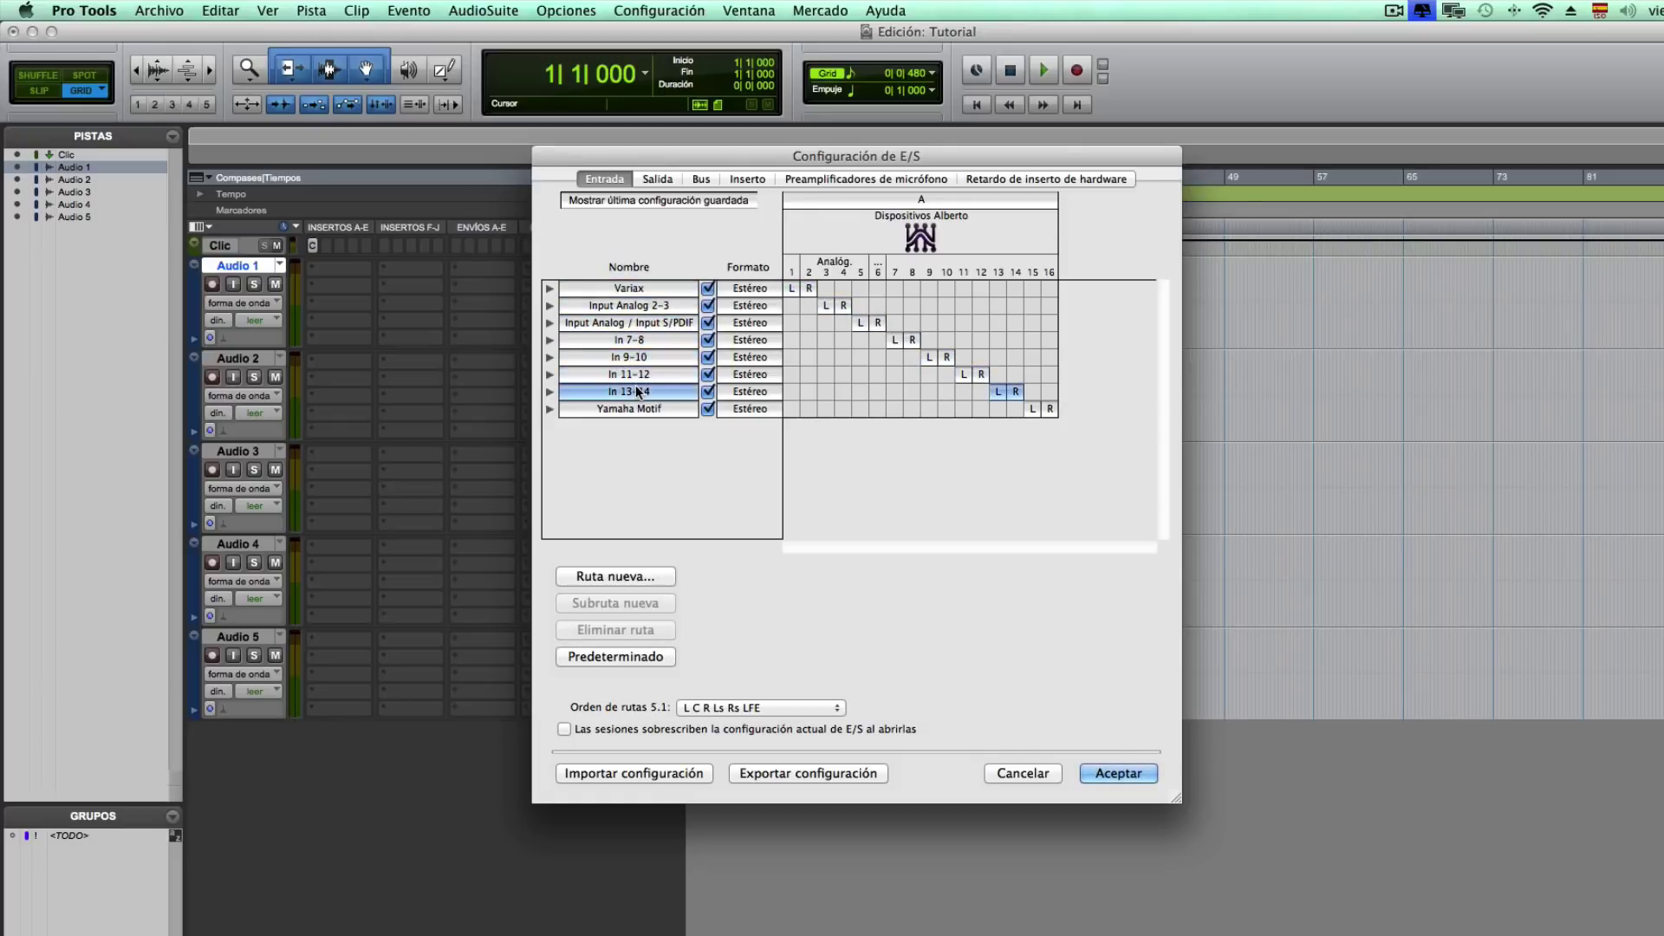
{"action": "left_click", "coordinate": [650, 408]}
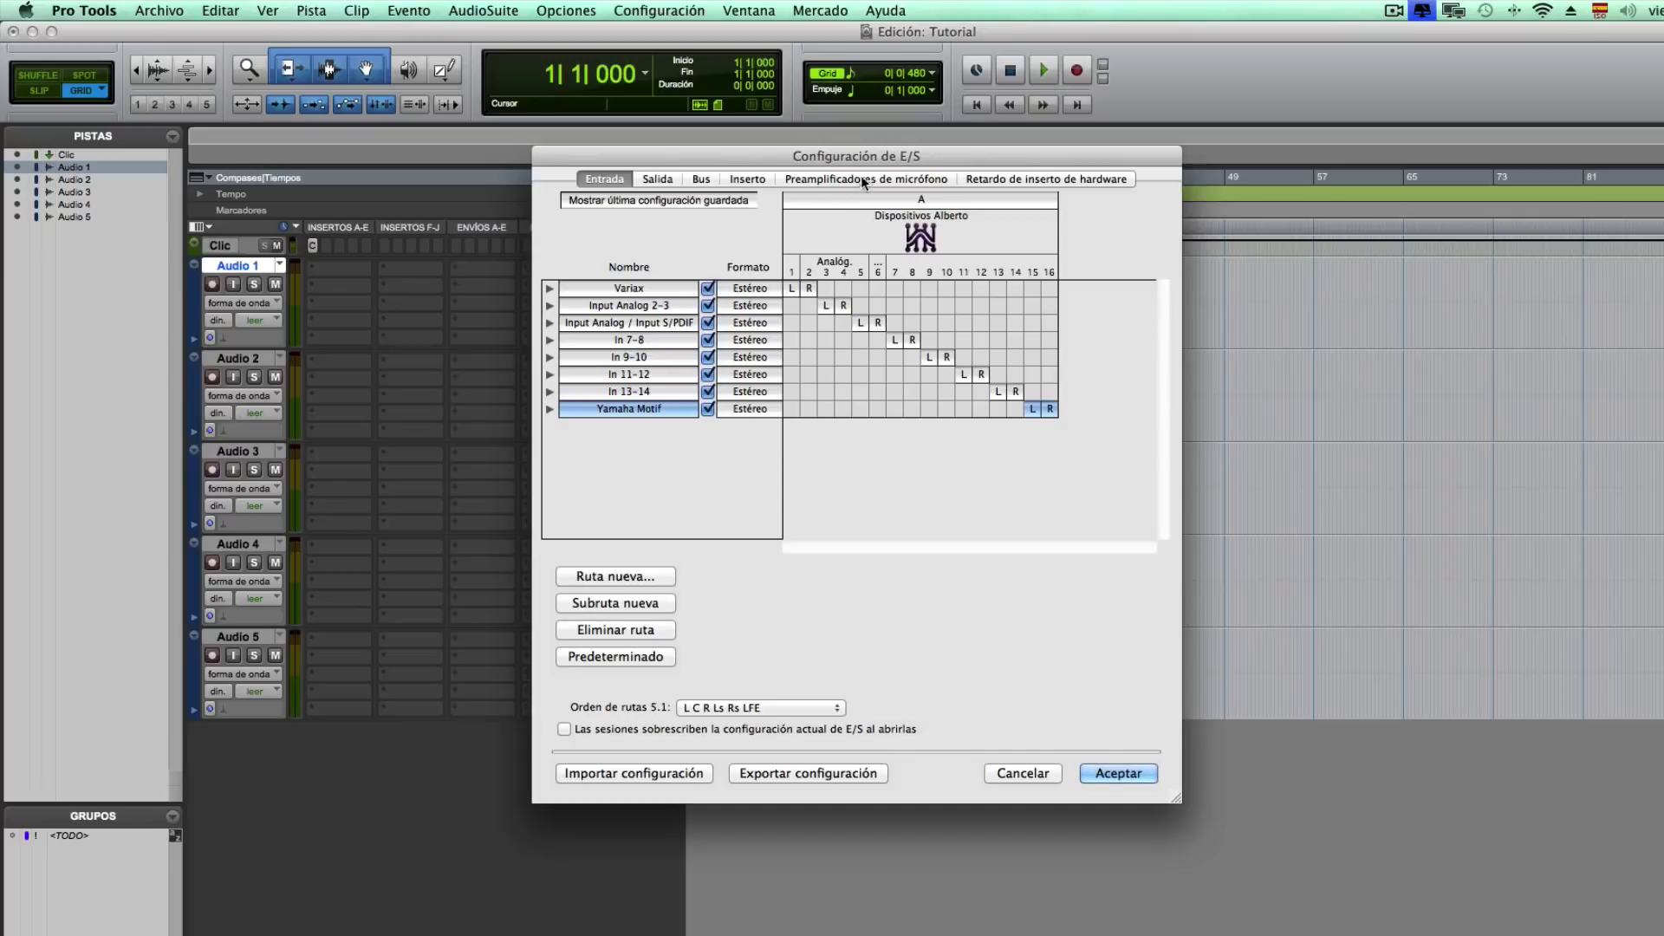
{"action": "left_click_drag", "start_coordinate": [867, 158], "coordinate": [892, 143]}
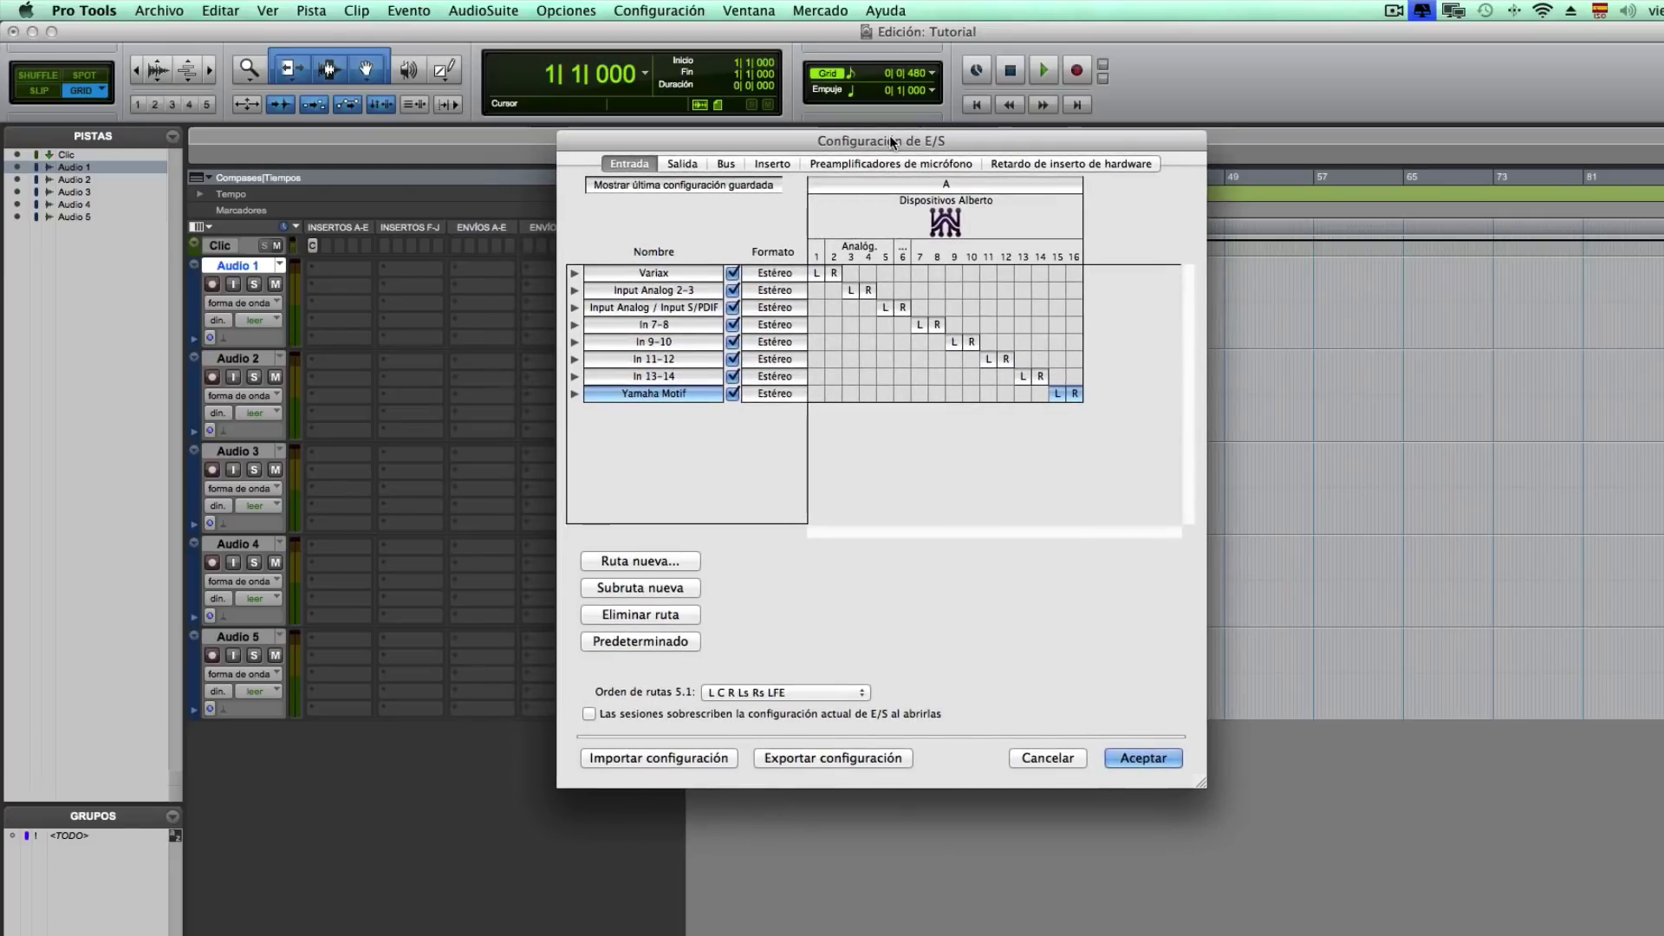